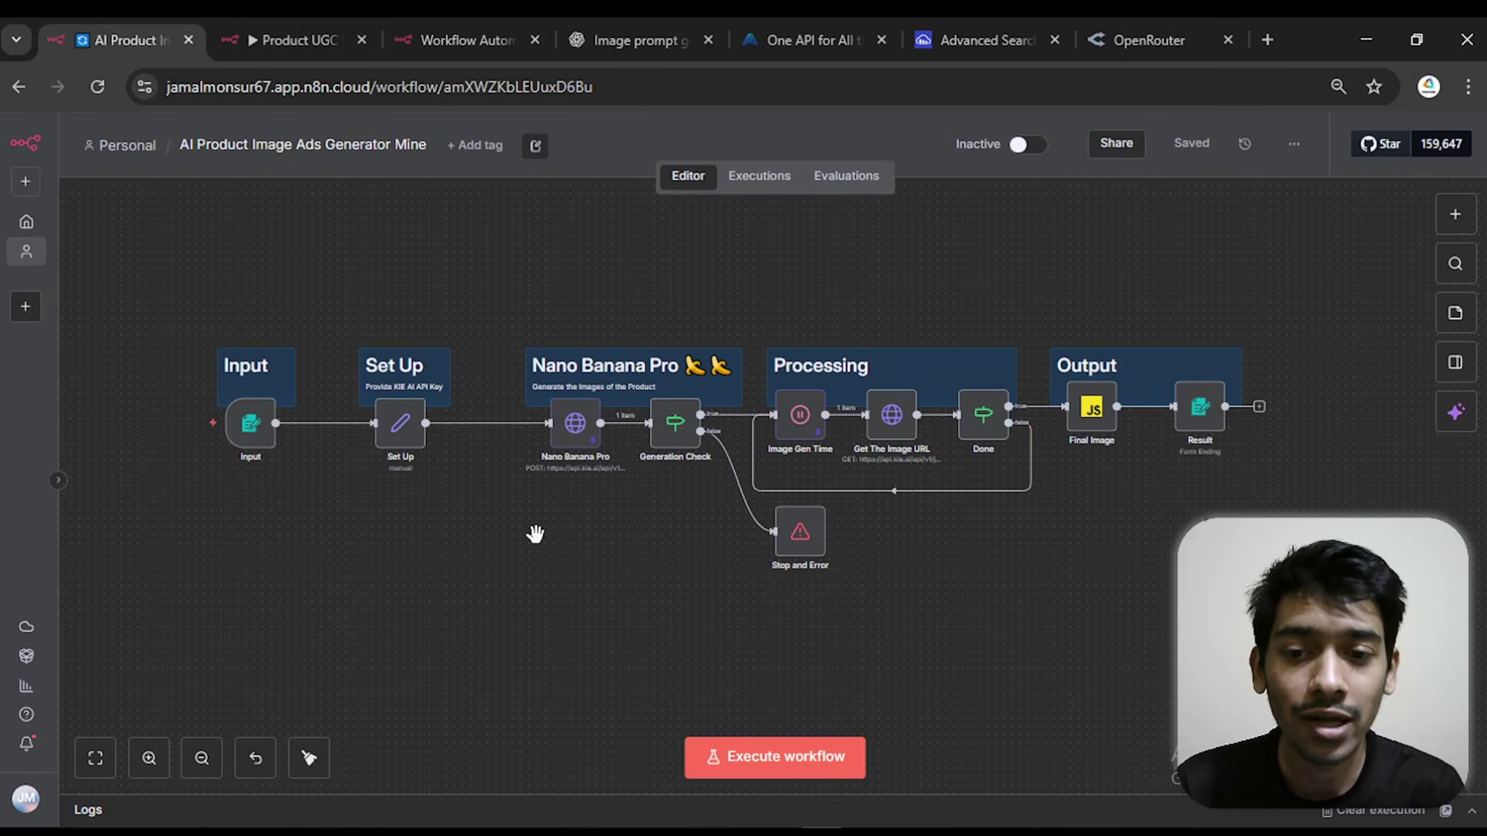
- Execute the AI Product Image Ads Generator workflow to open its Product Image Ads test form
scroll(531, 531, up, 4)
scroll(766, 248, down, 4)
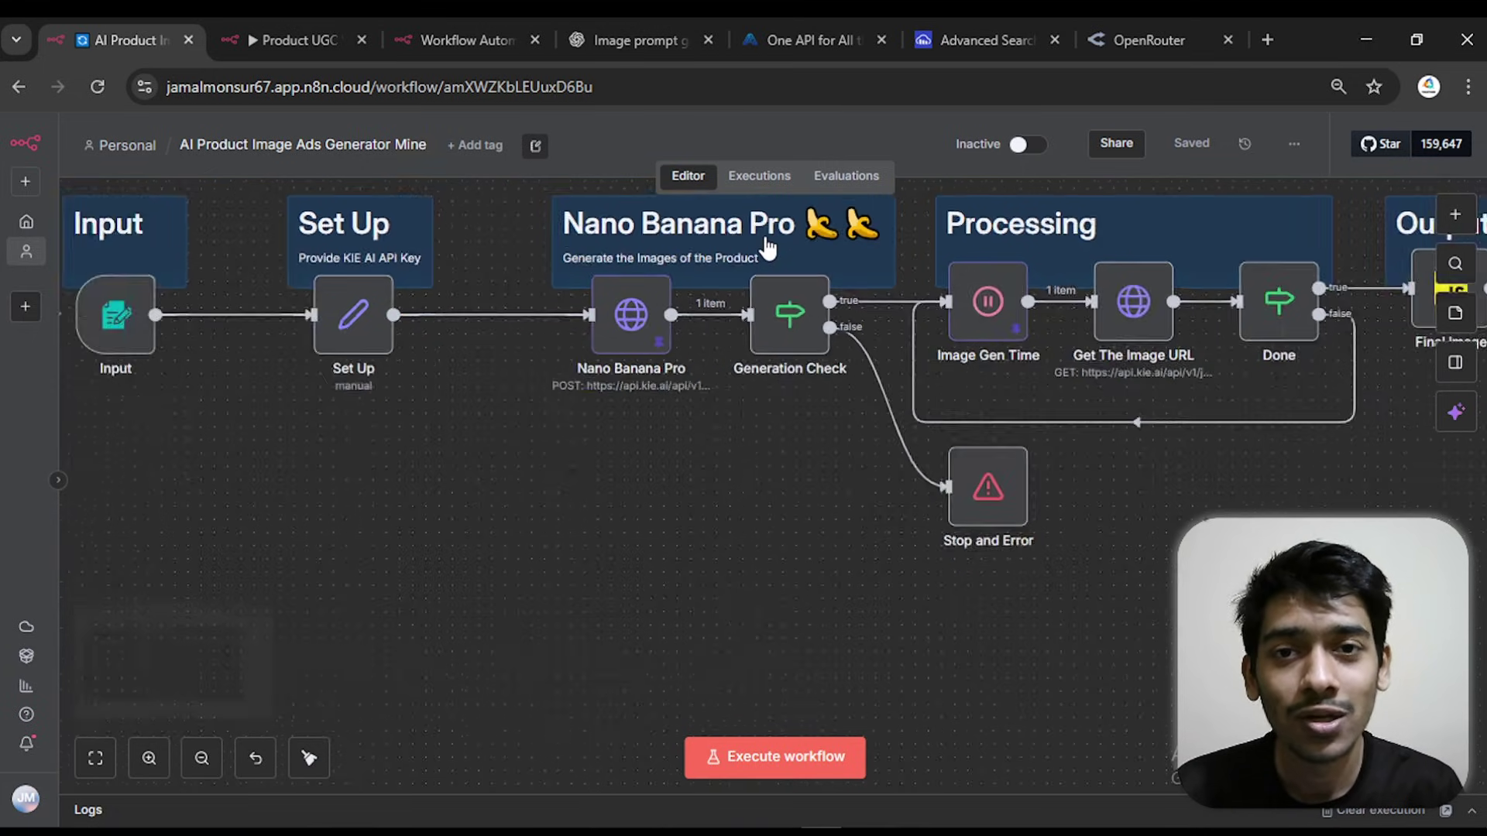
scroll(744, 345, up, 2)
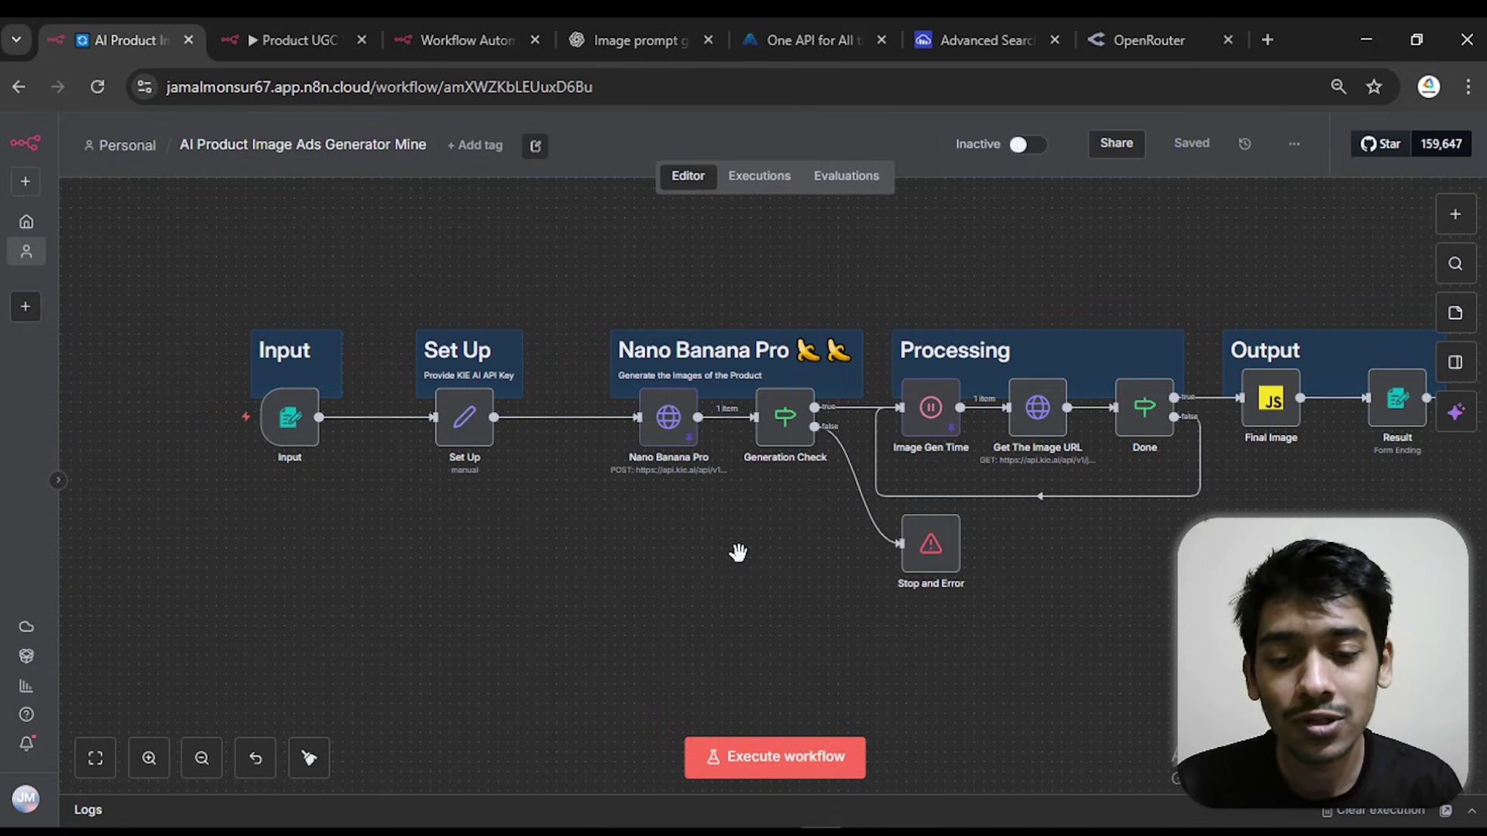
scroll(737, 550, right, 3)
scroll(738, 549, down, 1)
click(775, 755)
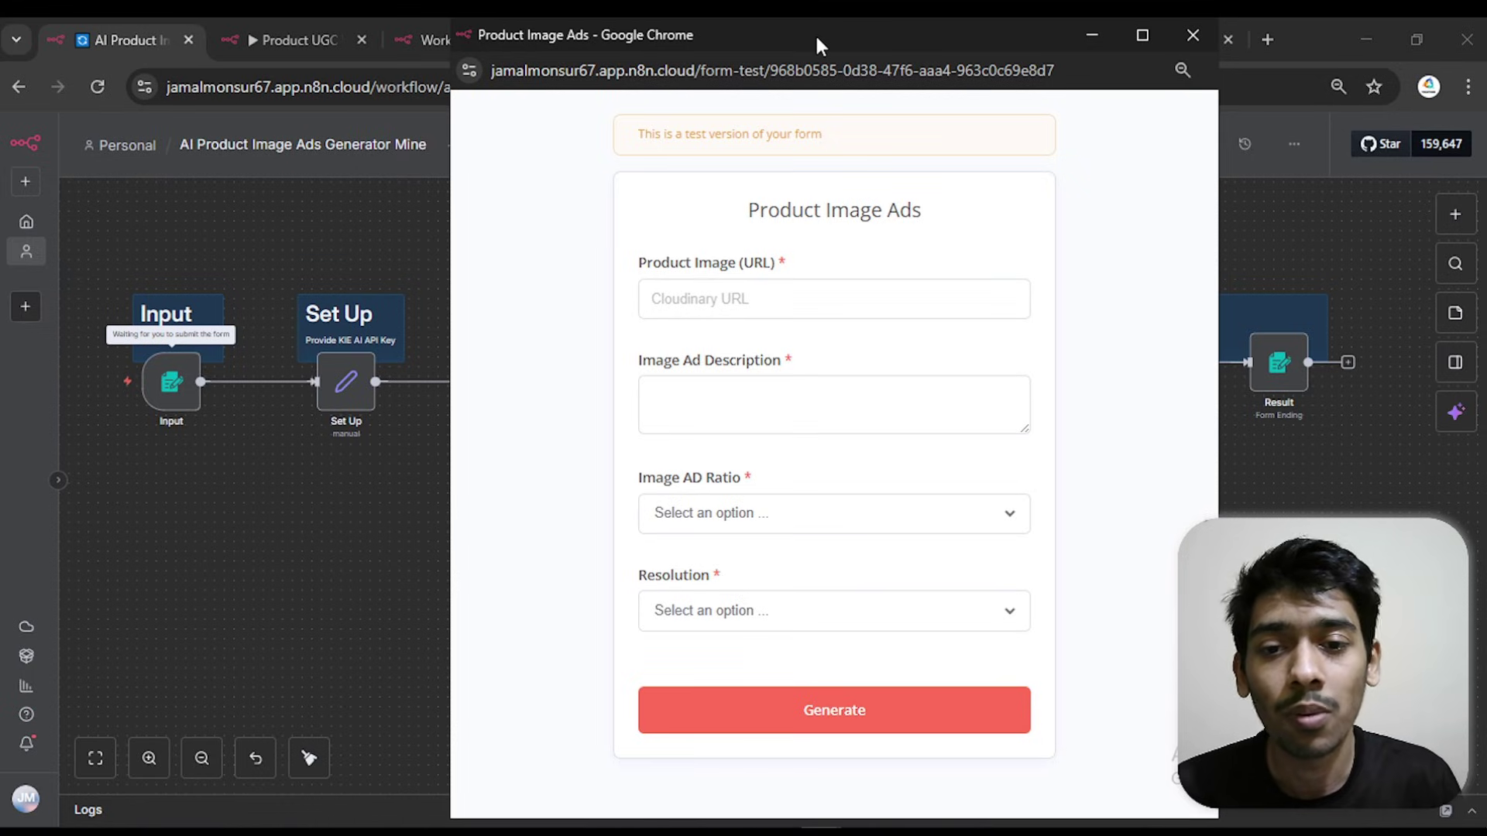
drag(817, 37, 681, 43)
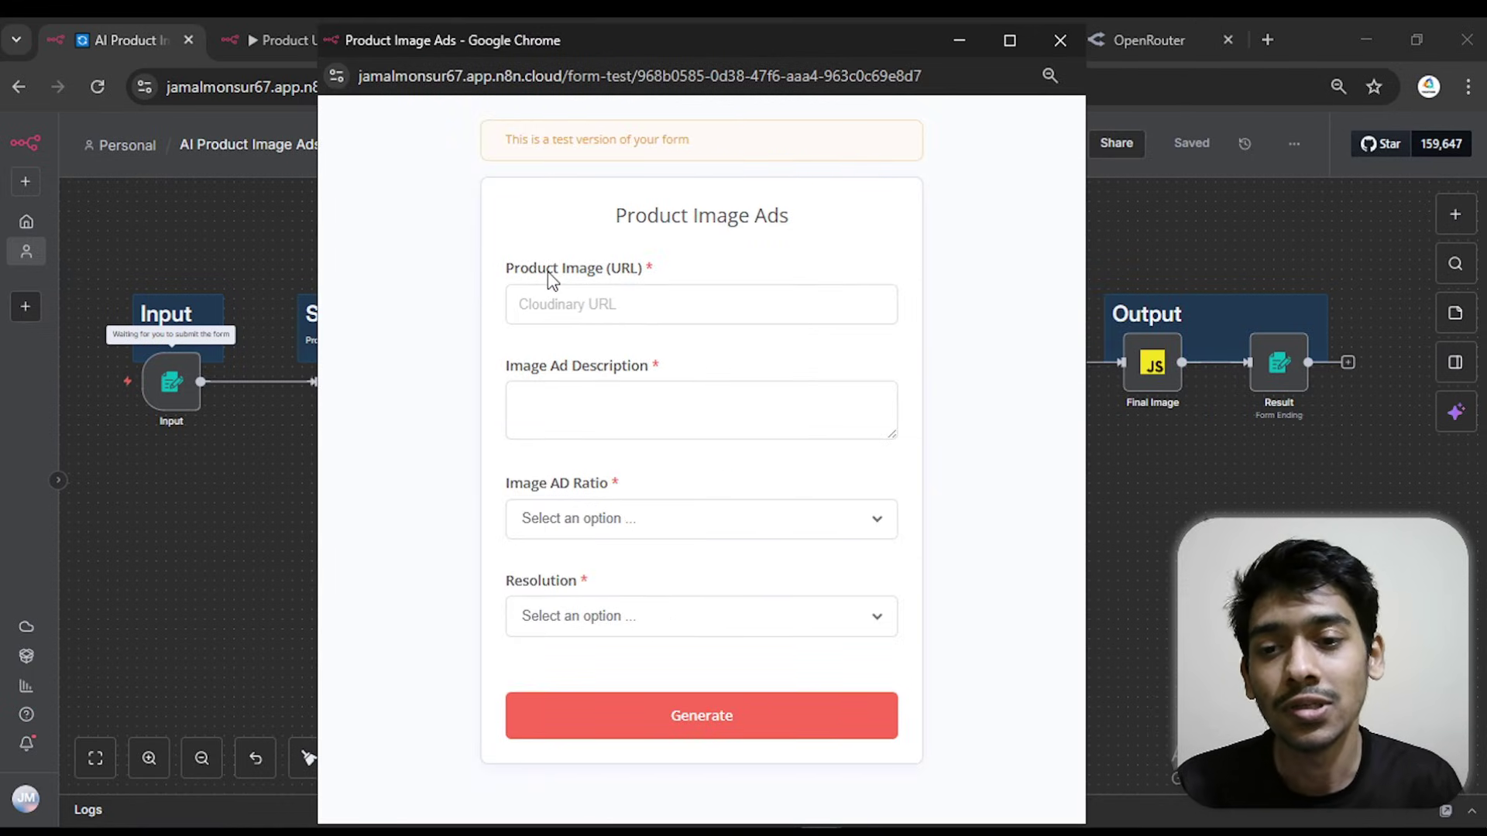
drag(498, 272, 648, 274)
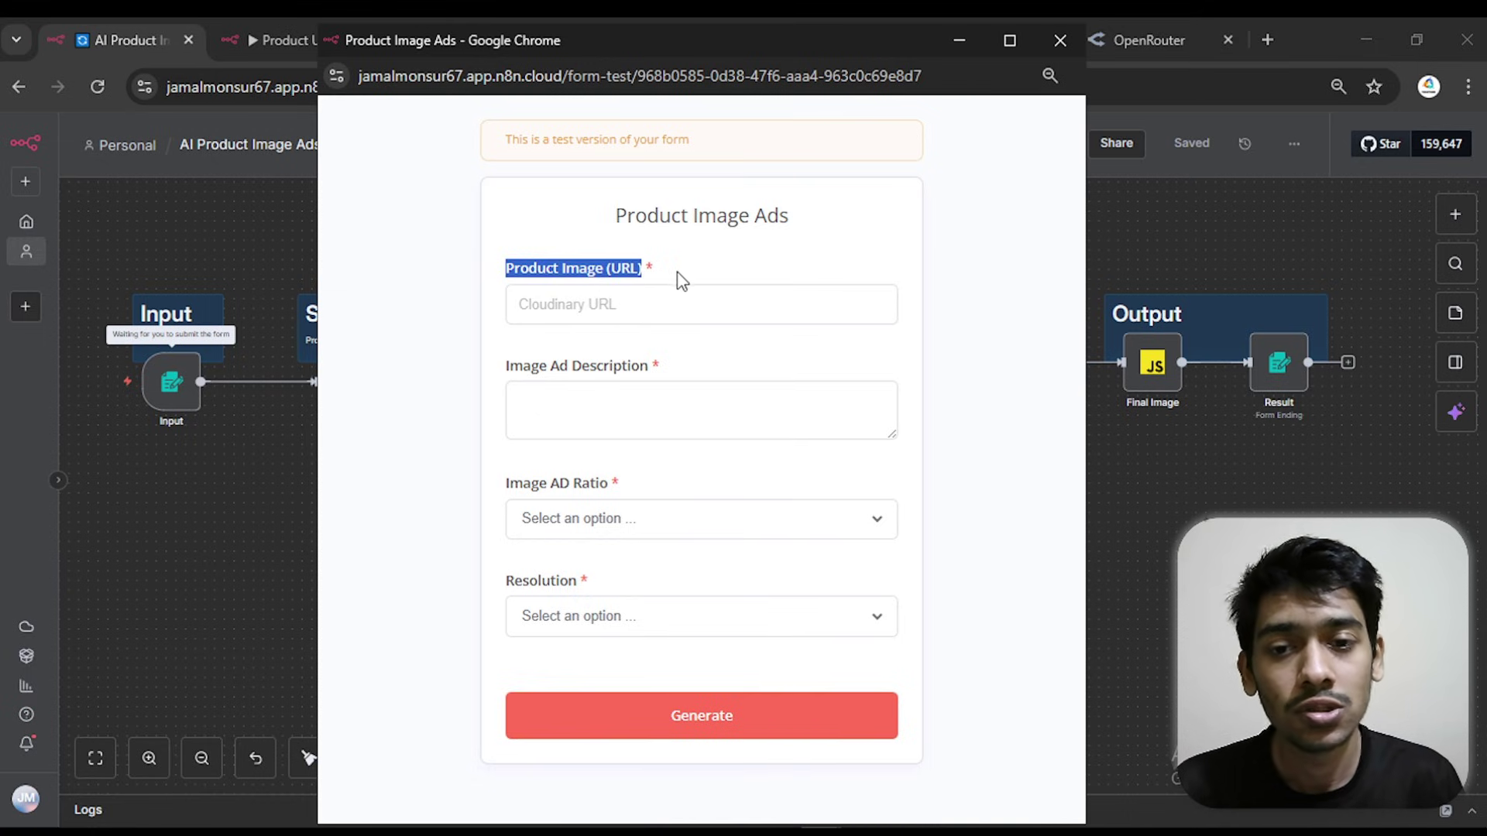
- Switch to the Cloudinary media library and upload the face wash image 3ef43ba8dd5247fe4ab1ba4deb5aa146.jpg from the New folder directory
click(965, 44)
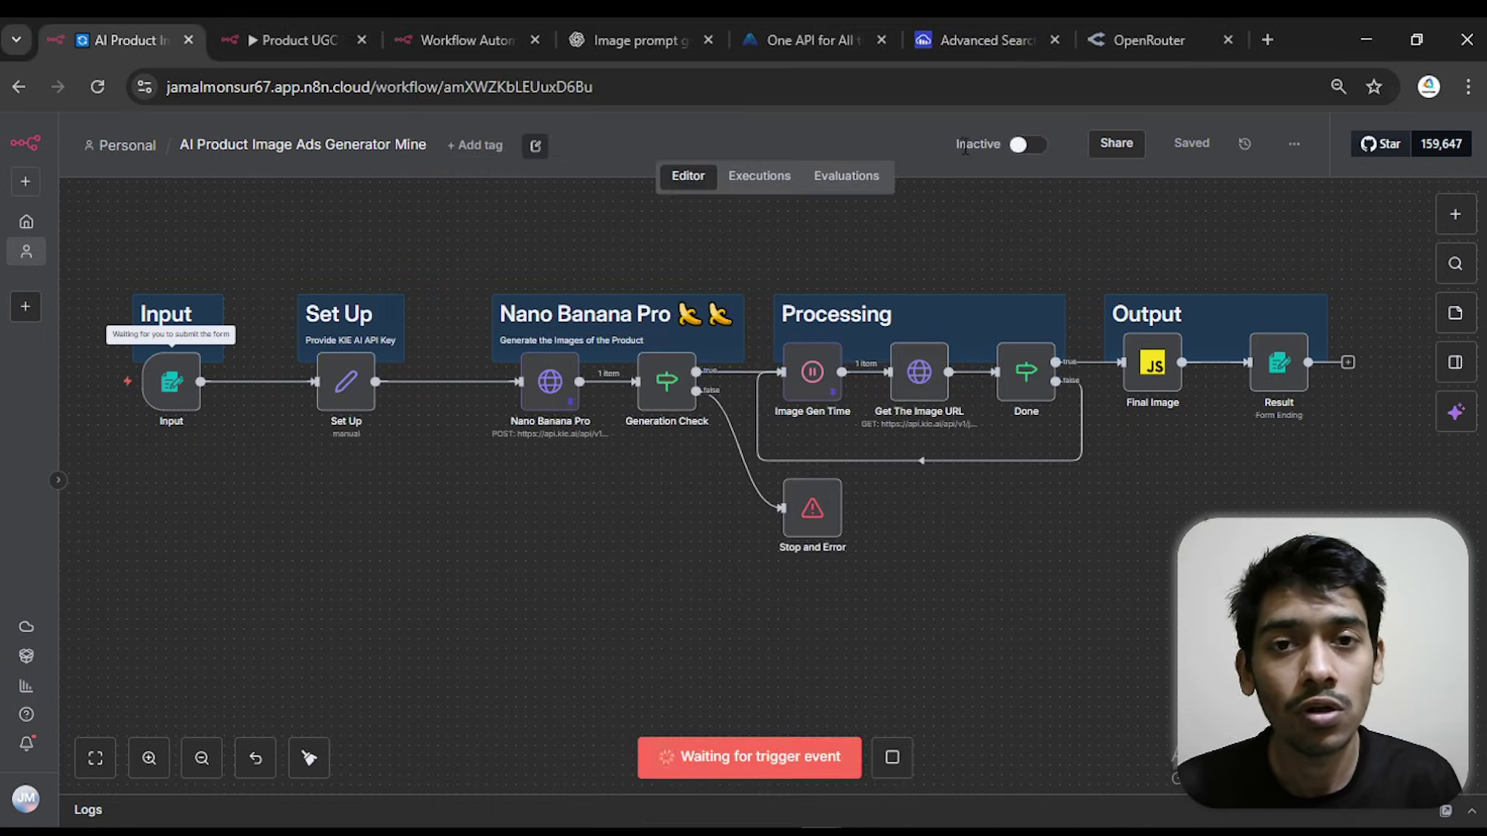
click(941, 46)
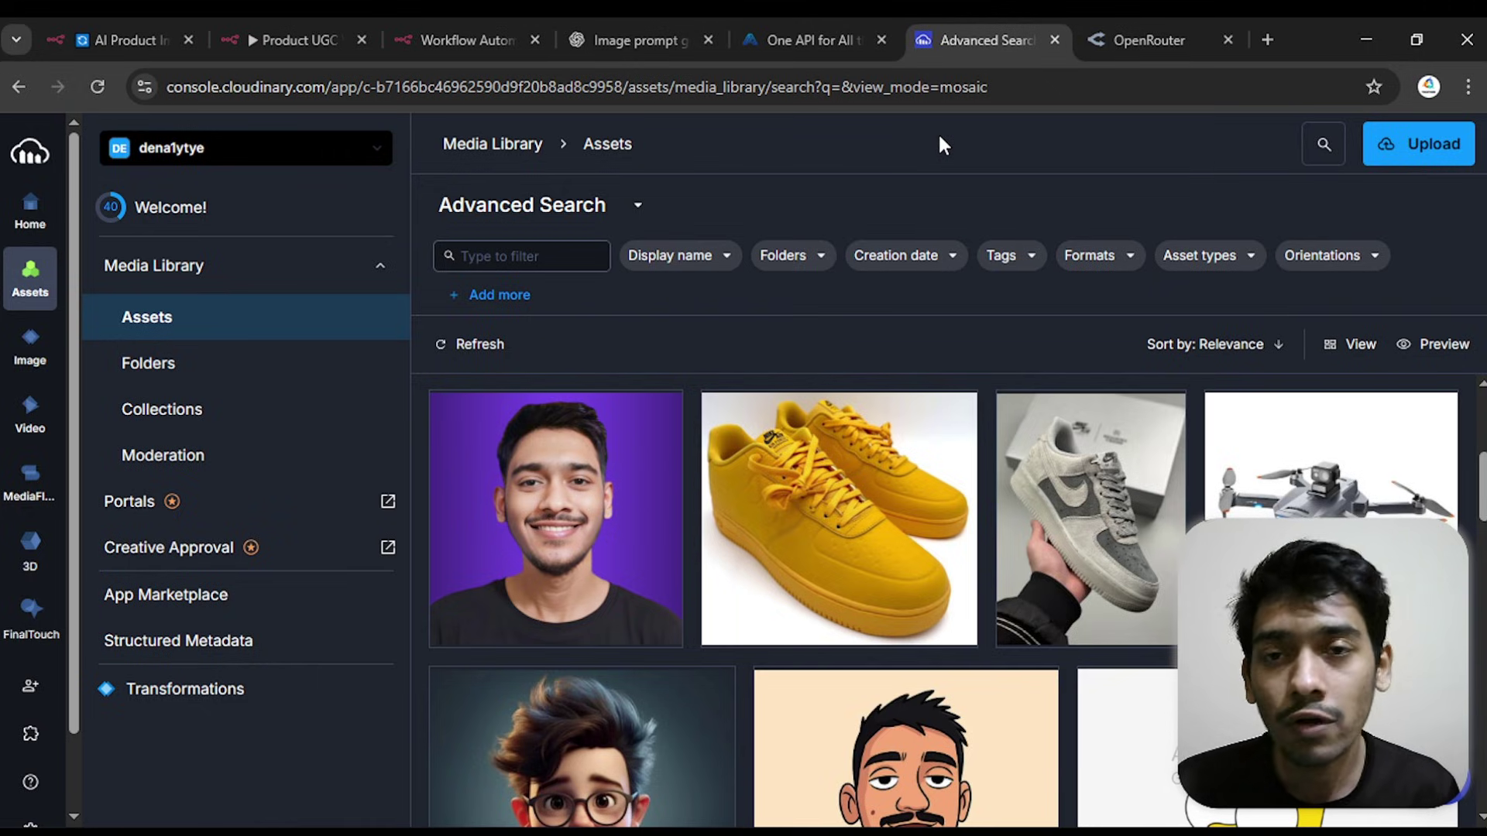
click(1404, 167)
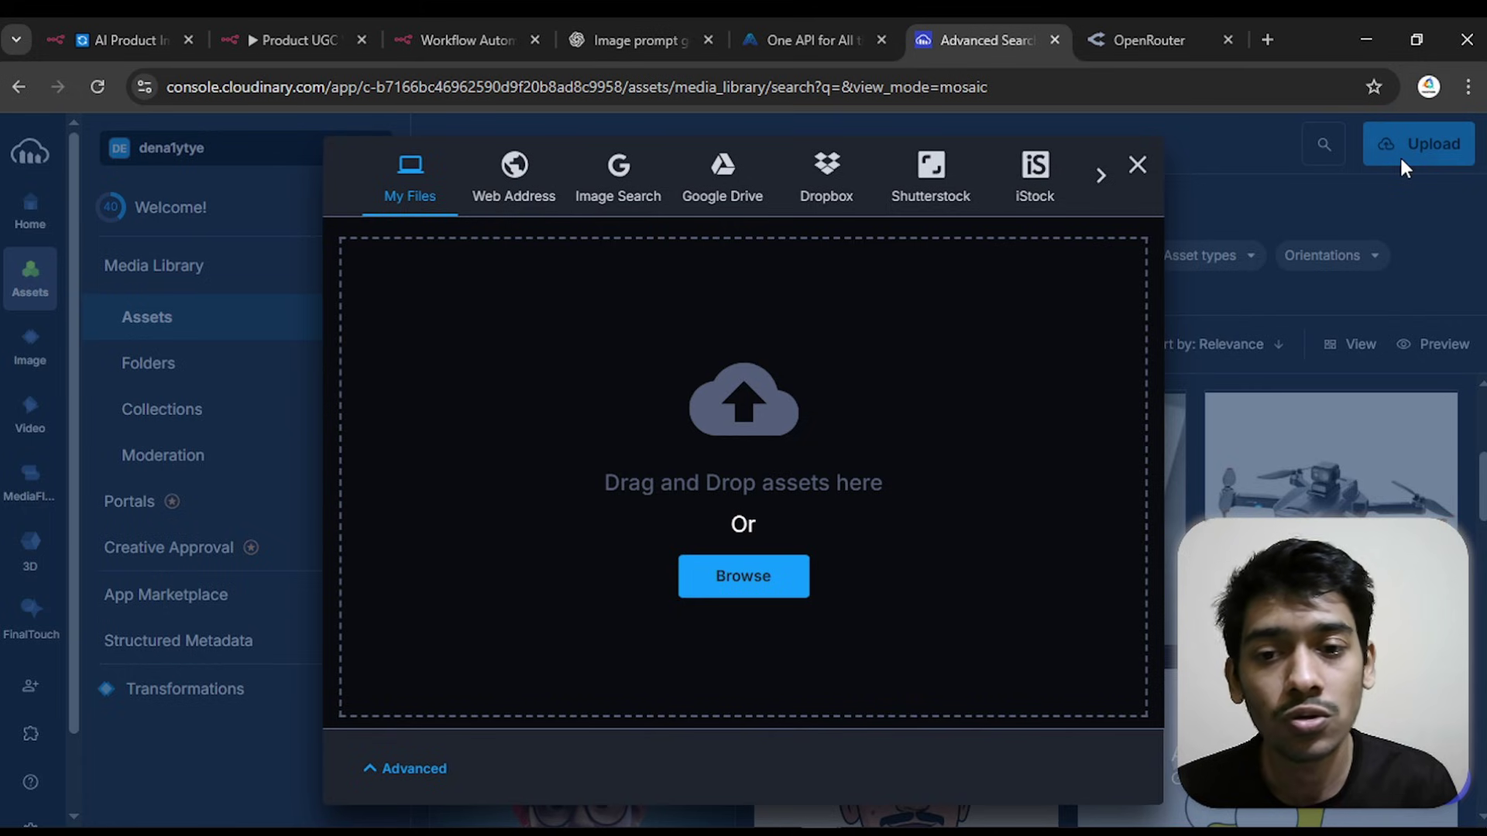
click(728, 578)
click(279, 229)
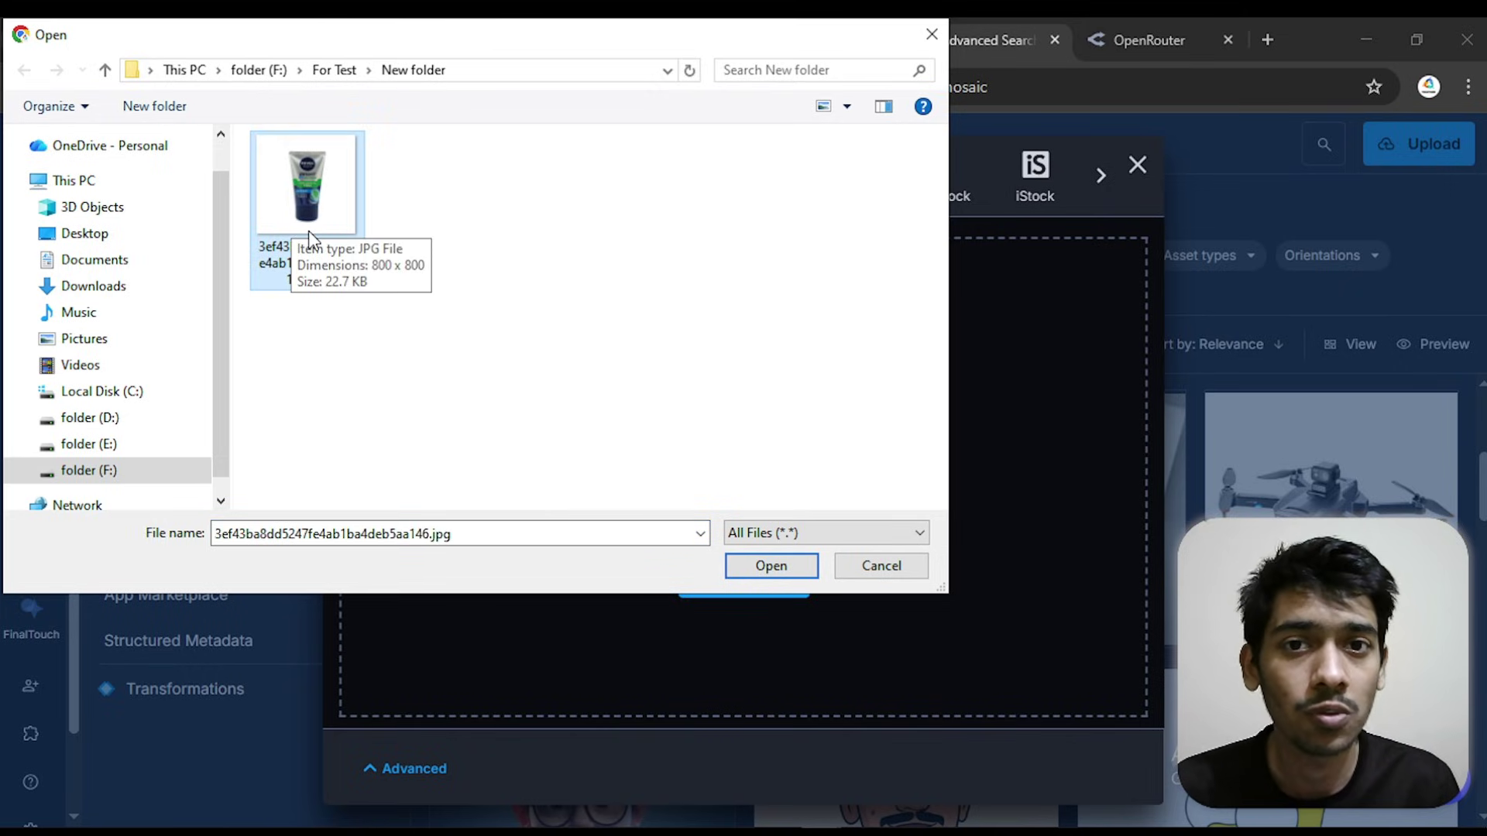
click(771, 565)
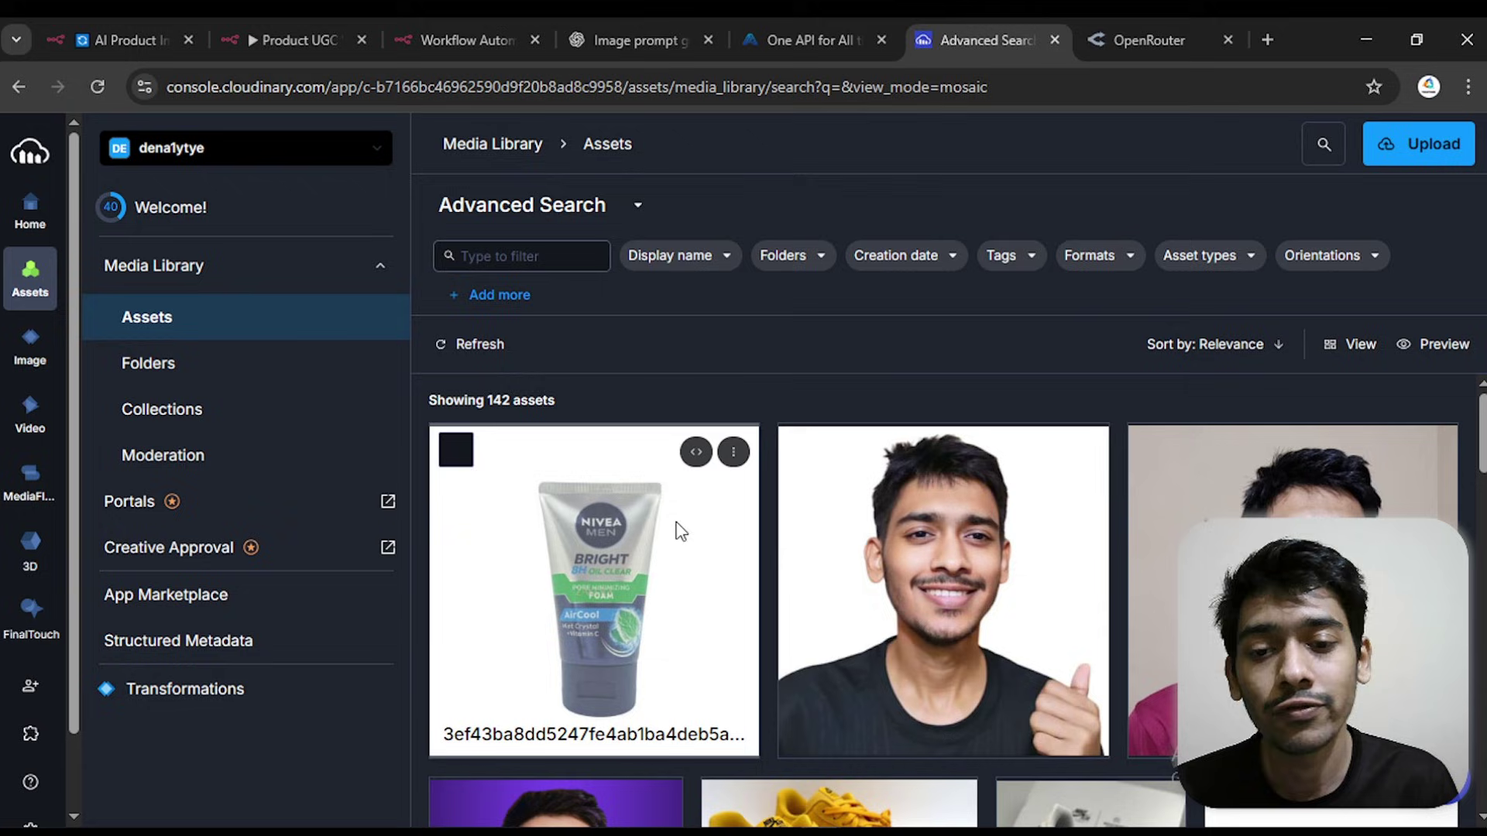
- Copy the uploaded face wash image's URL and paste it as the Product Image (URL) in the n8n Product Image Ads form
click(696, 453)
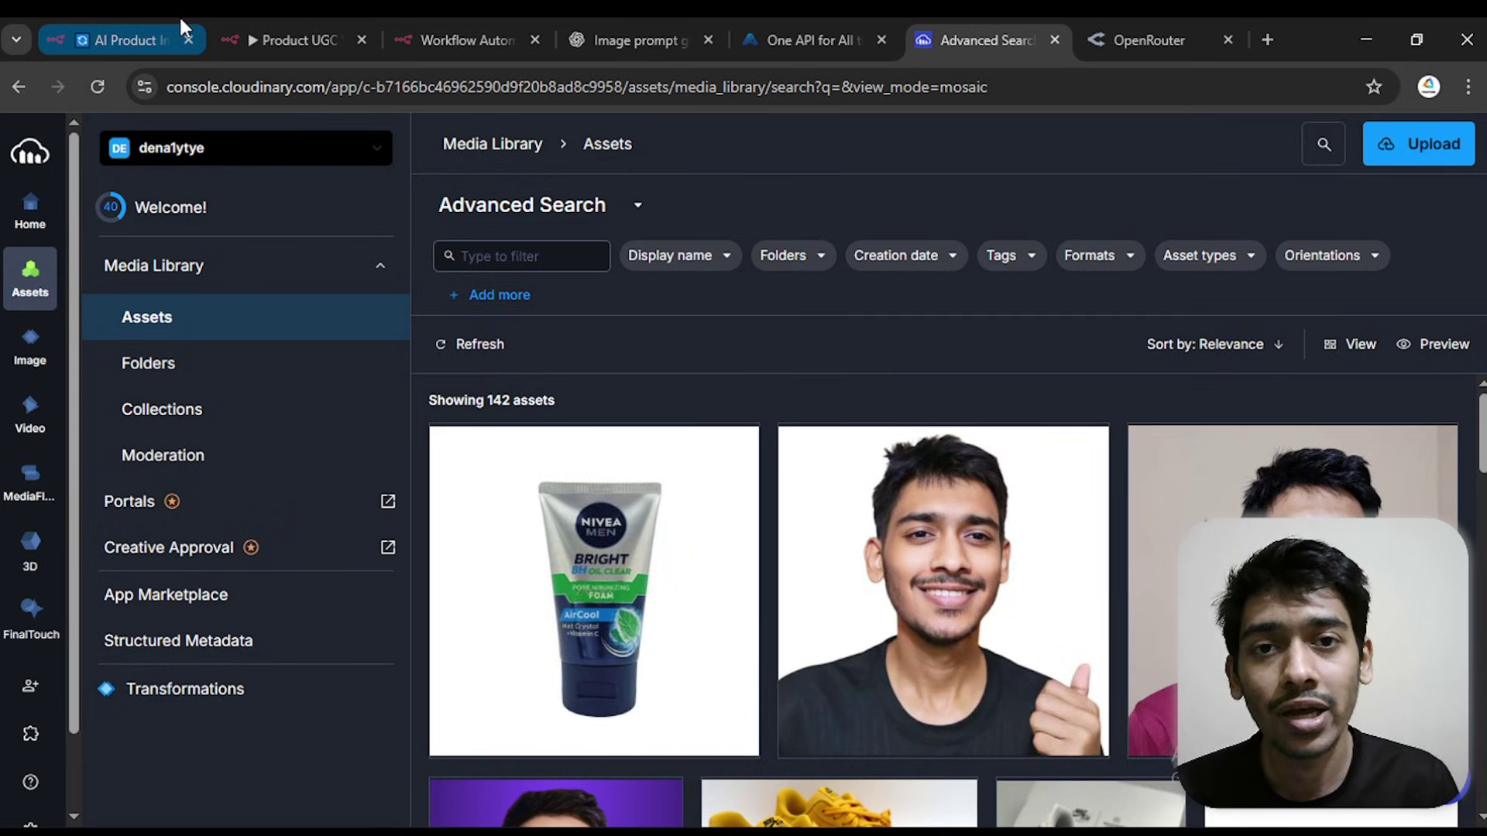
click(174, 40)
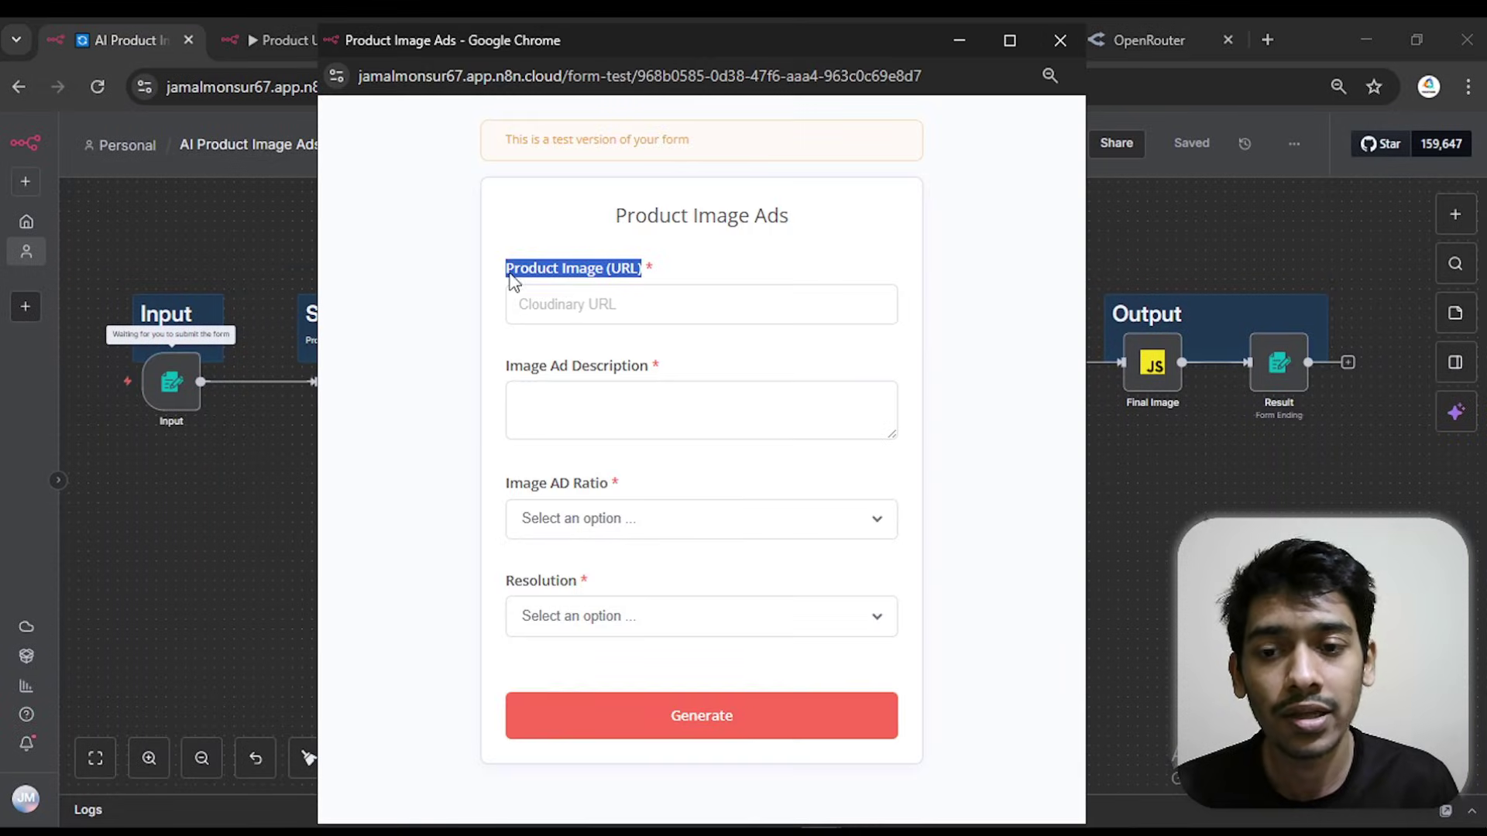
click(592, 304)
right_click(604, 303)
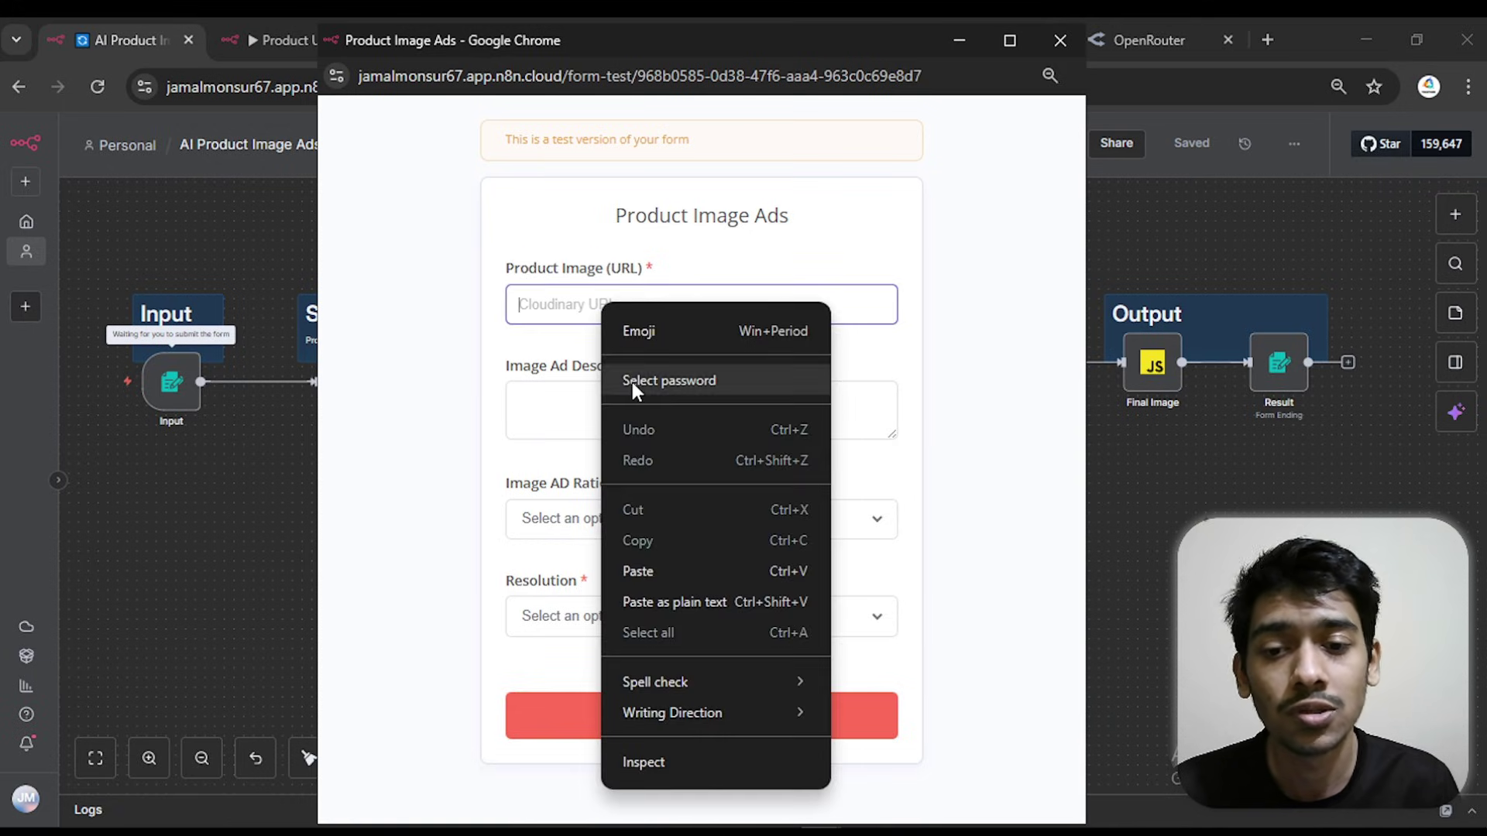
click(652, 558)
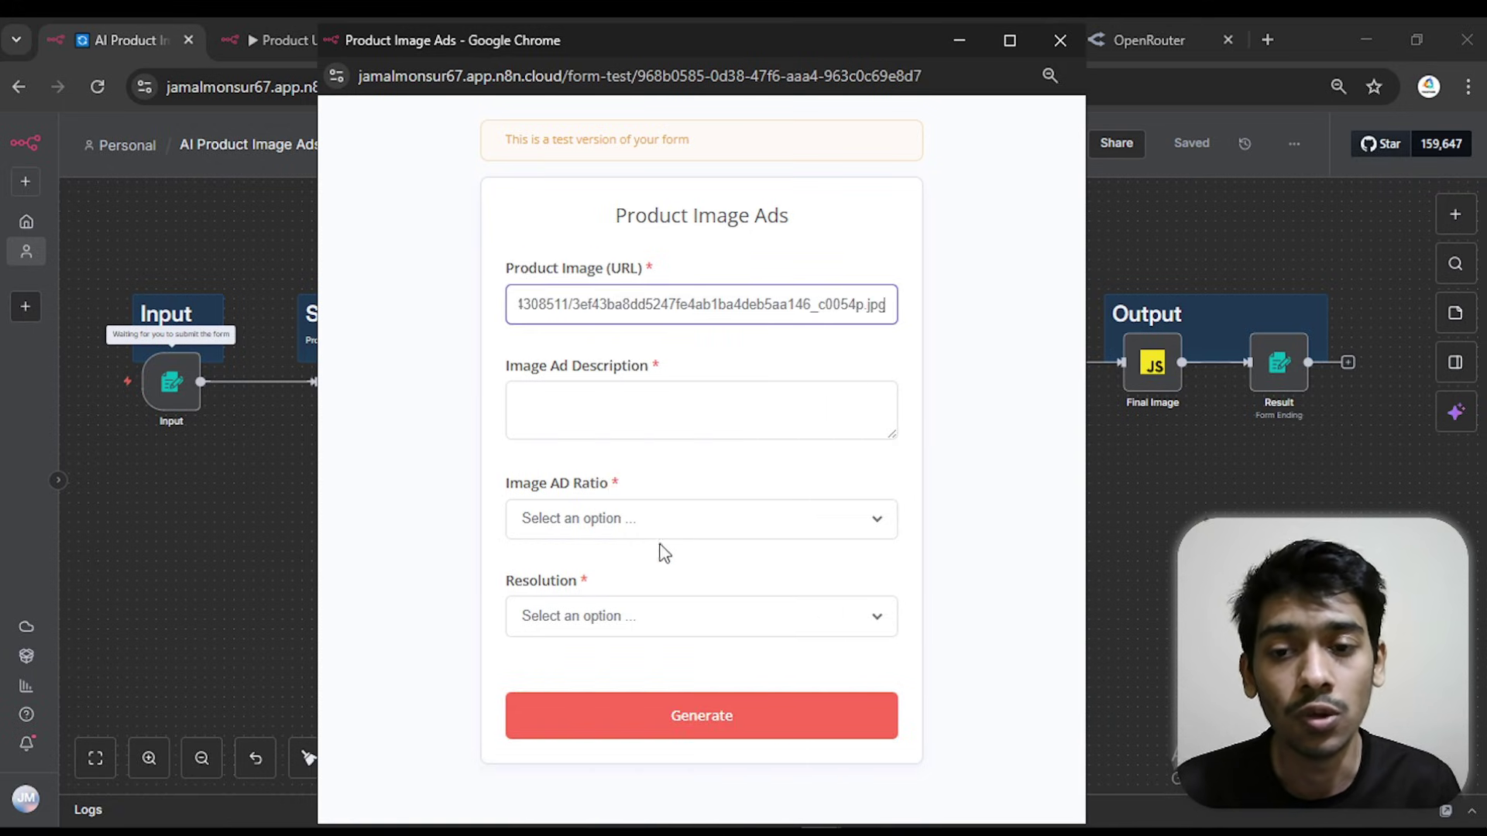
click(783, 255)
- Paste the prepared ad script, ending with the man in a fresh white shirt outside in the sun, as the Image Ad Description
click(597, 391)
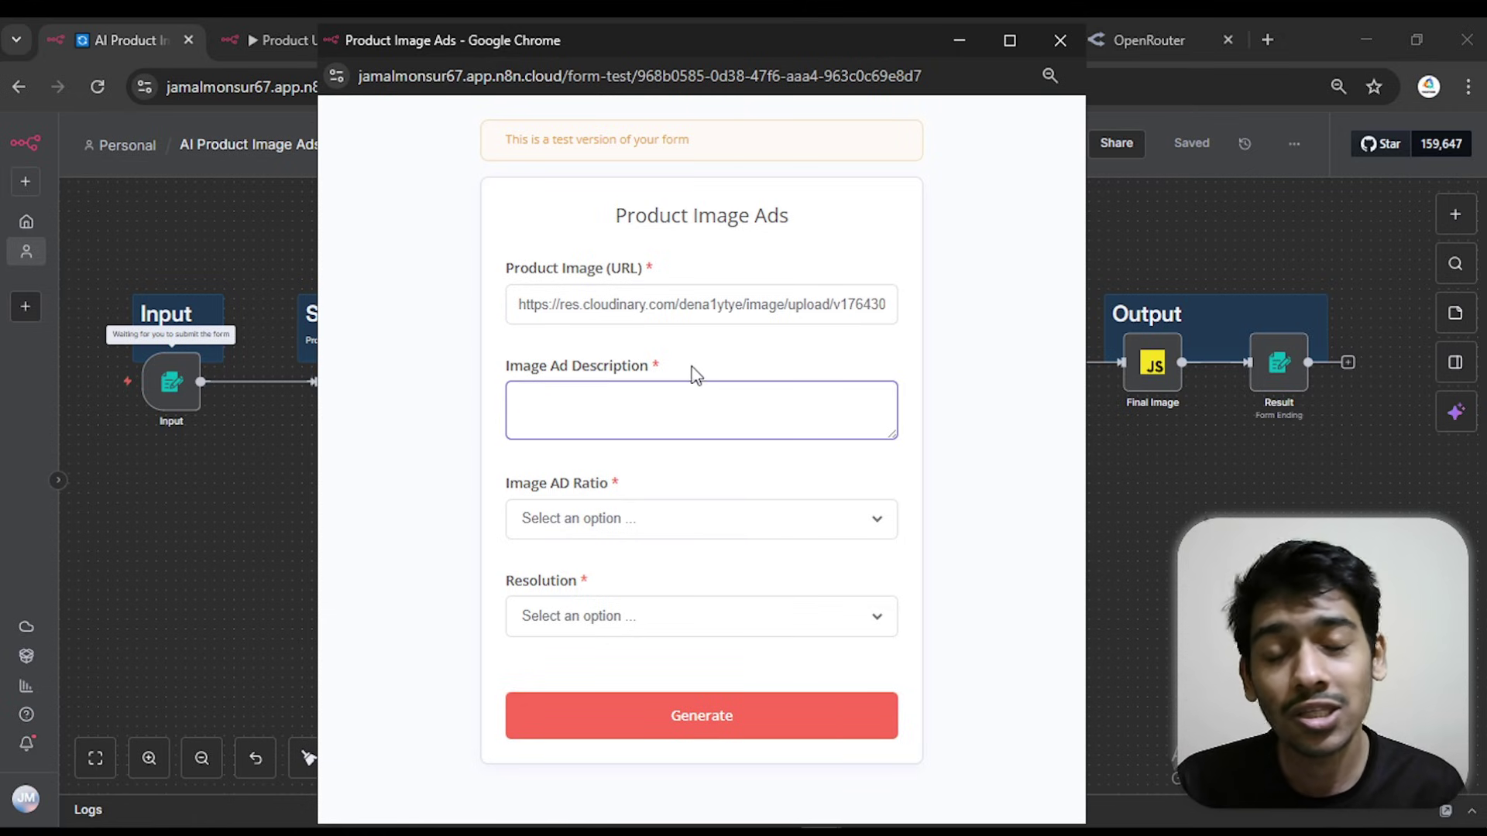
key(ctrl+v)
drag(518, 403, 803, 420)
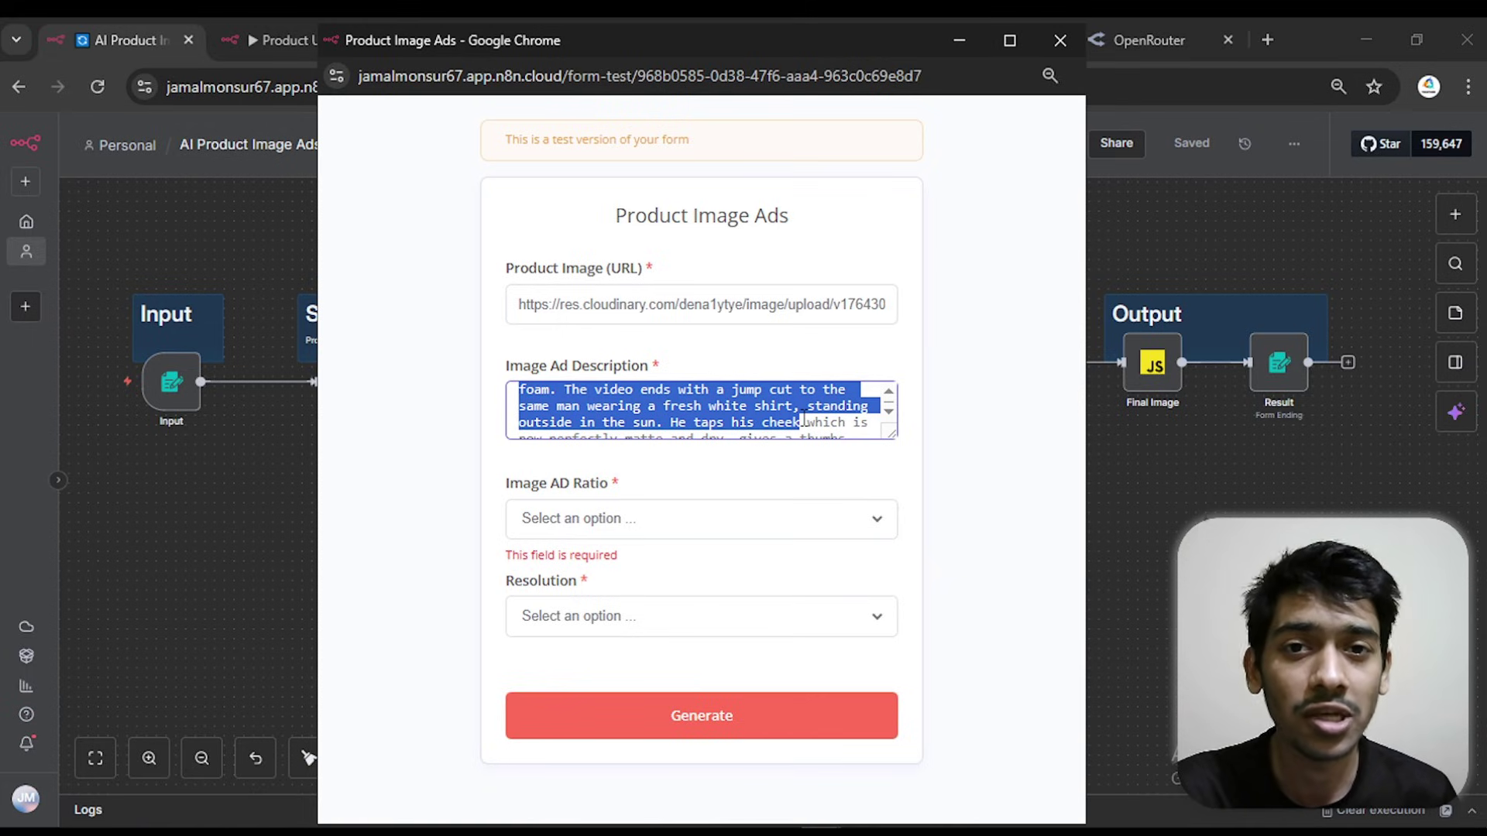
click(740, 482)
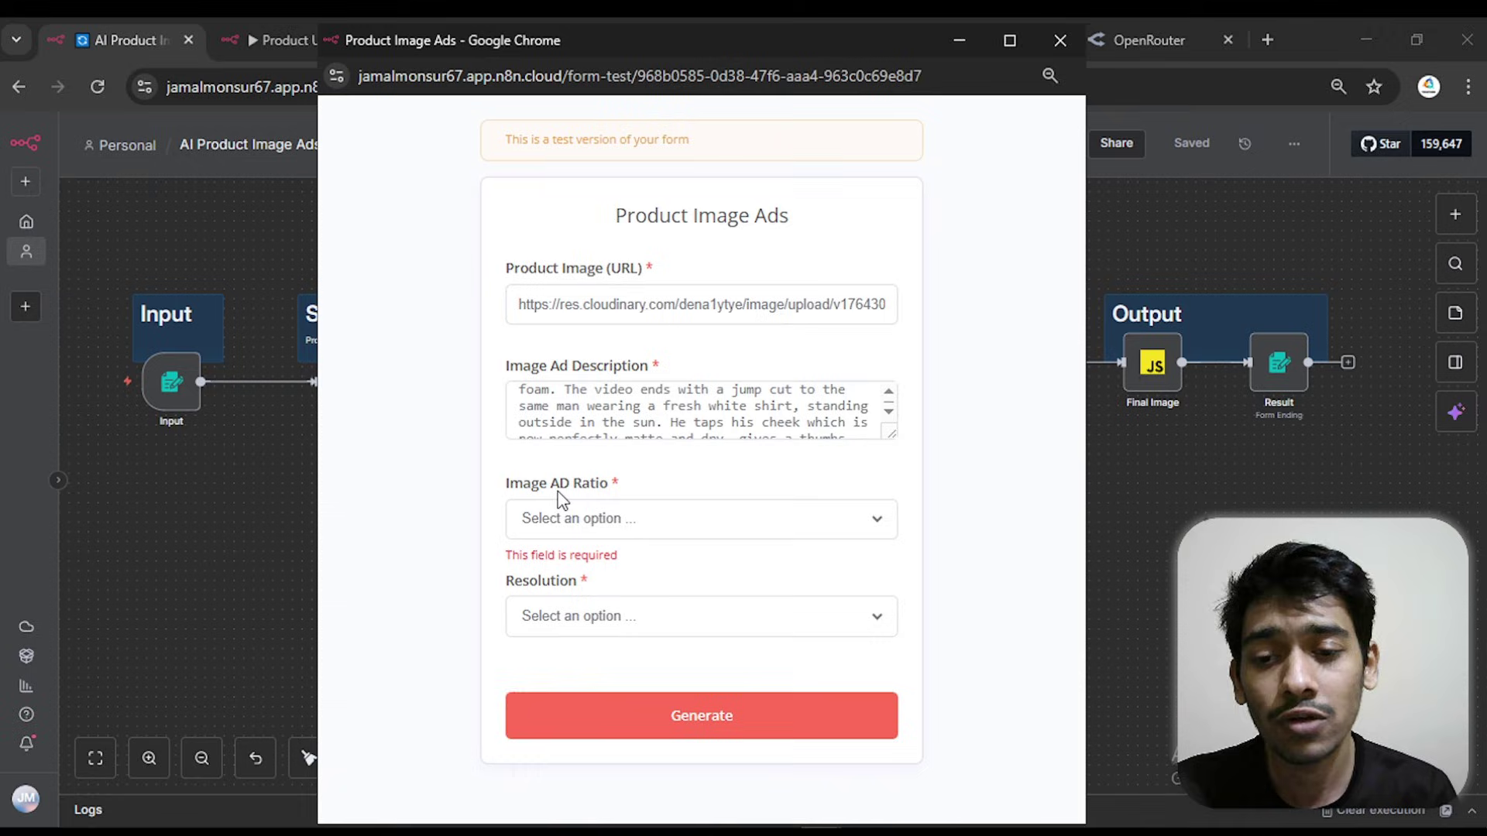
- Set the image ad ratio to 1:1 and the resolution to 2K, then generate the ad image and close its result window
click(564, 519)
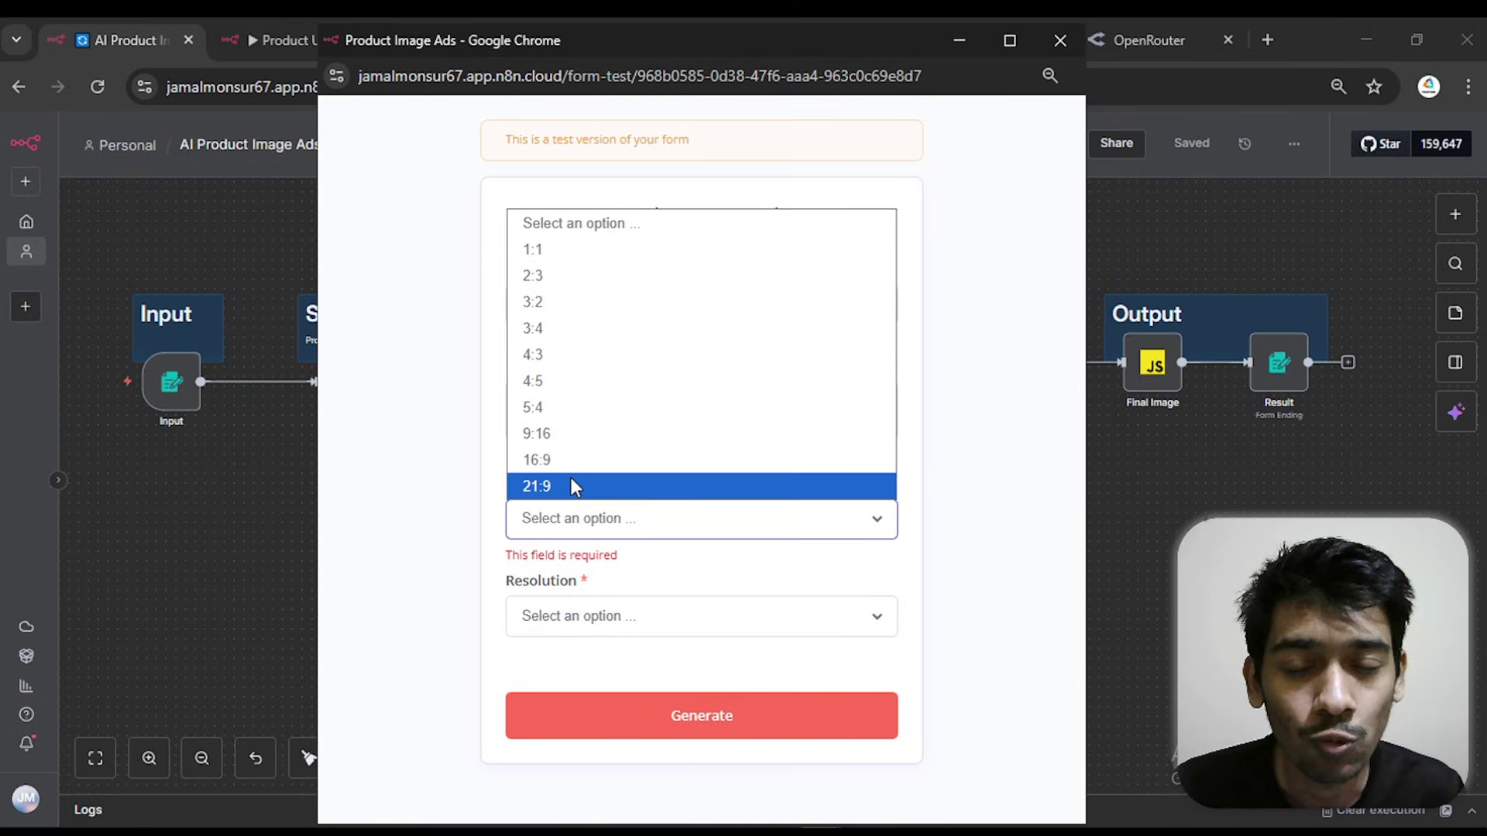
click(537, 249)
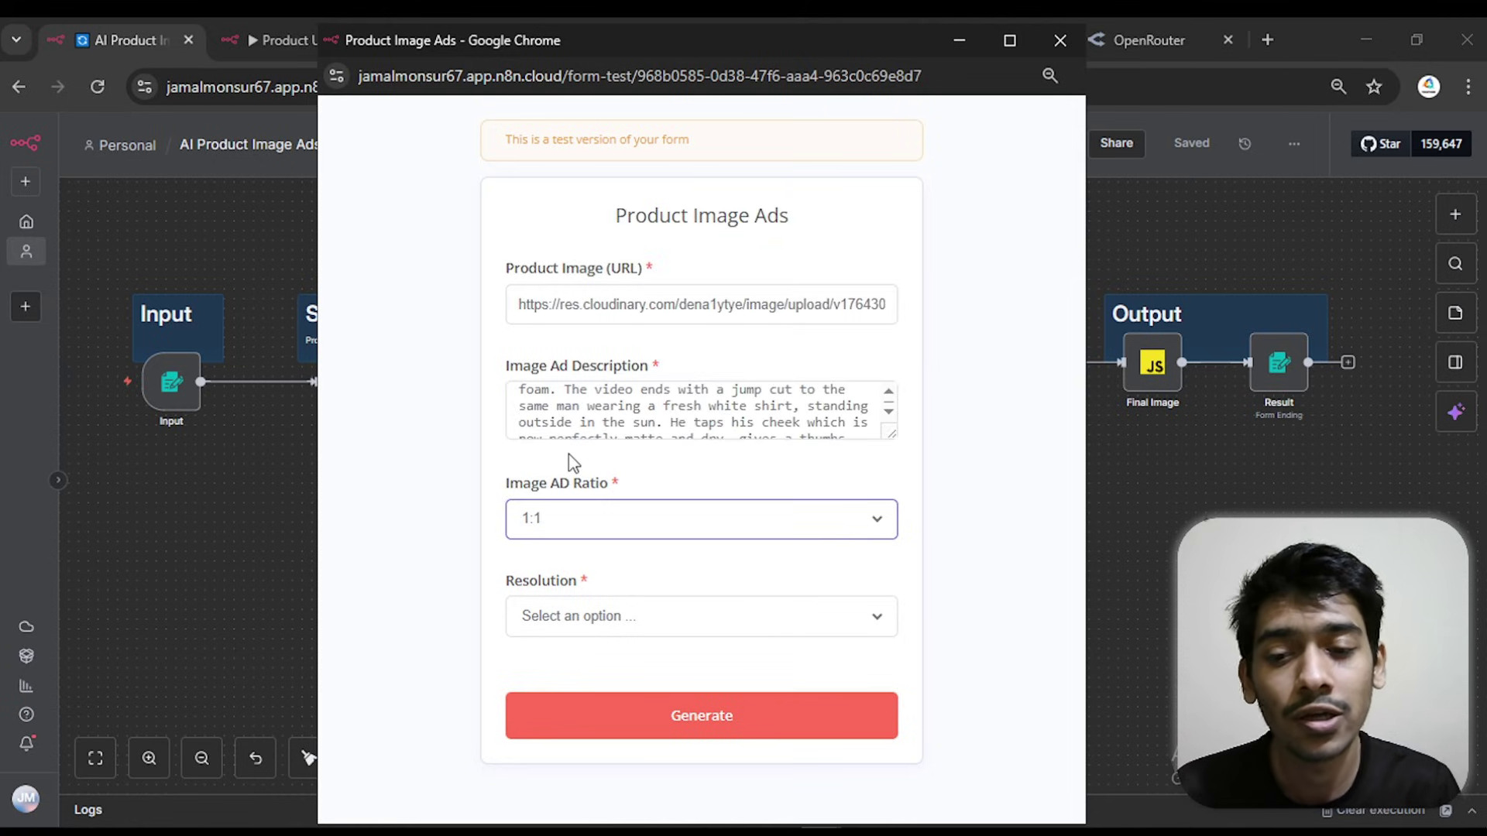
click(534, 622)
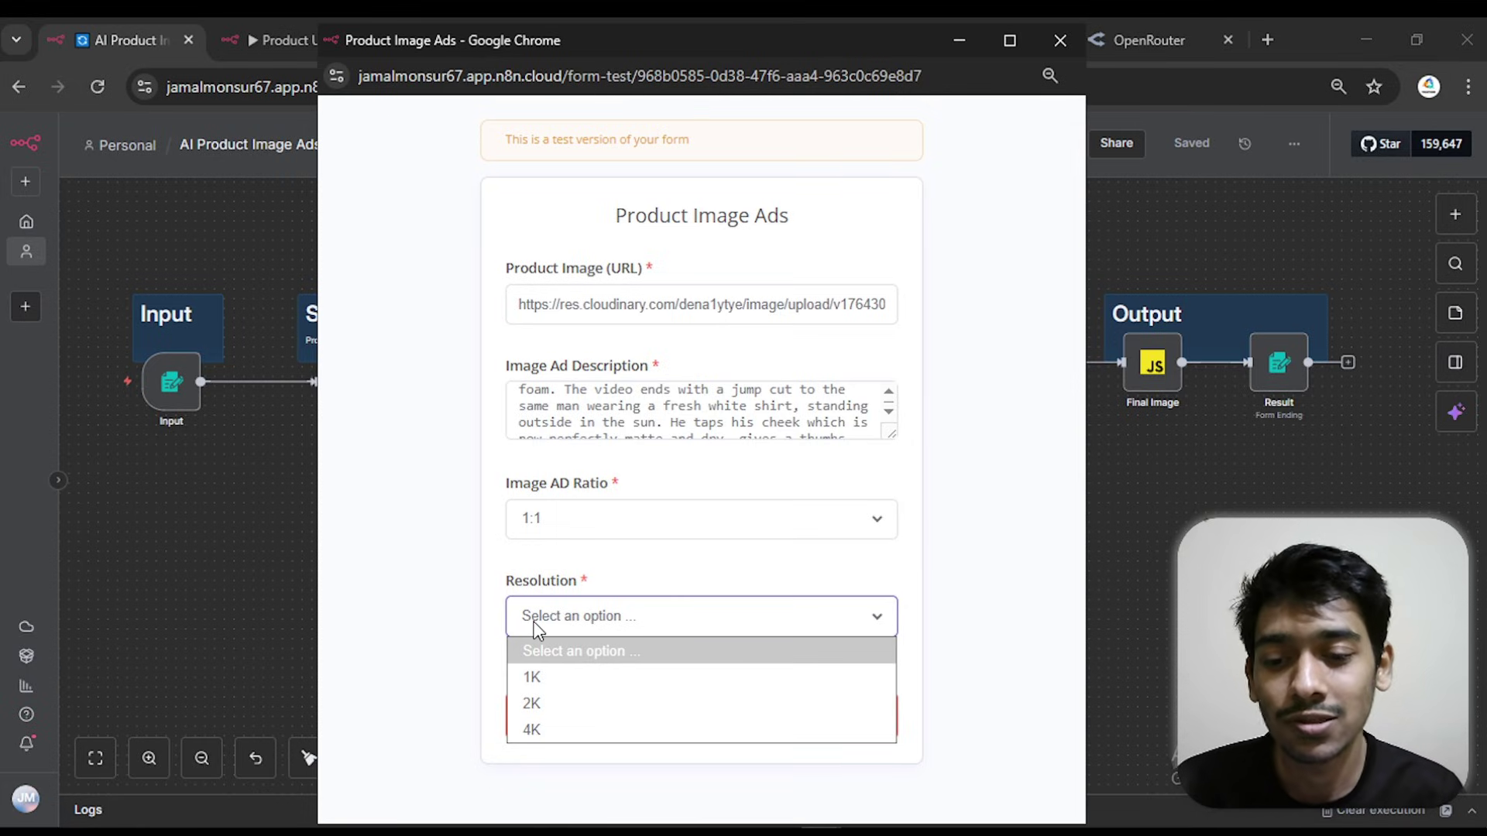
click(549, 701)
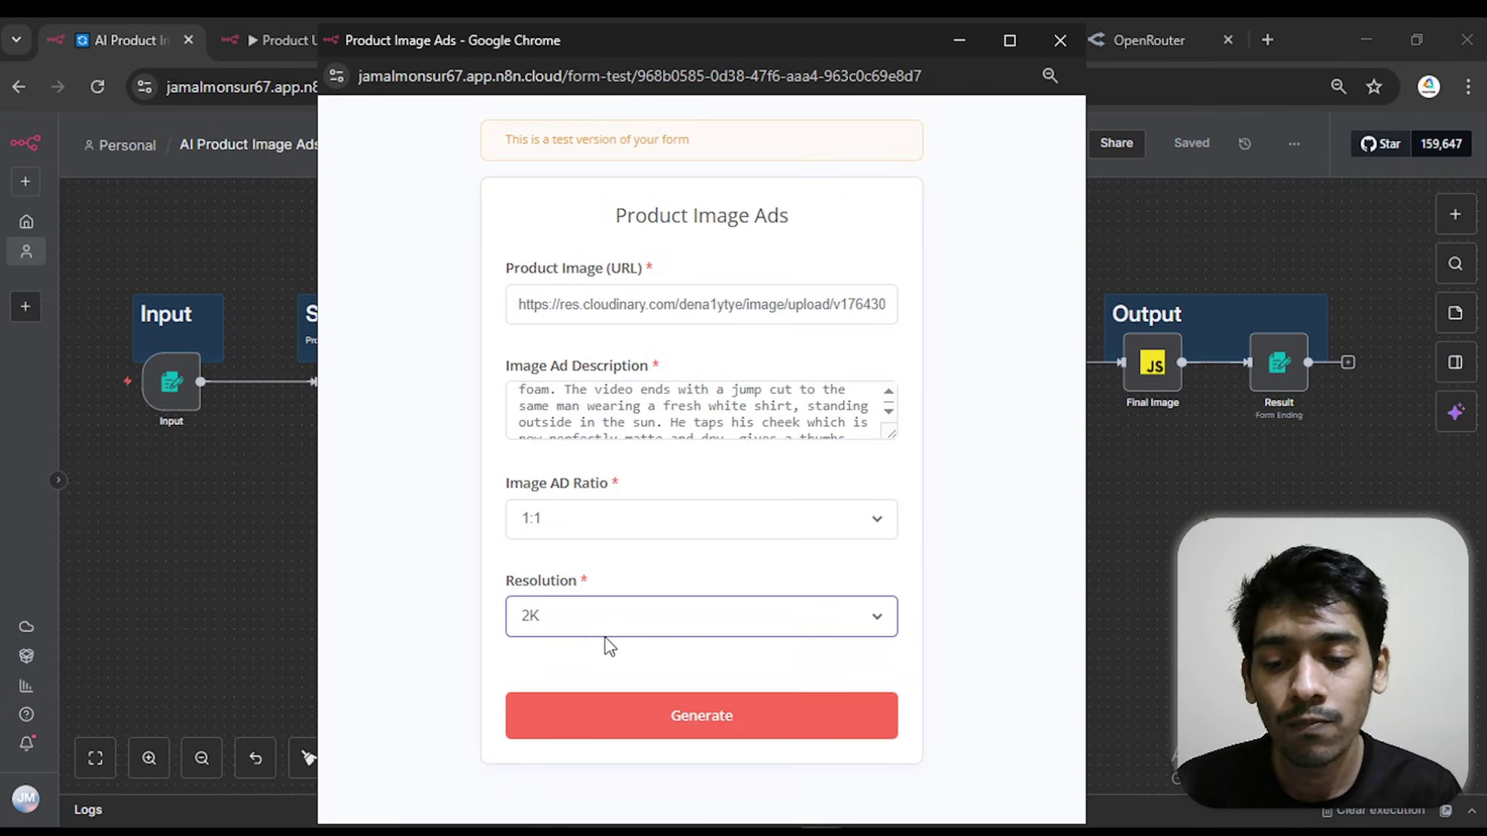
click(623, 716)
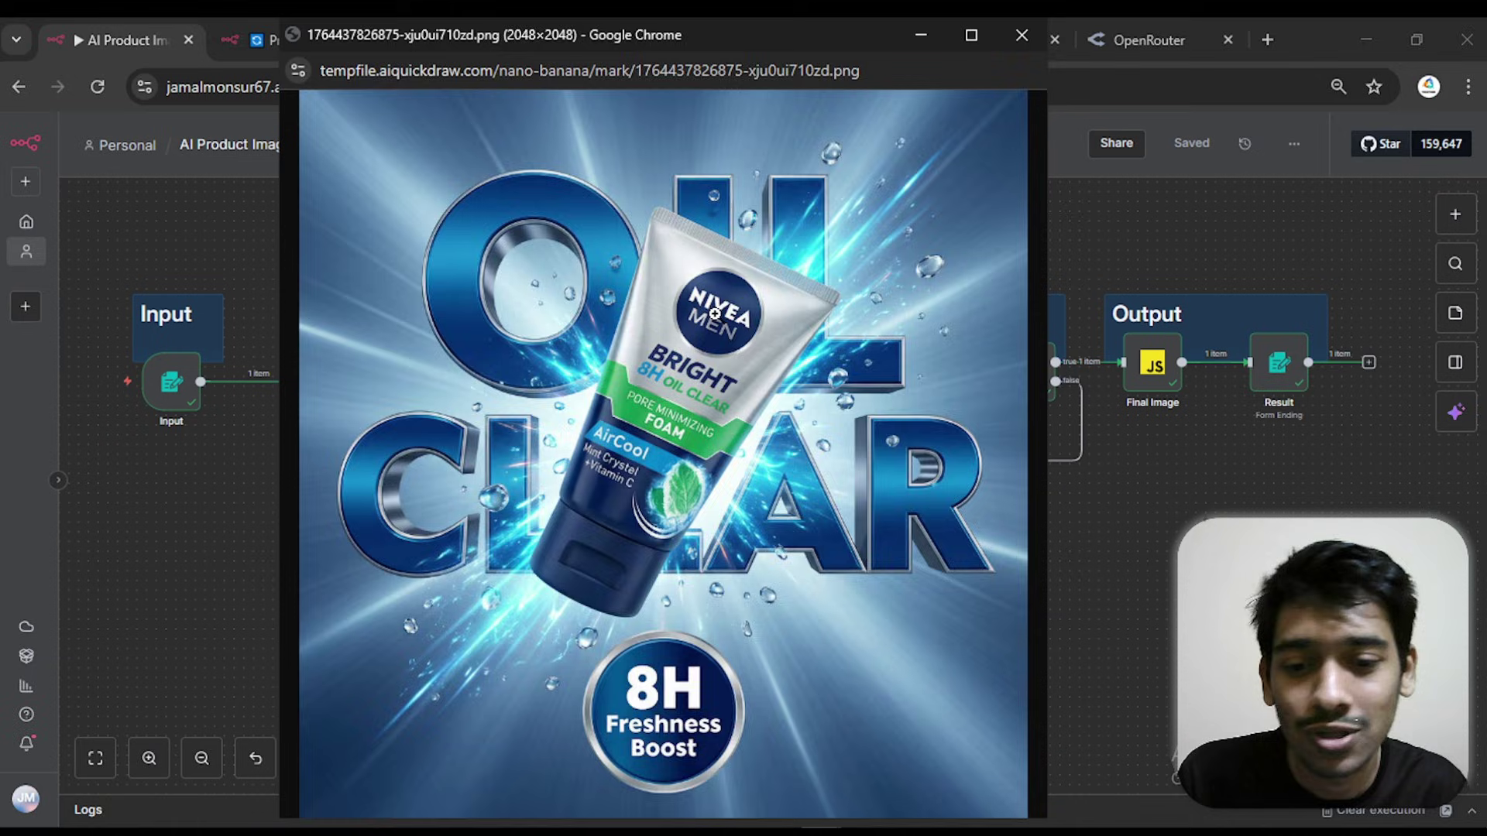
key(ctrl+w)
- Switch to the Product UGC Video Ads Generator workflow and execute it to open its Product UGC Ads test form
click(312, 32)
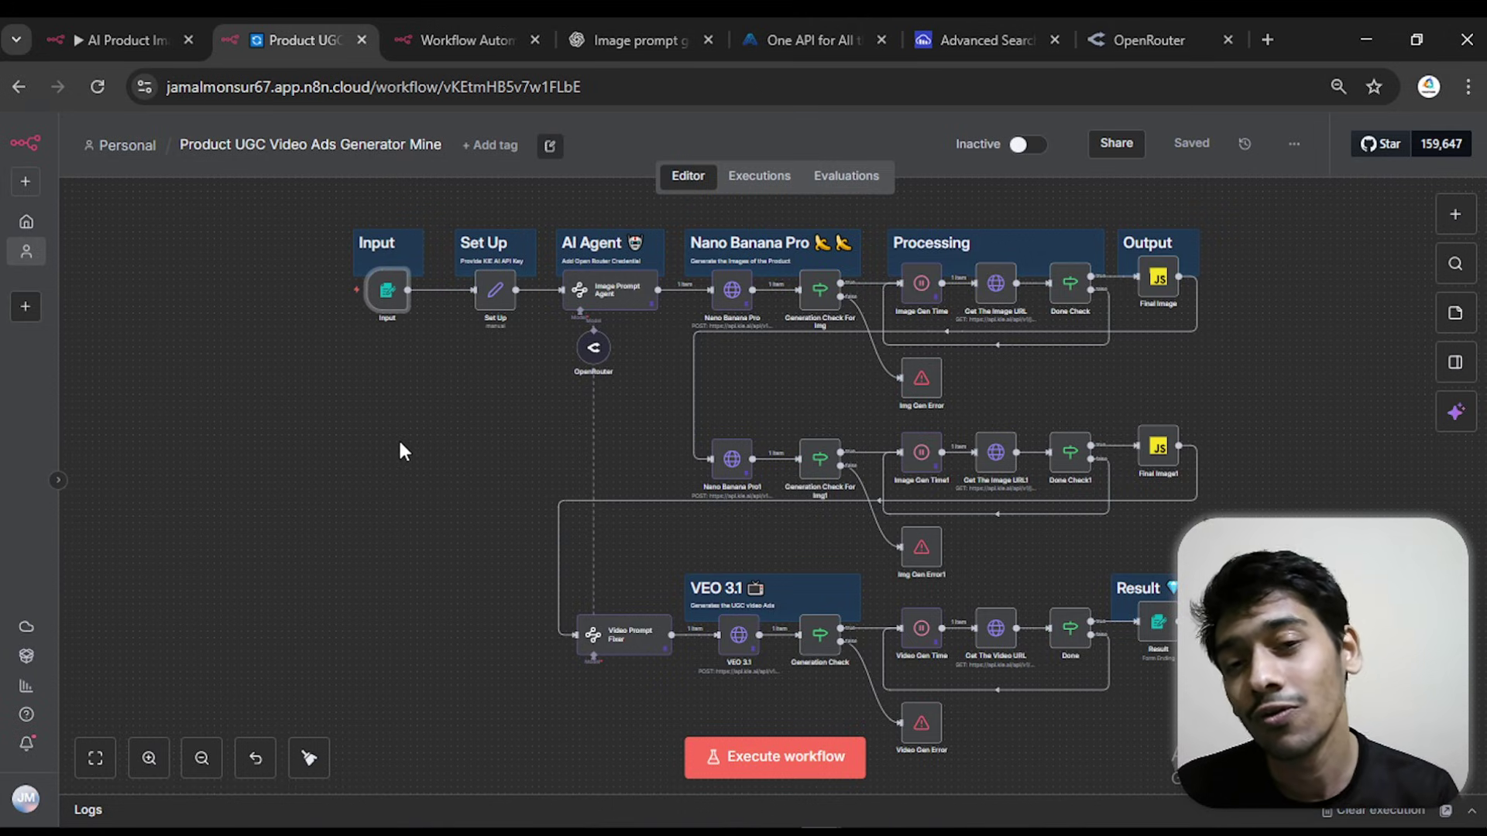
scroll(448, 524, up, 5)
scroll(448, 524, down, 3)
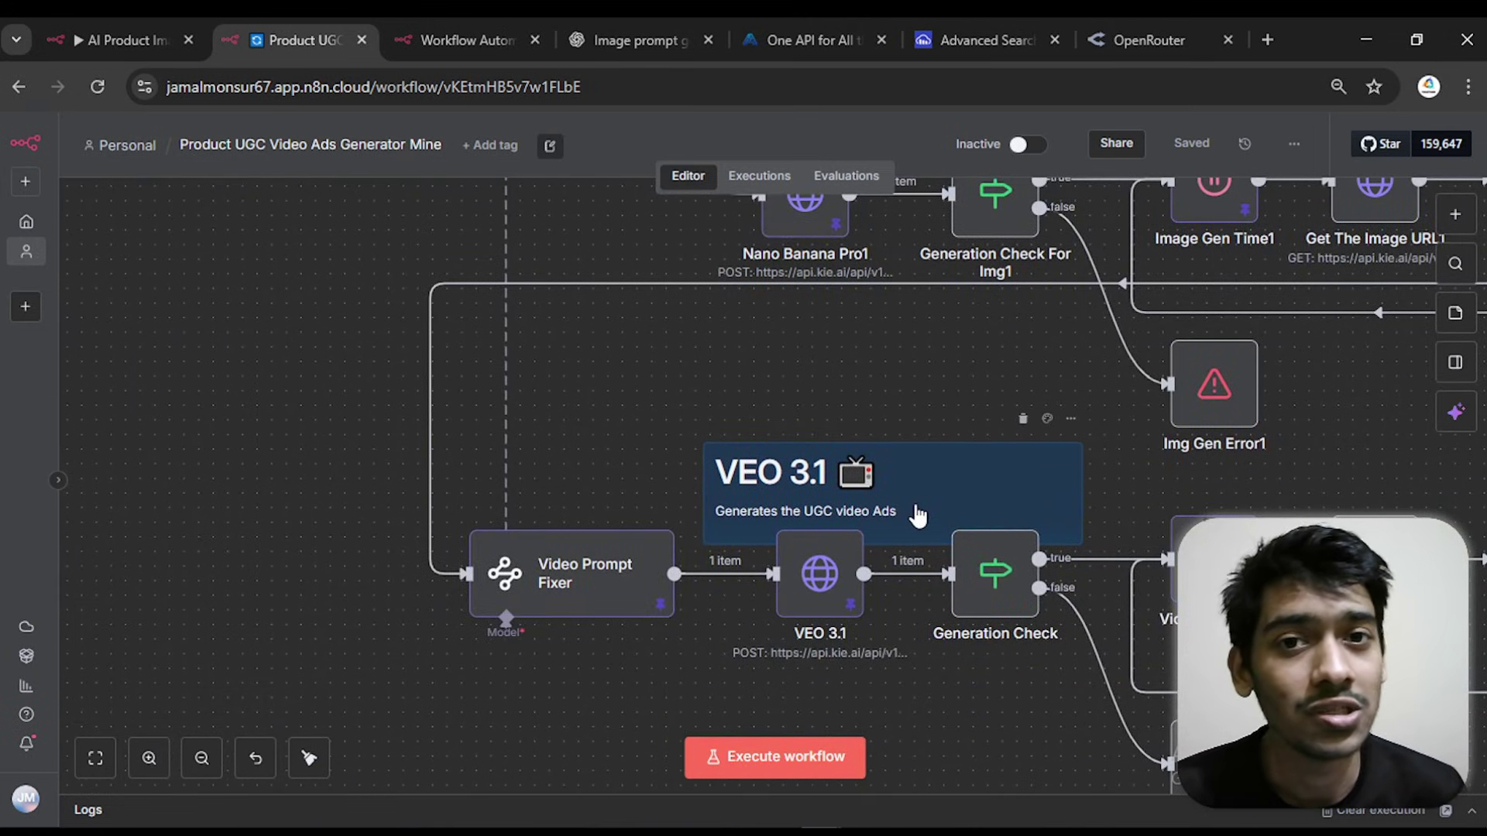
scroll(434, 310, down, 5)
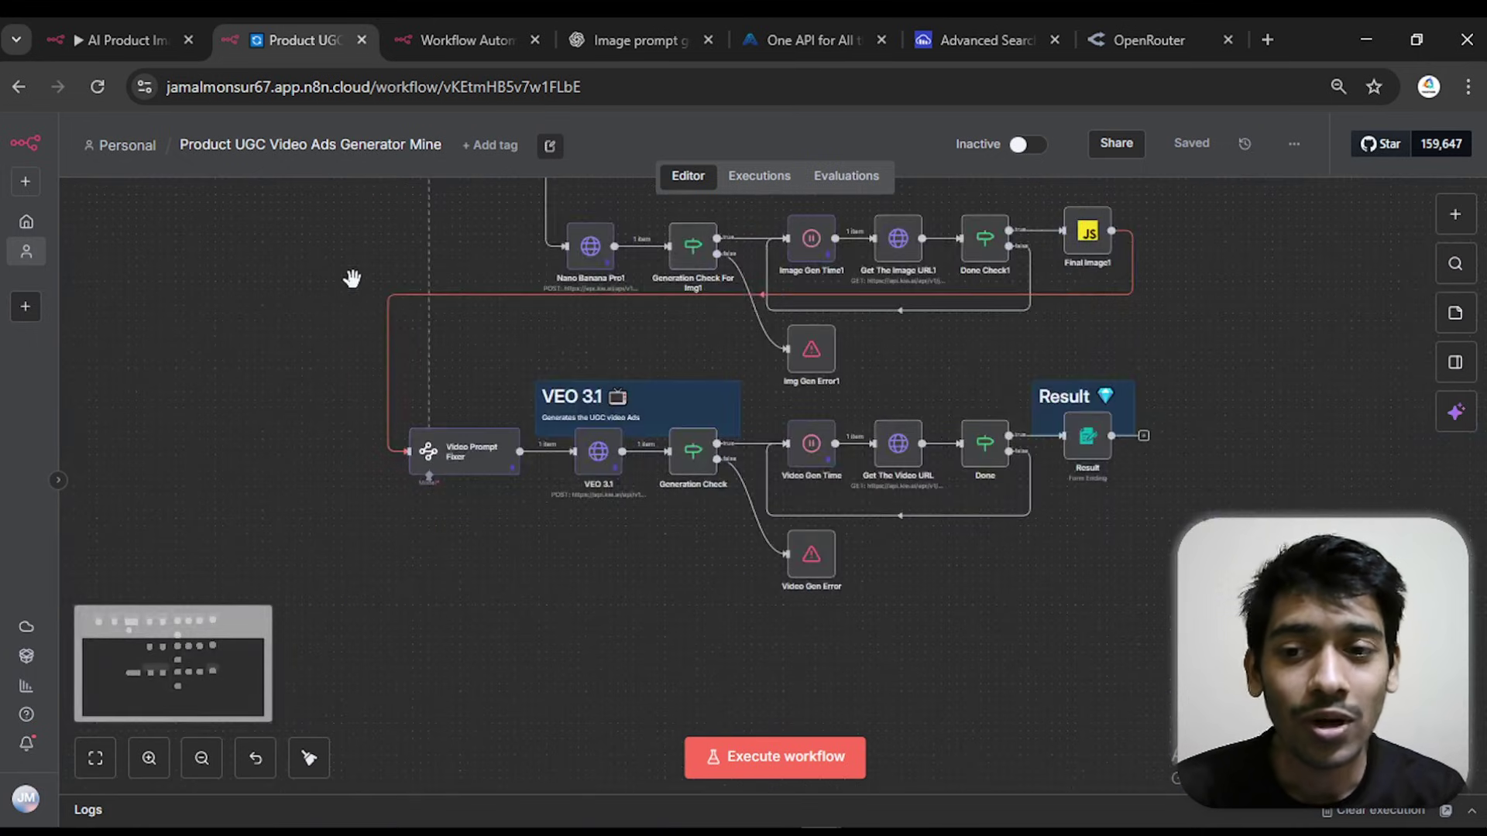
scroll(586, 456, up, 3)
scroll(586, 456, down, 2)
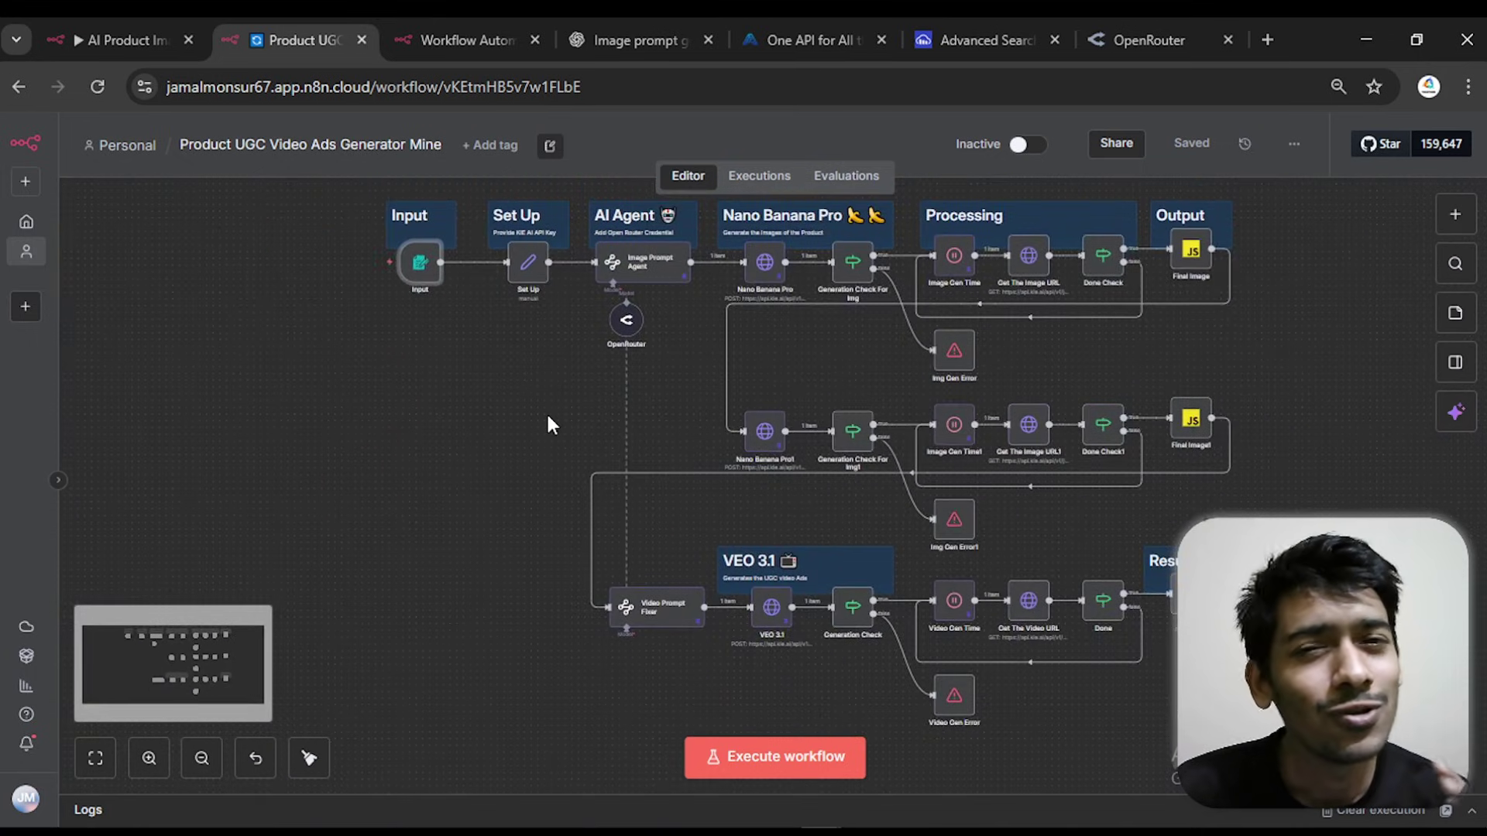
click(813, 759)
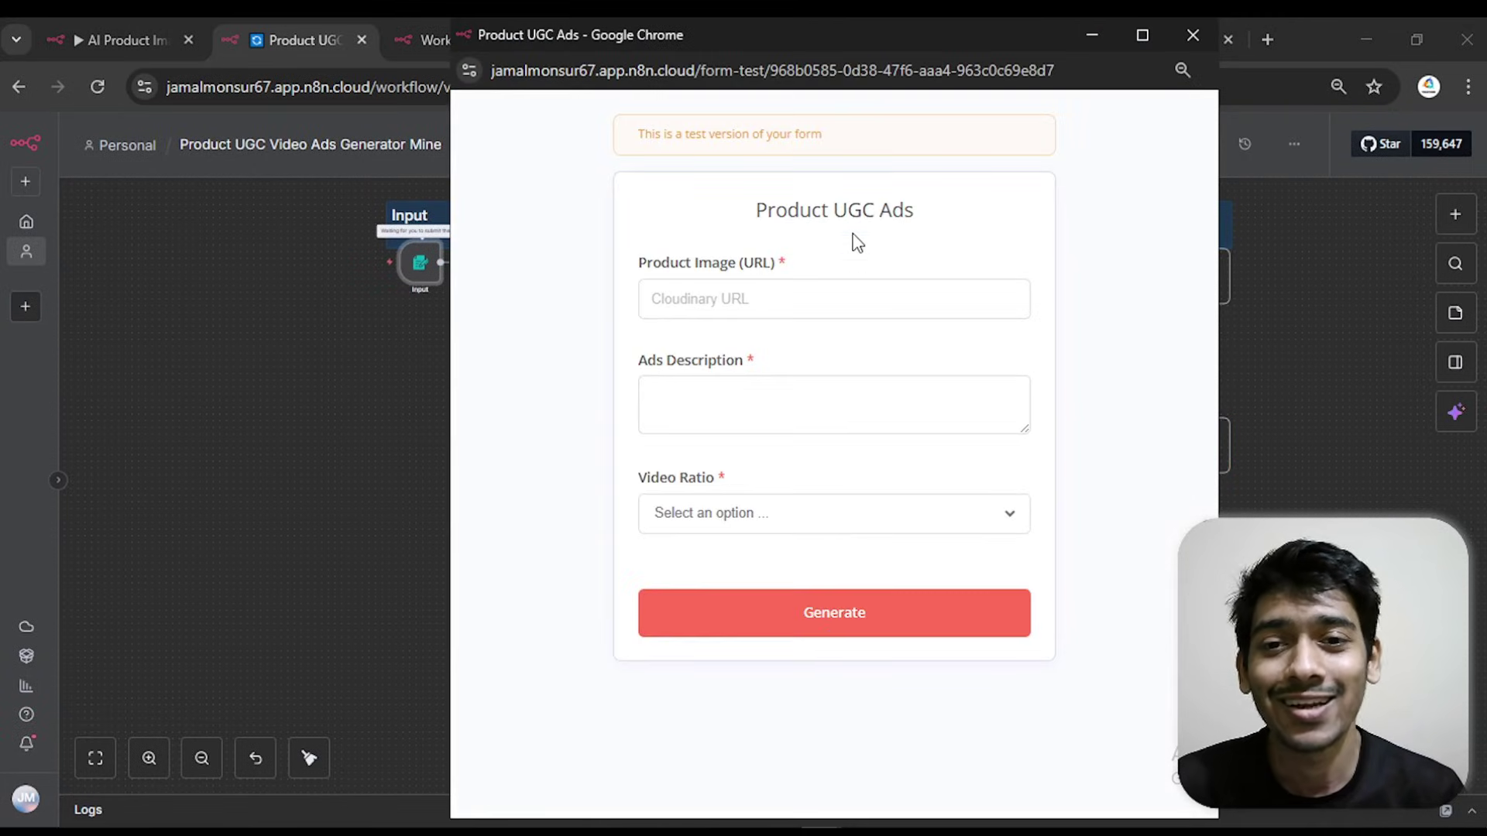
drag(854, 25, 679, 25)
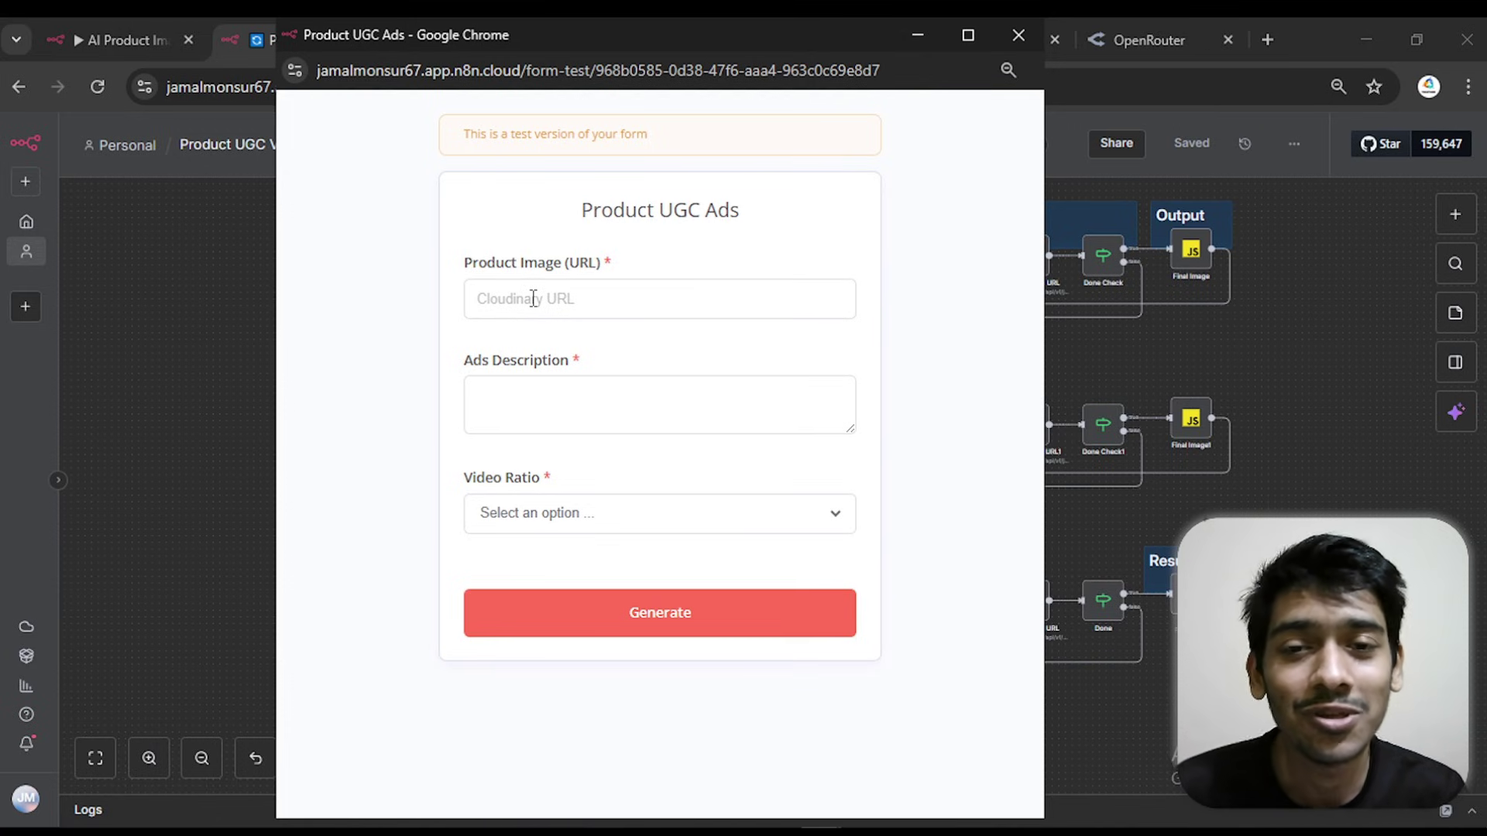
- Copy the face wash image's URL from Cloudinary and paste it as the Product Image (URL) in the Product UGC Ads form
click(917, 36)
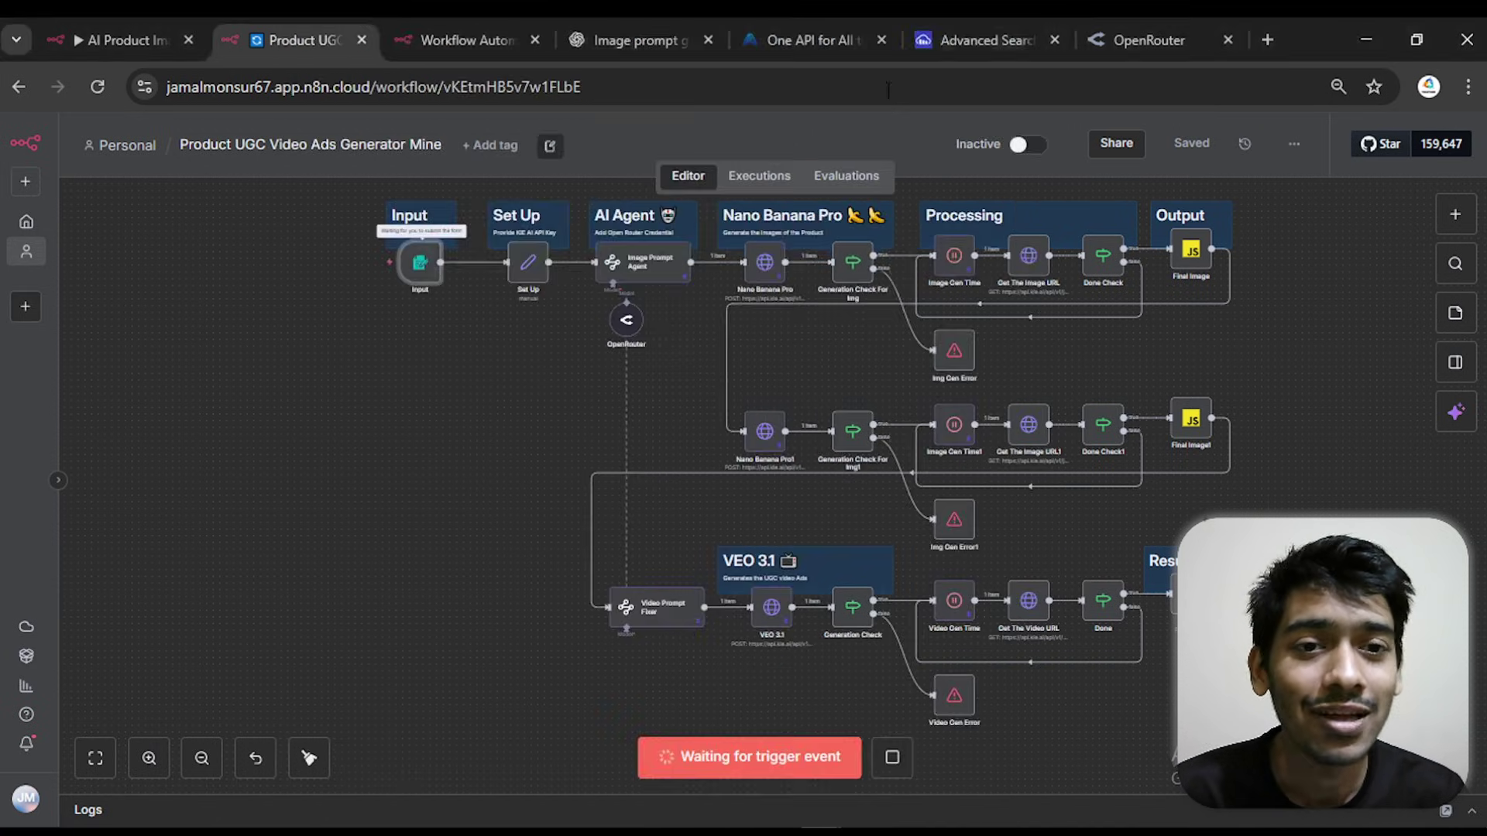
click(948, 37)
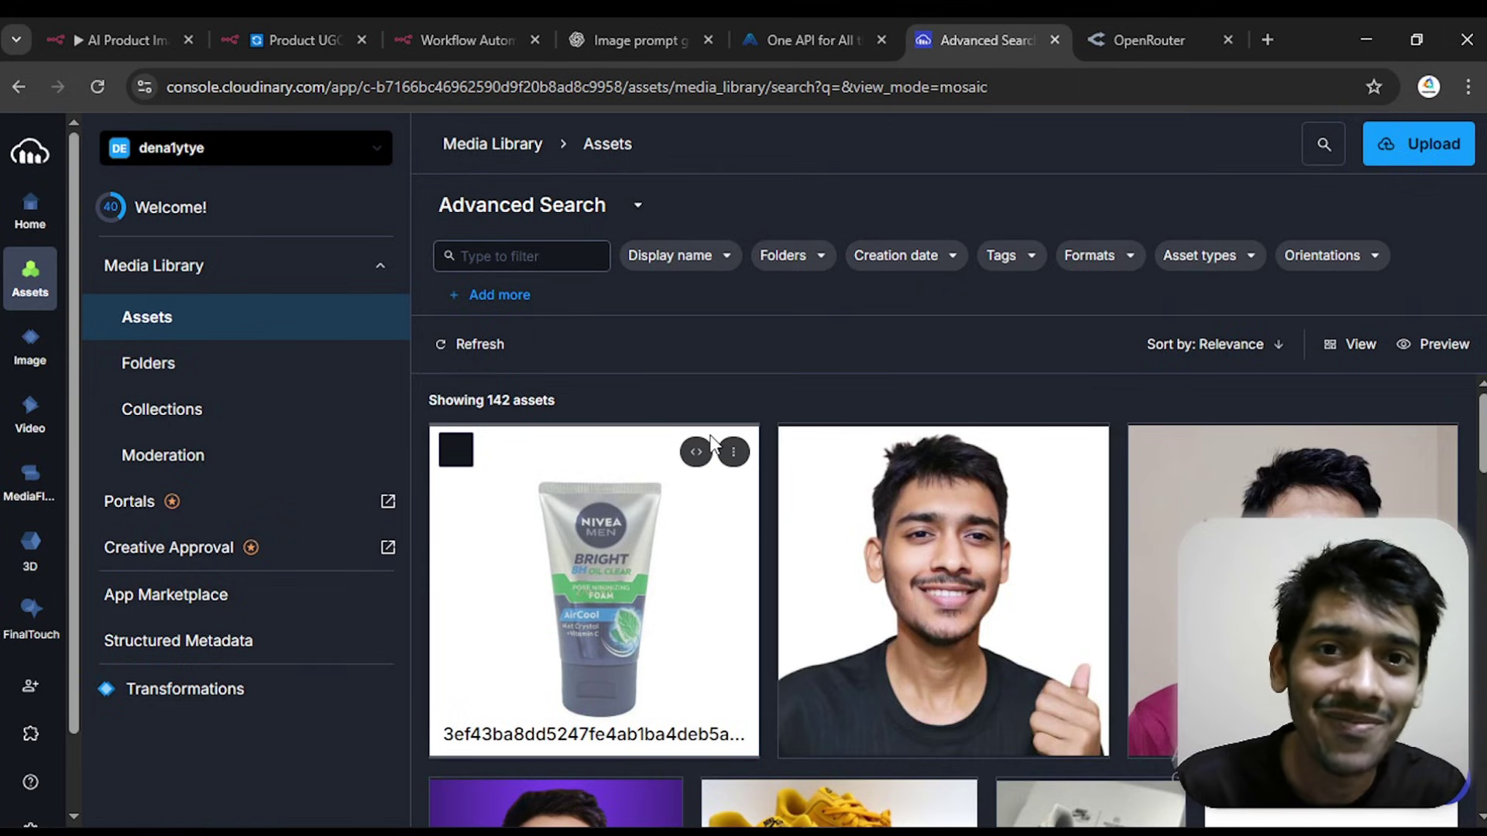
click(696, 453)
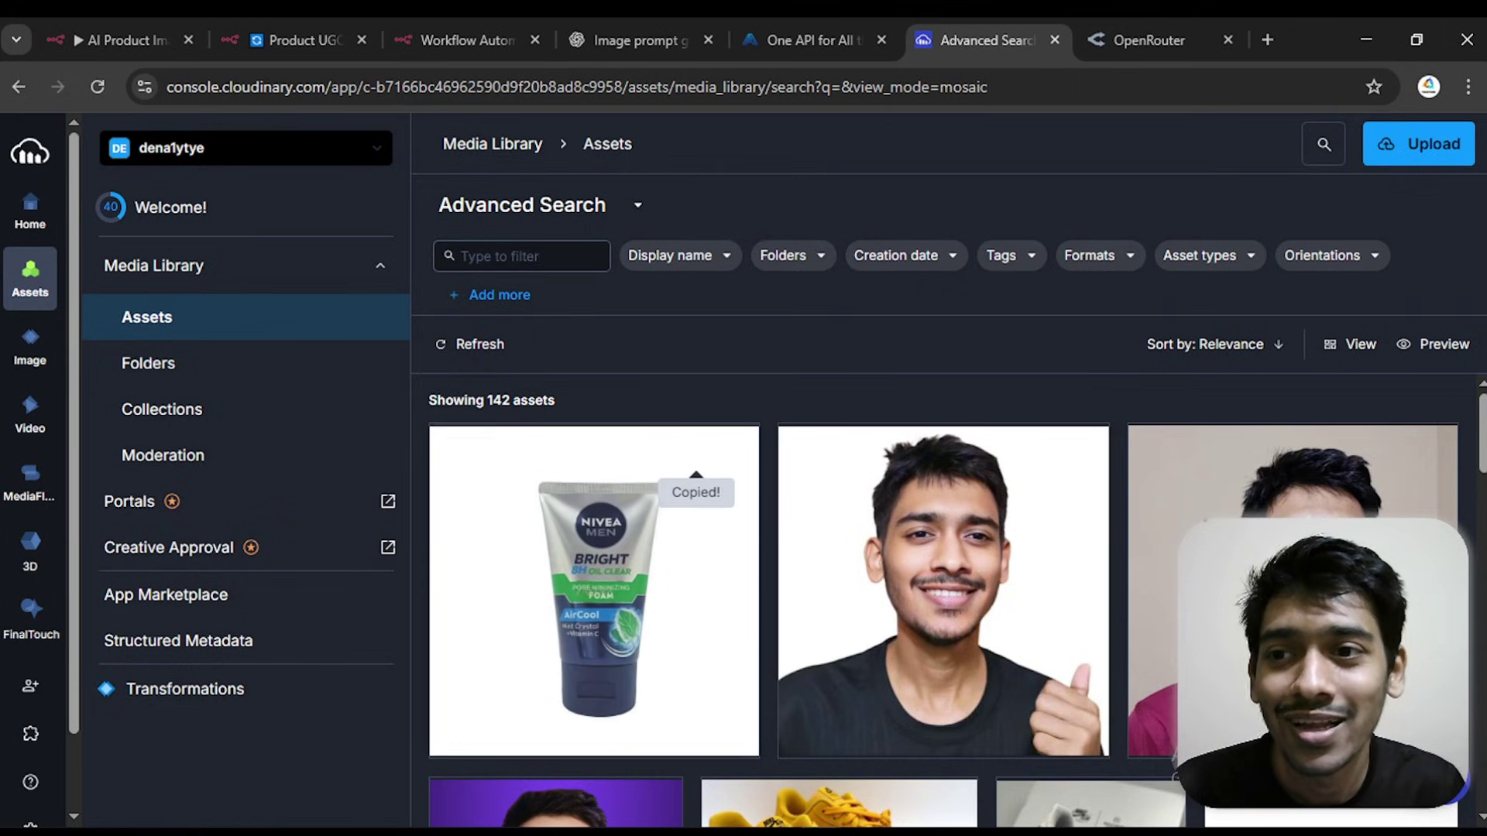
click(357, 30)
click(1022, 751)
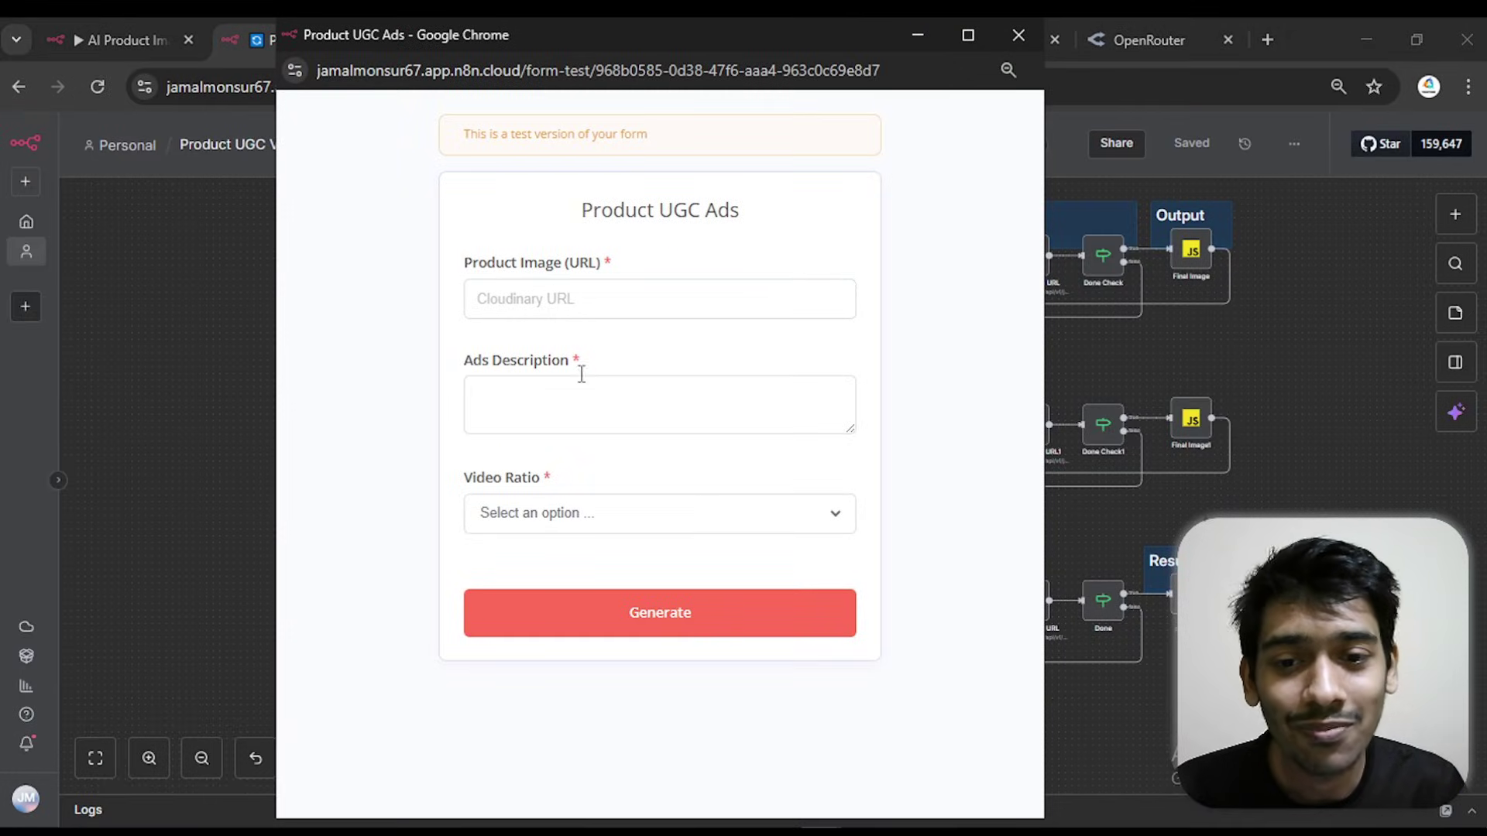
click(634, 295)
right_click(631, 291)
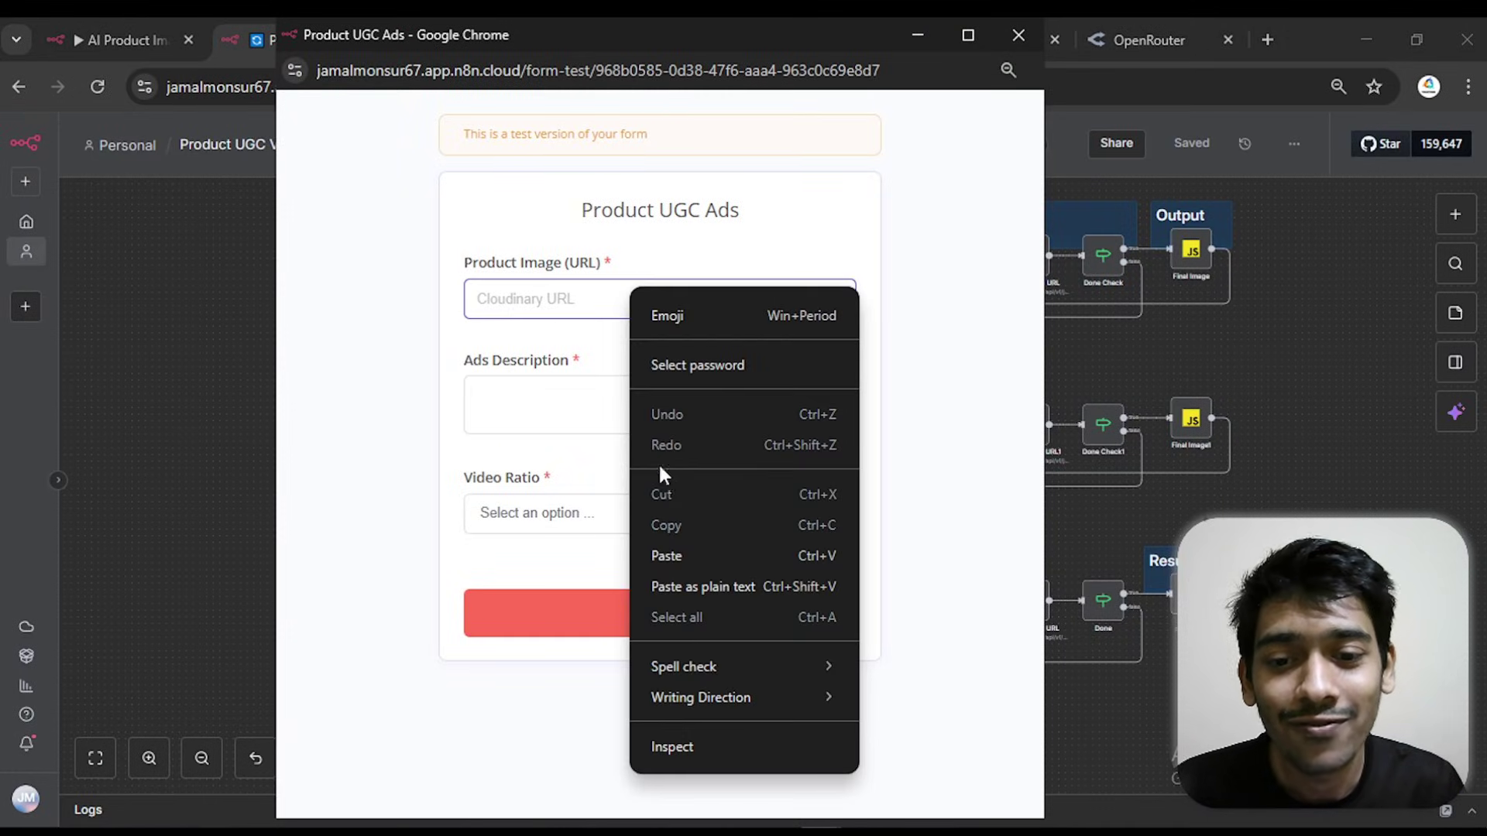
click(667, 556)
- Paste the video script beginning "The video opens with a young man in a bright bathroom tapping his forehead" as the Ads Description
click(636, 412)
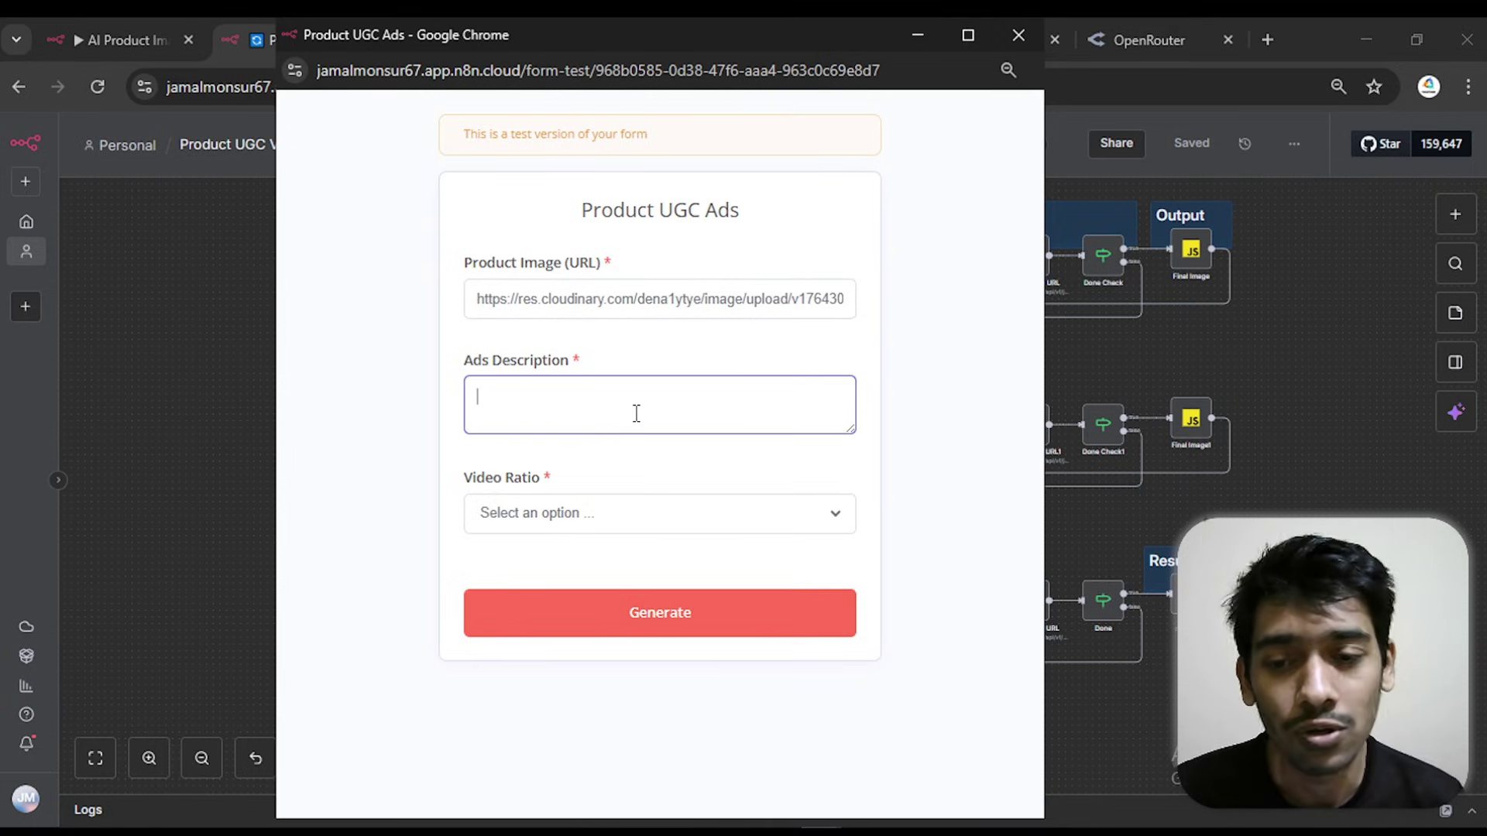
key(ctrl+v)
drag(479, 397, 645, 413)
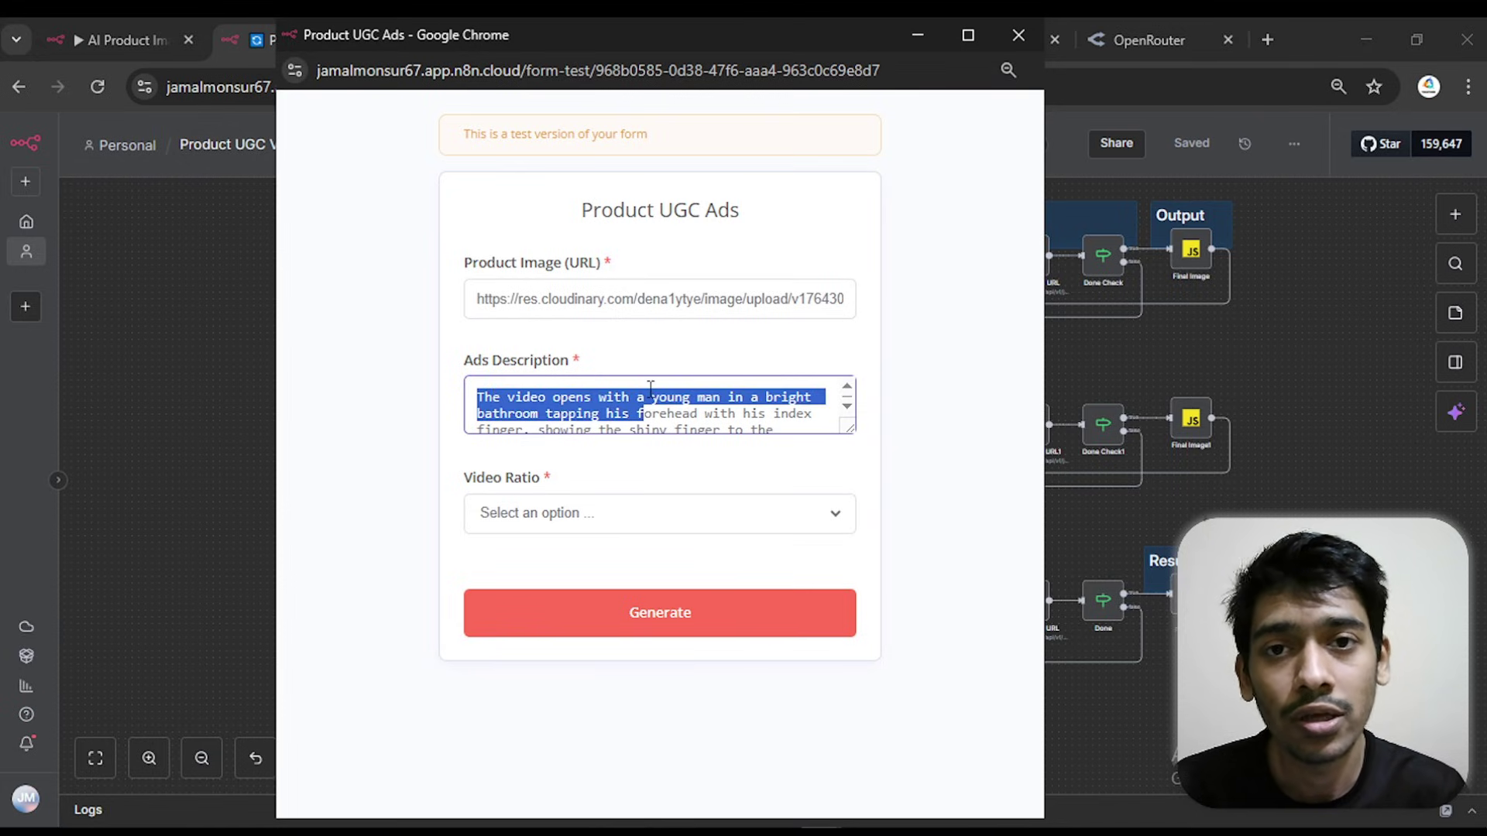
- Set the Video Ratio to 9:16 and generate the UGC video ad from the Product UGC Ads form
click(642, 351)
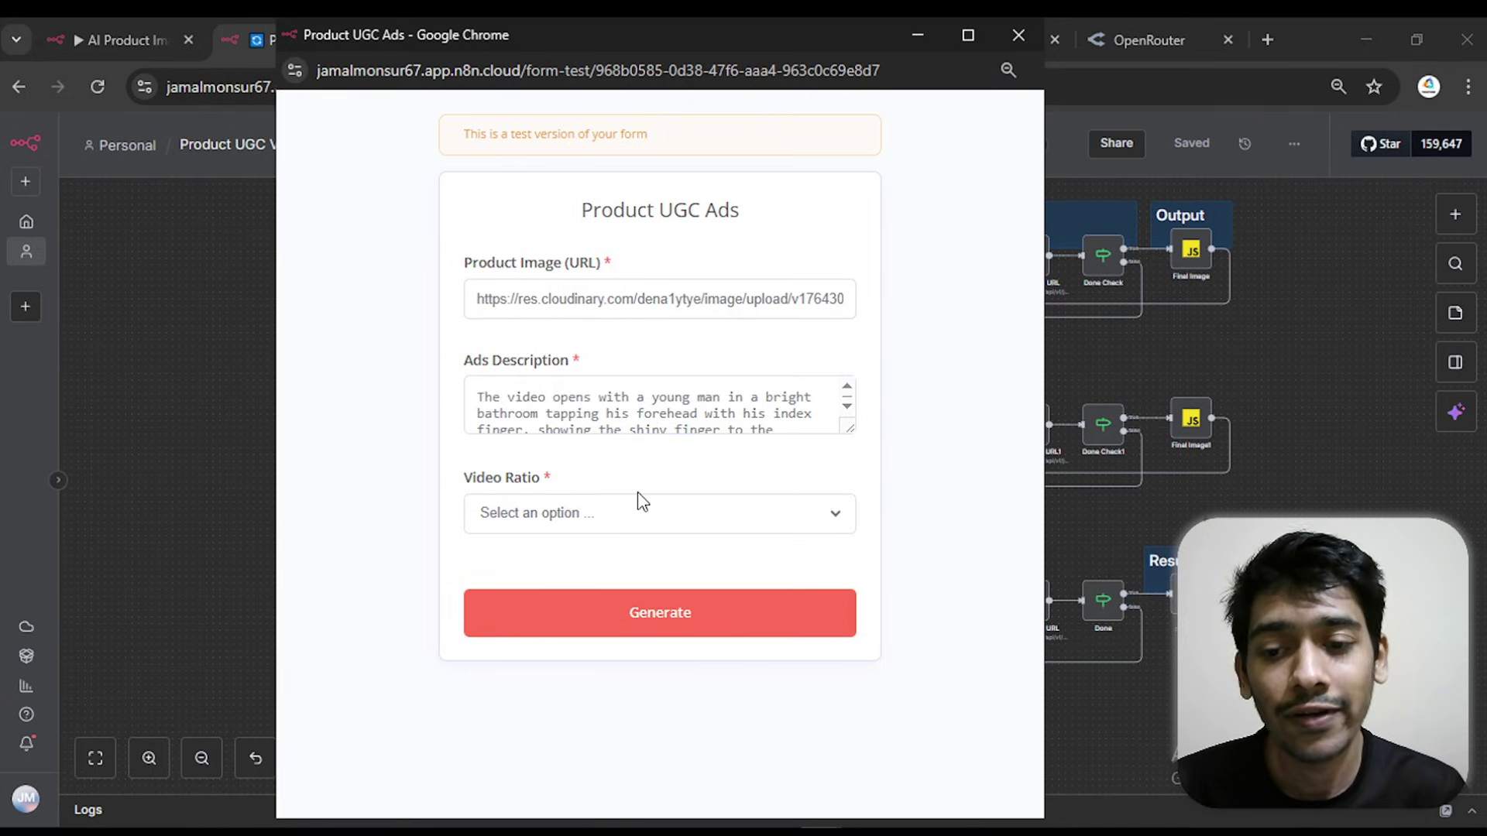
click(632, 514)
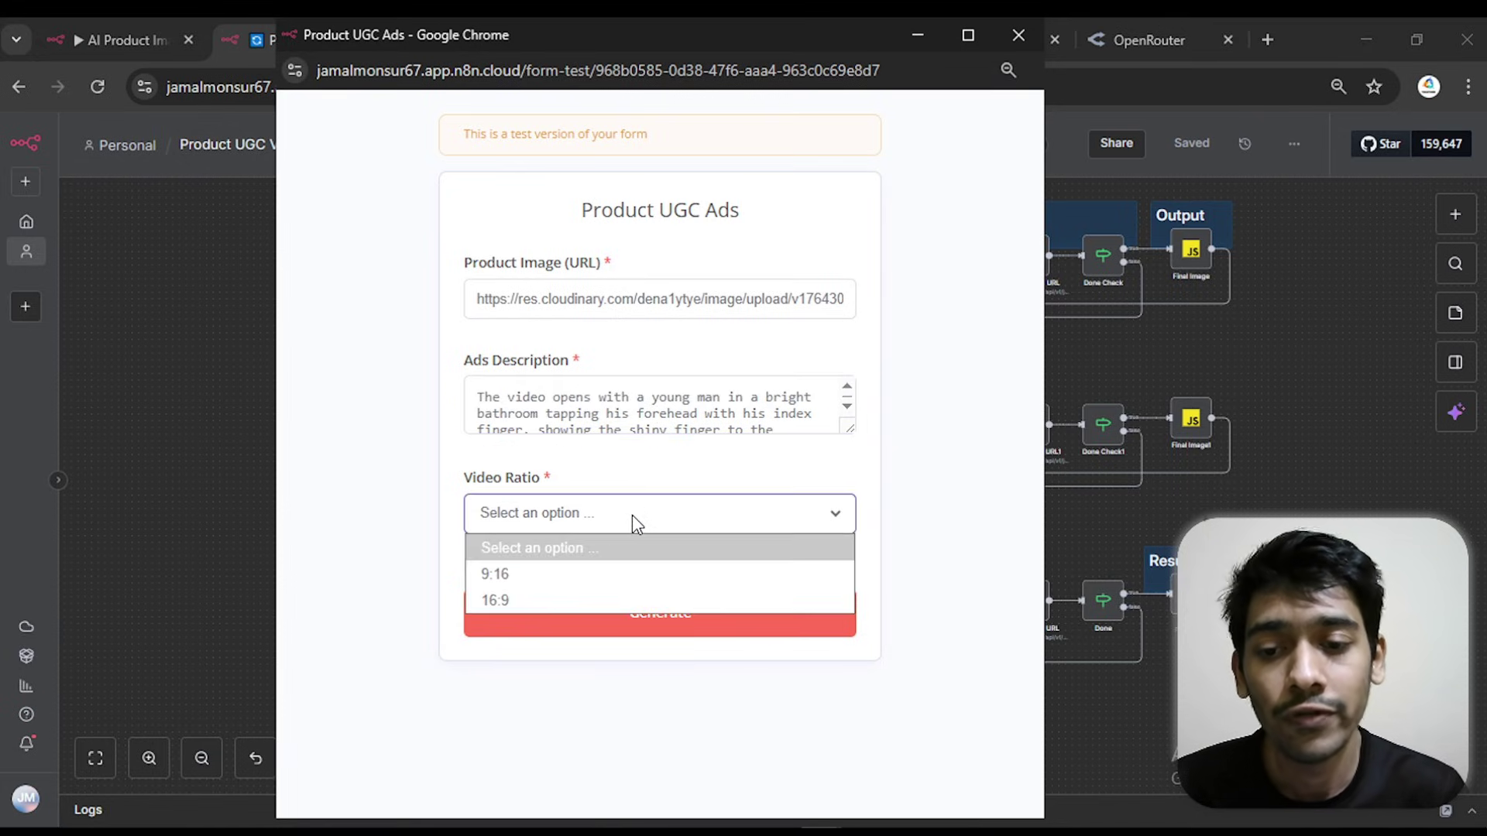
click(634, 574)
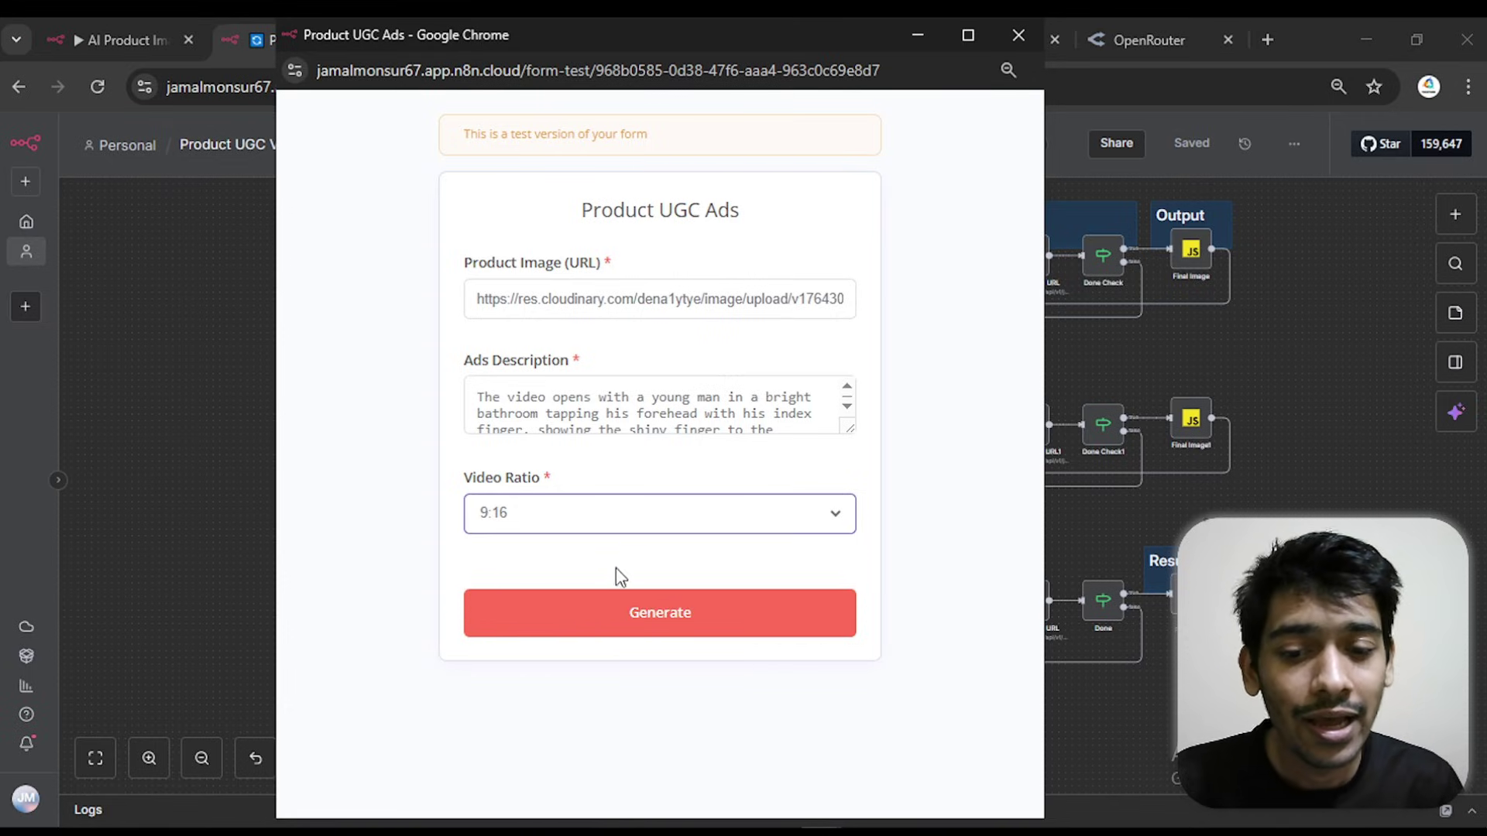
click(630, 619)
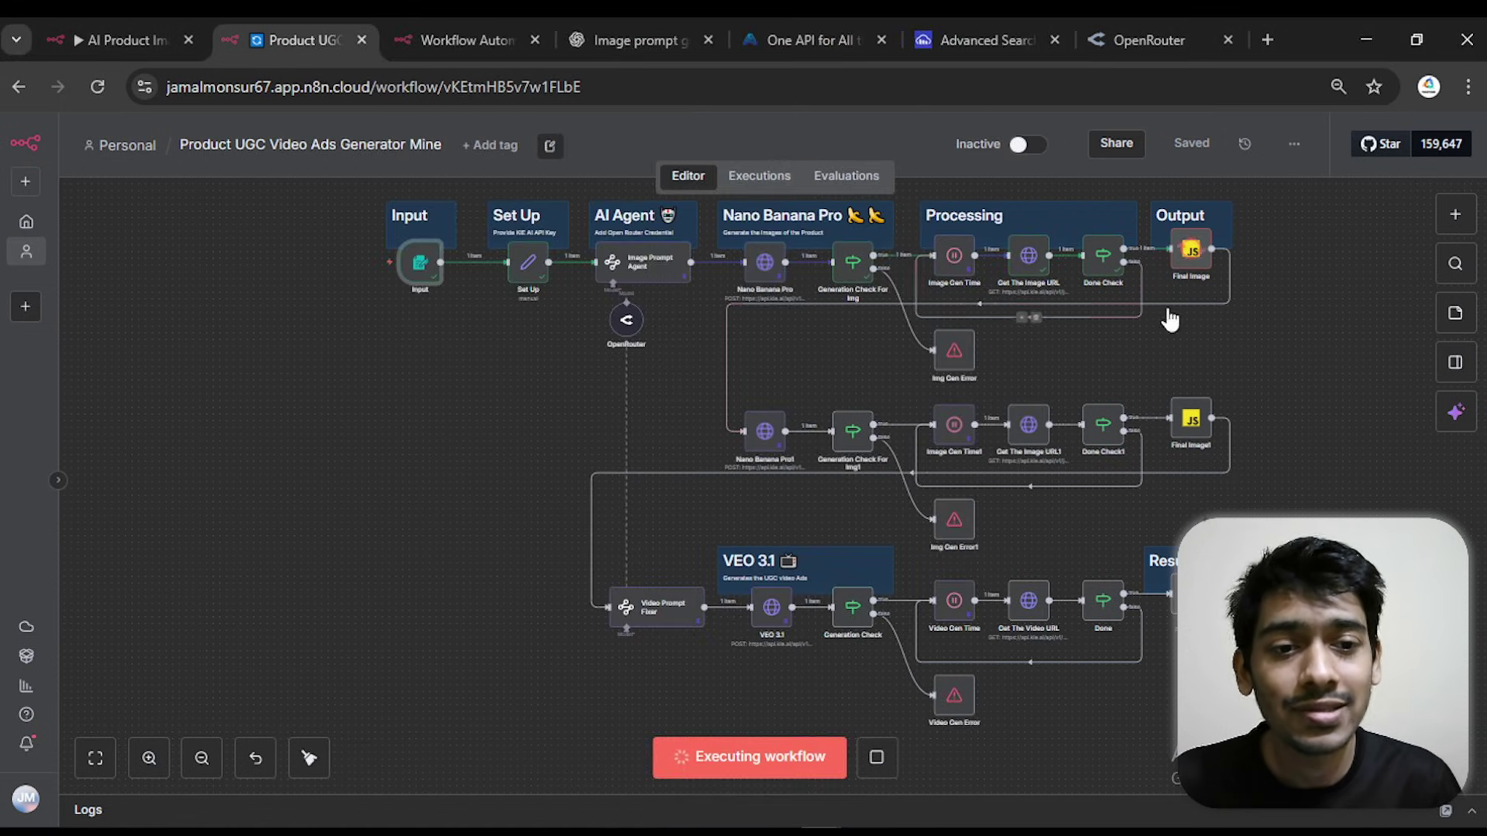
click(1169, 318)
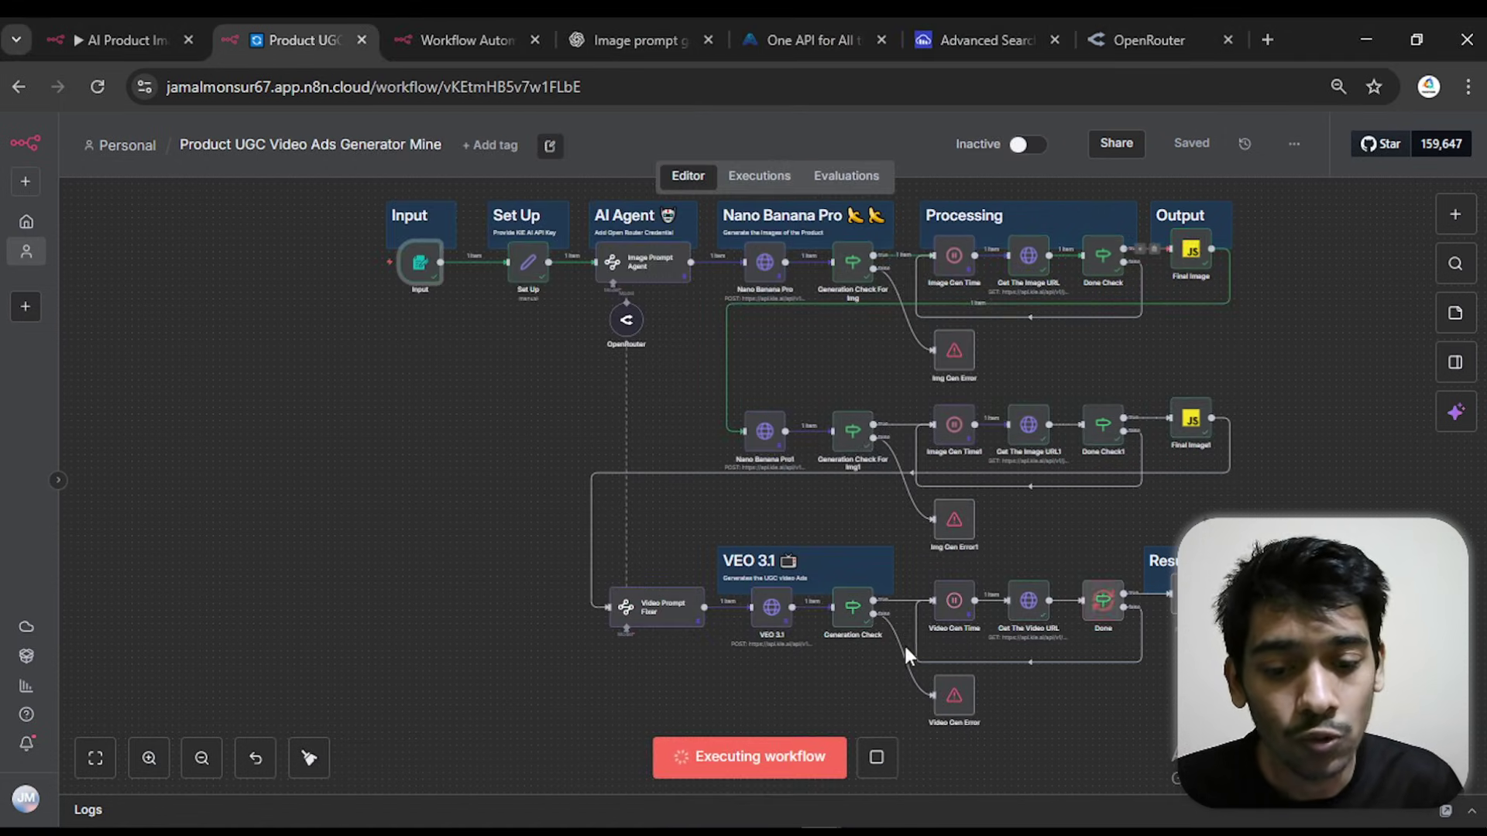
- Save the generated UGC video as an MP4 file in folder 1 on drive D
mouse_move(817, 833)
click(1004, 763)
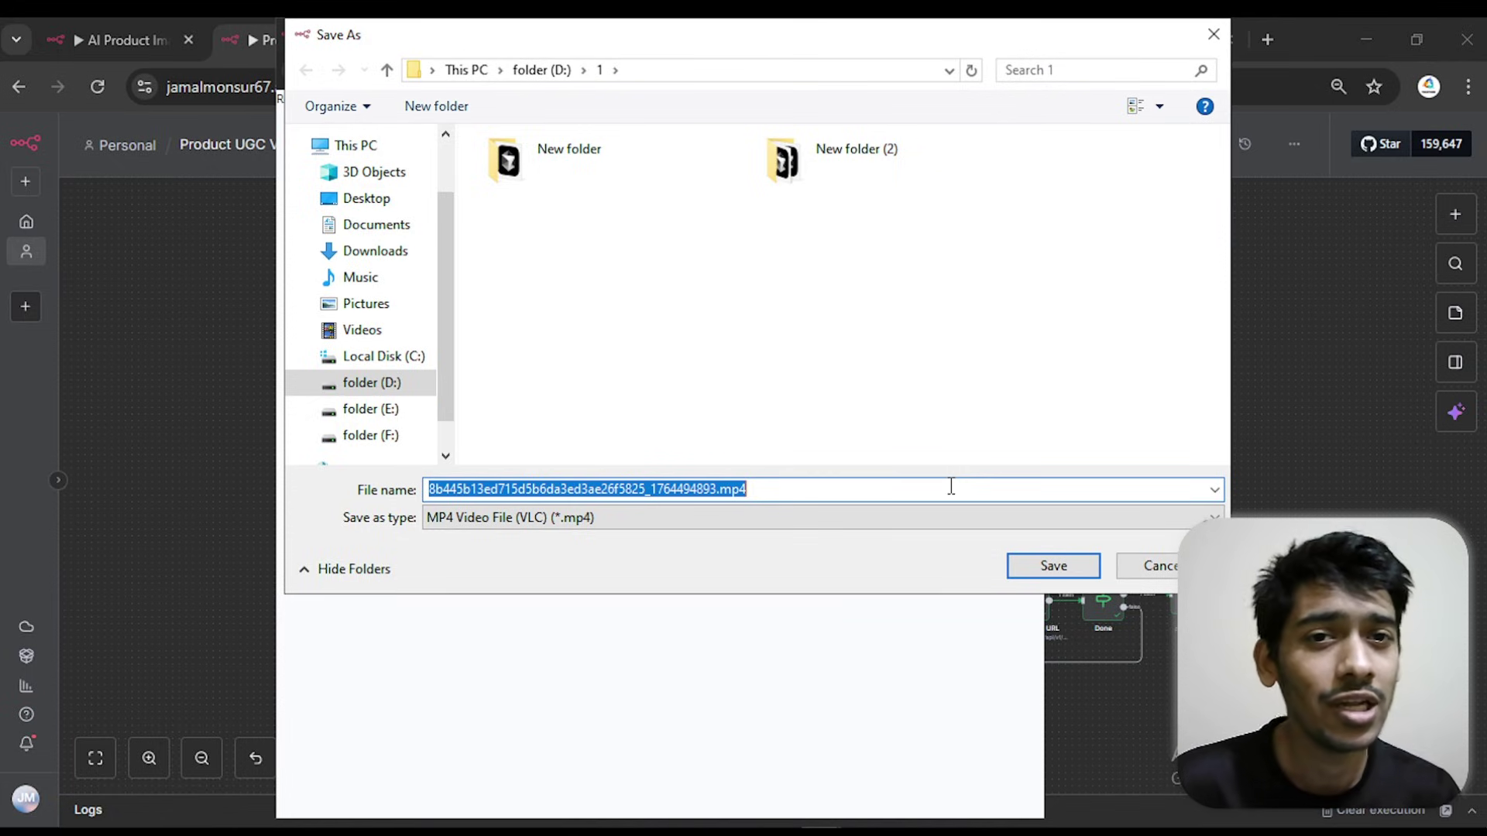
click(950, 487)
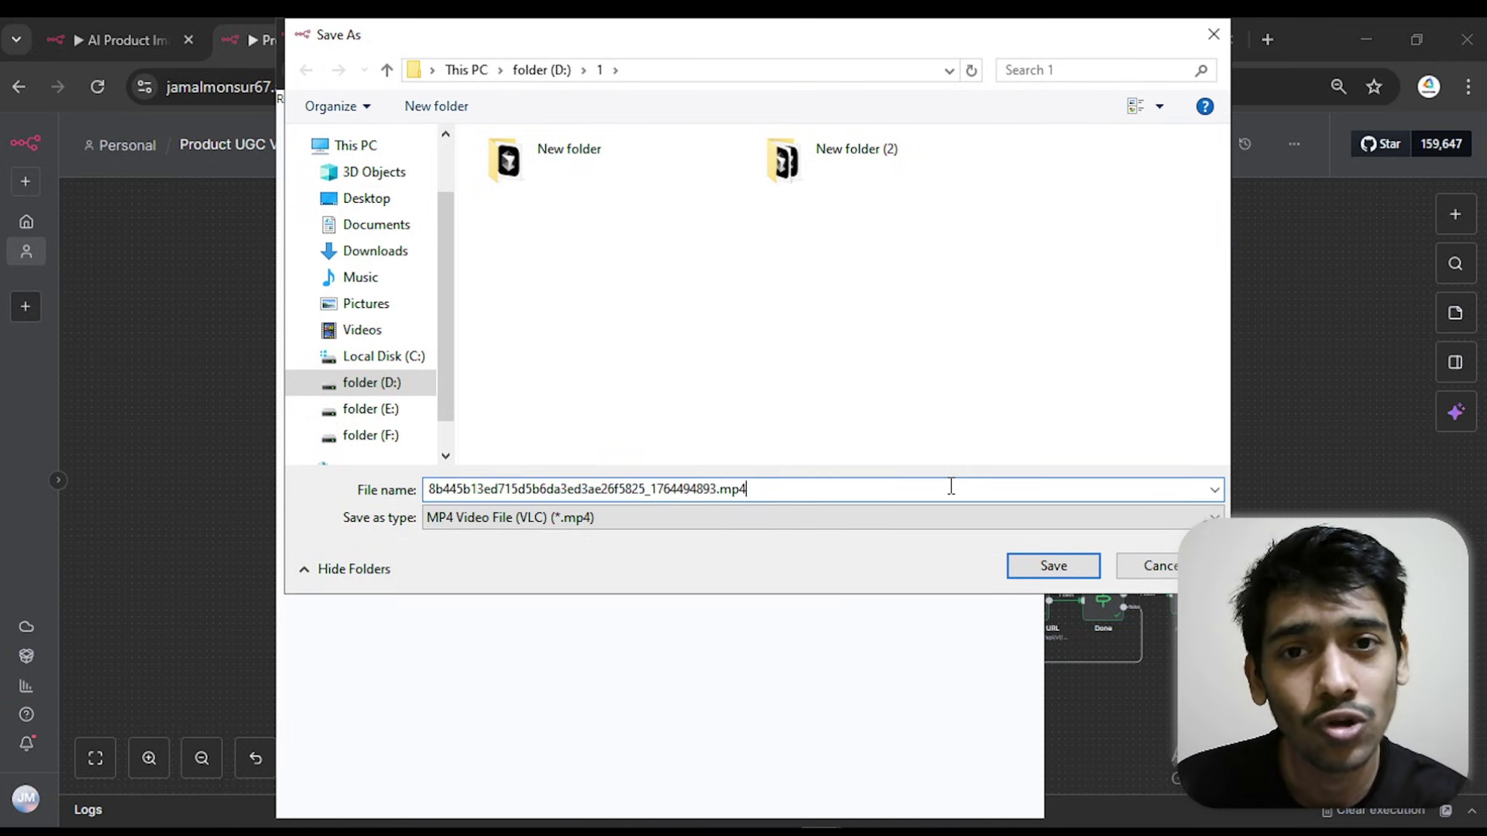
key(ctrl+a)
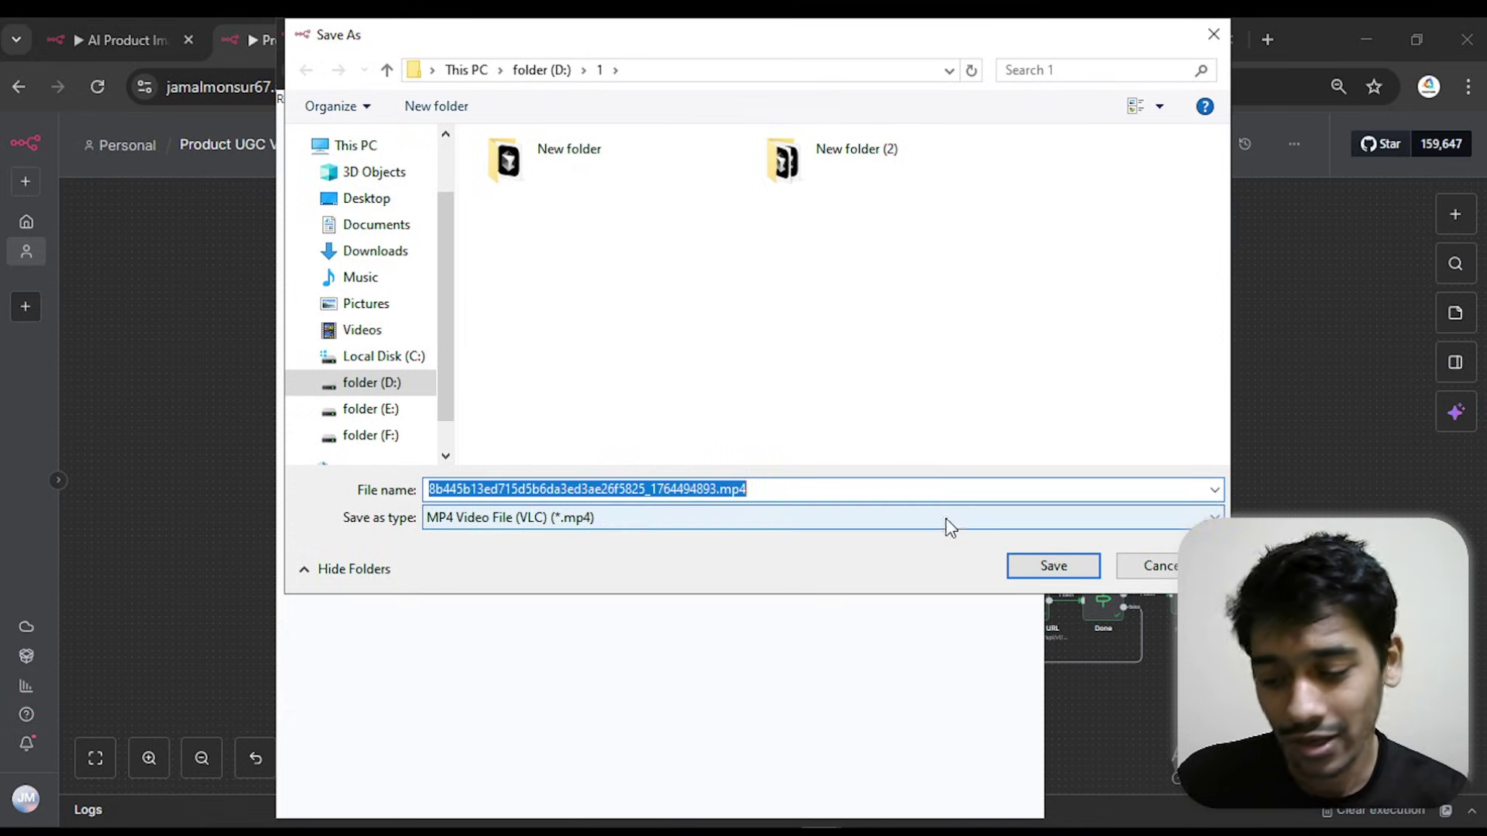
click(1053, 573)
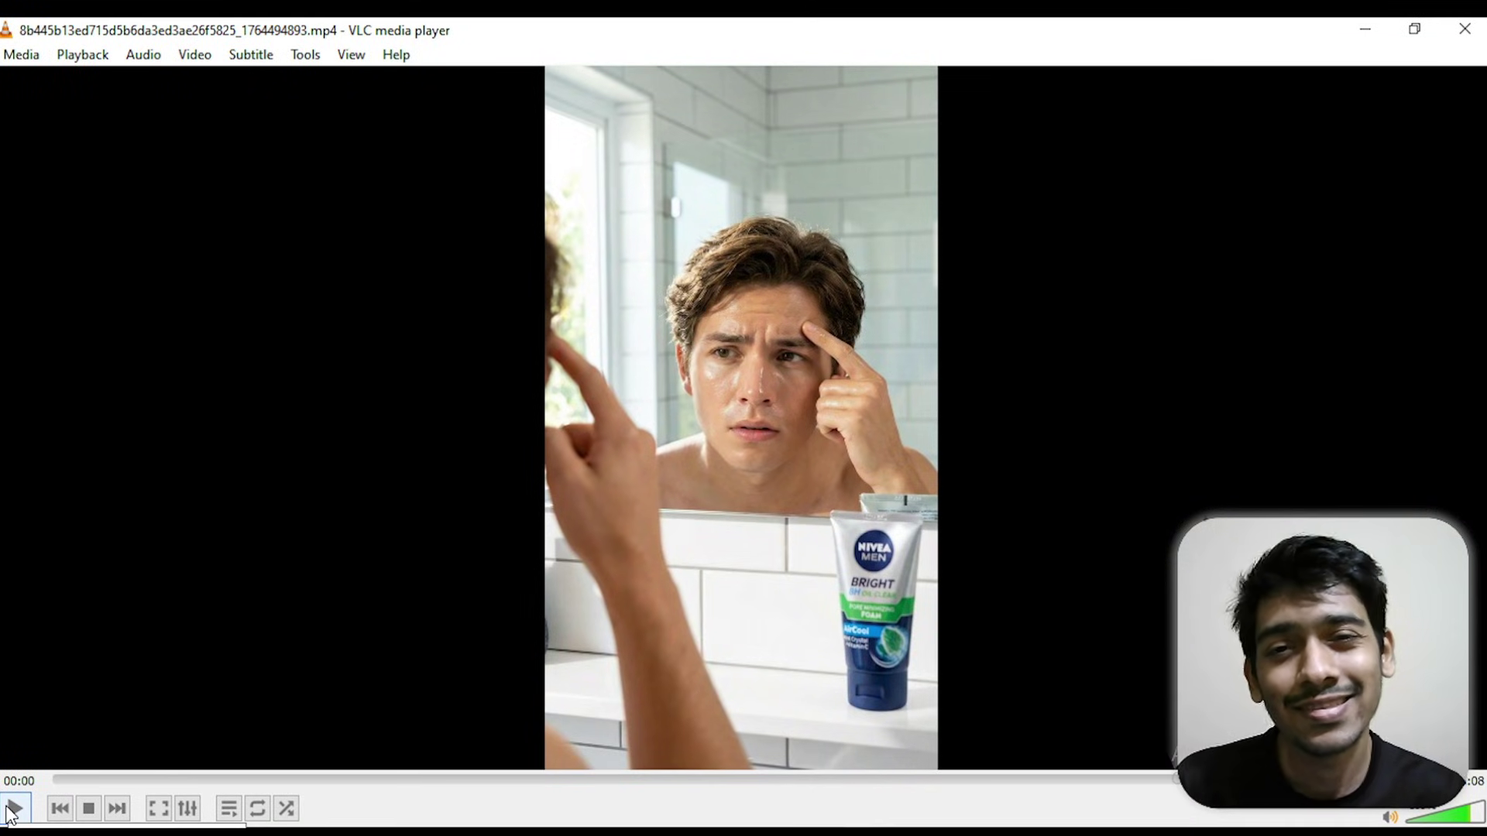
- Play the saved video ad in VLC media player, then put the player, file explorer and form windows away
click(13, 811)
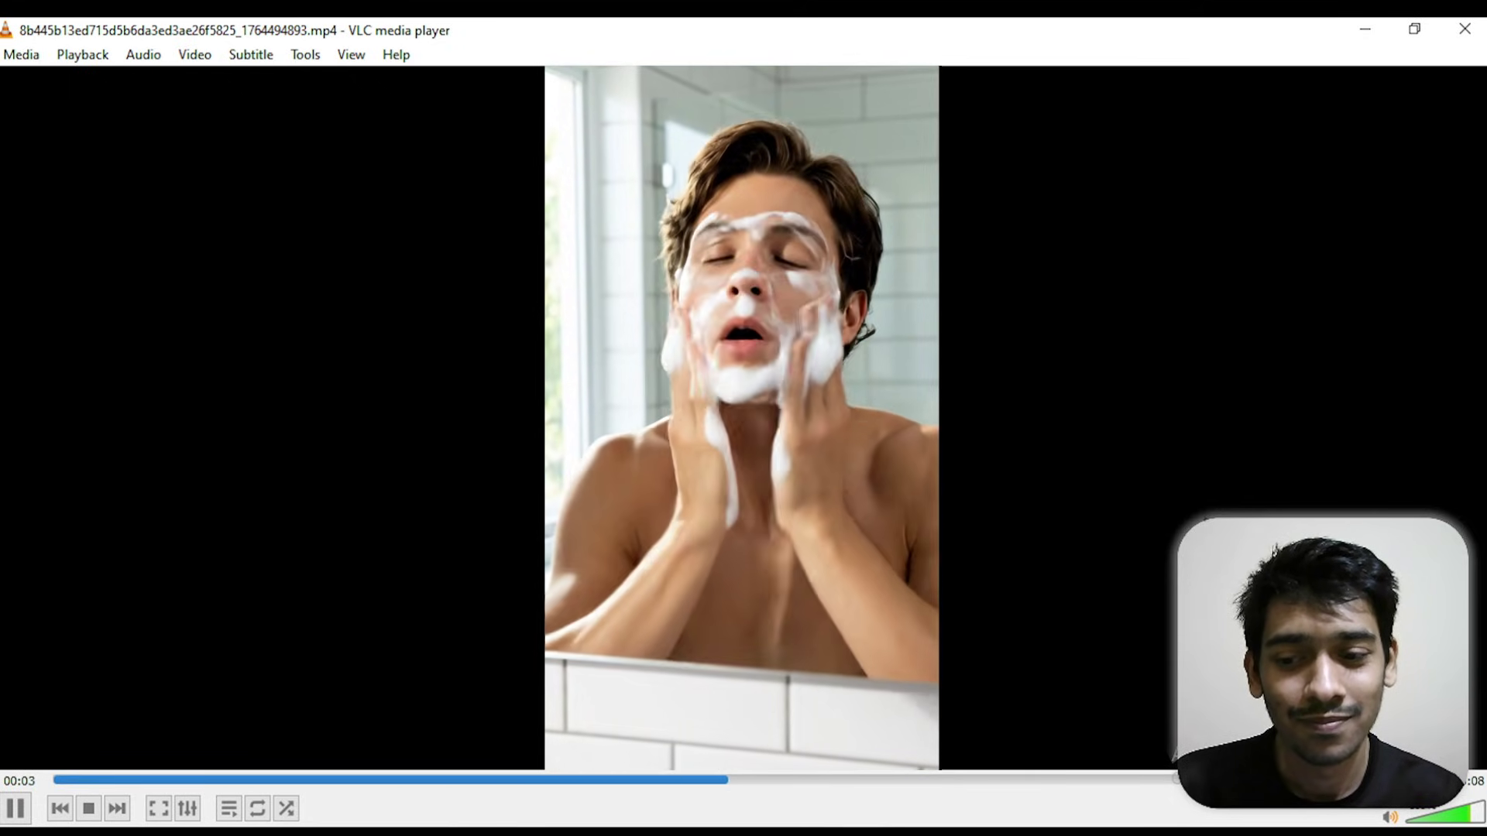
click(15, 810)
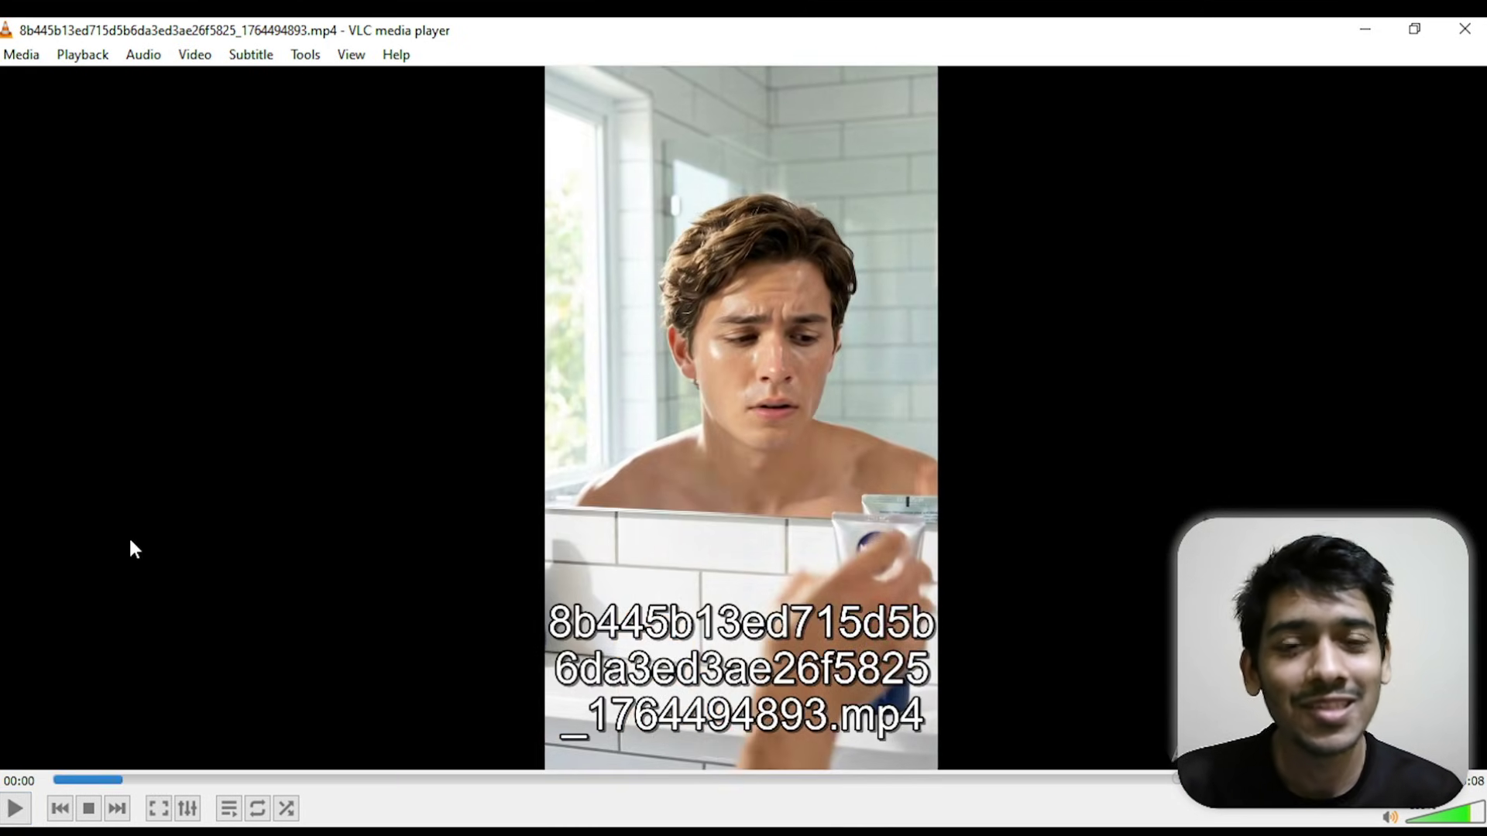
click(1355, 28)
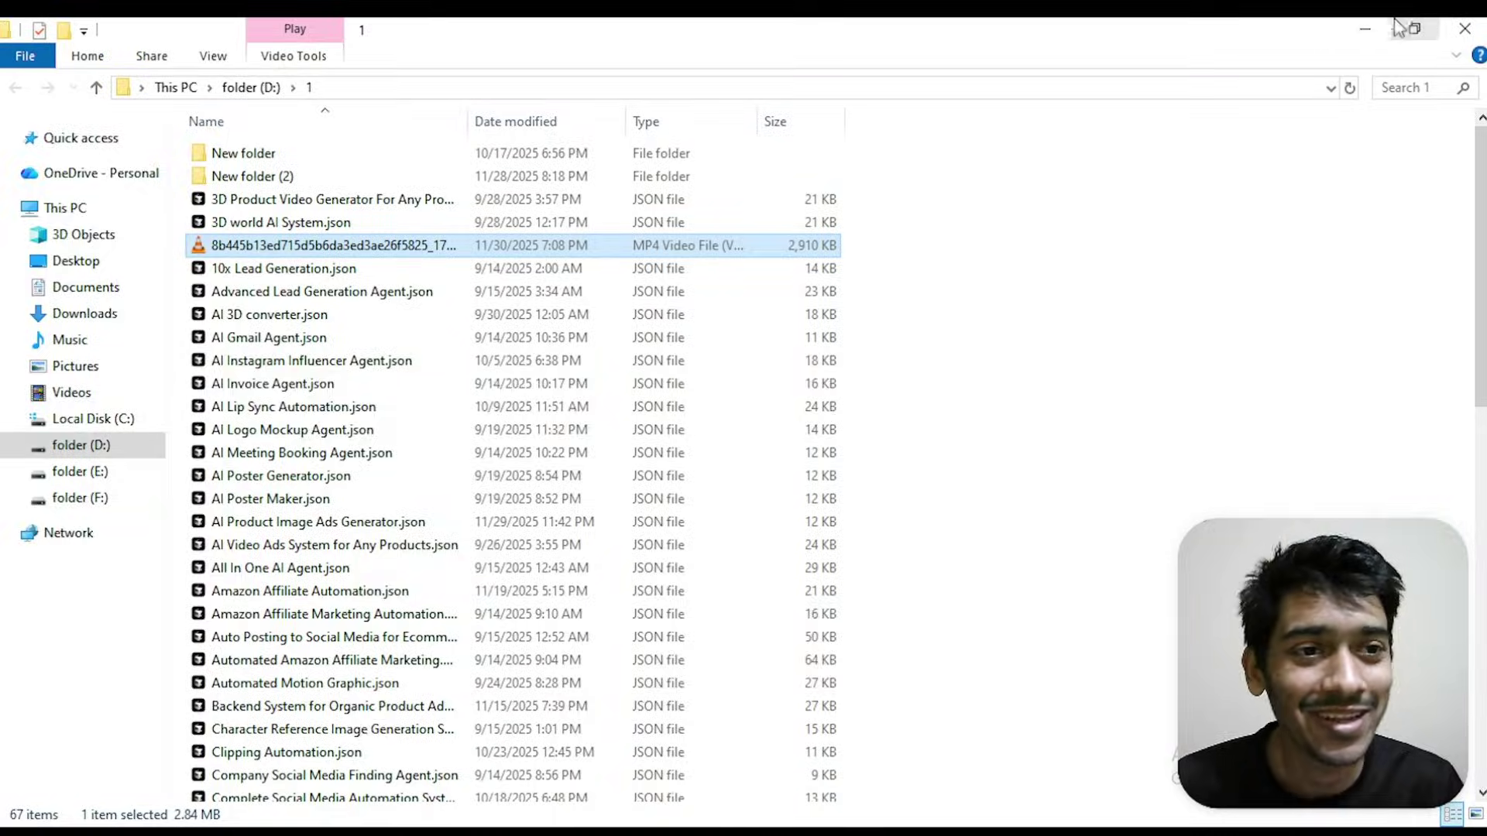
click(1357, 27)
click(931, 35)
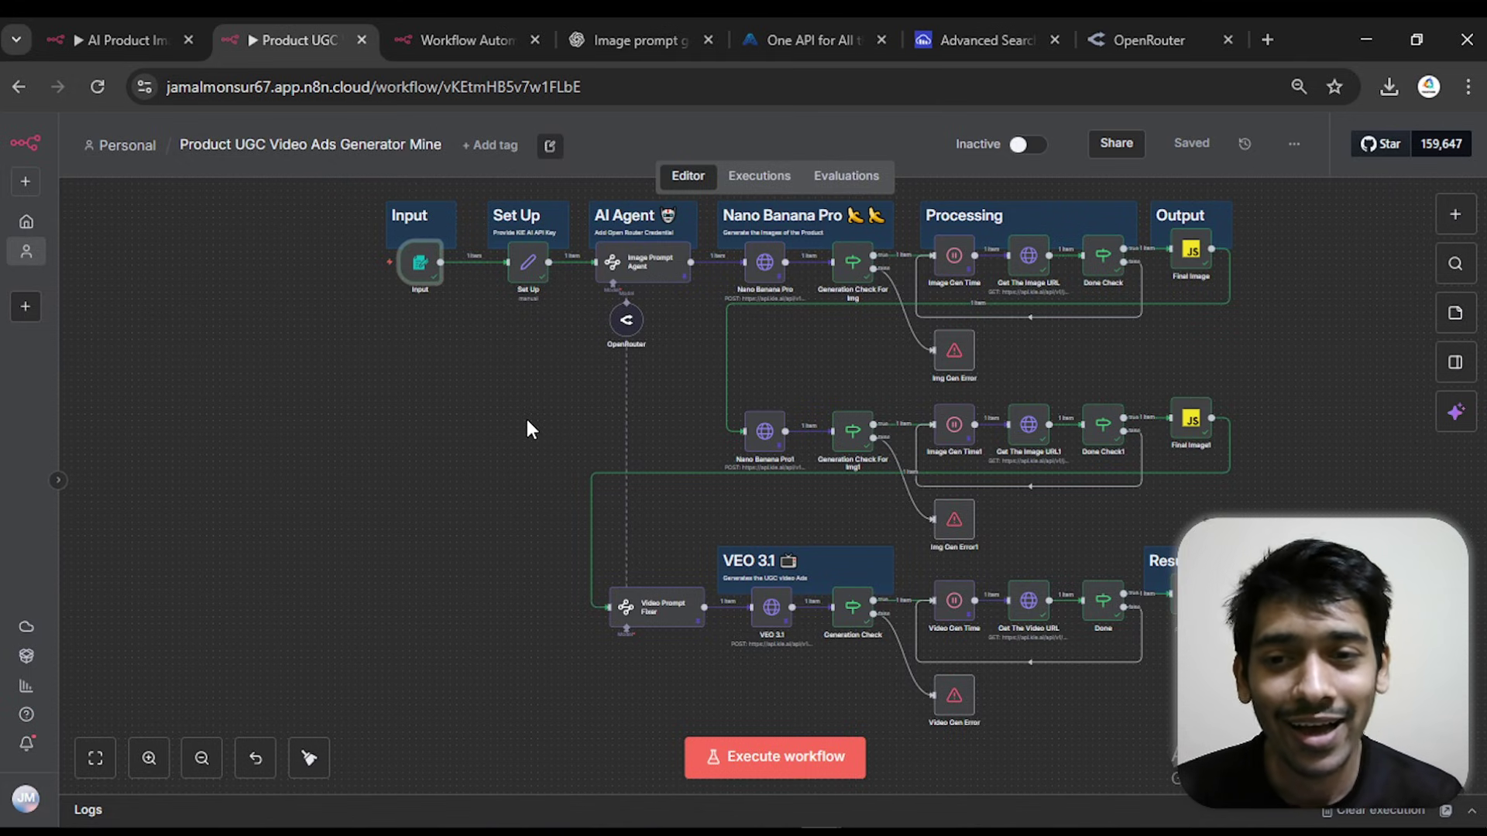
- Switch to the Hello AI Community on Skool and find the resources of lesson 58 in the N8N AI Agents and Automations course
click(147, 39)
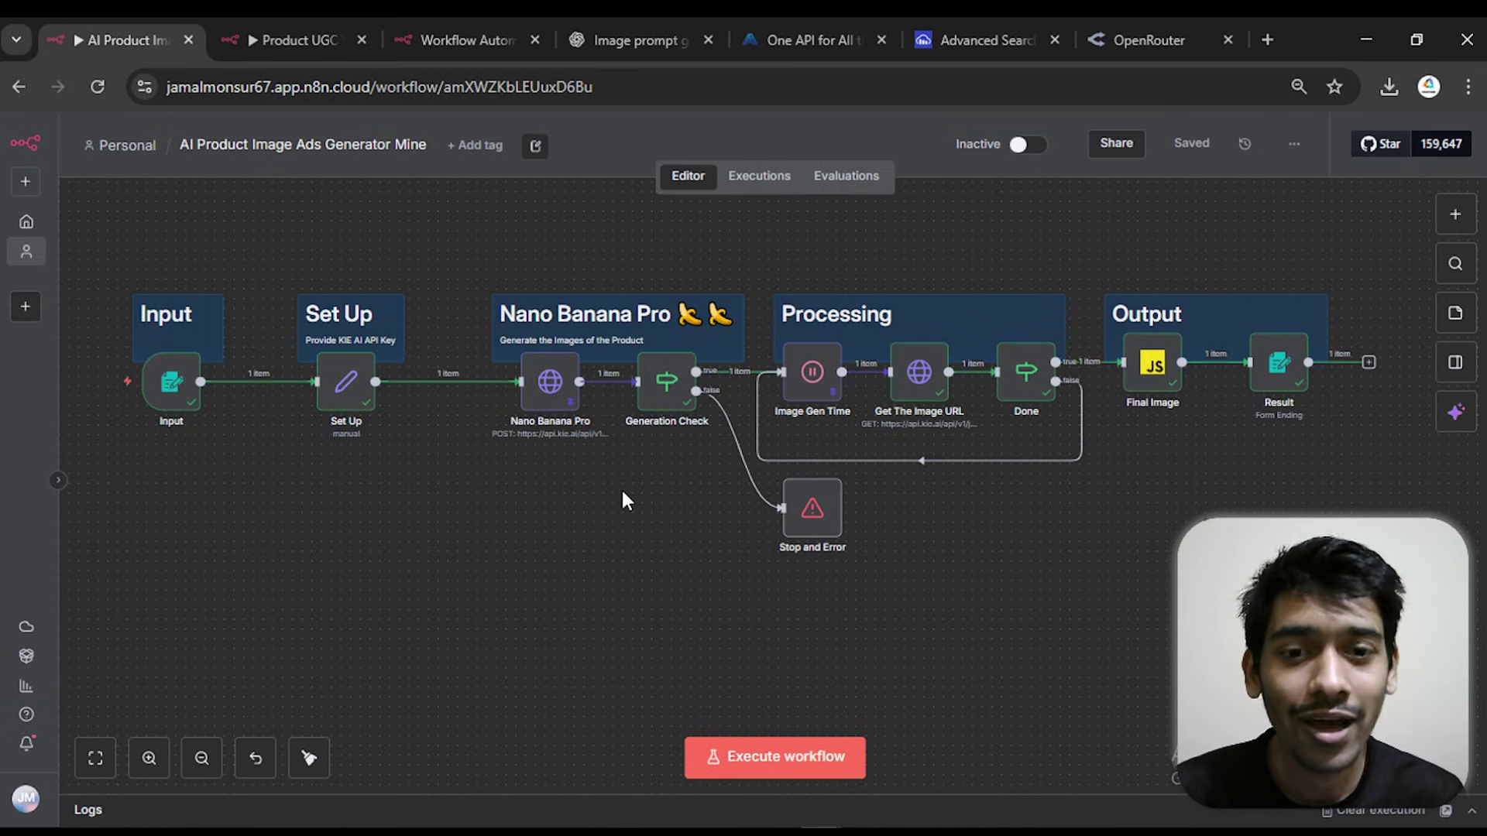
click(778, 763)
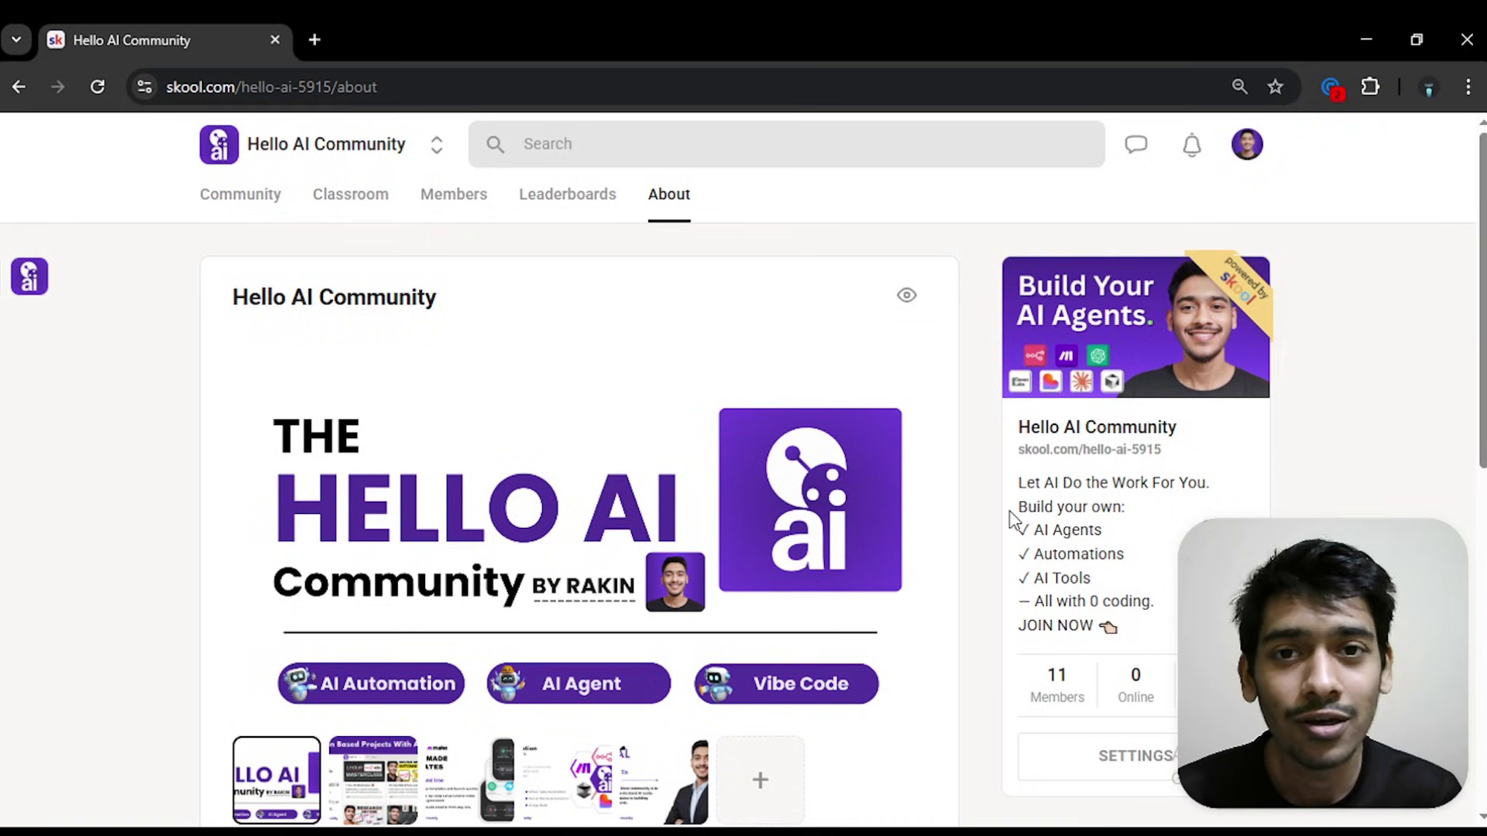
click(341, 195)
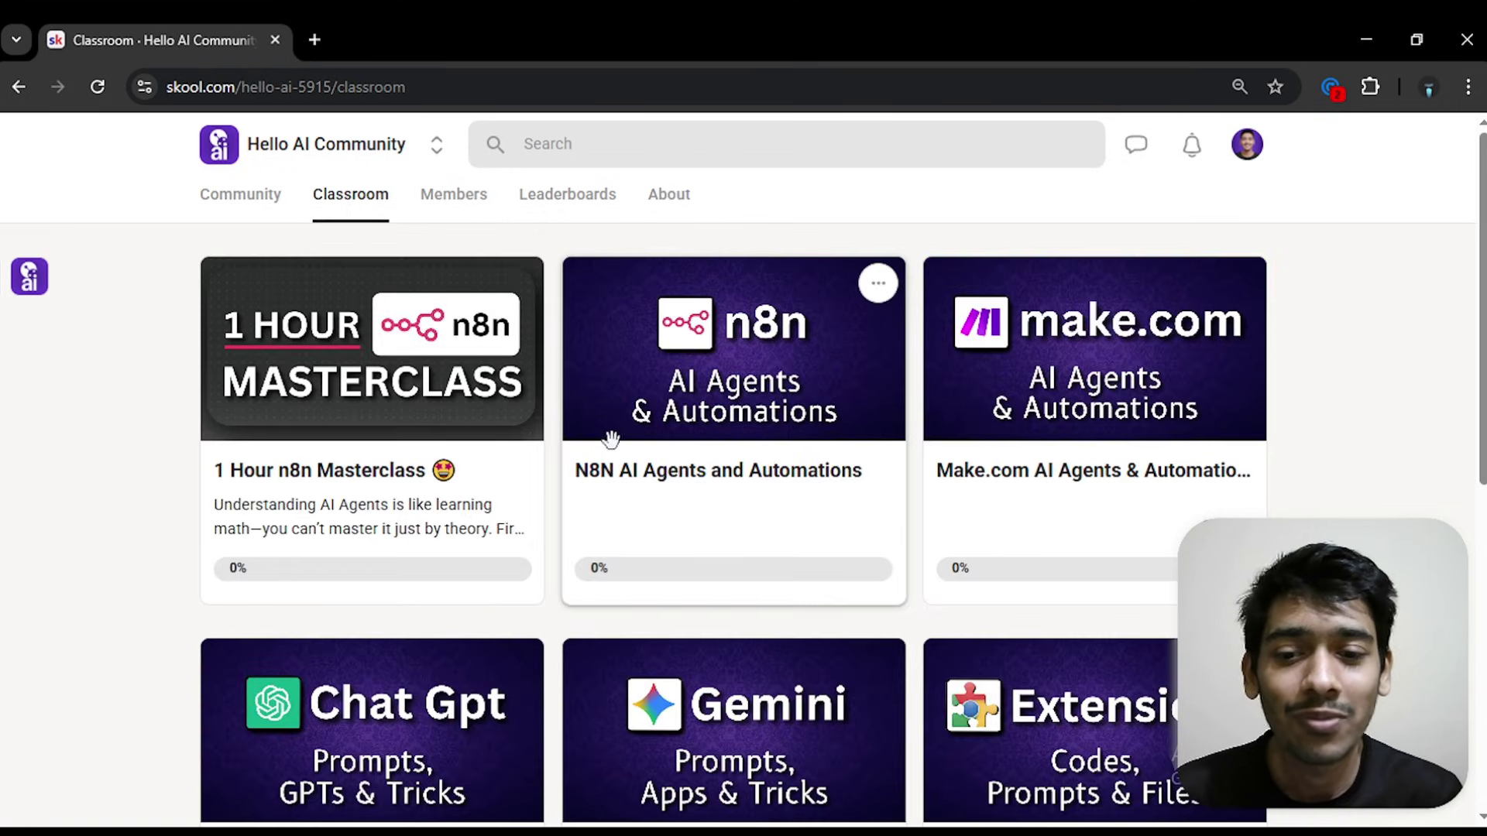
click(734, 416)
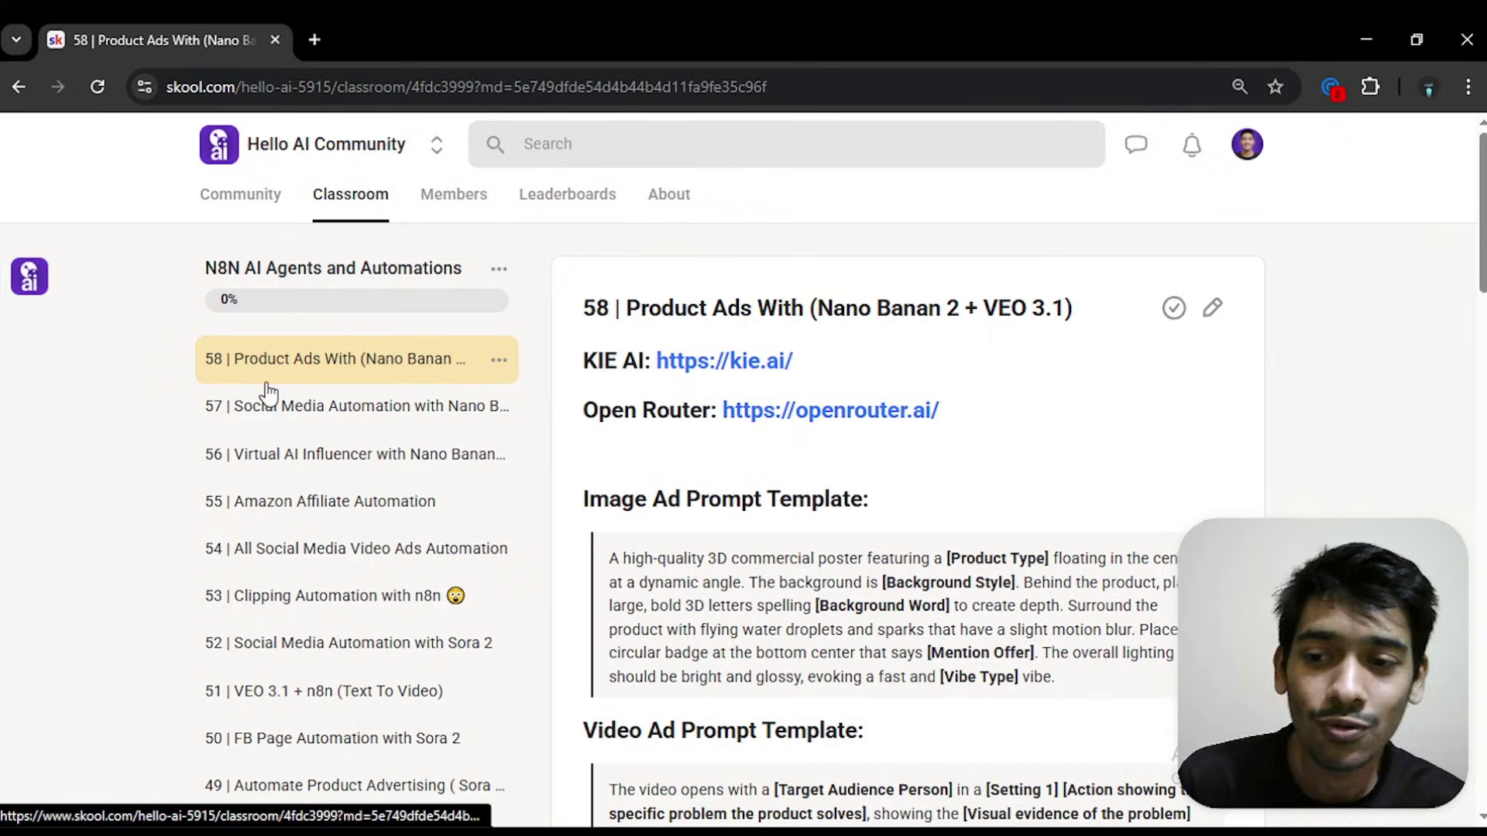
scroll(664, 348, down, 9)
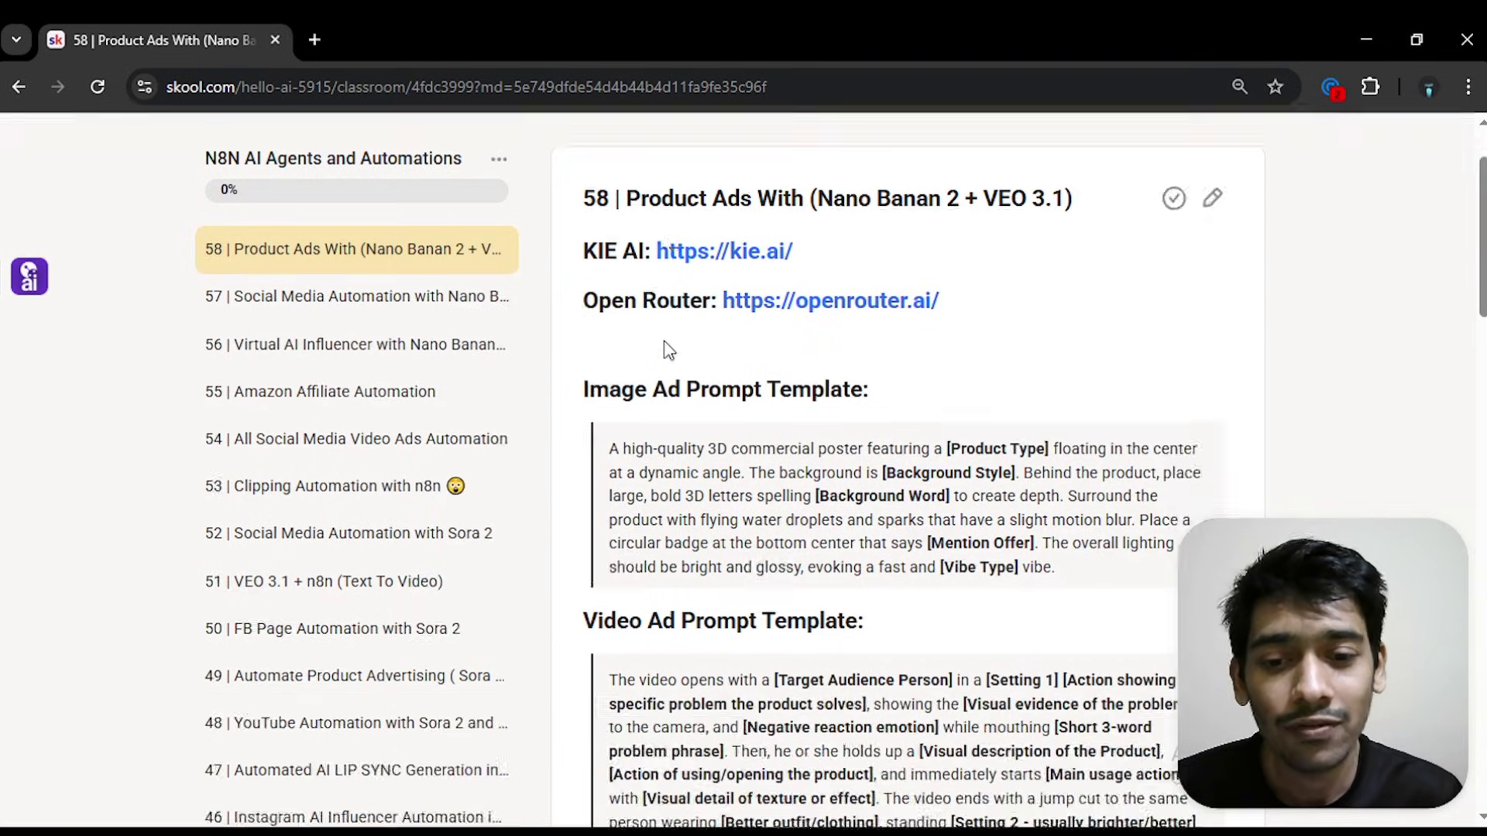
scroll(667, 341, down, 4)
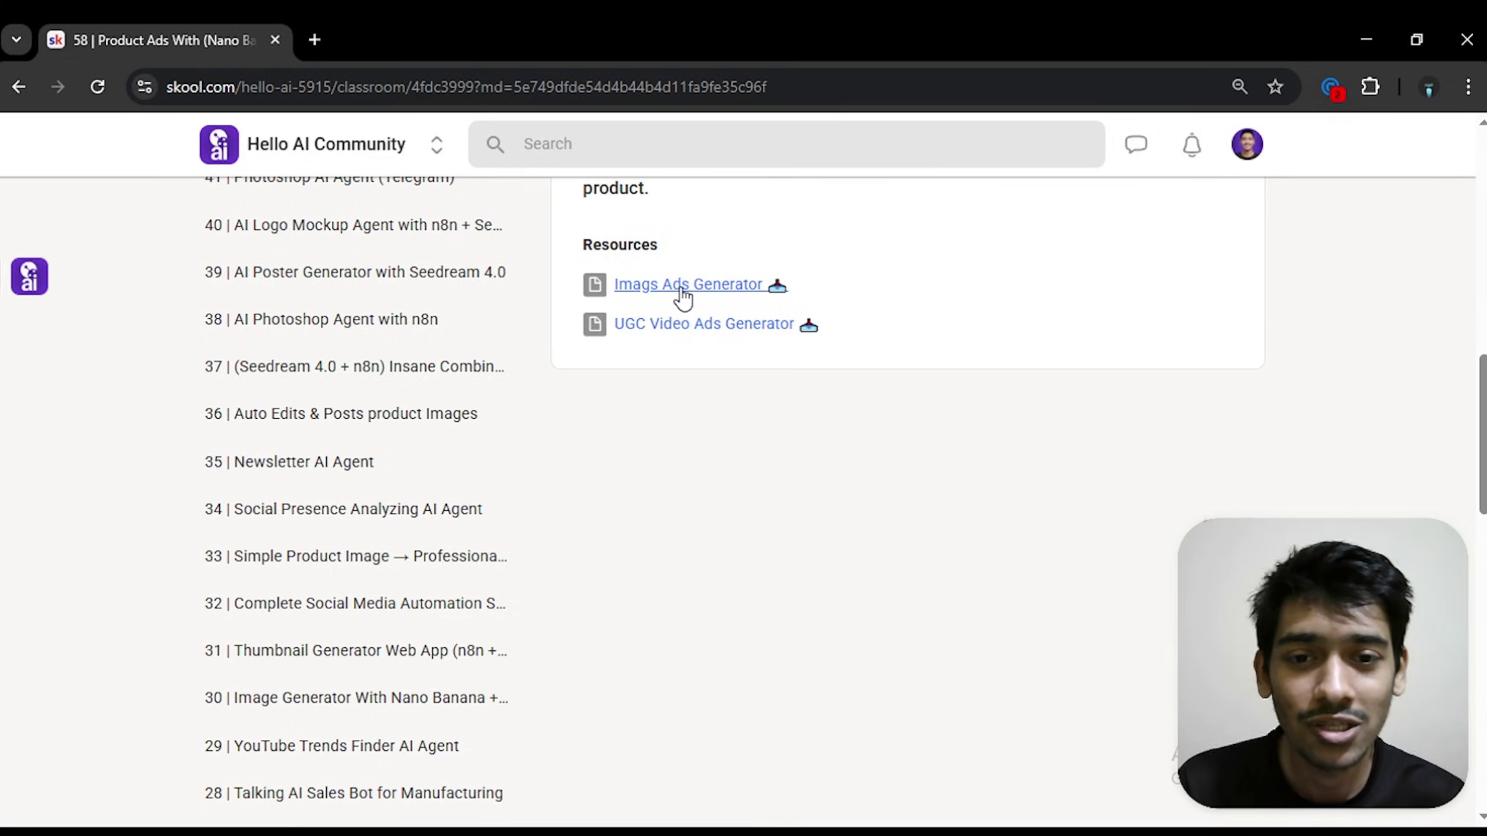
- Compare the lesson's Imags Ads Generator and UGC Video Ads Generator resources with the matching n8n workflows
mouse_move(848, 827)
click(691, 716)
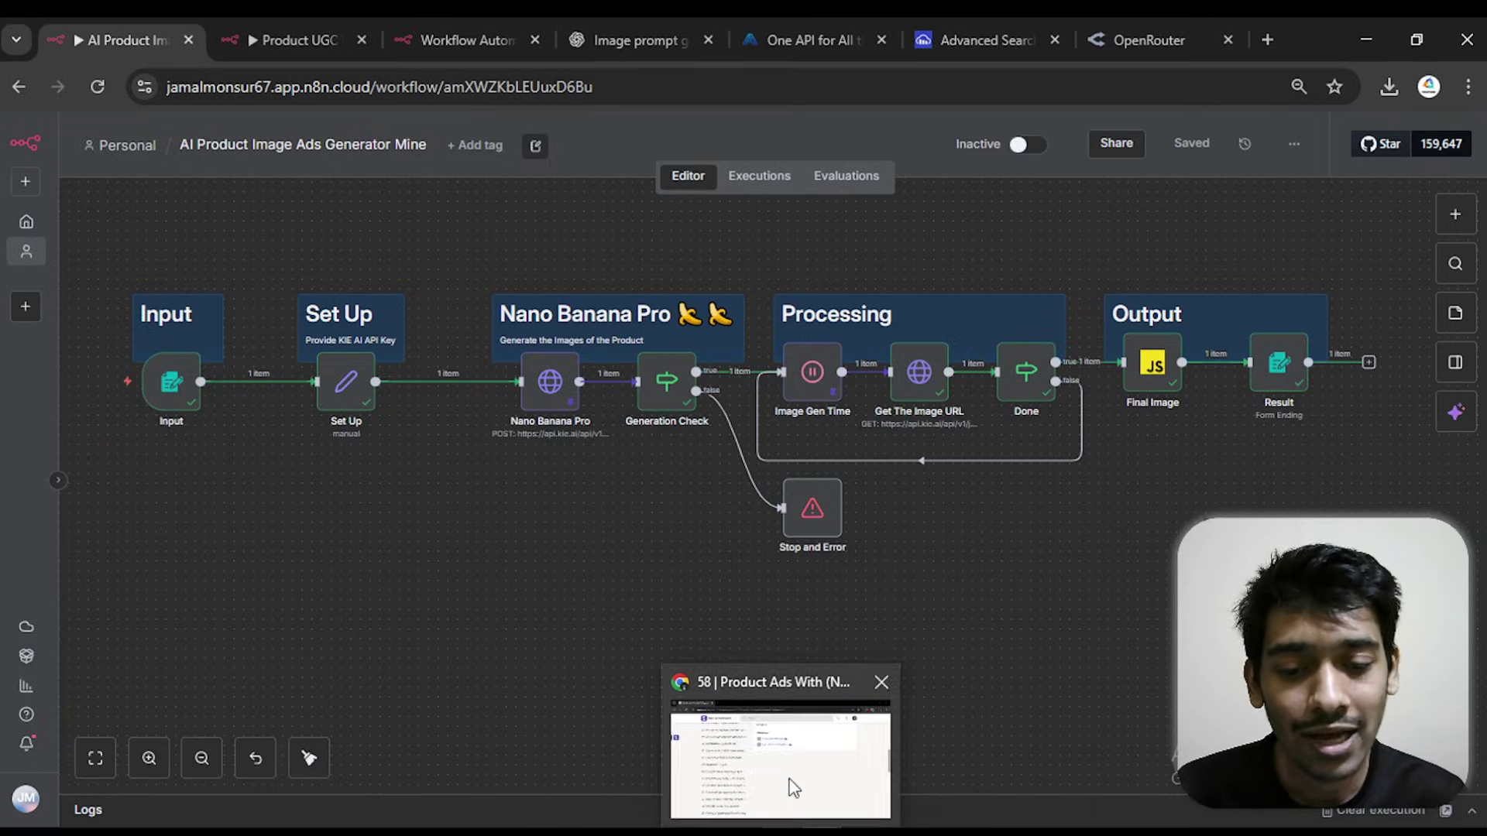
click(786, 782)
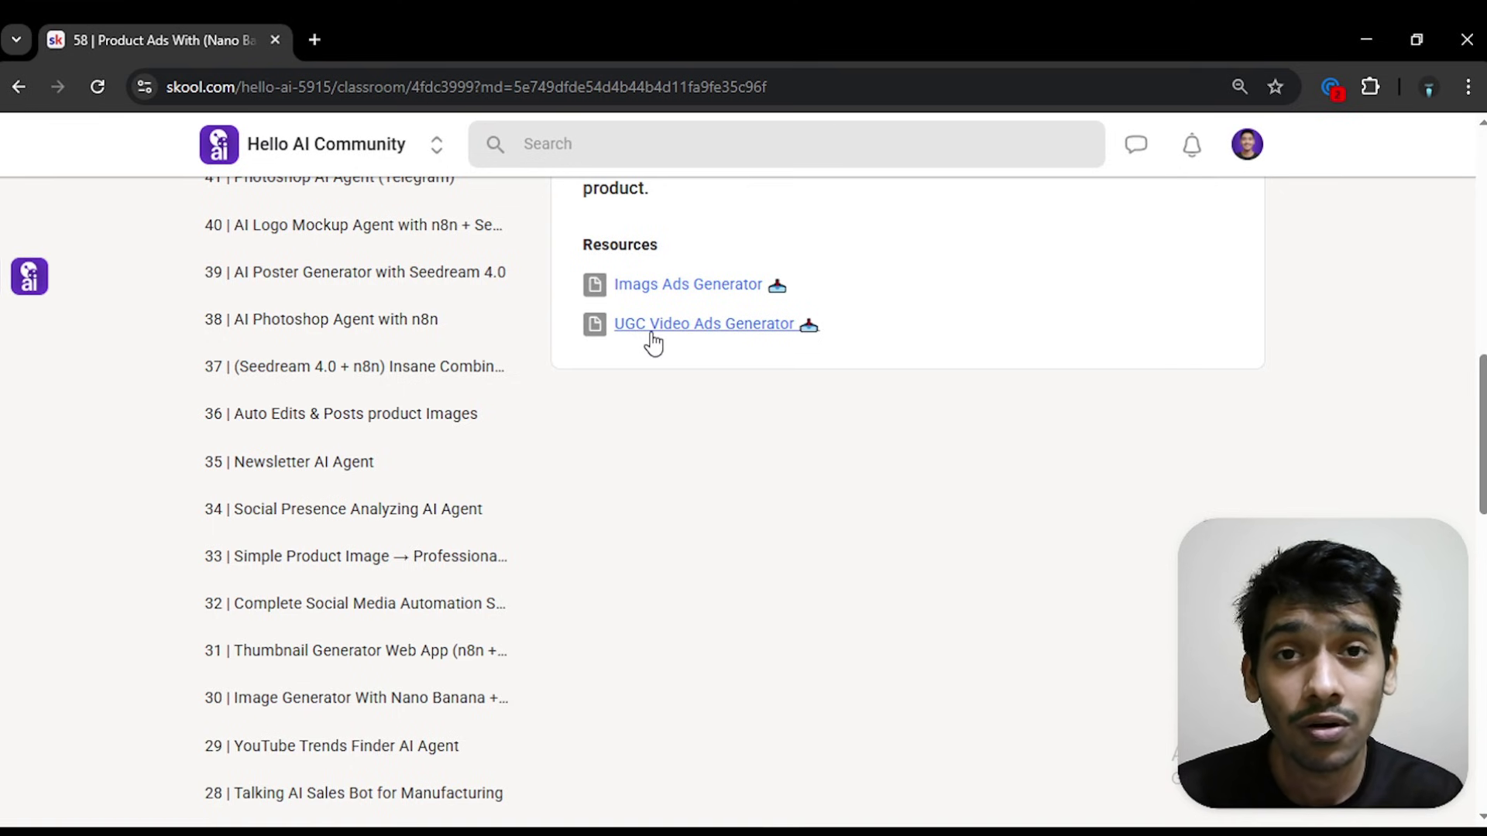
click(692, 716)
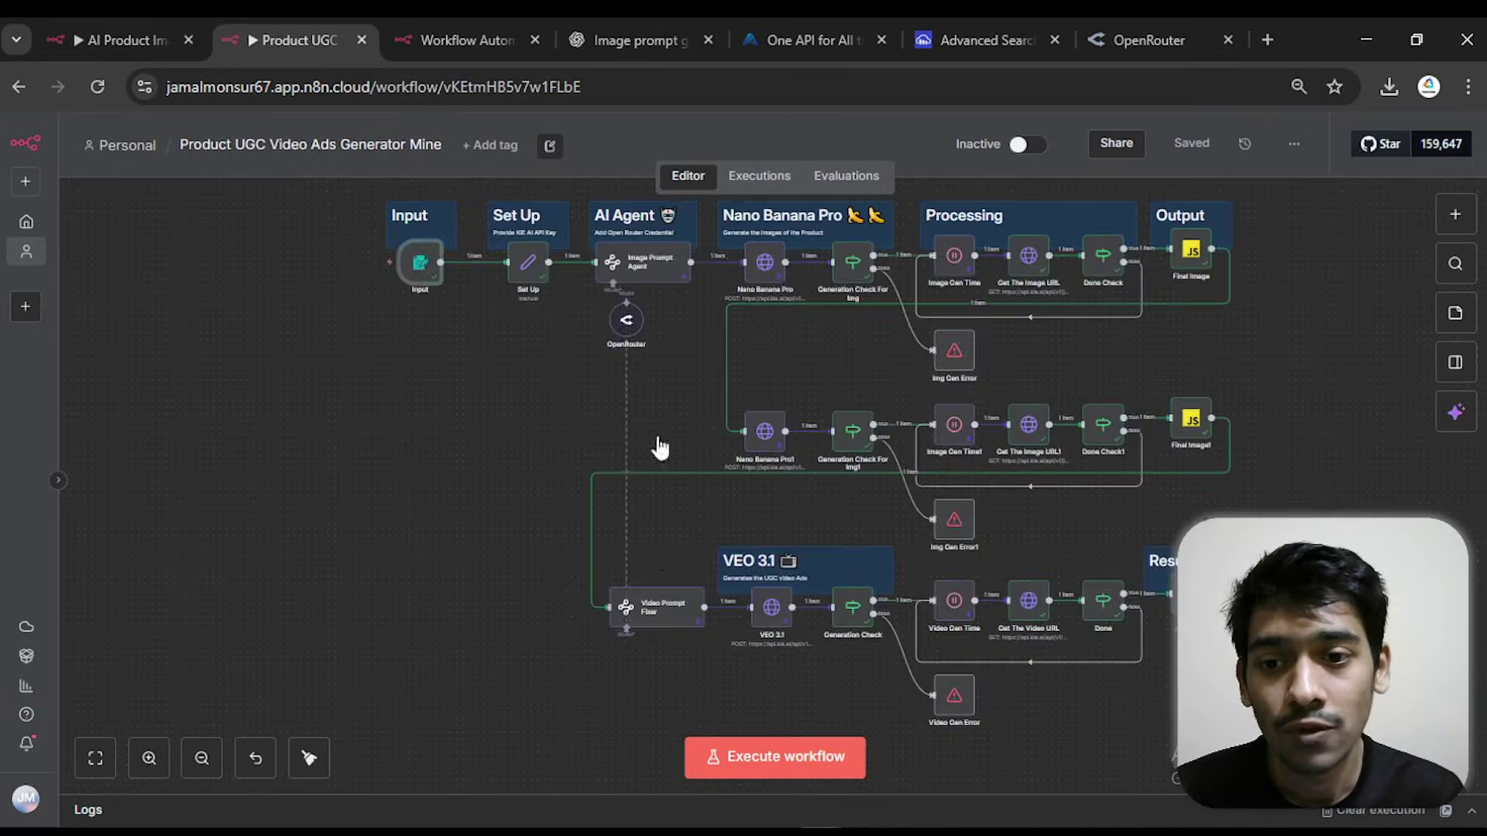
key(alt+Tab)
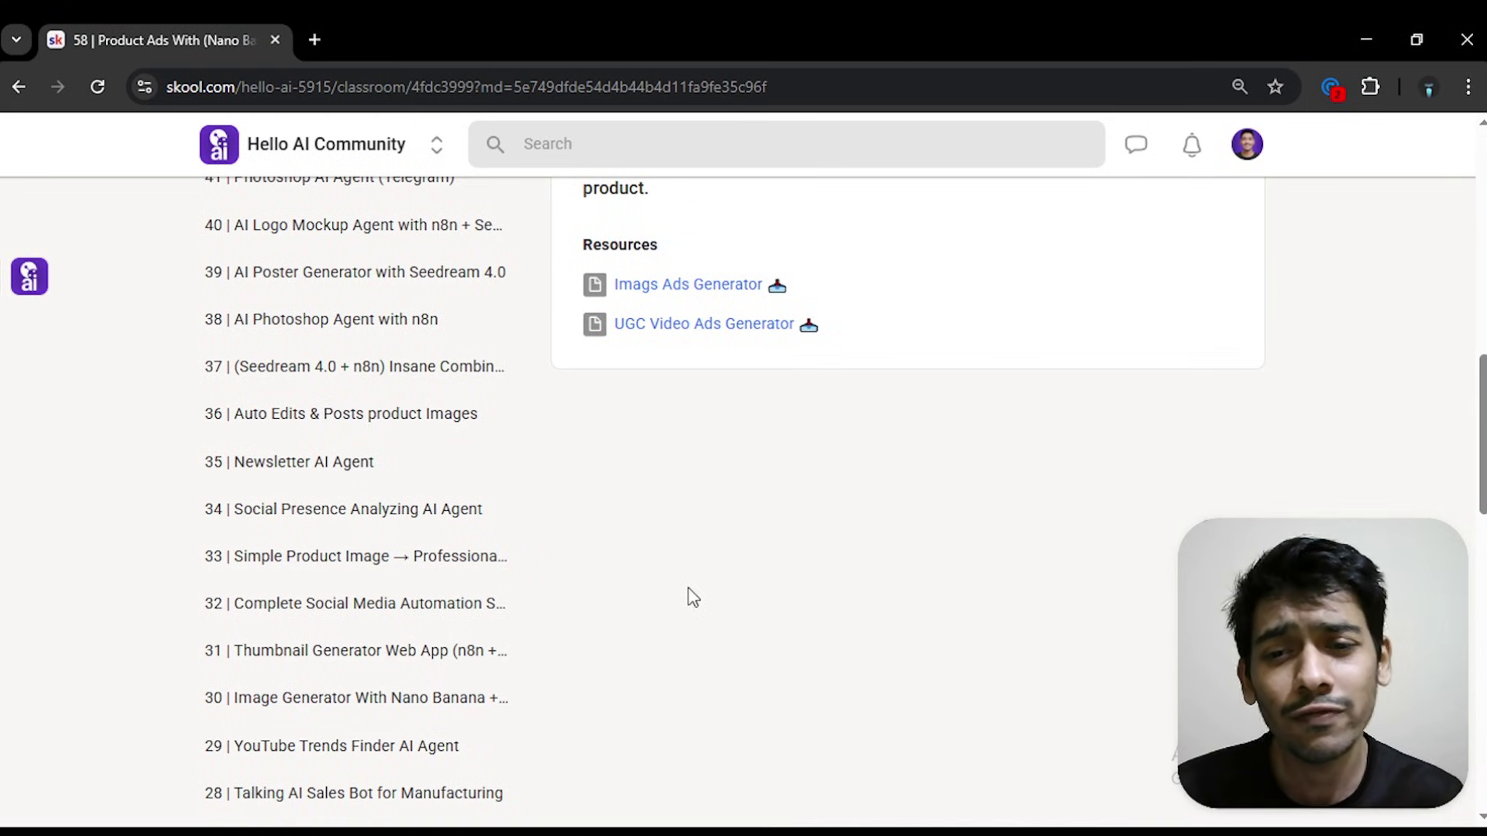
- Open the download prompt of the Imags Ads Generator resource and switch back to n8n
click(717, 287)
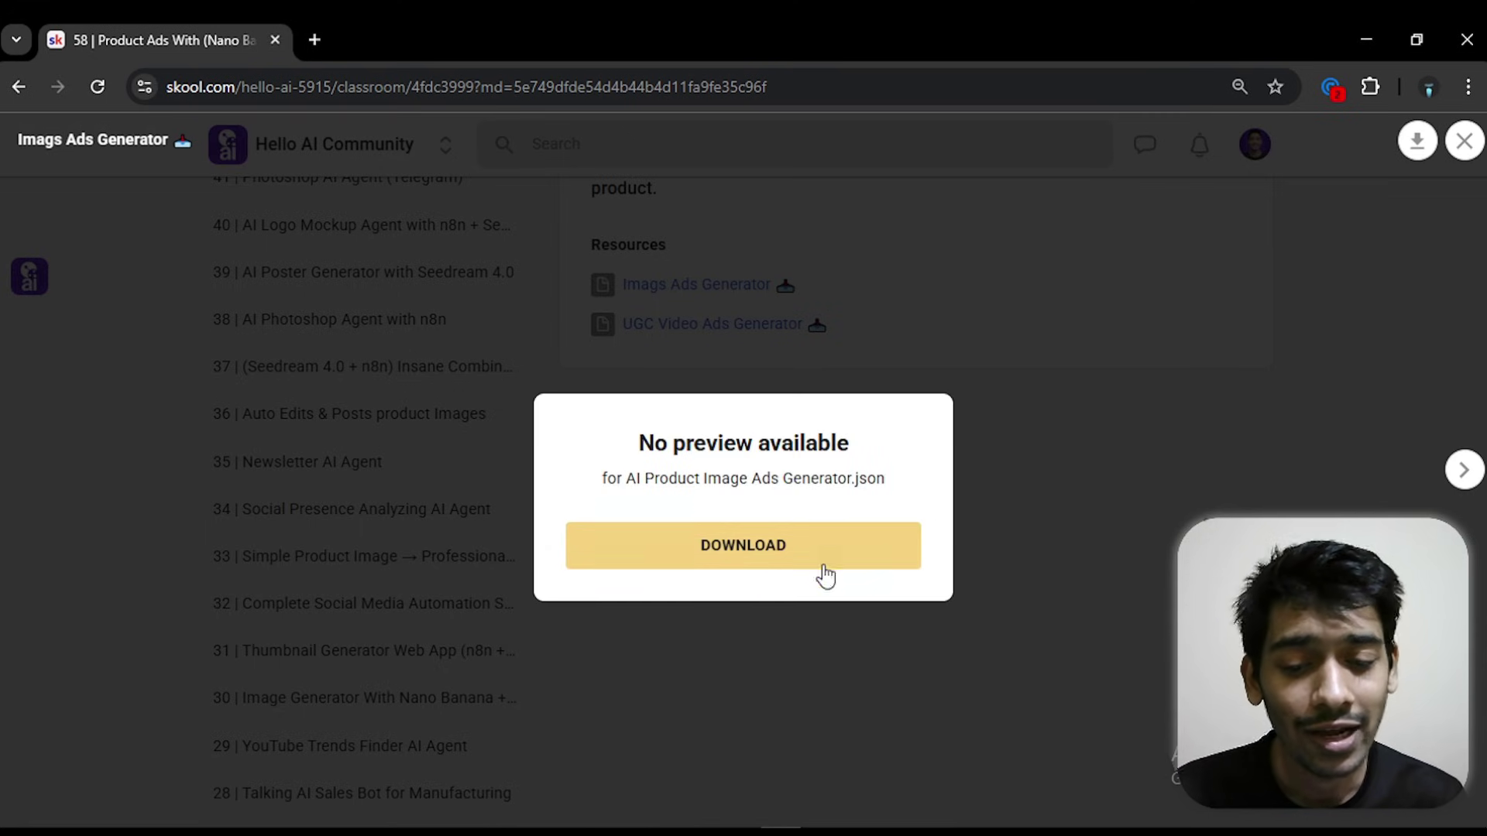
mouse_move(821, 832)
click(821, 748)
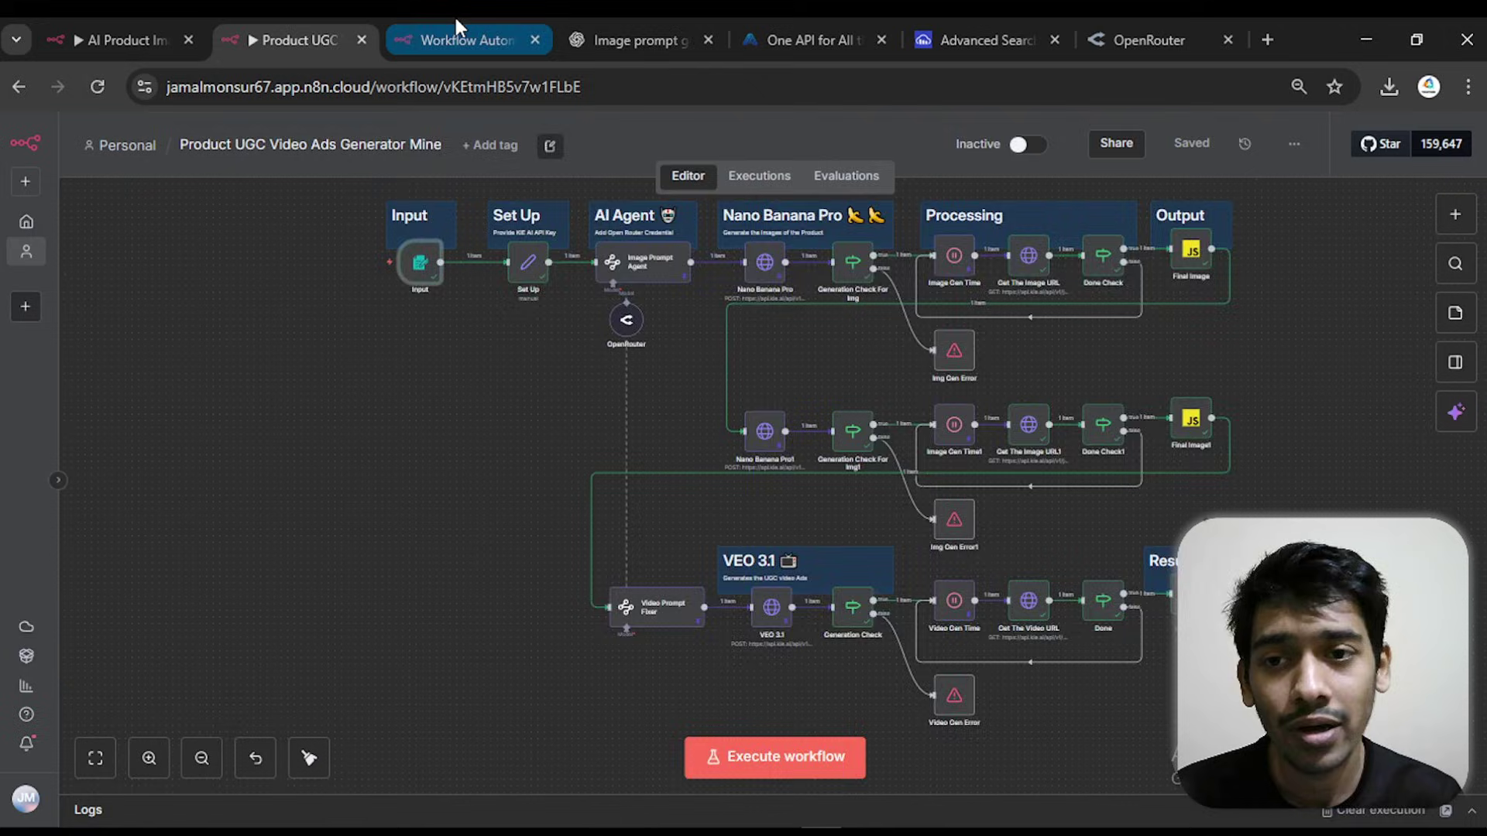
- Import the AI Product Image Ads Generator JSON file into the empty workflow My workflow 3
click(465, 40)
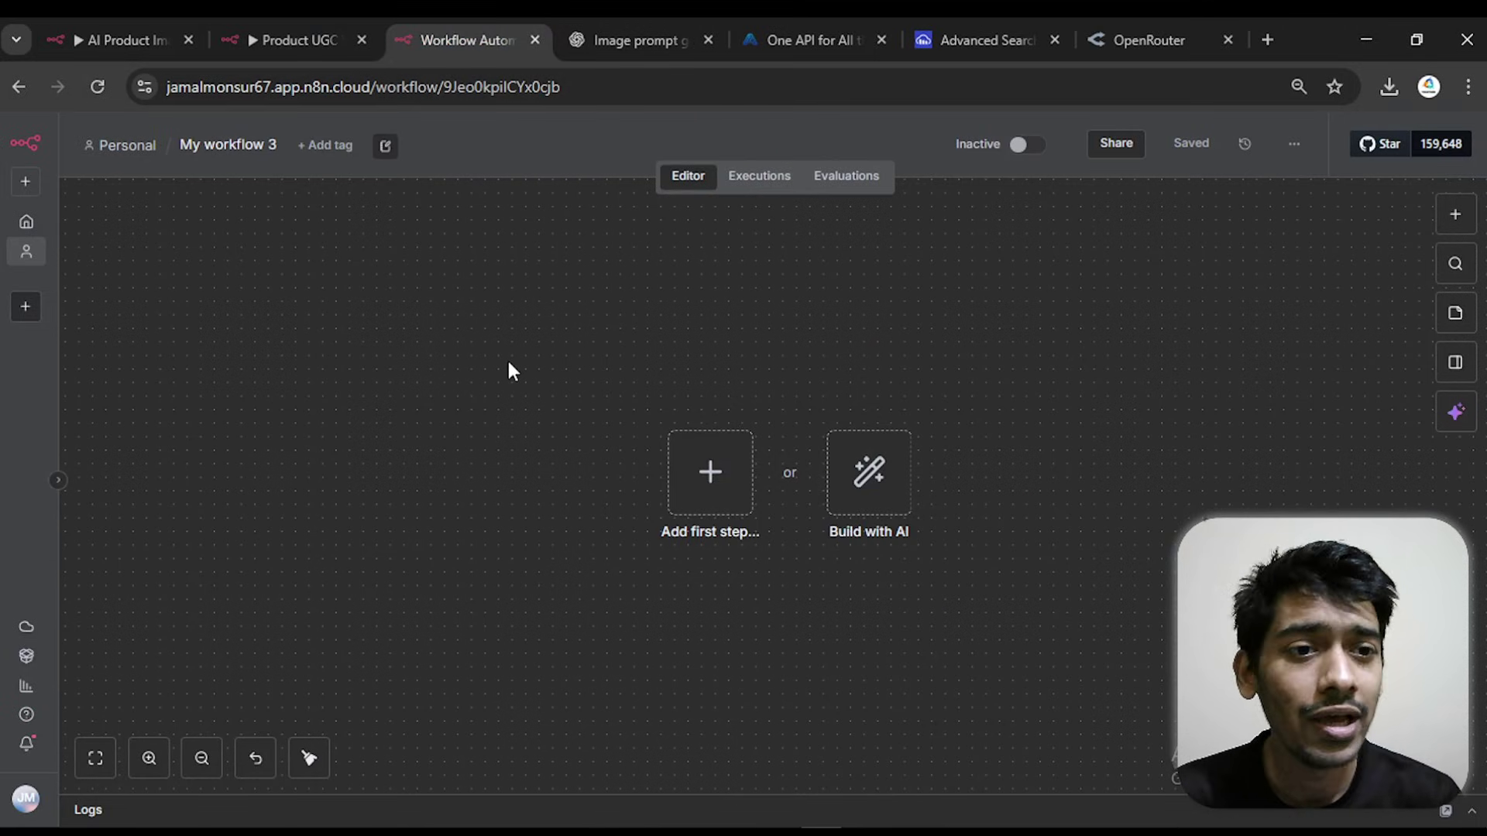
click(1294, 144)
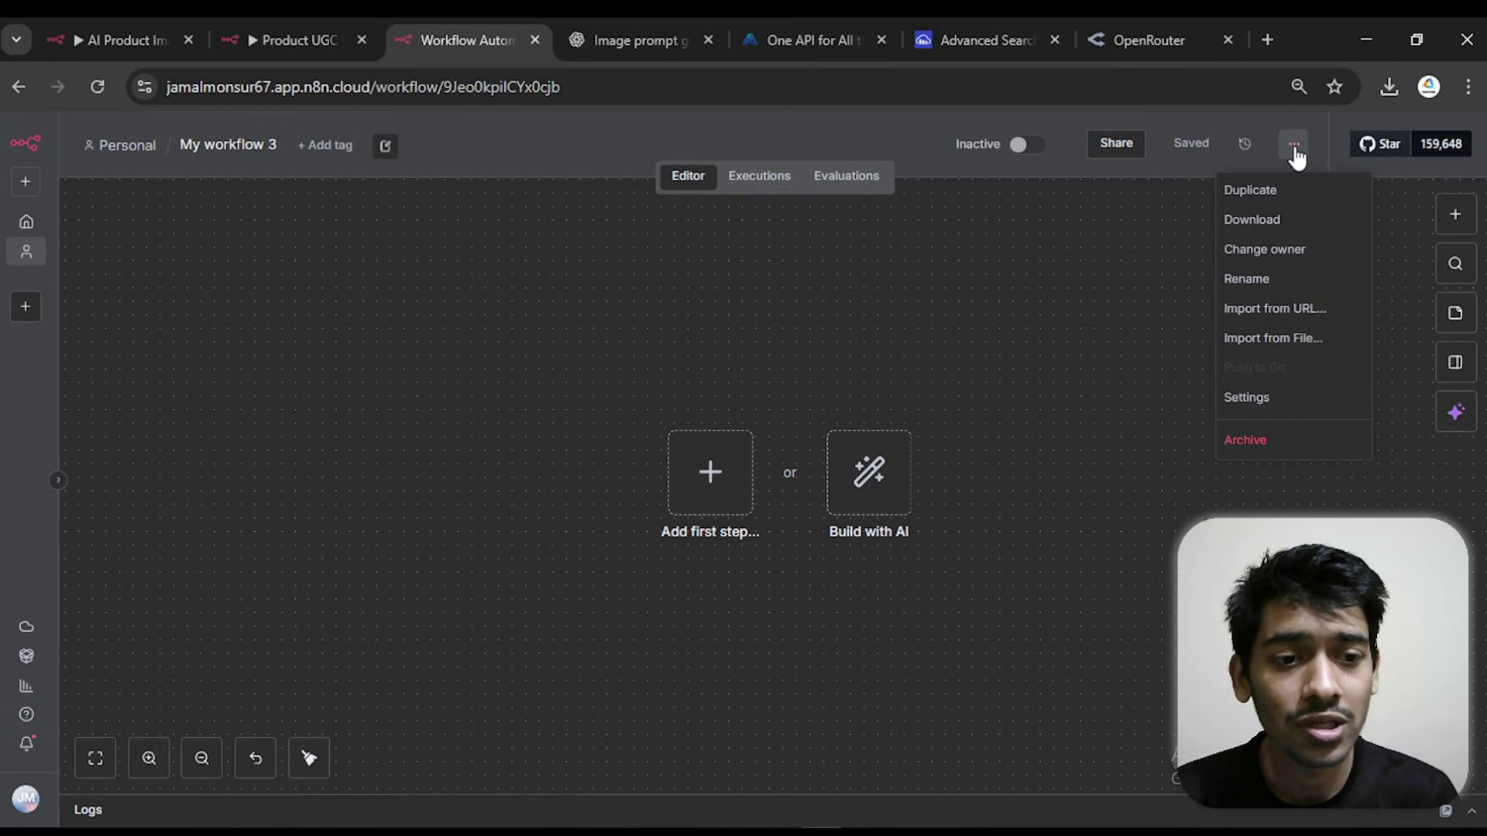
click(1272, 339)
click(769, 564)
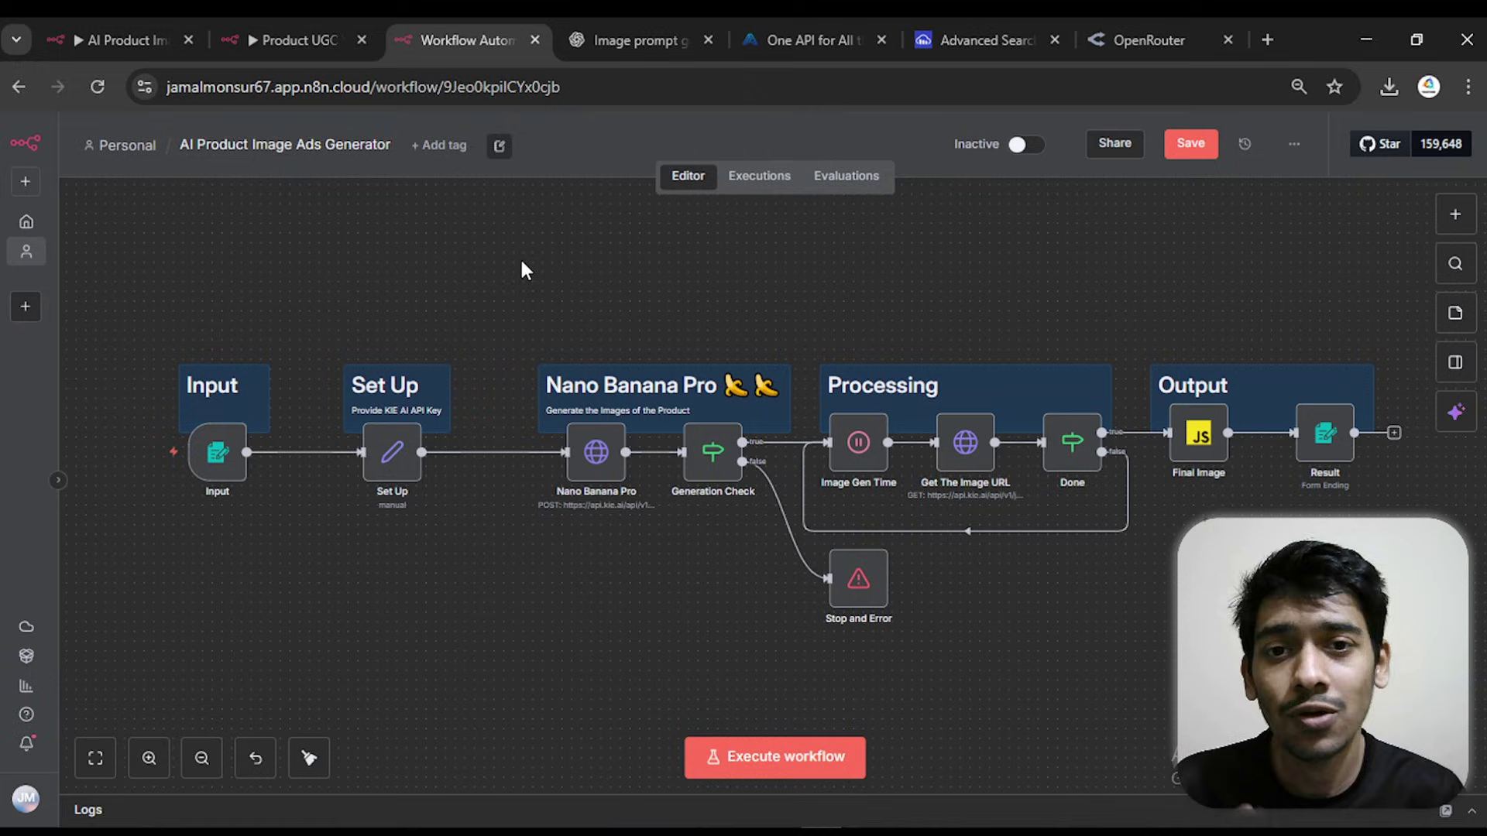
- Switch to the KIE AI site, open its API Key page and copy the API key named delete
click(805, 39)
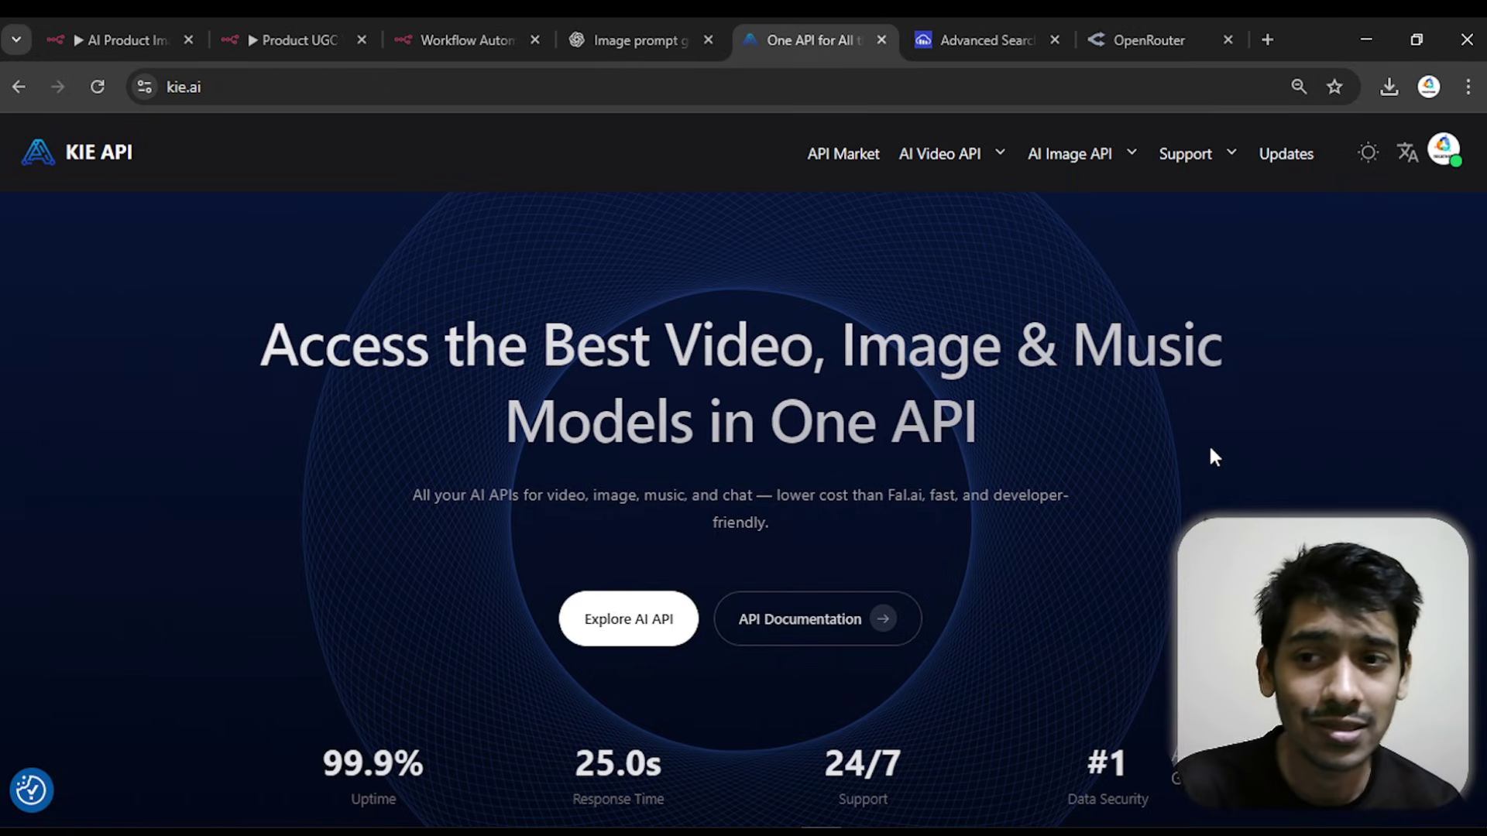
triple_click(124, 155)
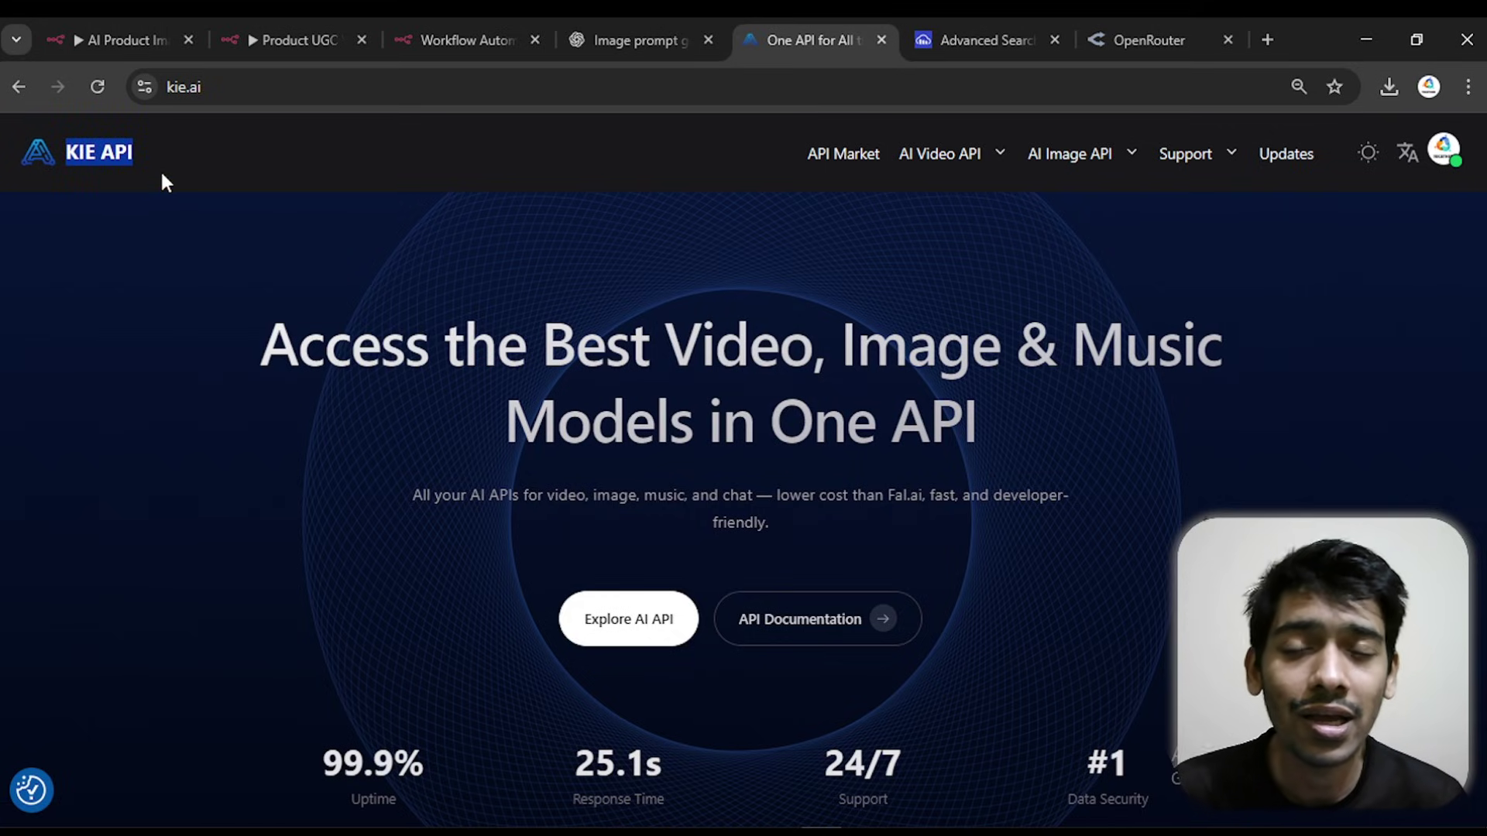
click(190, 160)
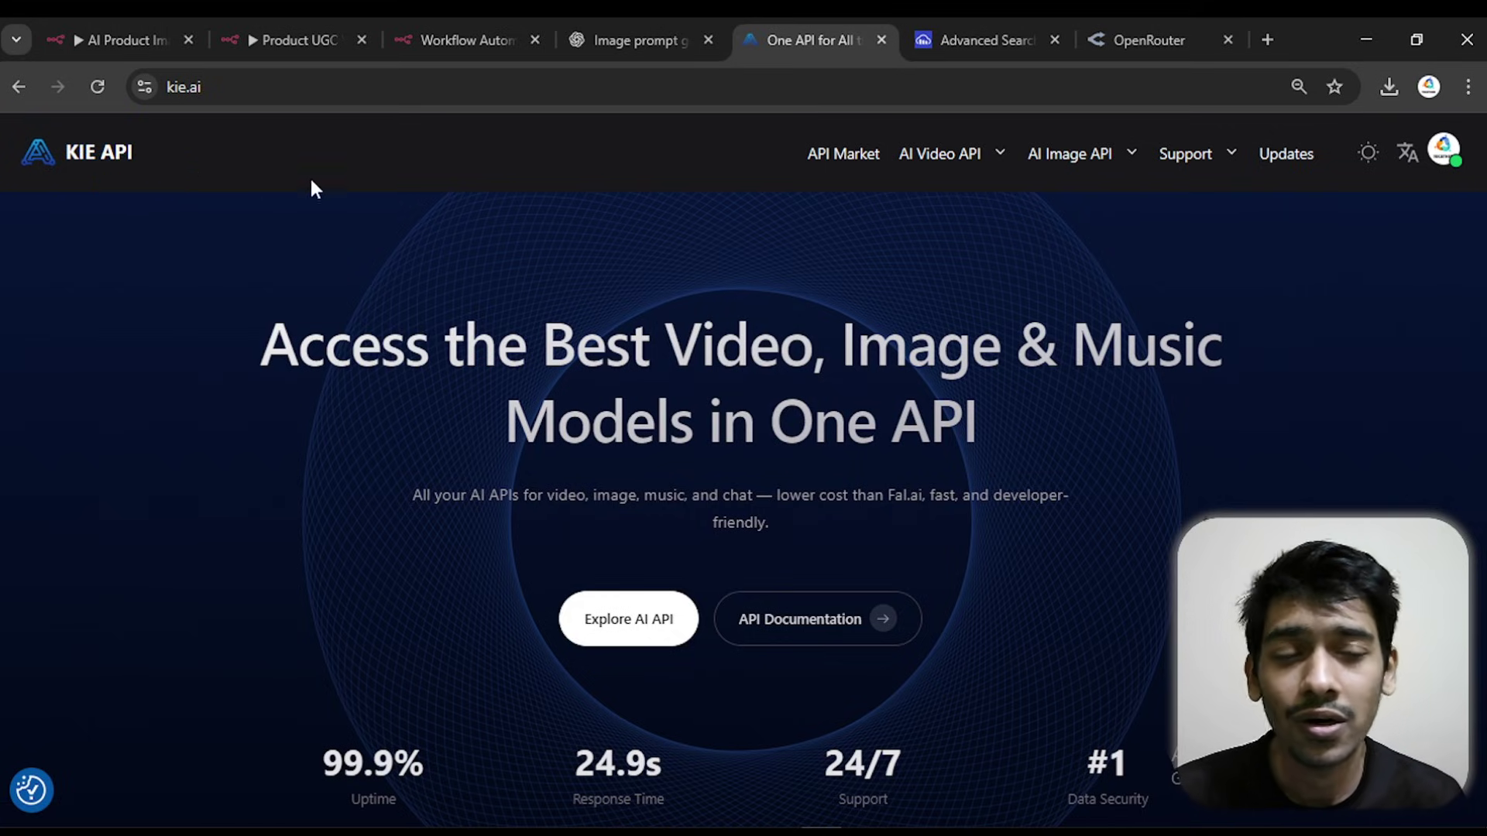
click(1442, 151)
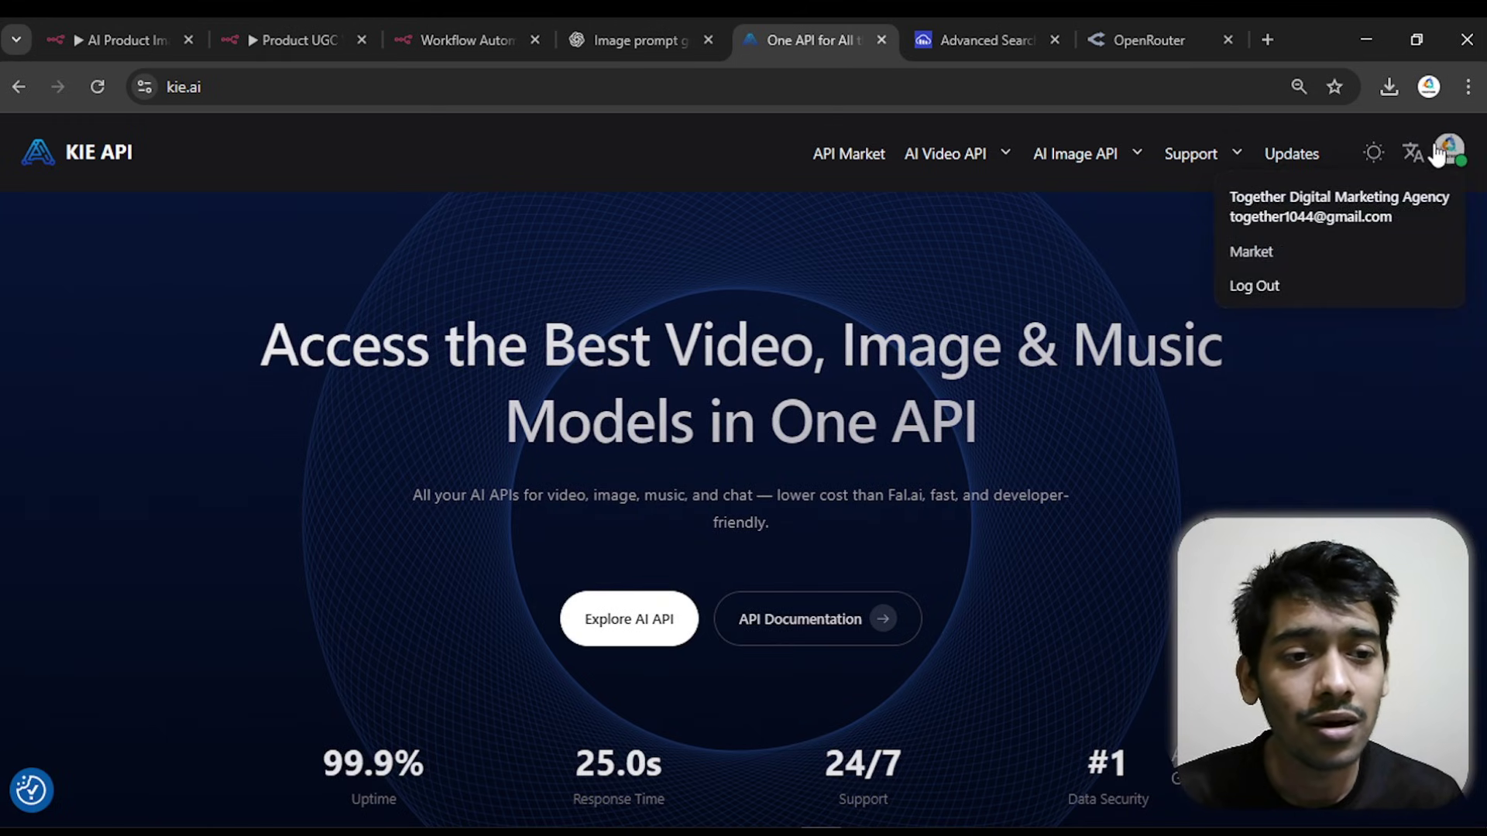
click(1232, 256)
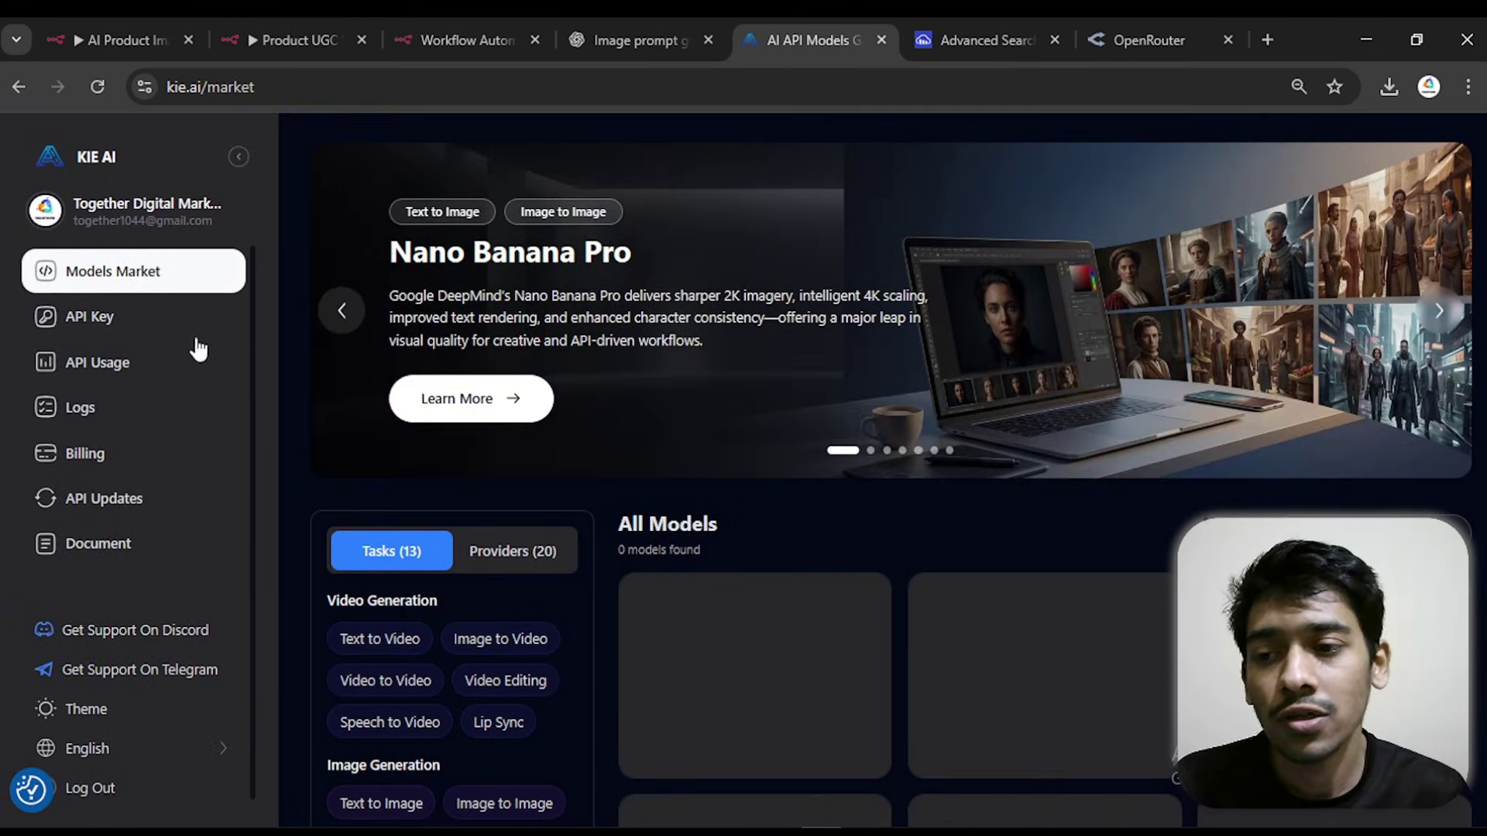
click(91, 317)
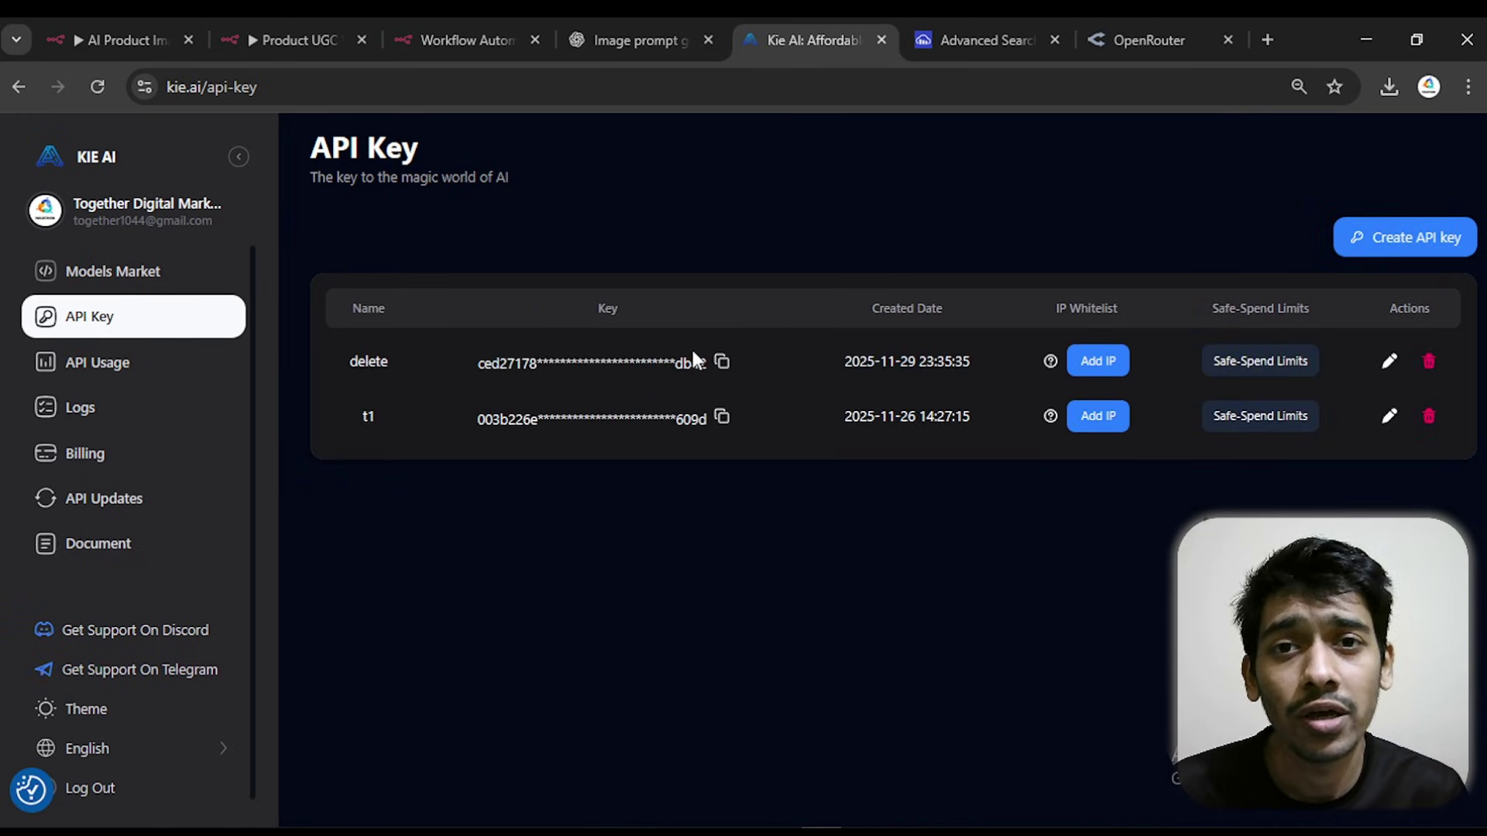
click(722, 361)
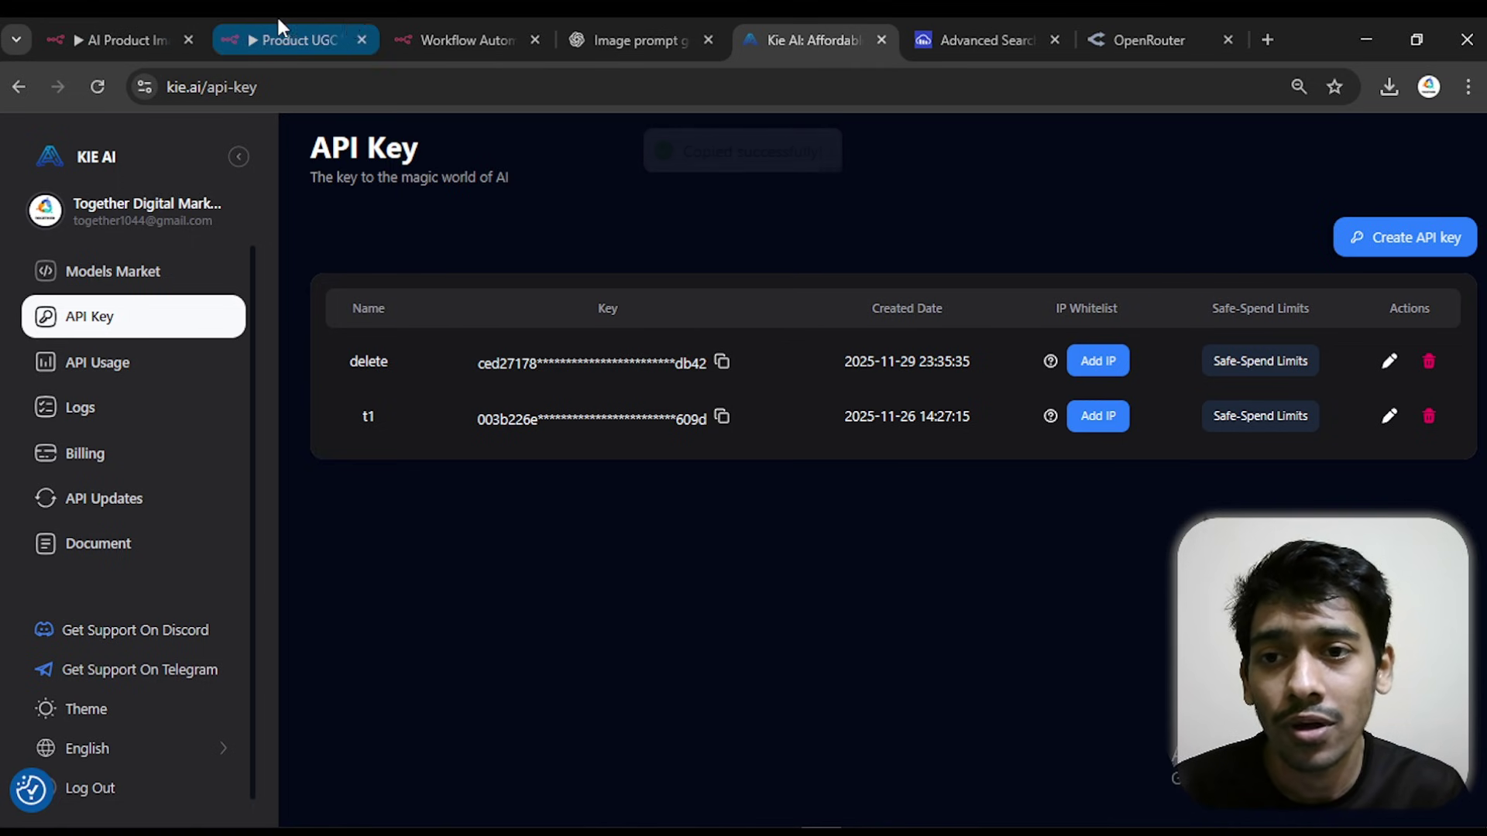
- Switch to the n8n AI Product Image Ads Generator workflow and paste the copied KIE AI API key as the value in the Set Up node
click(449, 38)
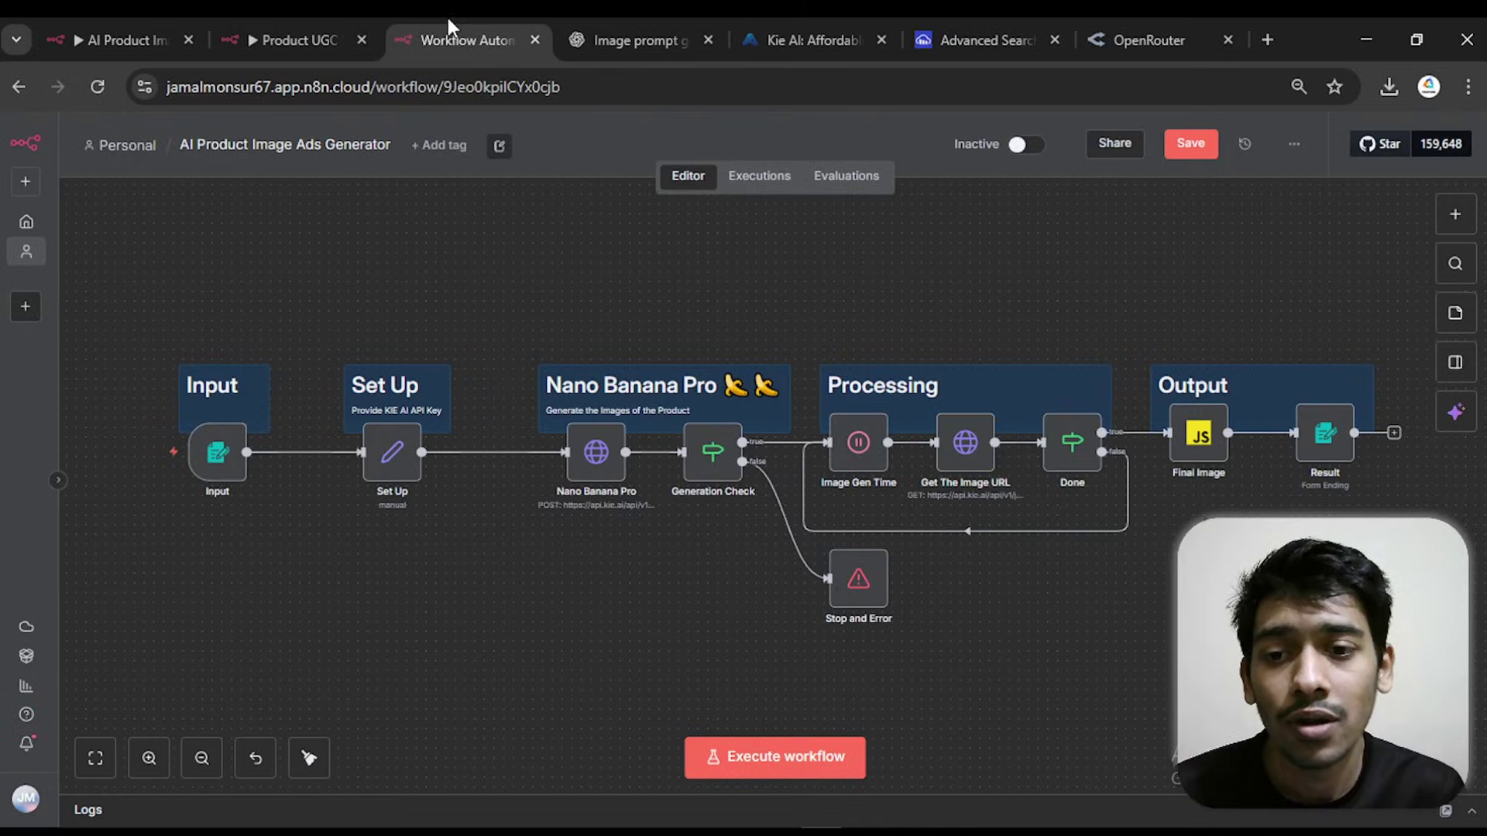
click(392, 465)
double_click(391, 468)
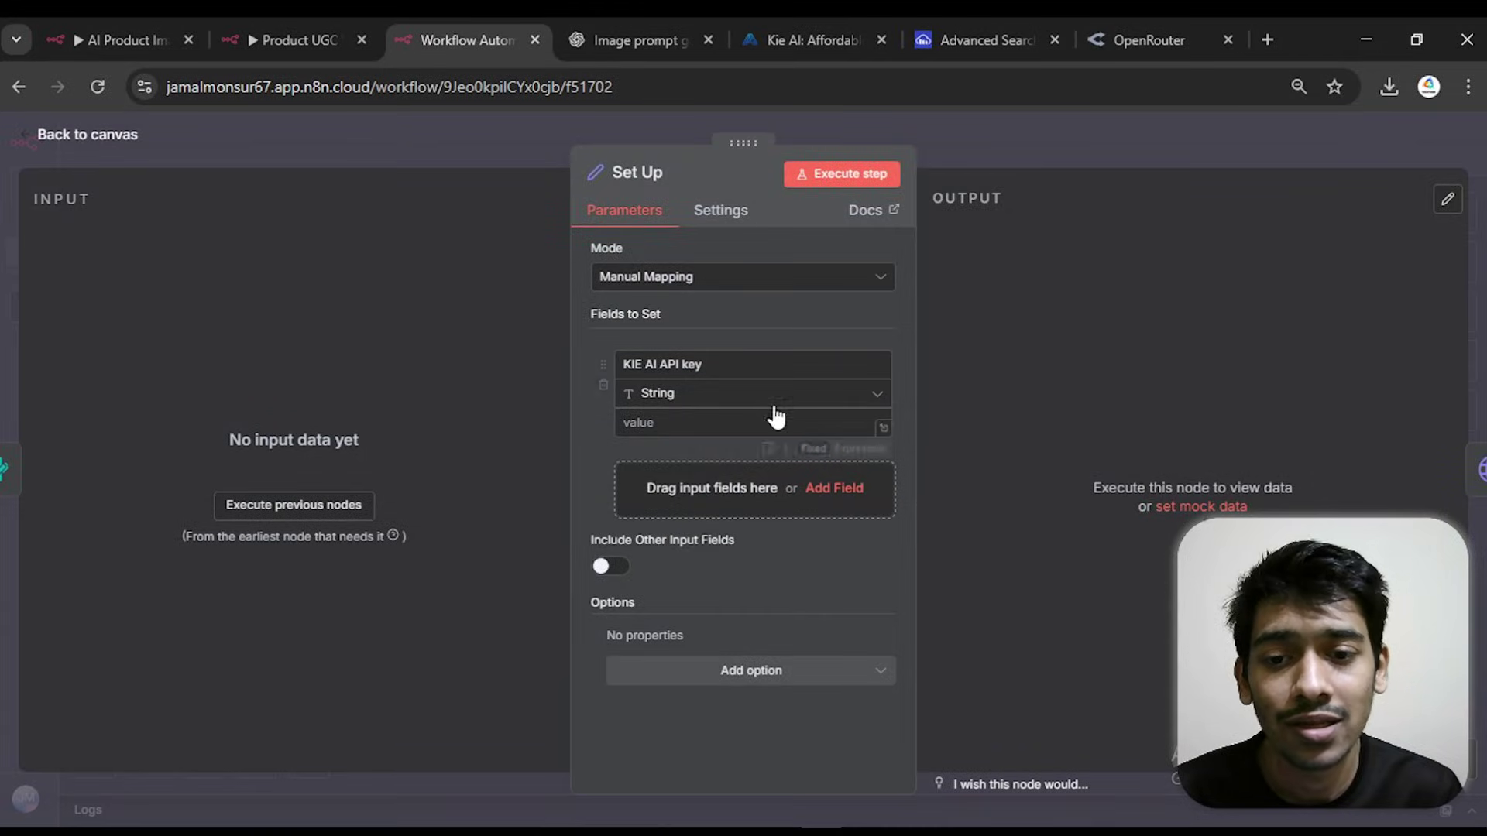
drag(703, 365, 623, 365)
click(646, 422)
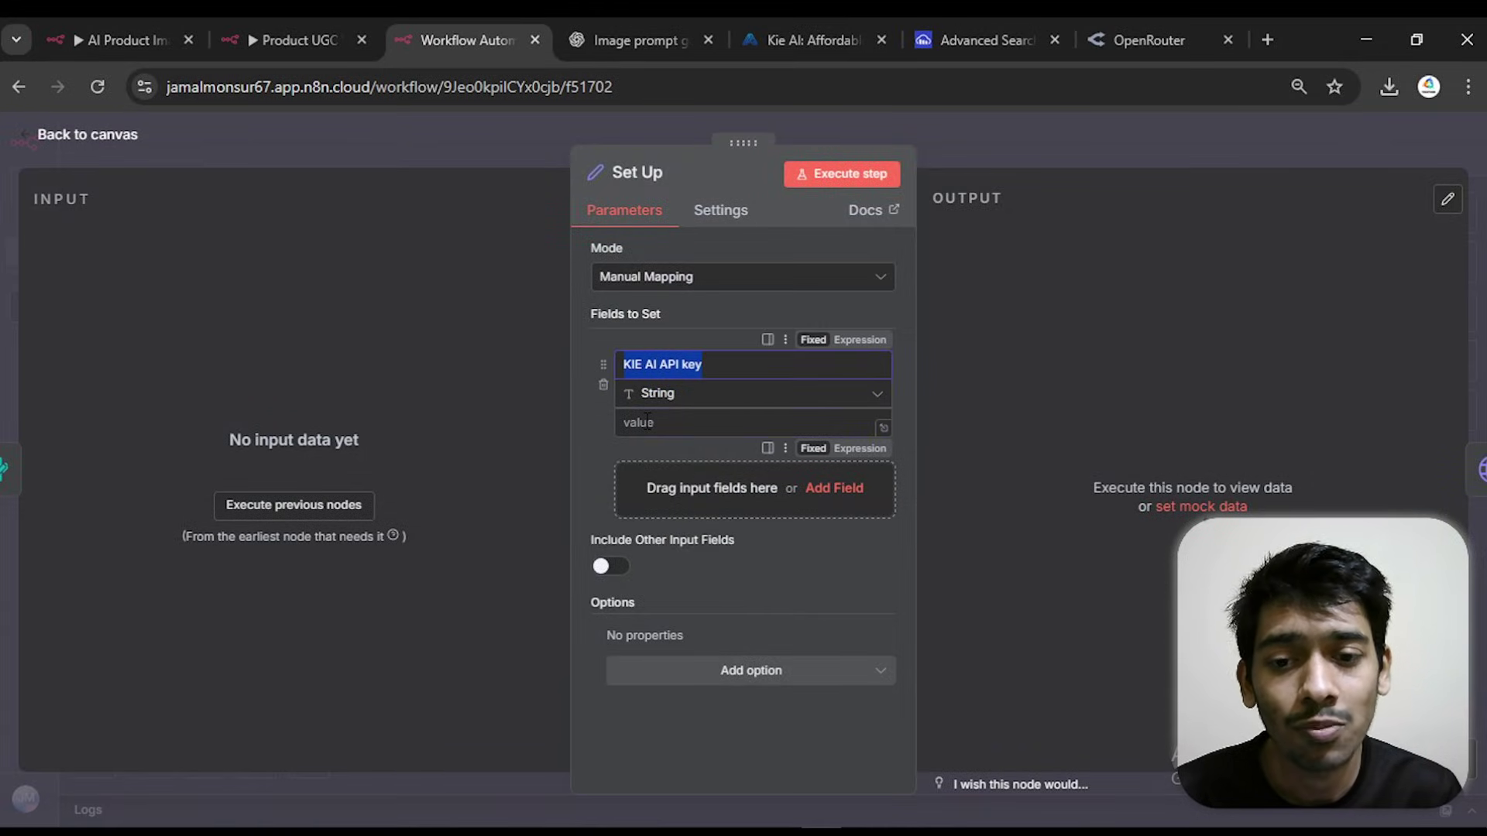
right_click(643, 417)
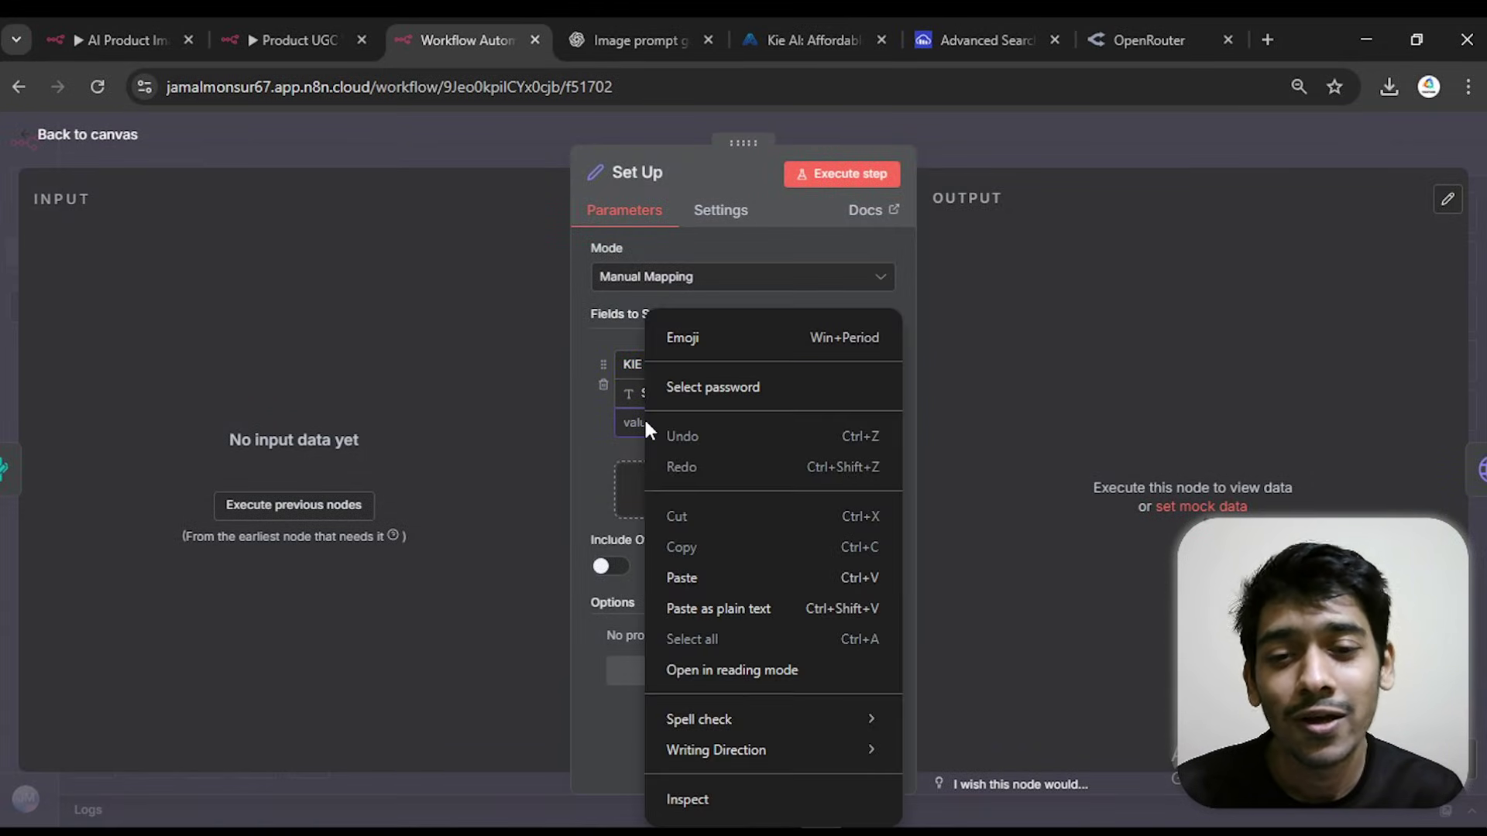
click(697, 577)
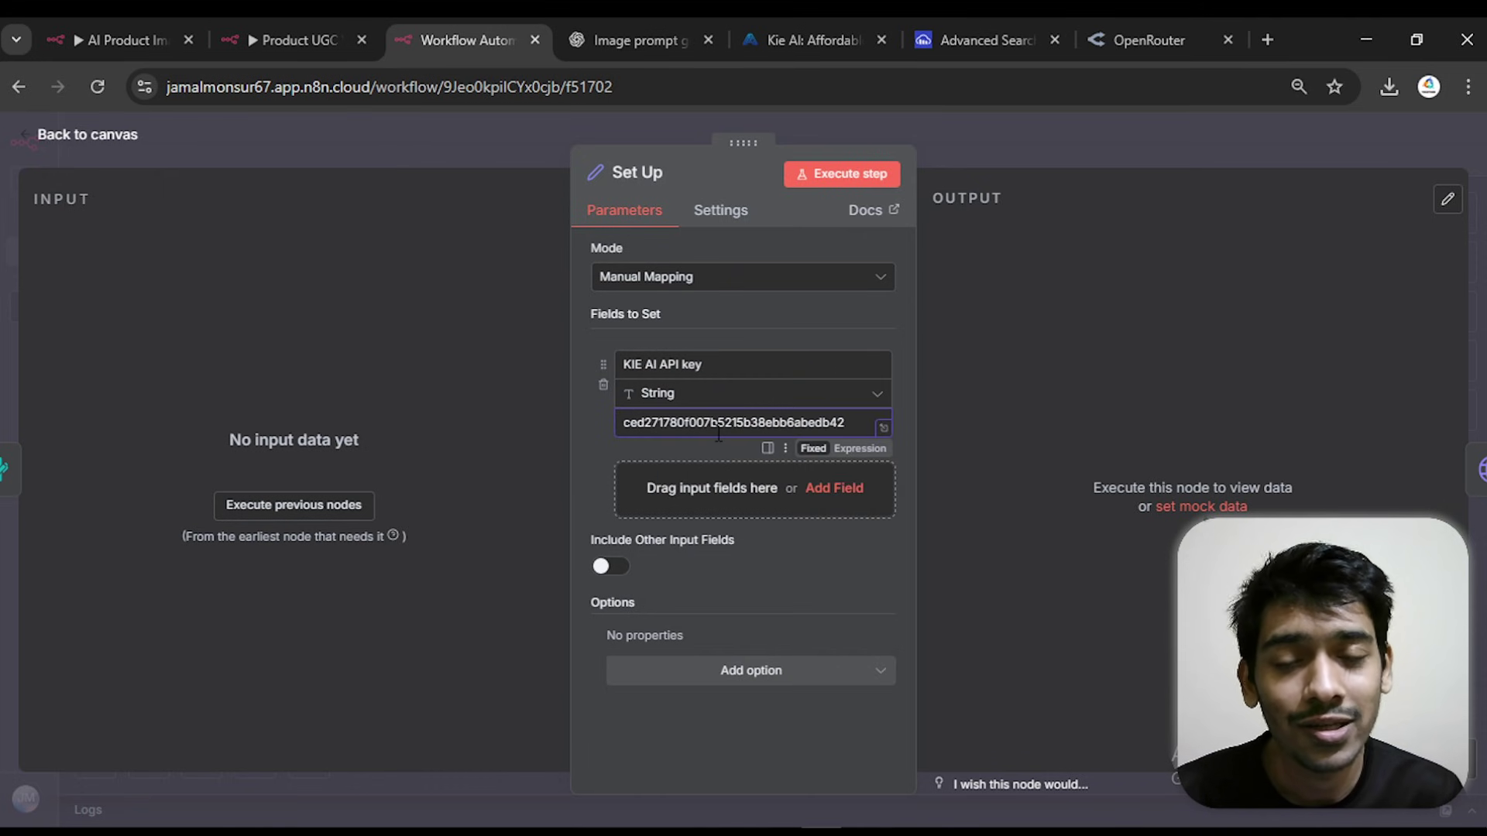
click(128, 135)
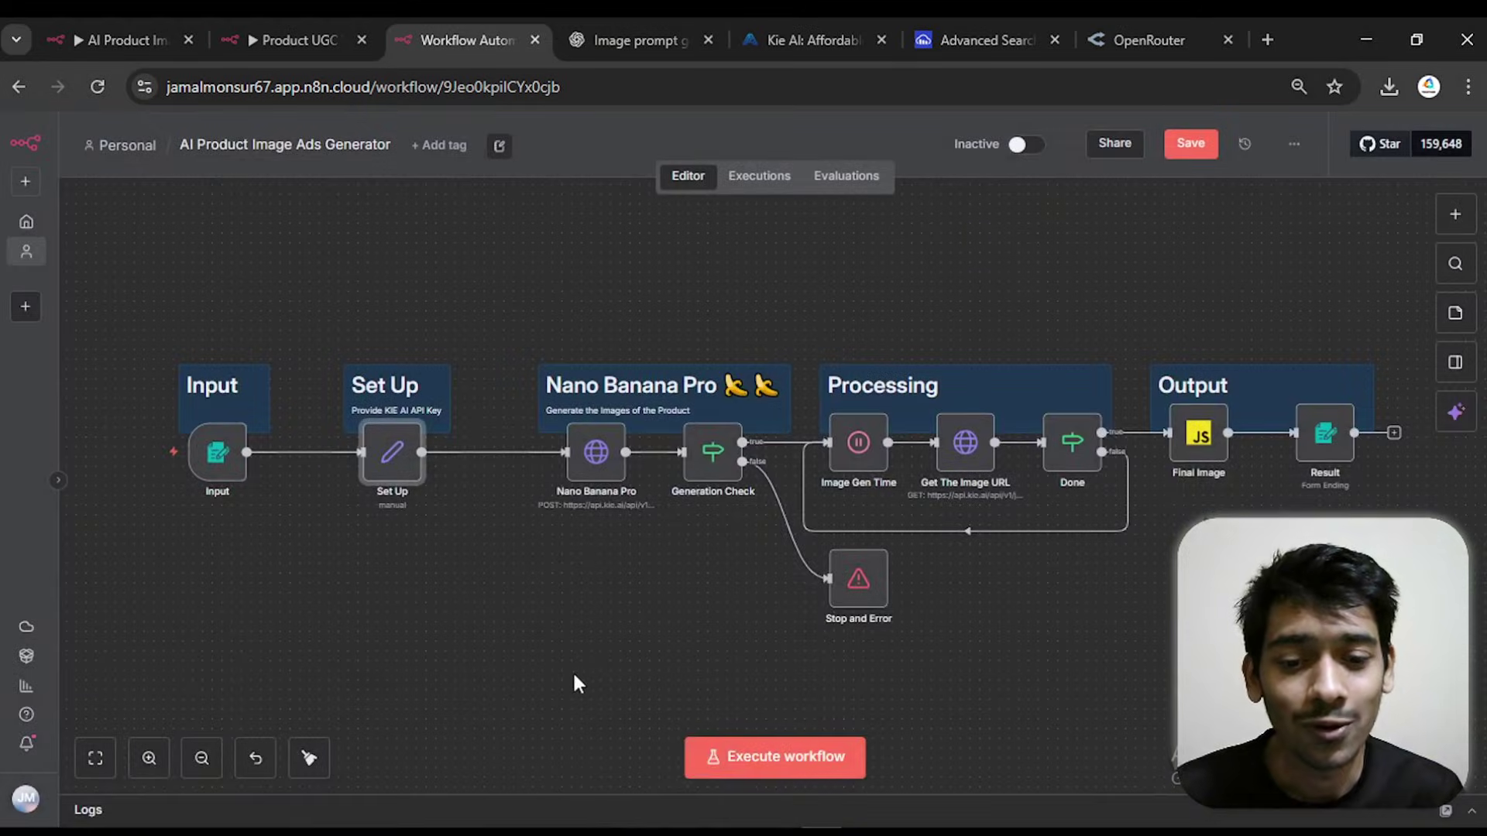
- Save the workflow and execute it to view the Product Image Ads test form, closing the form without submitting it
click(1210, 147)
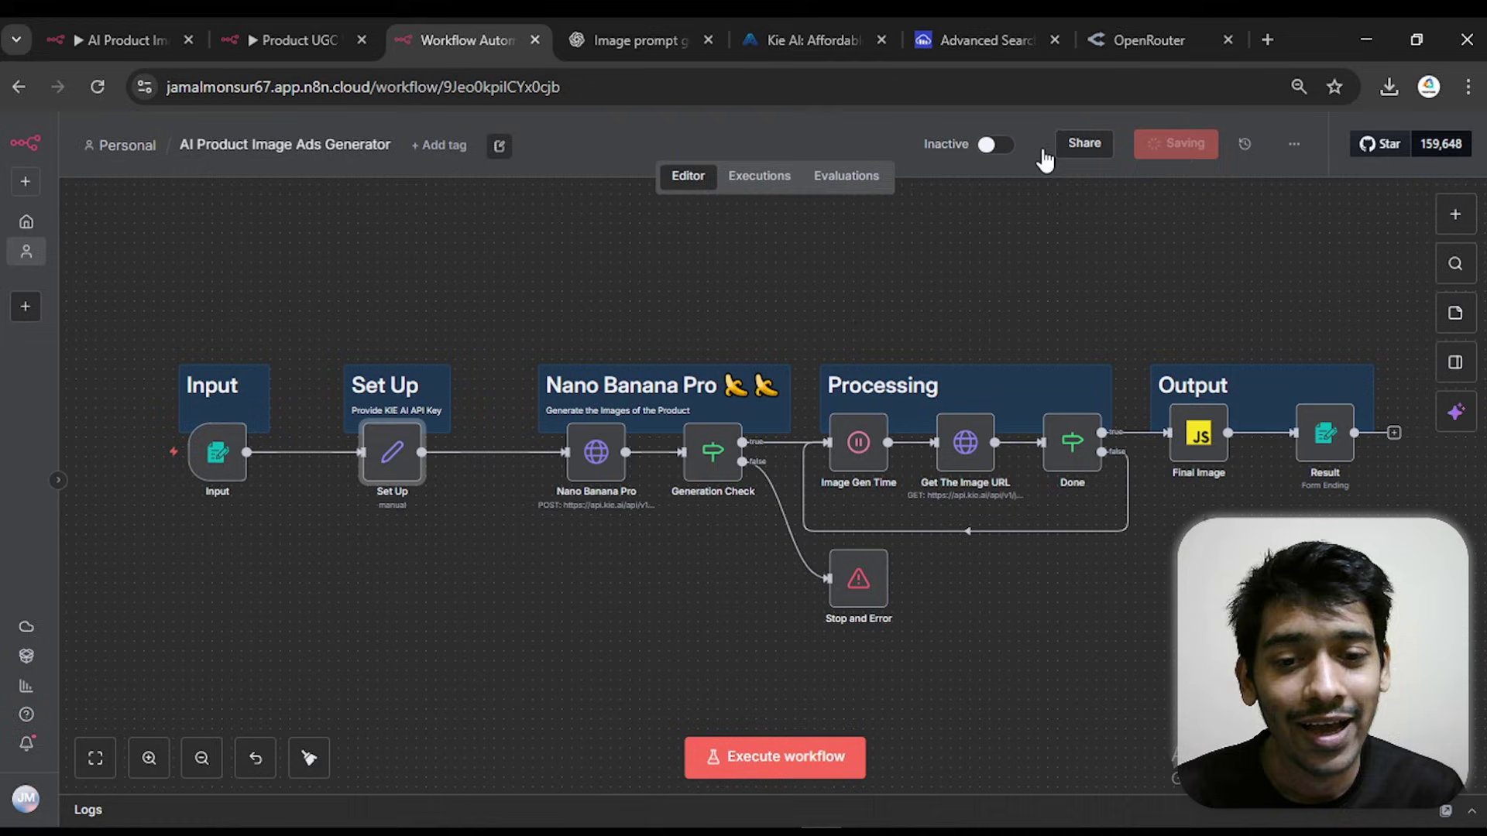
click(757, 763)
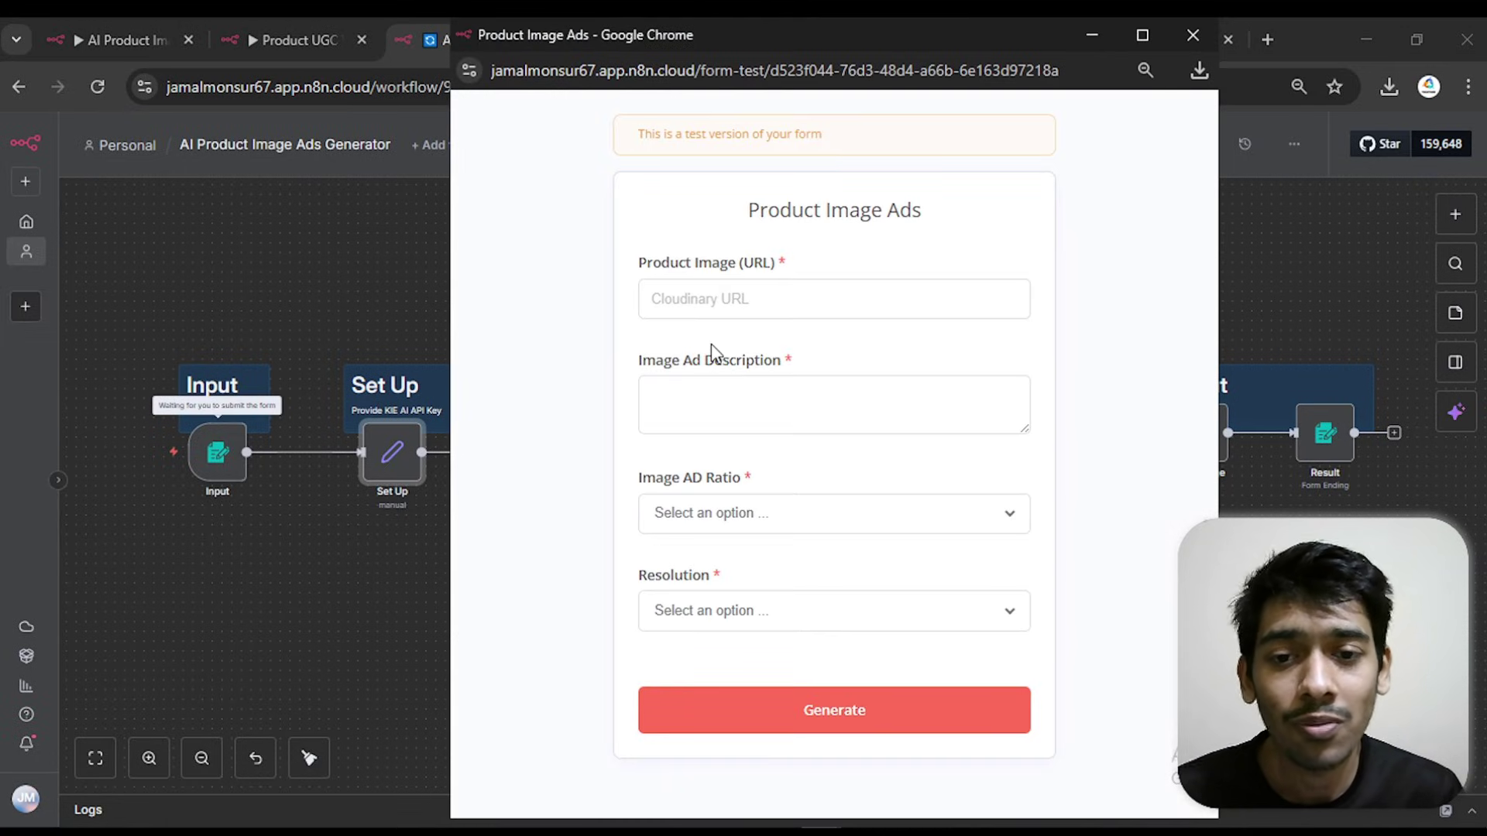
click(712, 317)
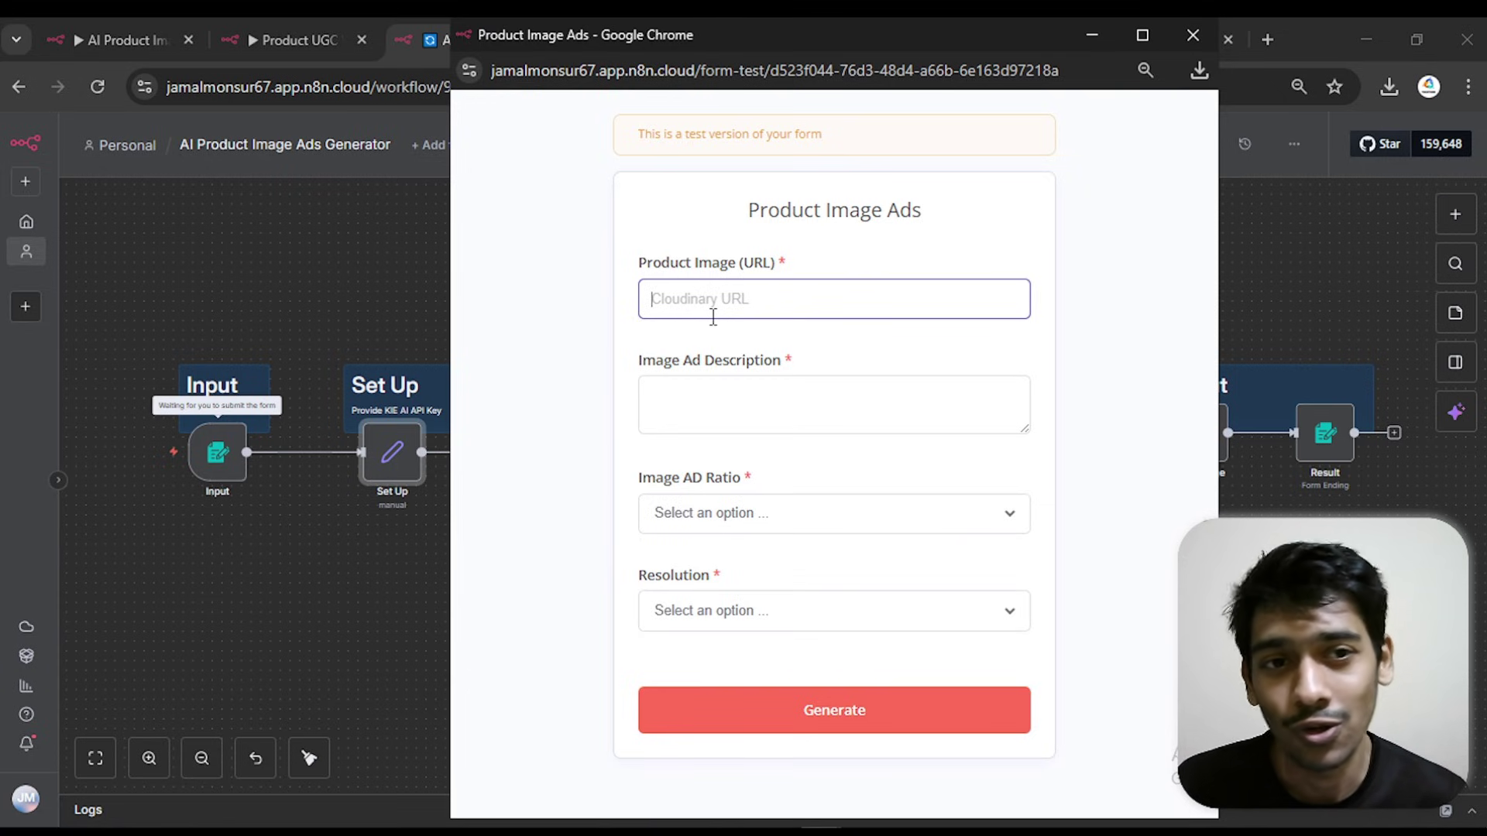
click(1205, 40)
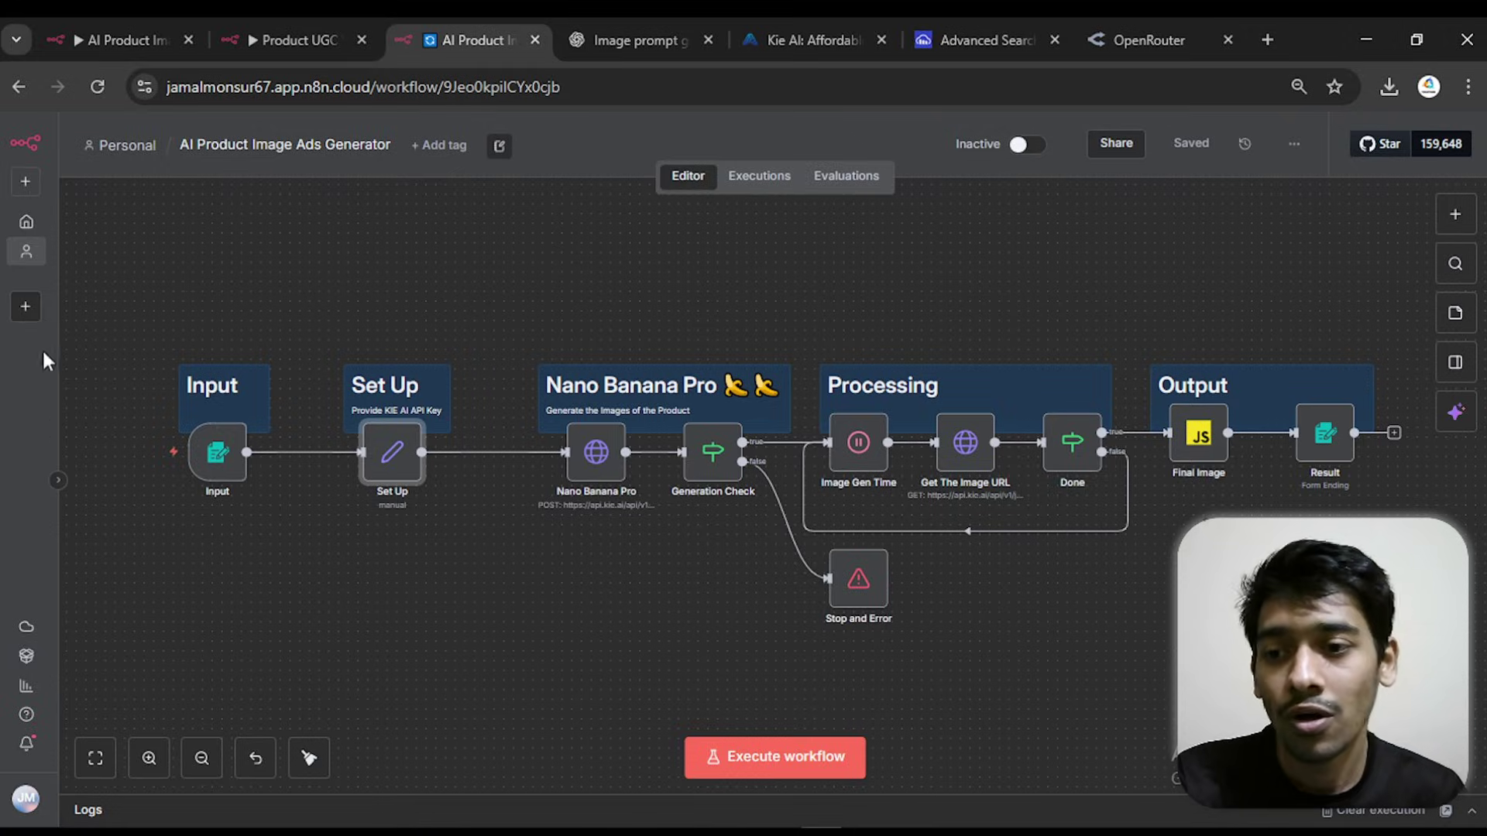
- Switch to the Skool lesson, view the download prompt of the UGC Video Ads Generator resource, and return to n8n
scroll(228, 307, up, 5)
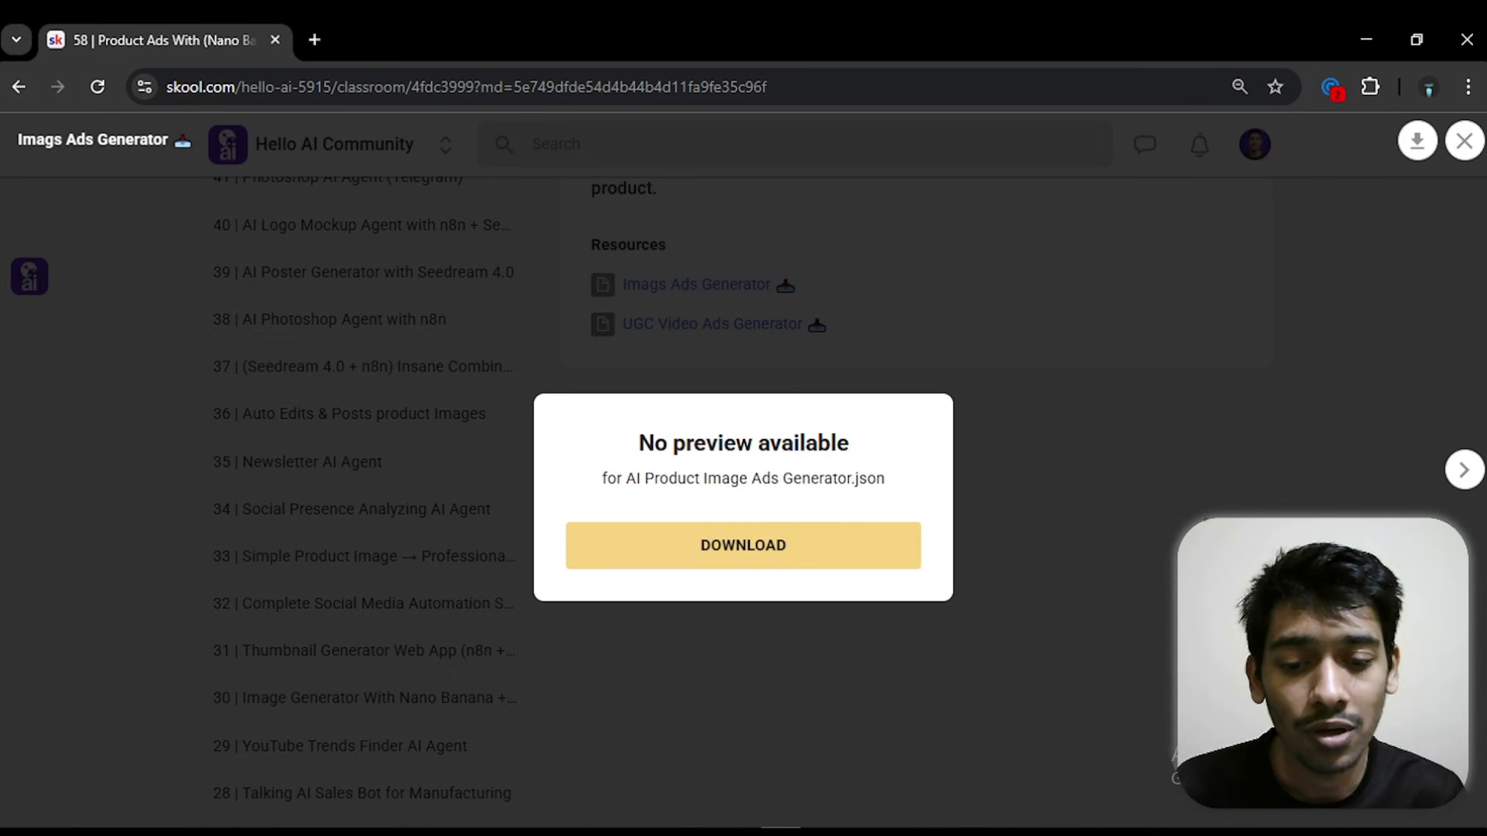
click(833, 681)
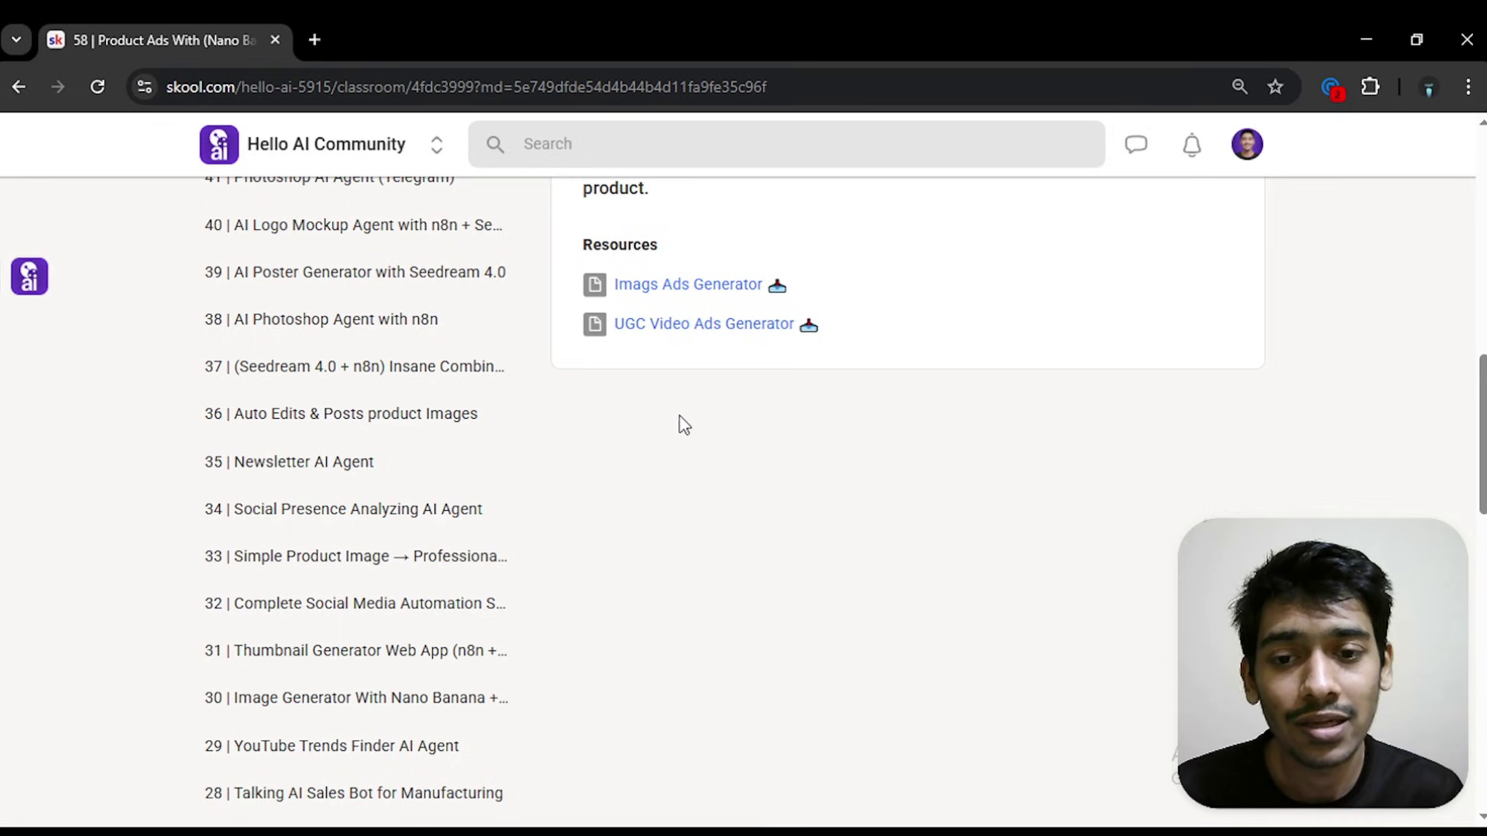
click(673, 332)
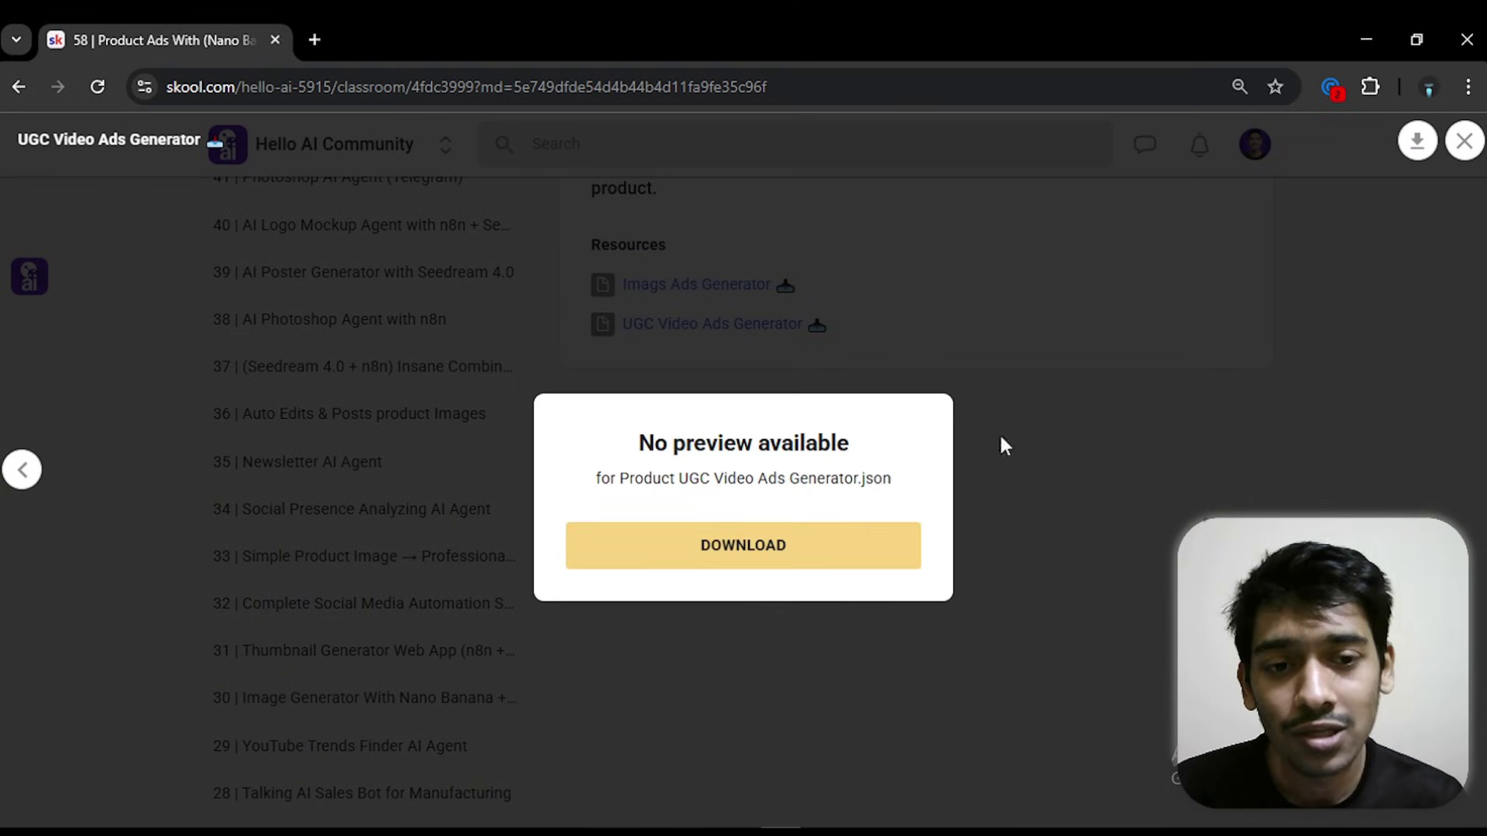
click(1130, 463)
click(739, 796)
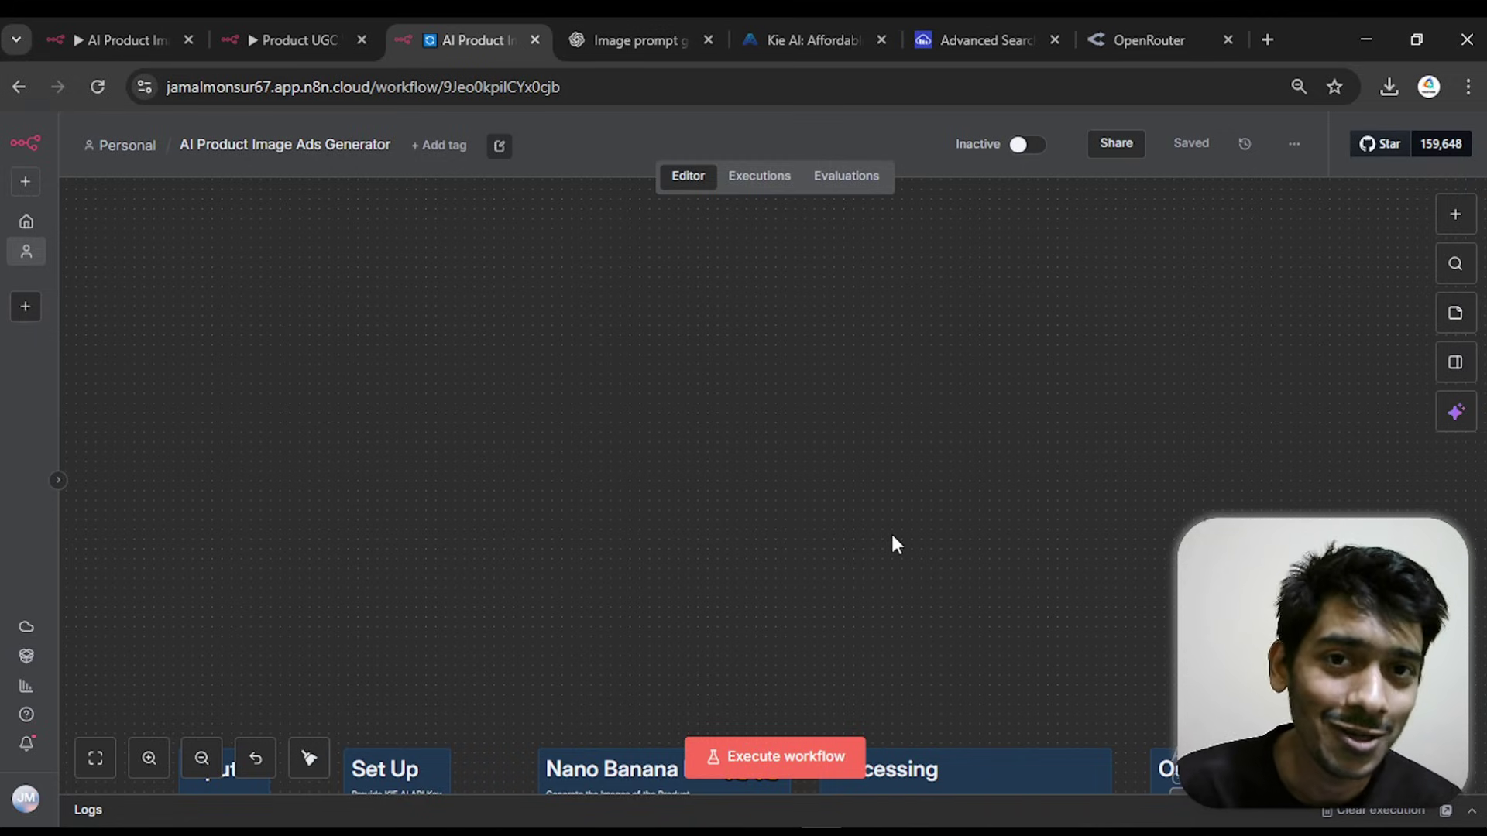
- Import the file Product UGC Video Ads Generator.json into the open n8n workflow and deselect the imported nodes
click(1293, 147)
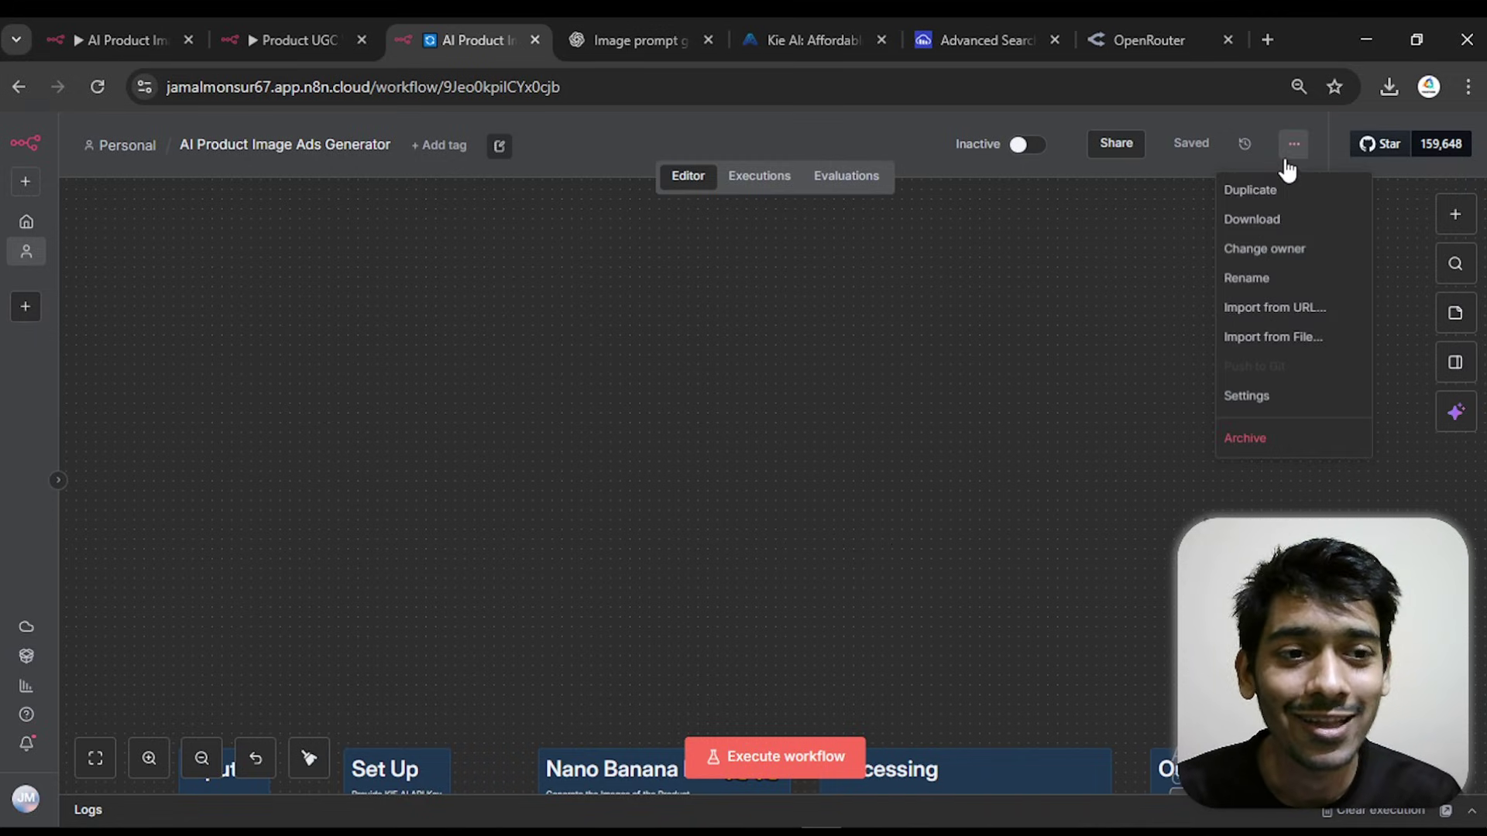
click(1255, 341)
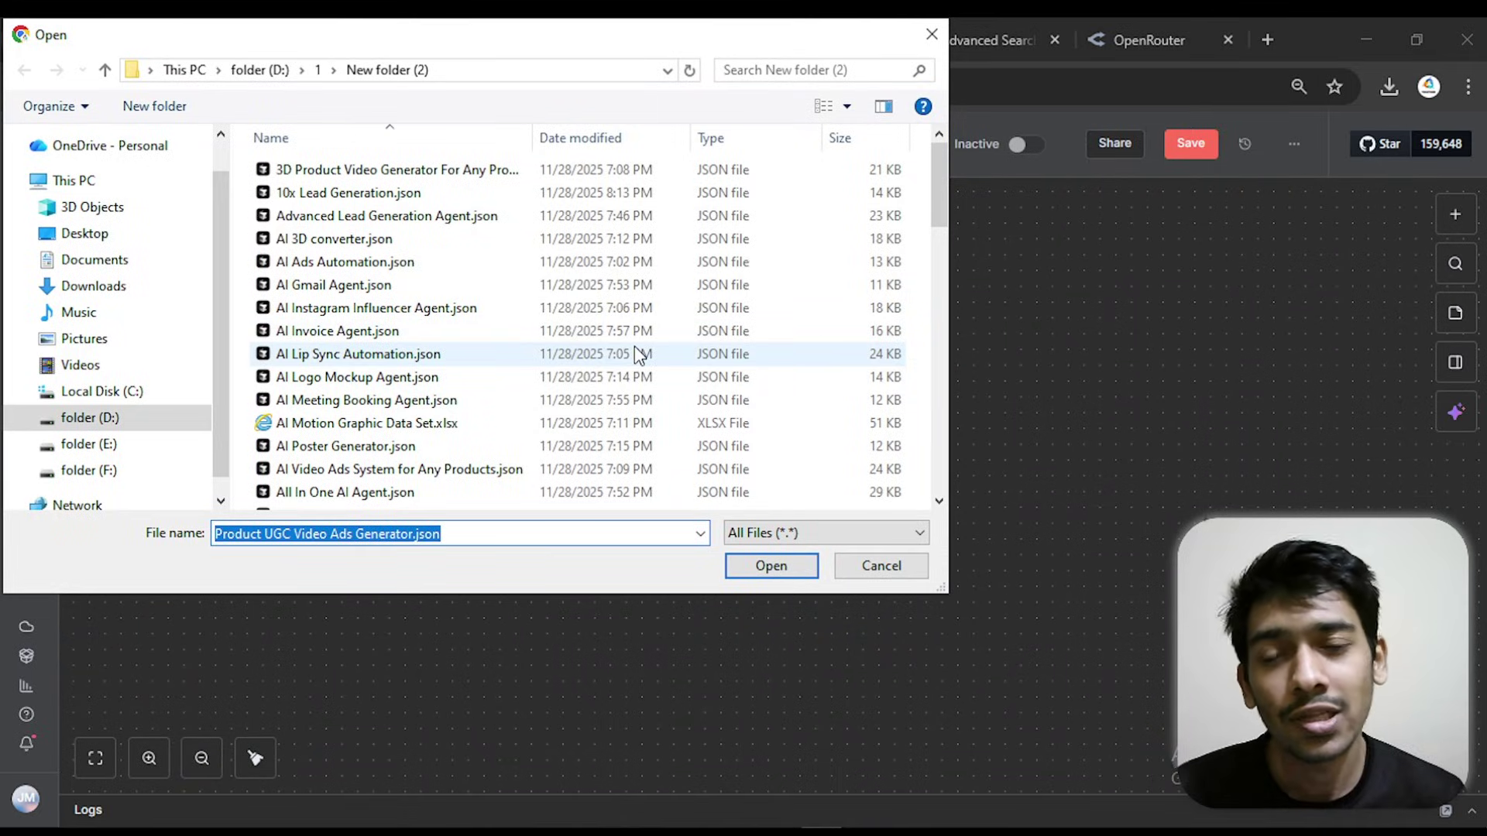
click(768, 569)
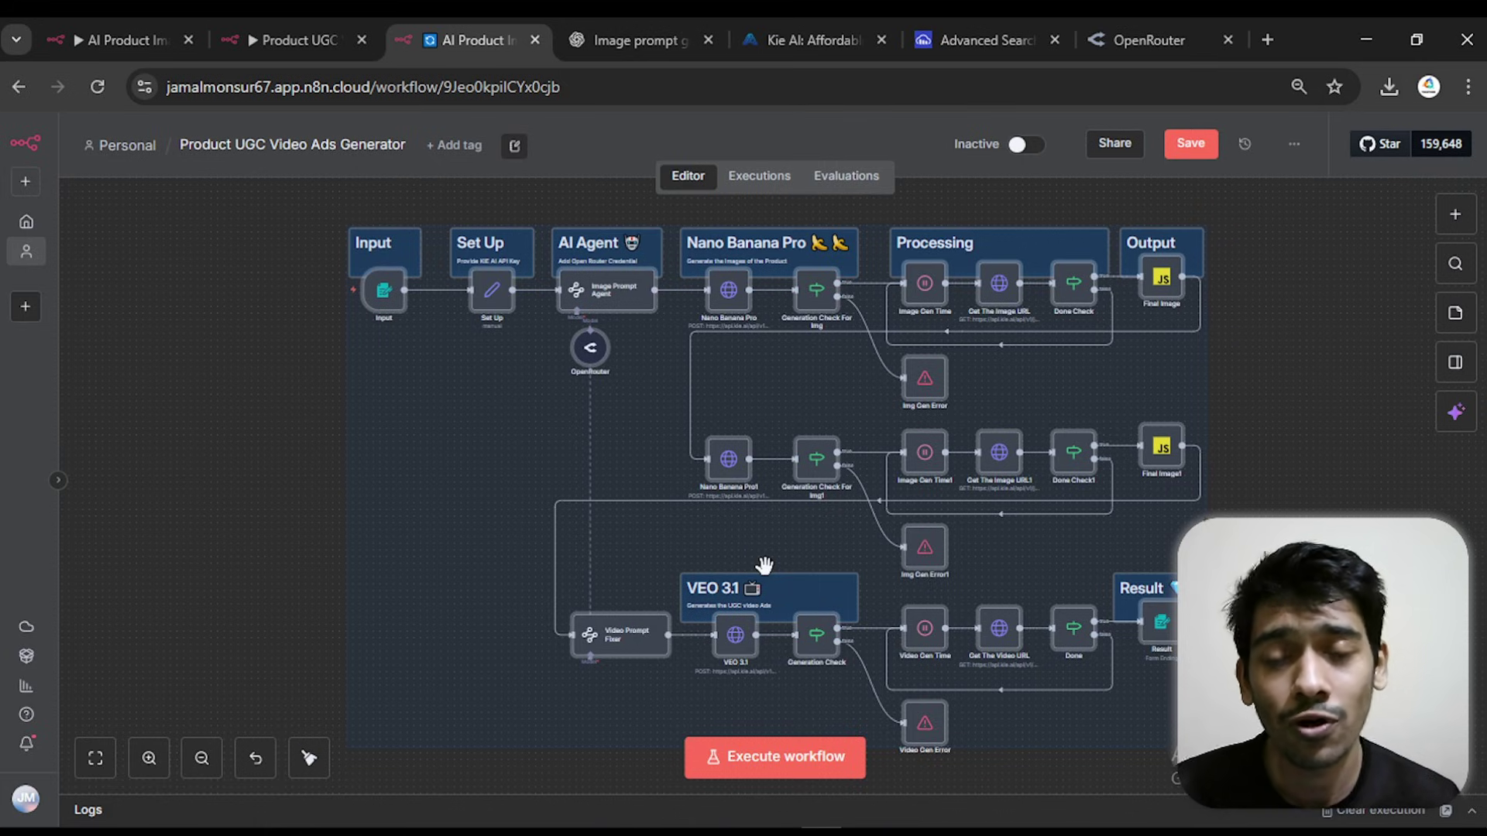
click(272, 407)
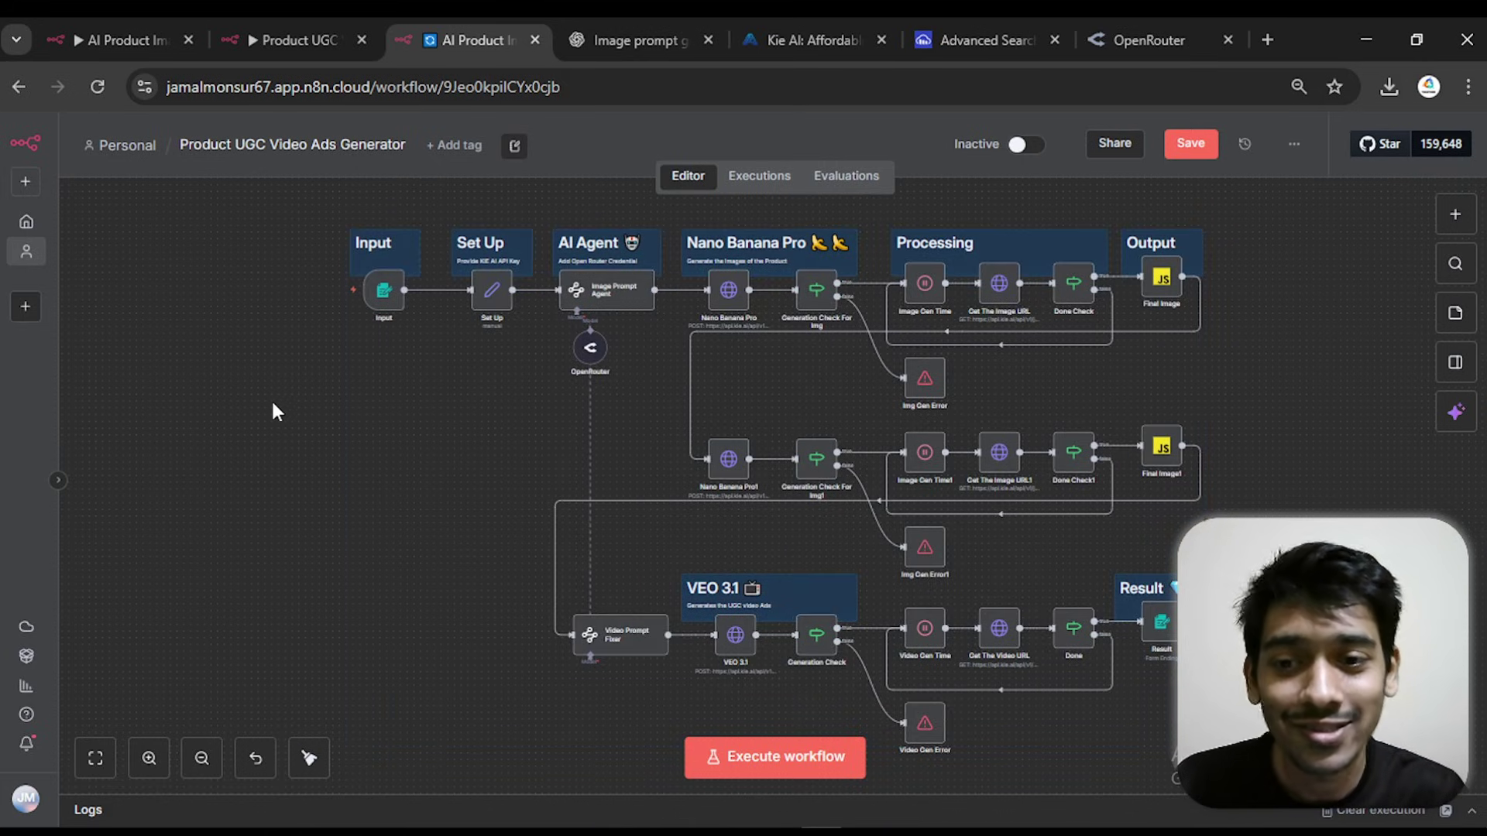
- Copy the API key named delete from KIE AI and paste it as the KIE AI API key value in the video workflow's Set Up node
scroll(465, 380, up, 4)
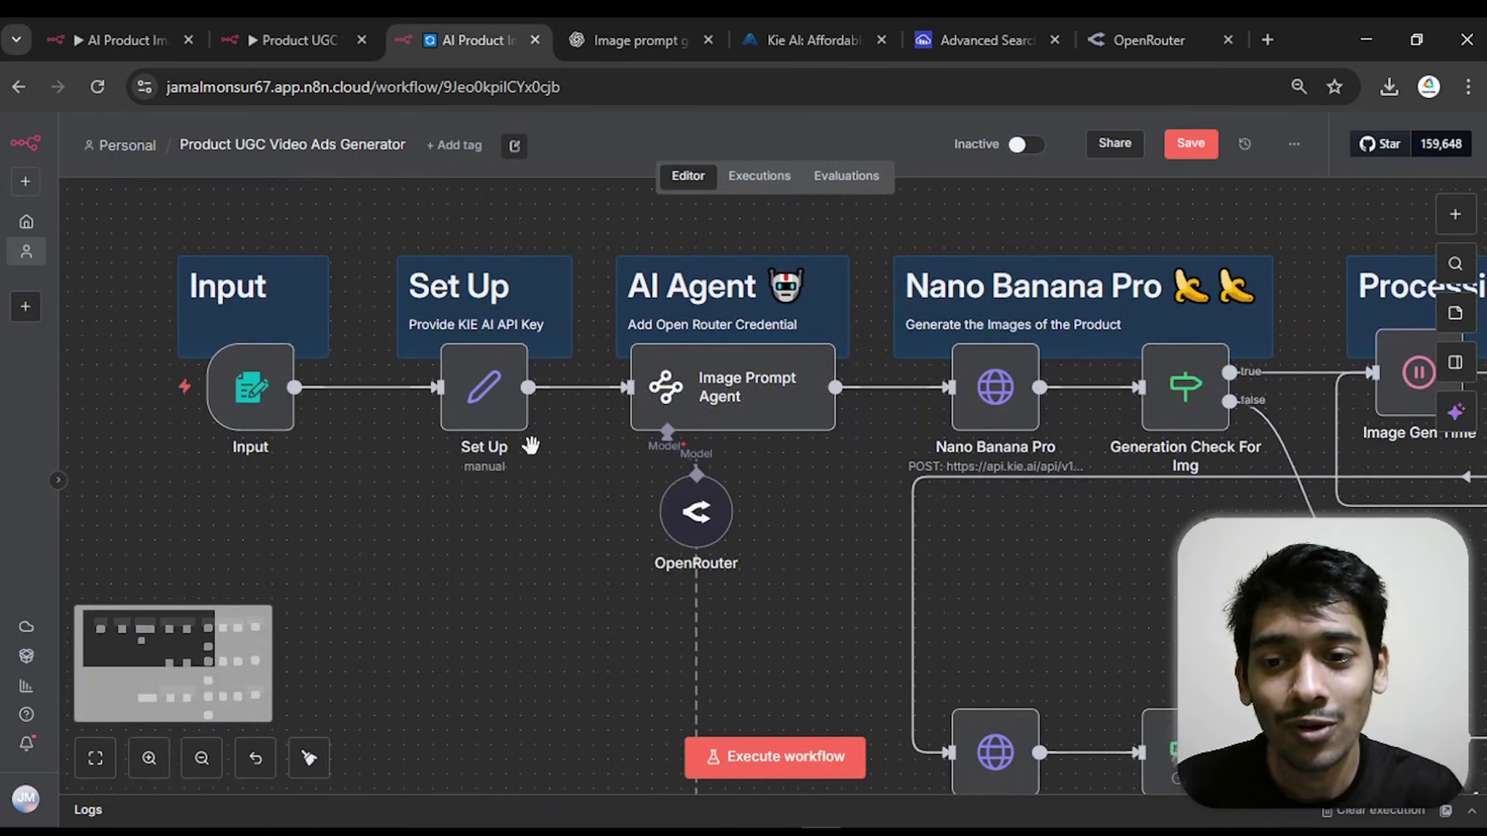
double_click(498, 397)
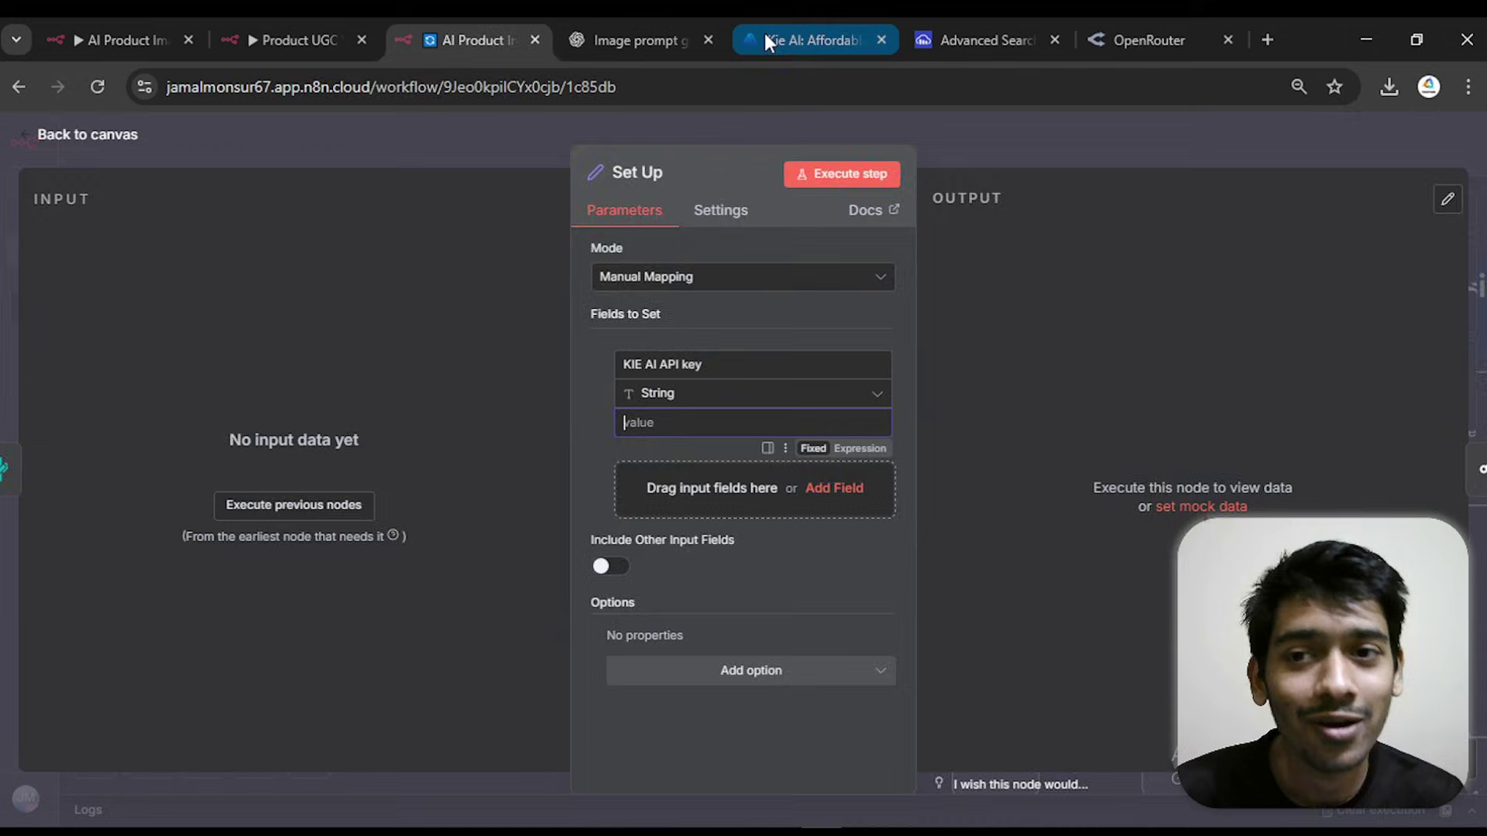
click(806, 39)
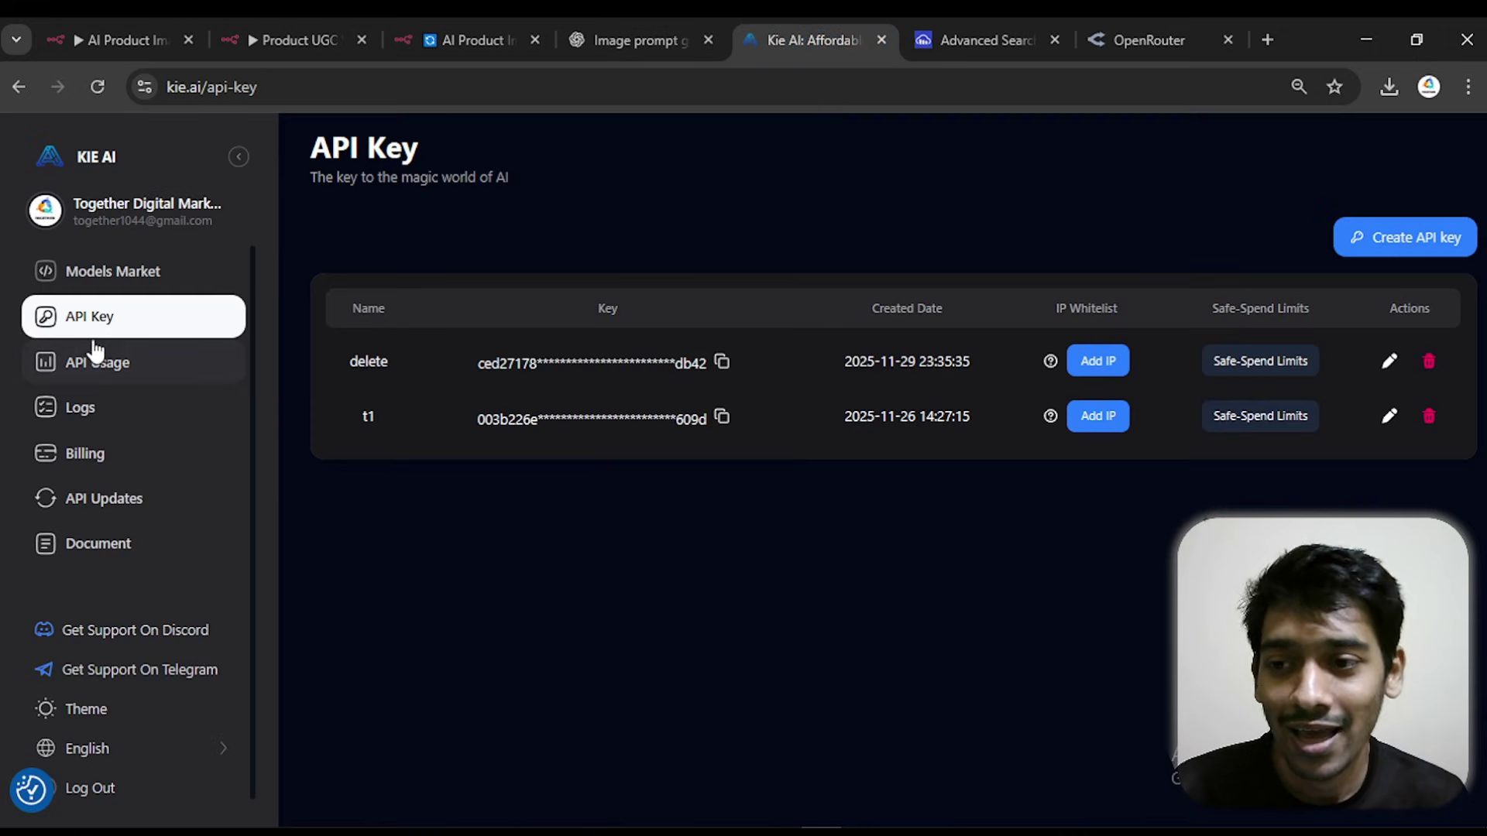
click(719, 364)
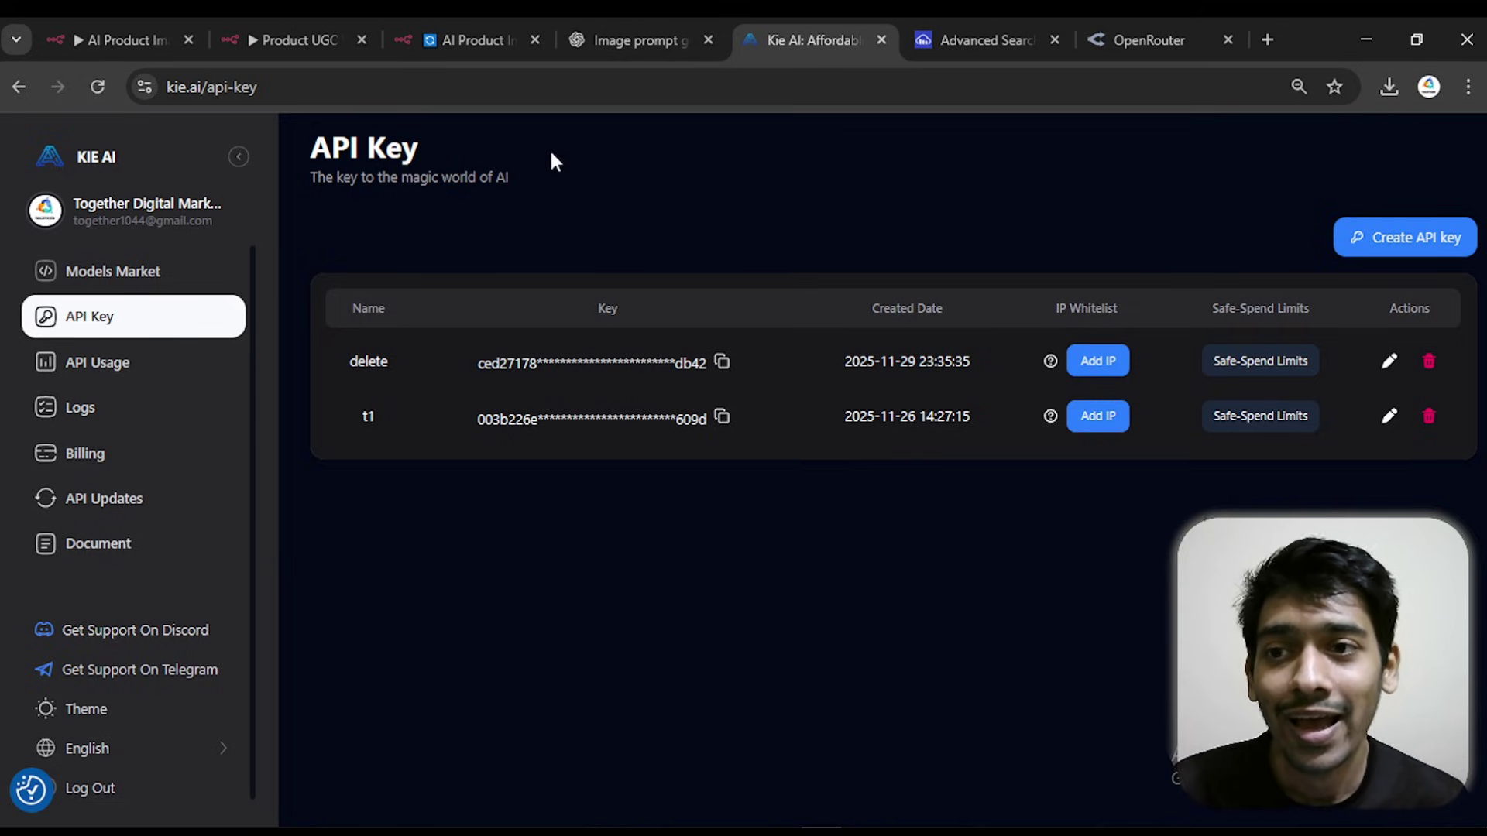
click(489, 32)
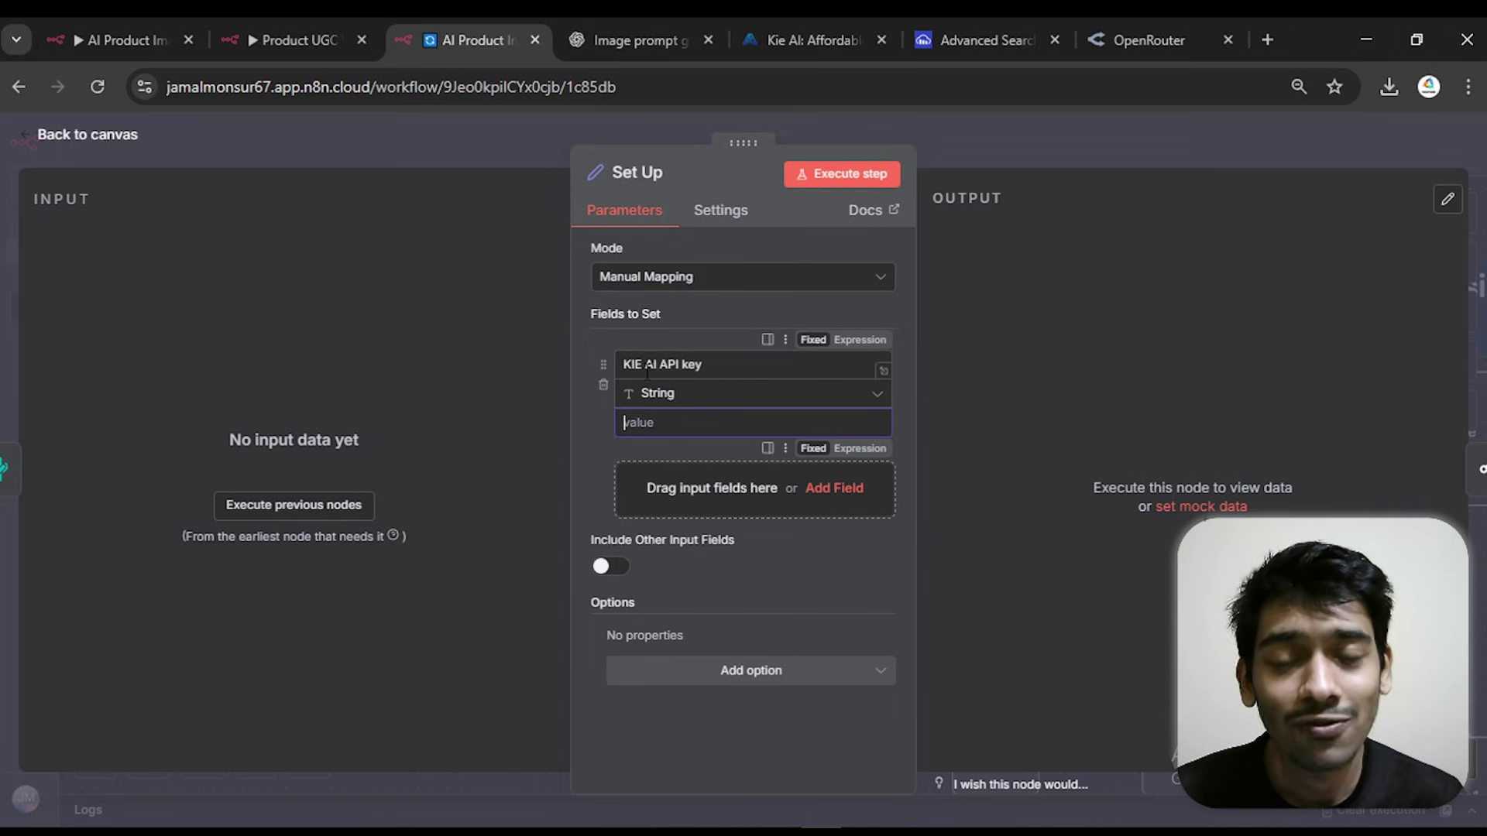
right_click(680, 432)
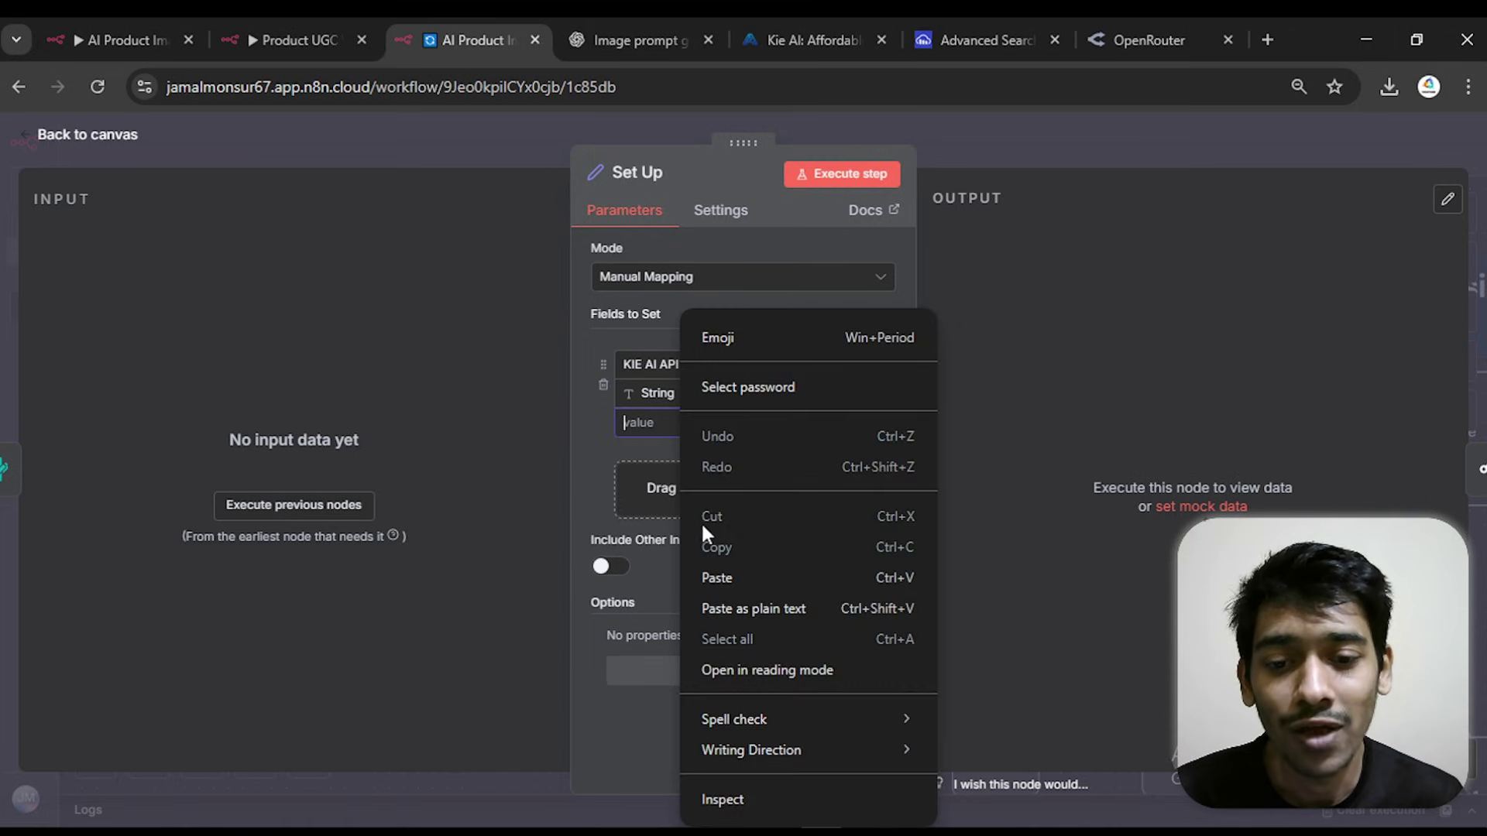
click(716, 577)
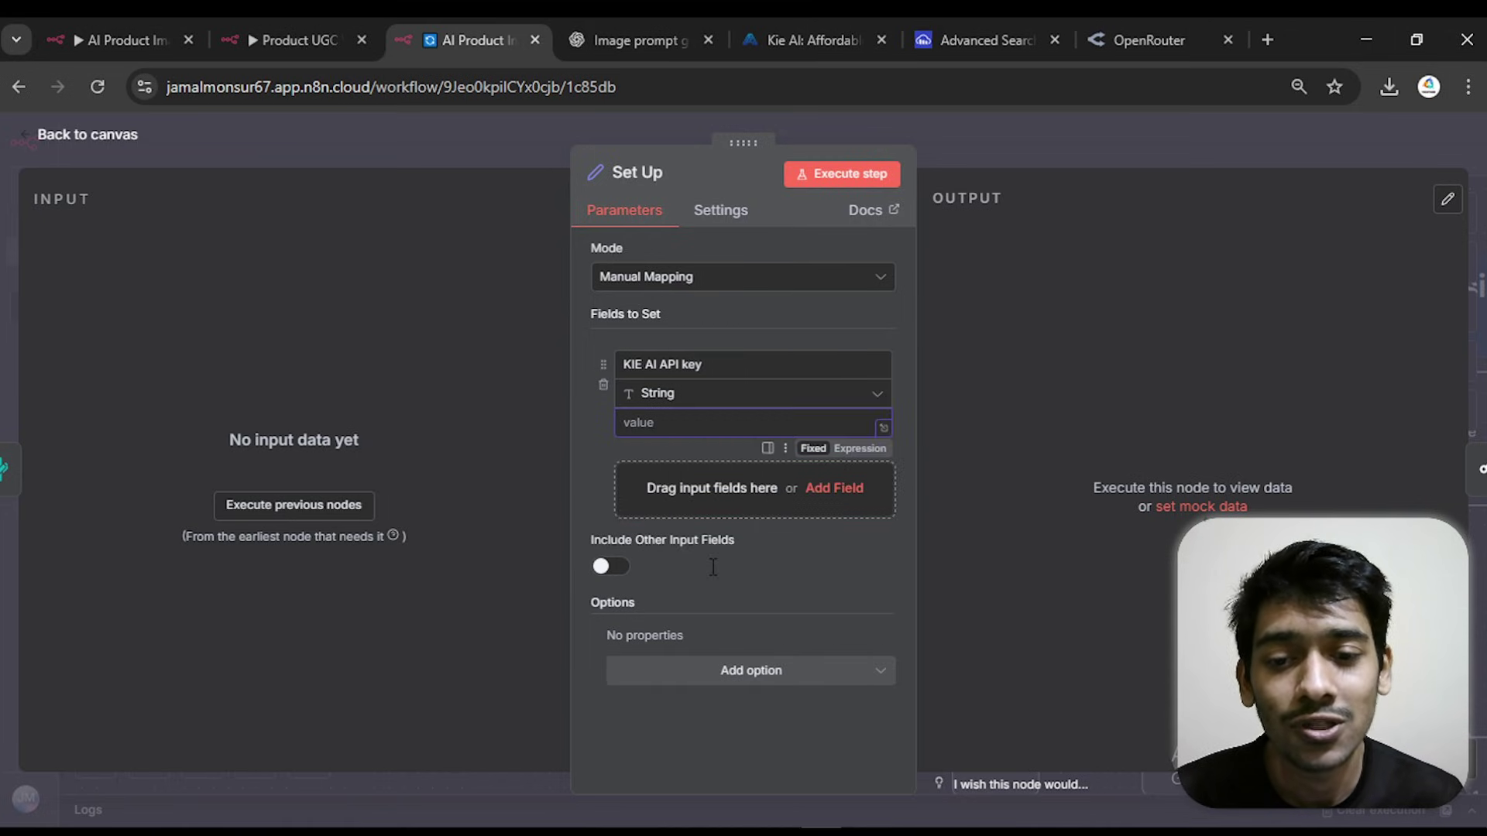
click(124, 140)
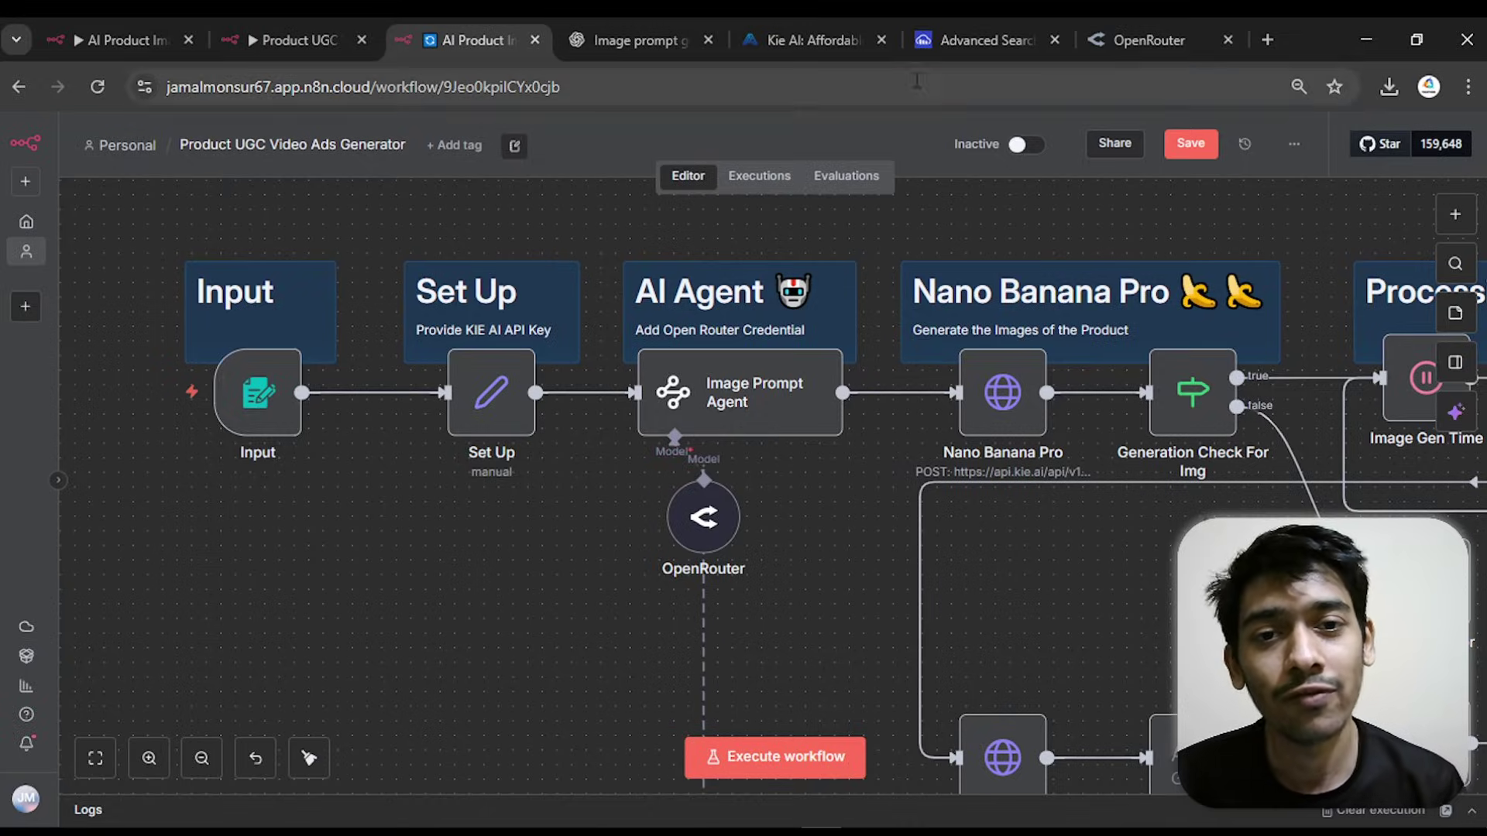
- Switch to the KIE AI site and open its Billing page
click(830, 42)
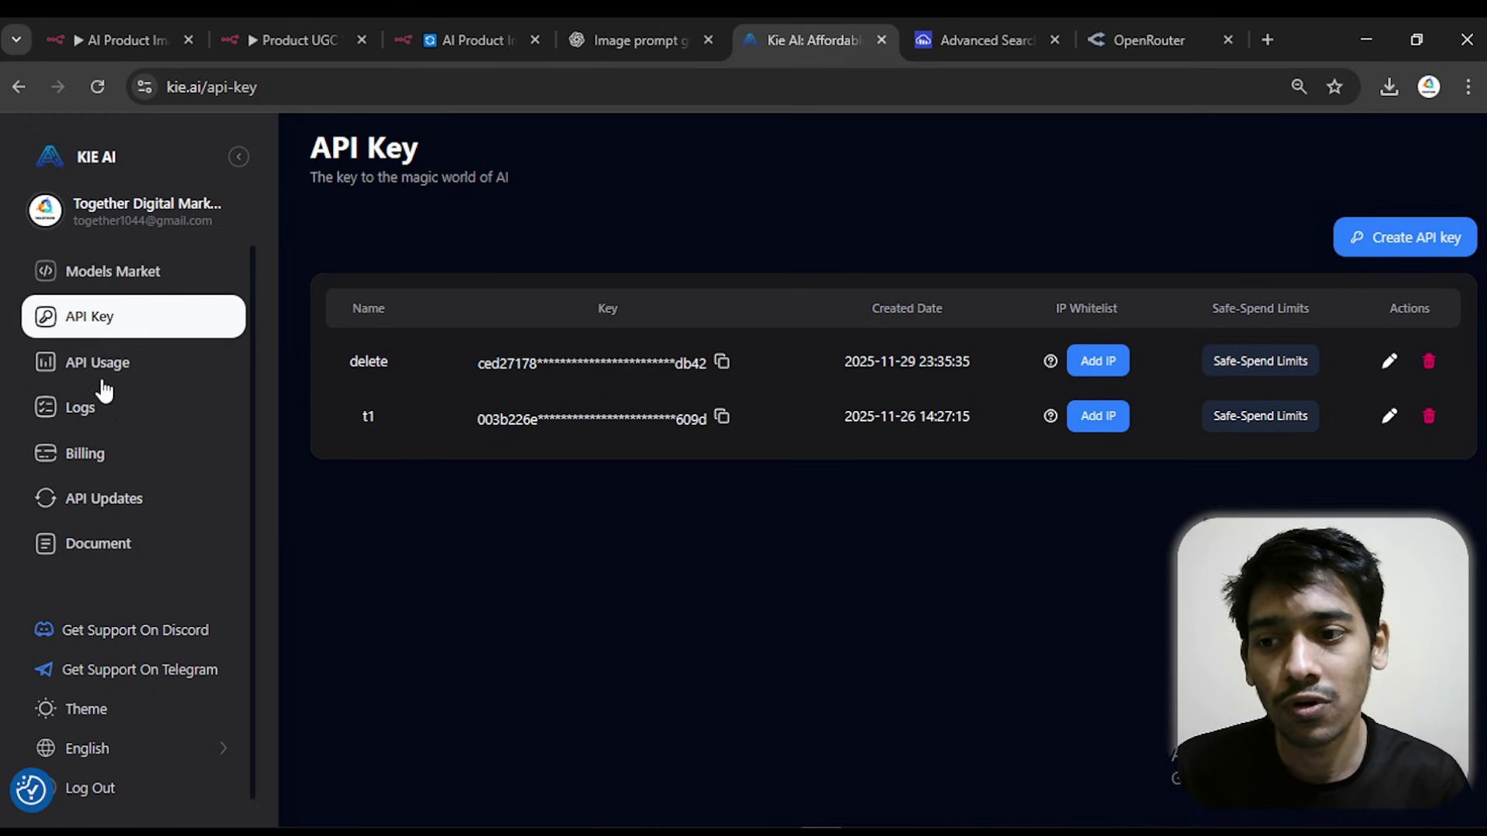
click(103, 463)
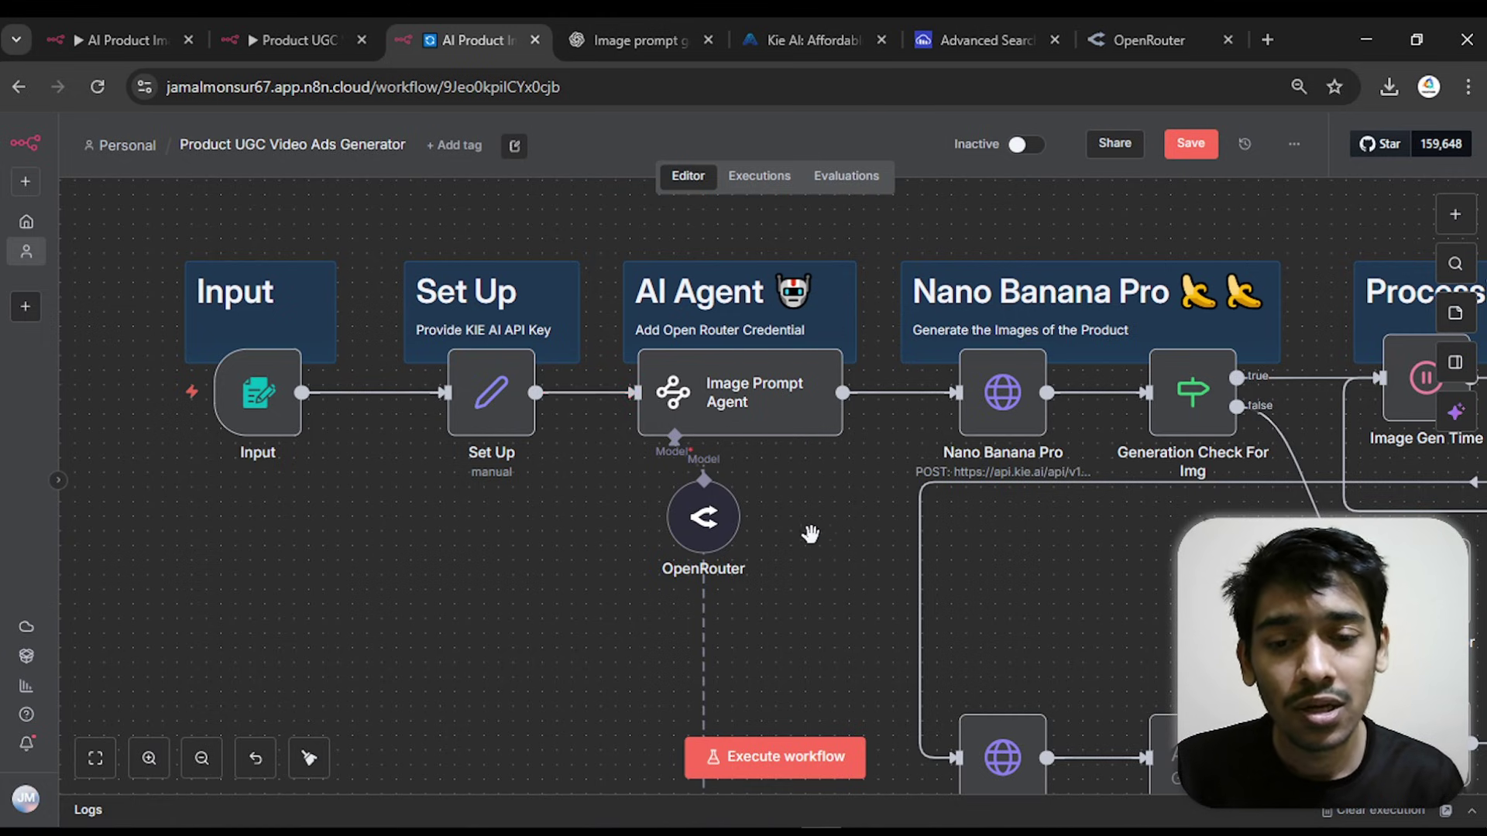
- Open the OpenRouter model node in the n8n video workflow and start creating a new OpenRouter credential for it
drag(810, 535, 632, 335)
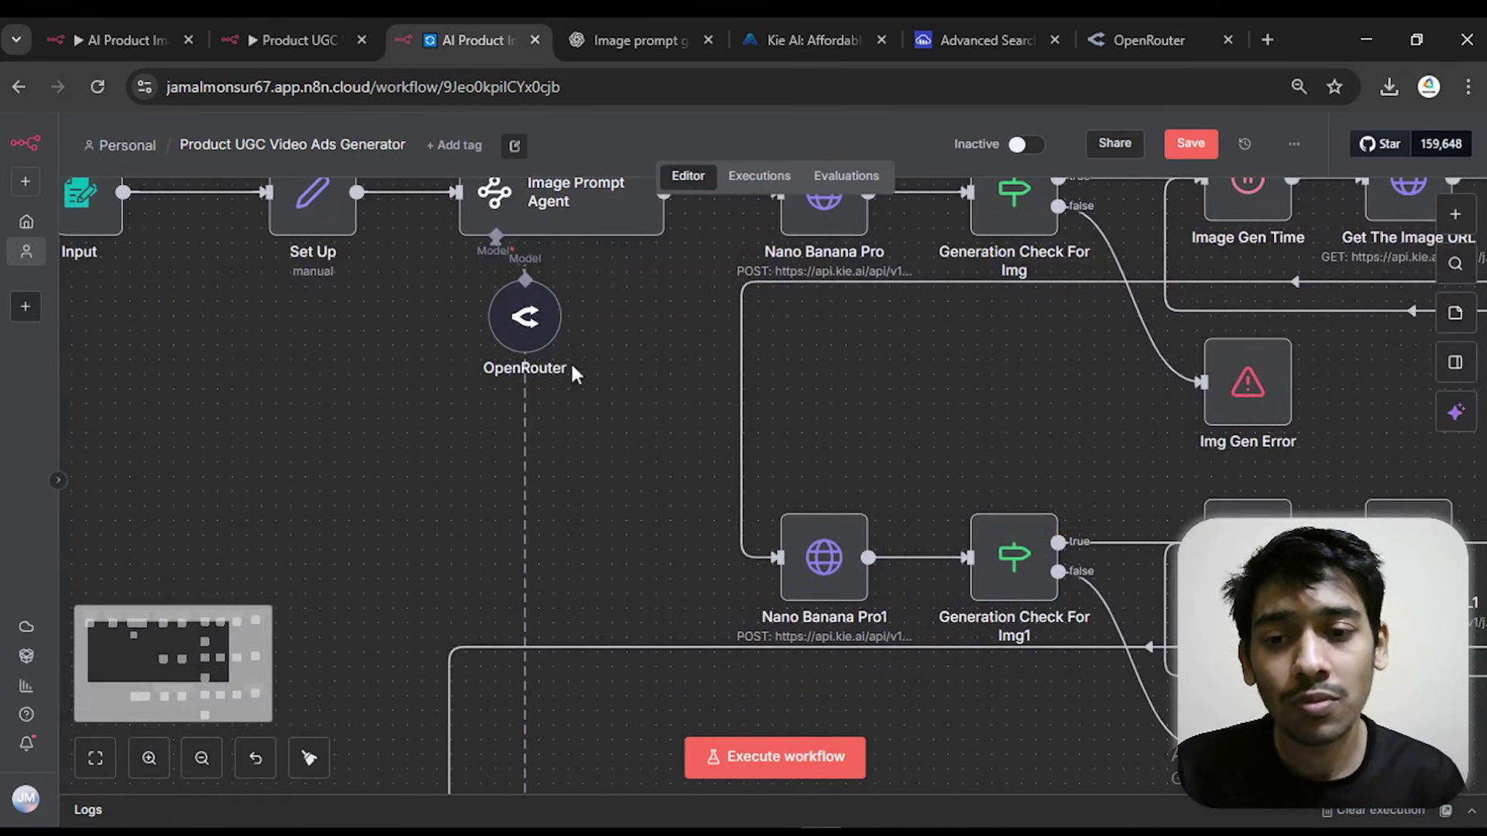
double_click(525, 319)
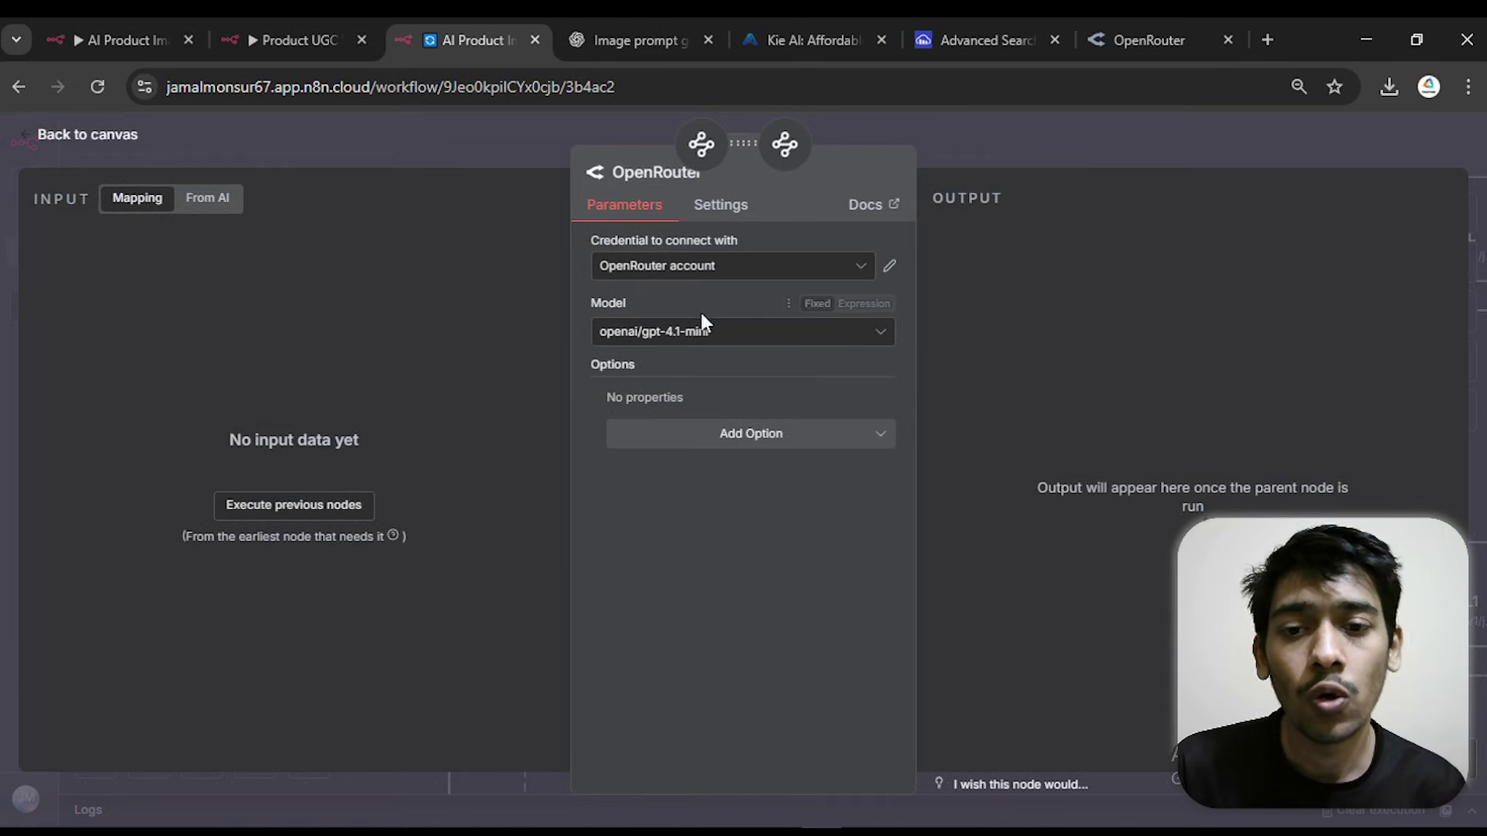
click(681, 266)
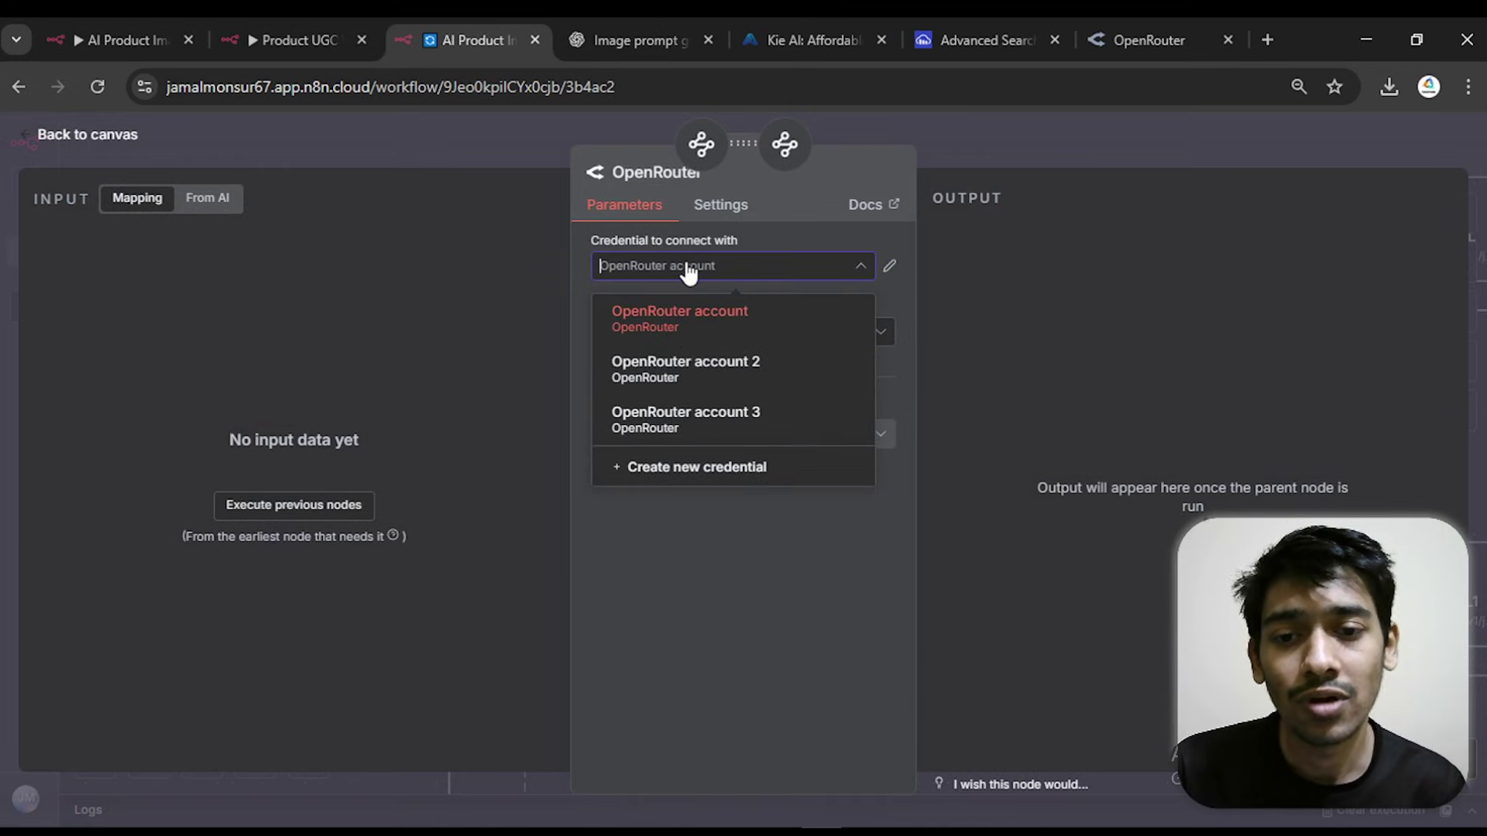
click(688, 467)
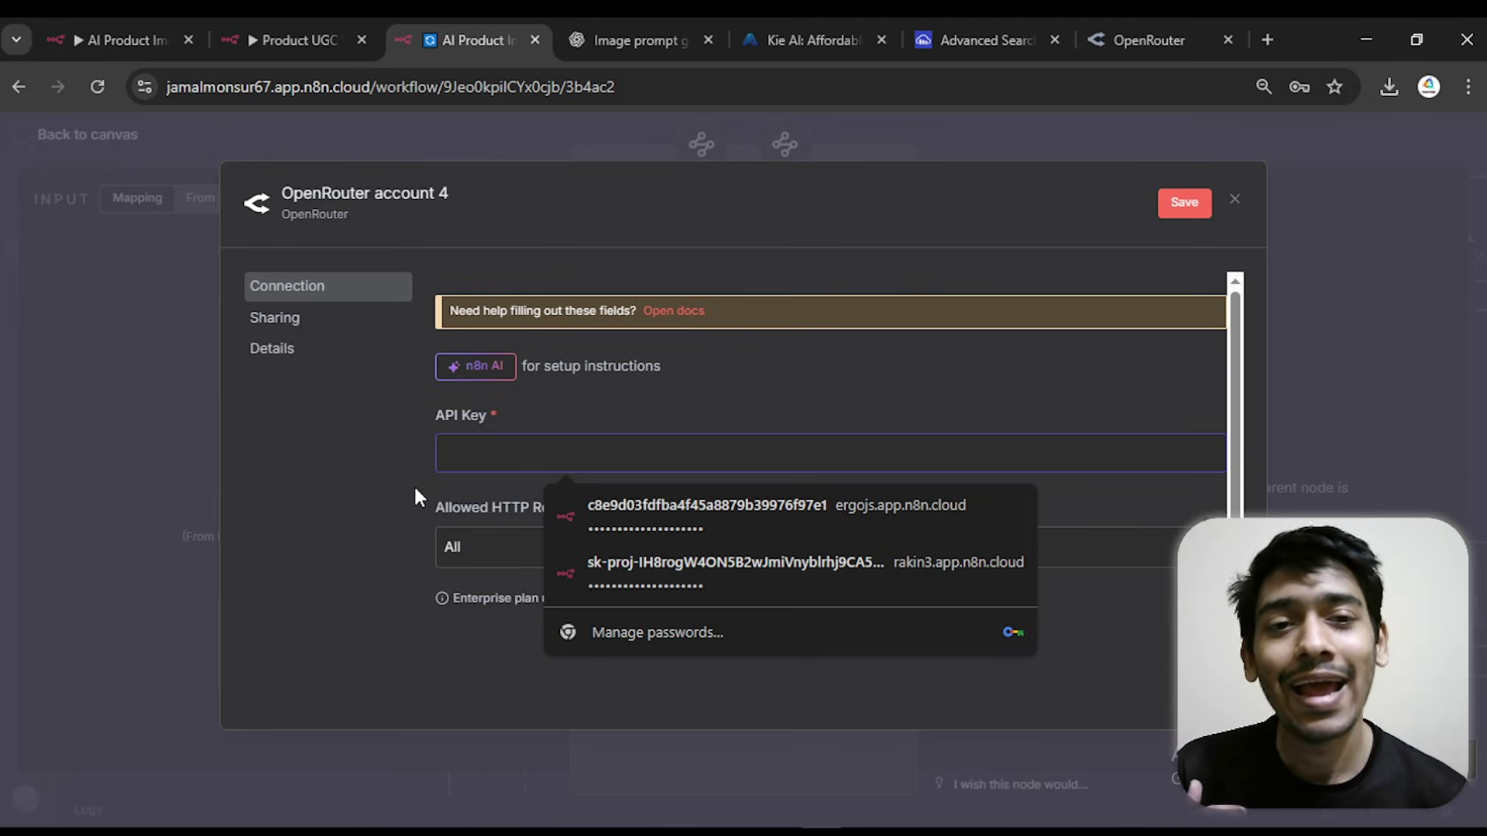
- Switch to the OpenRouter site and open the API Keys page of the account settings
click(1108, 38)
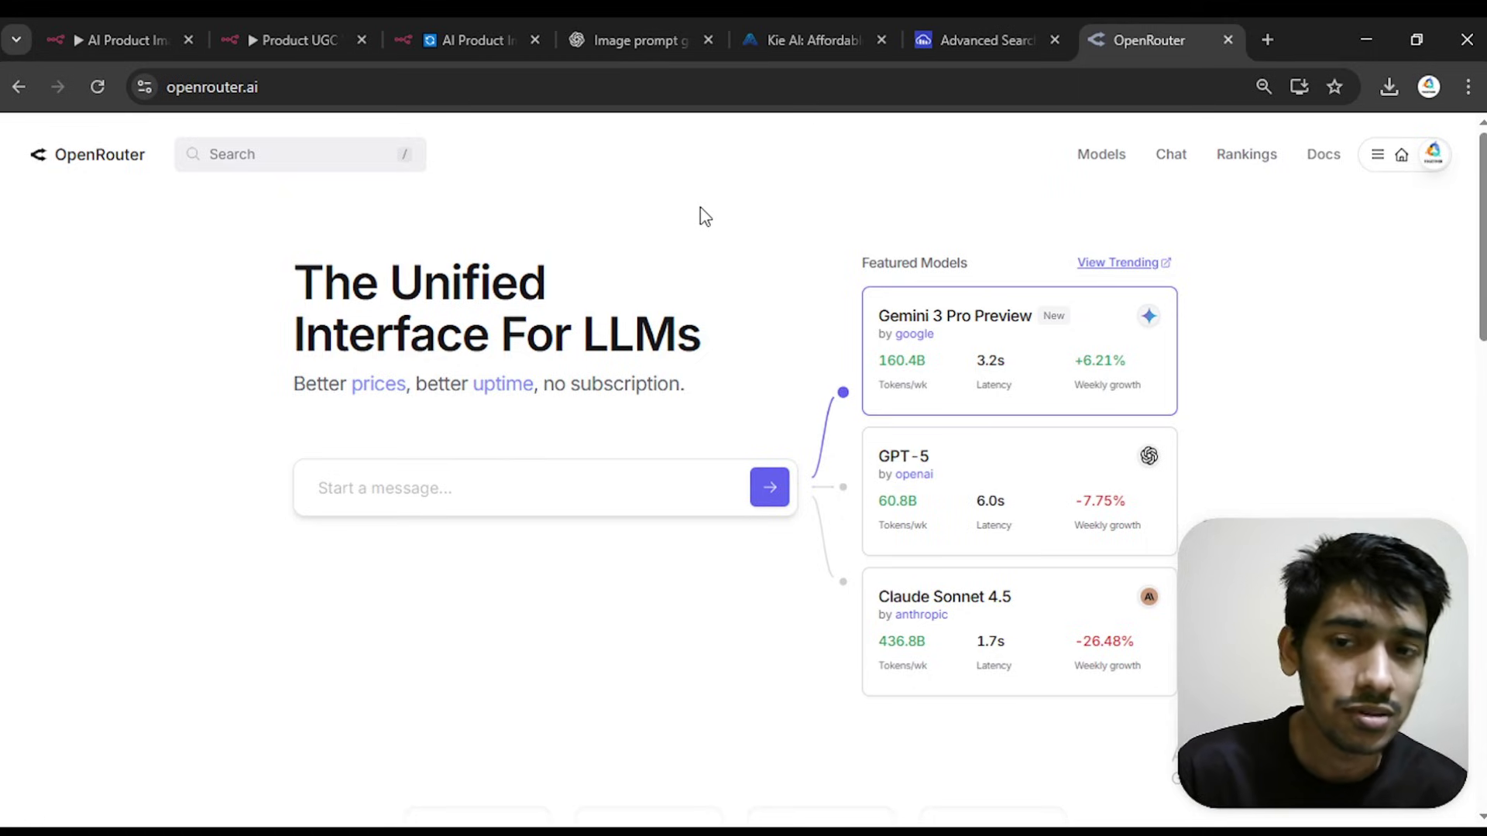
click(1435, 155)
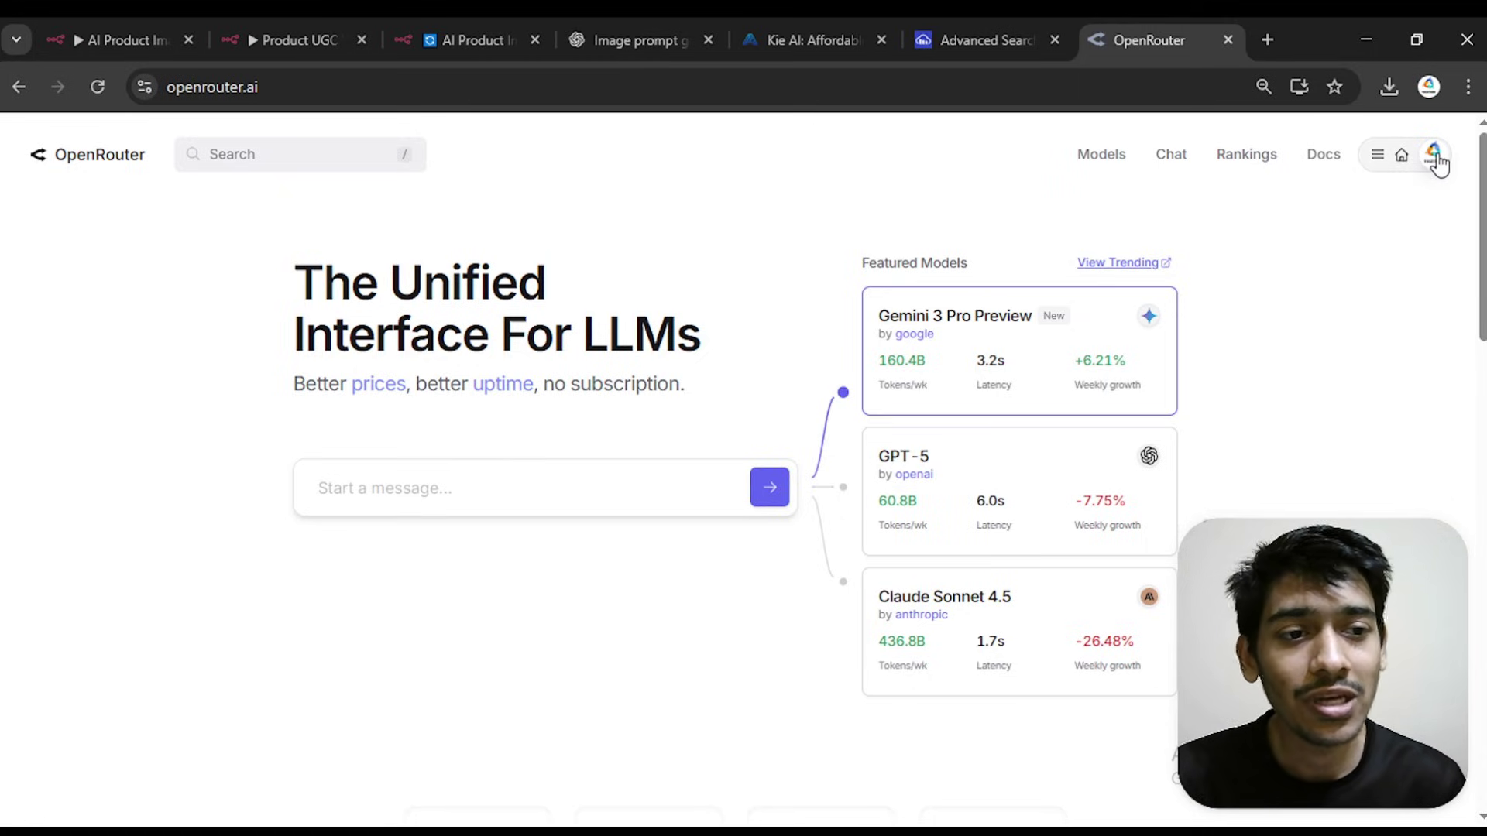
click(1374, 249)
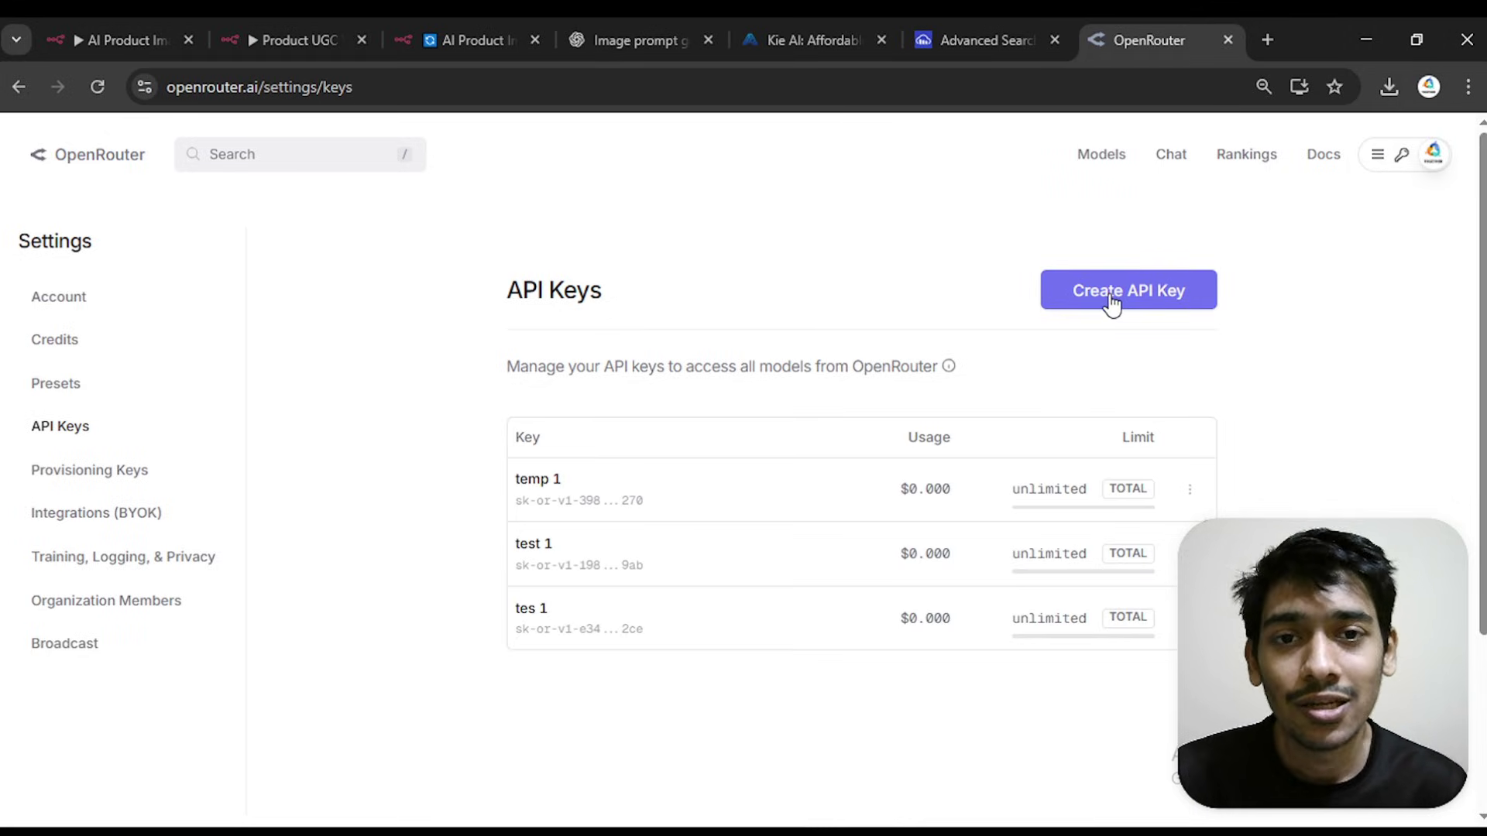
- Switch back to the n8n video workflow and paste the API key into the new OpenRouter credential
click(477, 38)
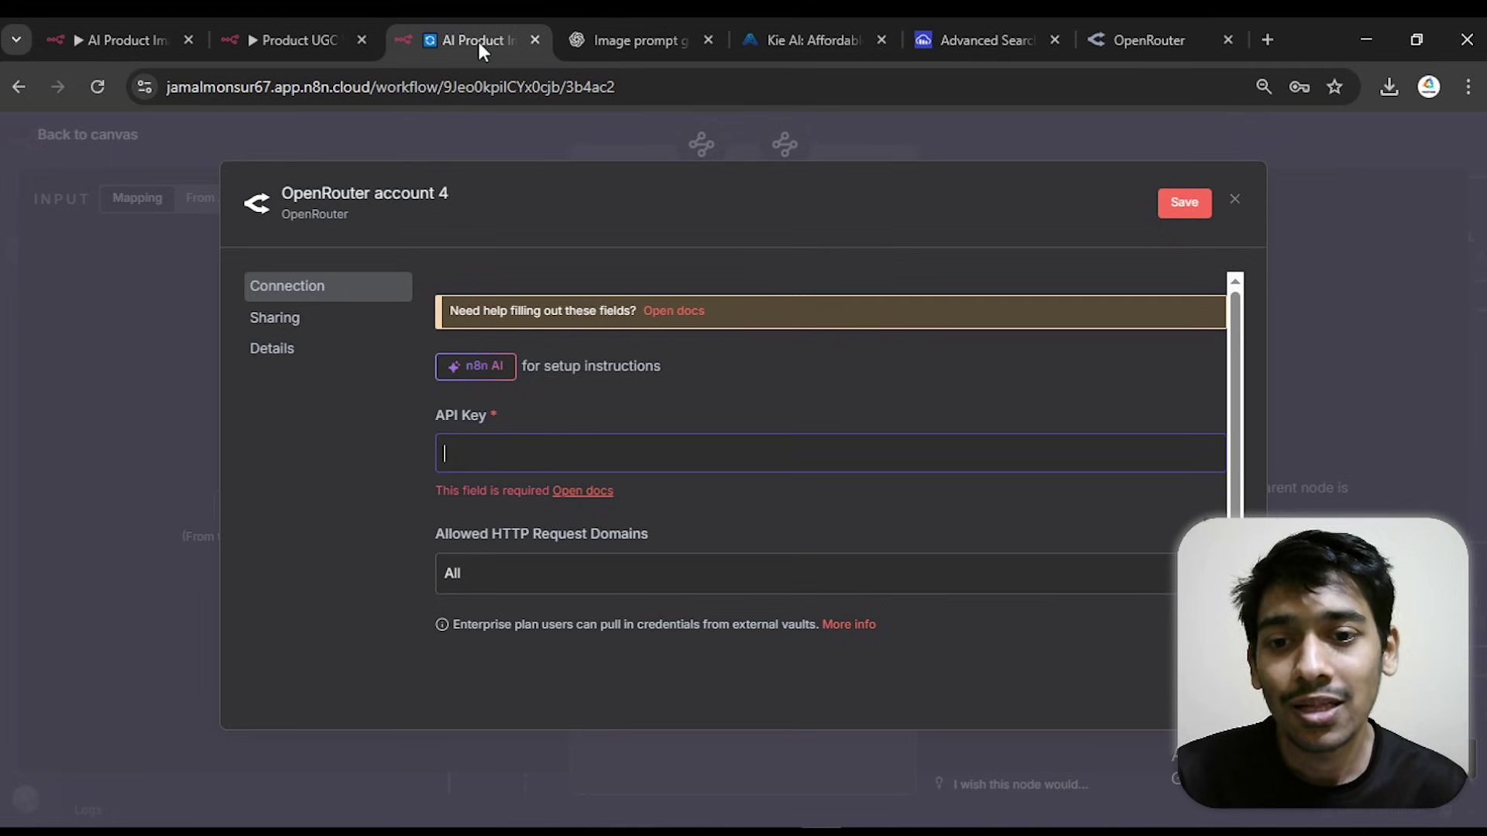
right_click(501, 442)
click(528, 577)
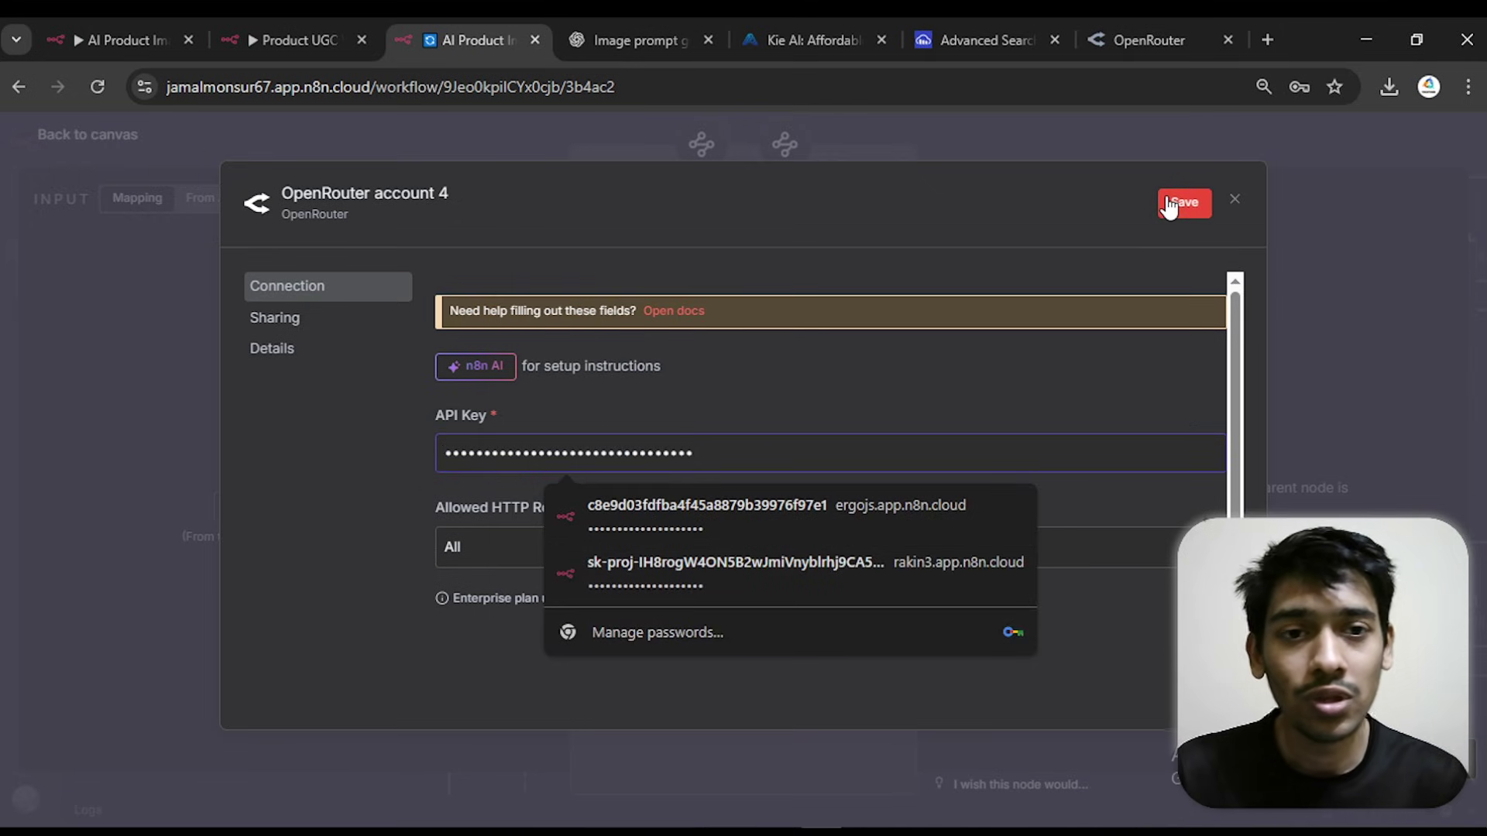
- Switch to the OpenRouter site and open the account's Credits page
click(1112, 22)
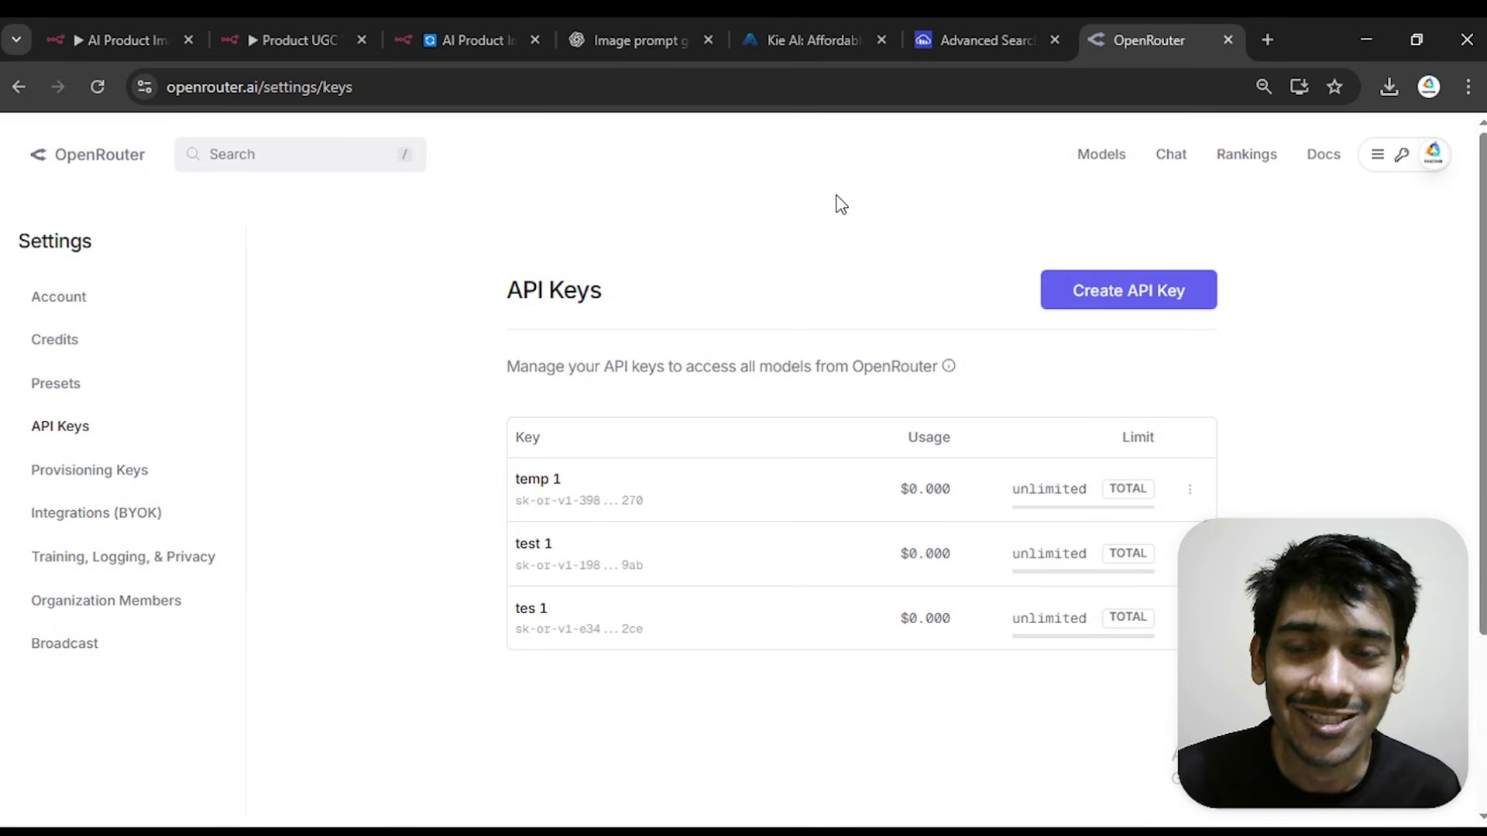
click(118, 341)
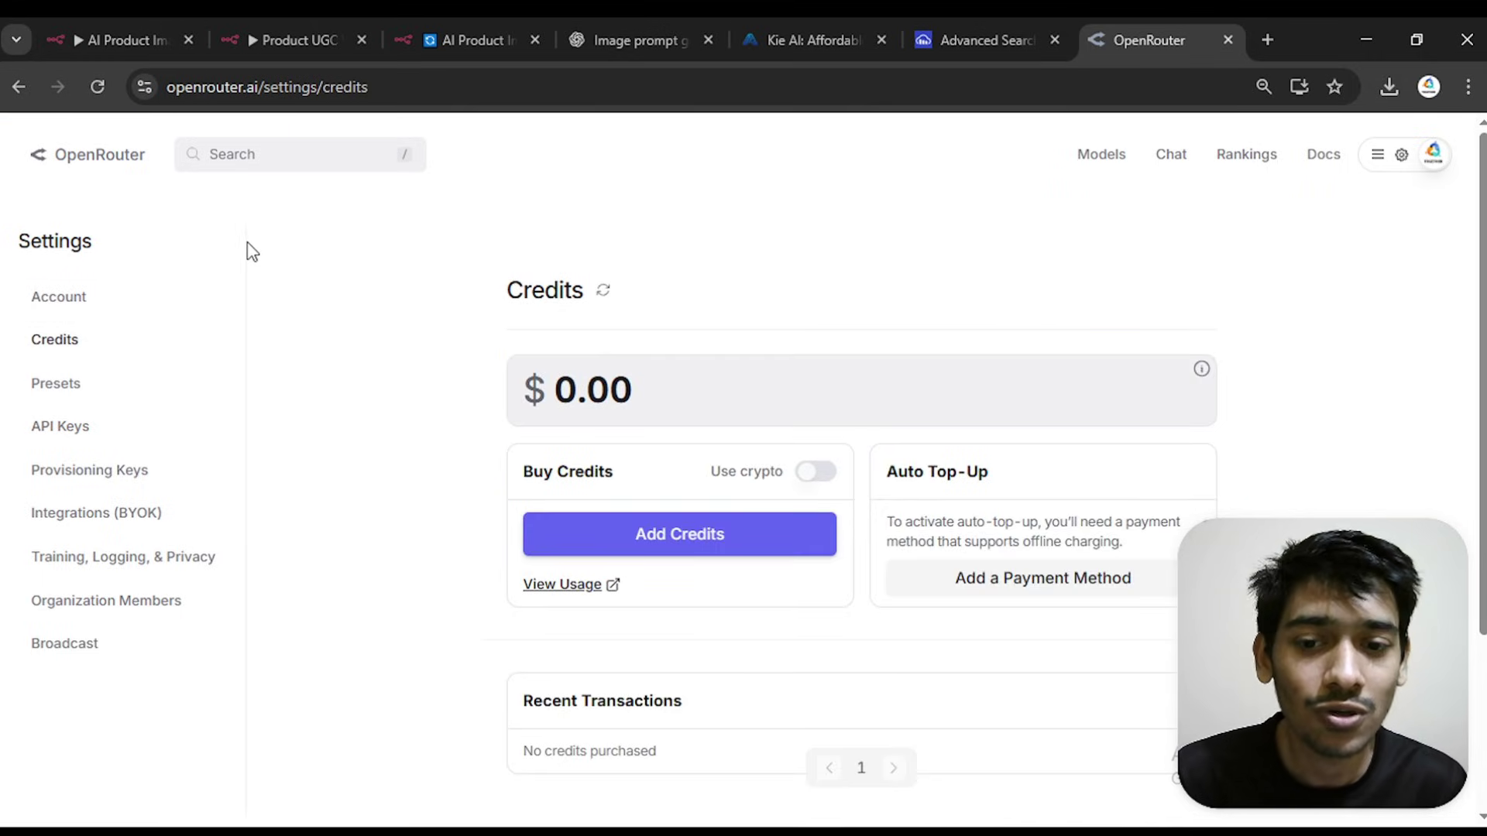
- Return to the n8n video workflow and close the new OpenRouter credential without saving it
click(468, 40)
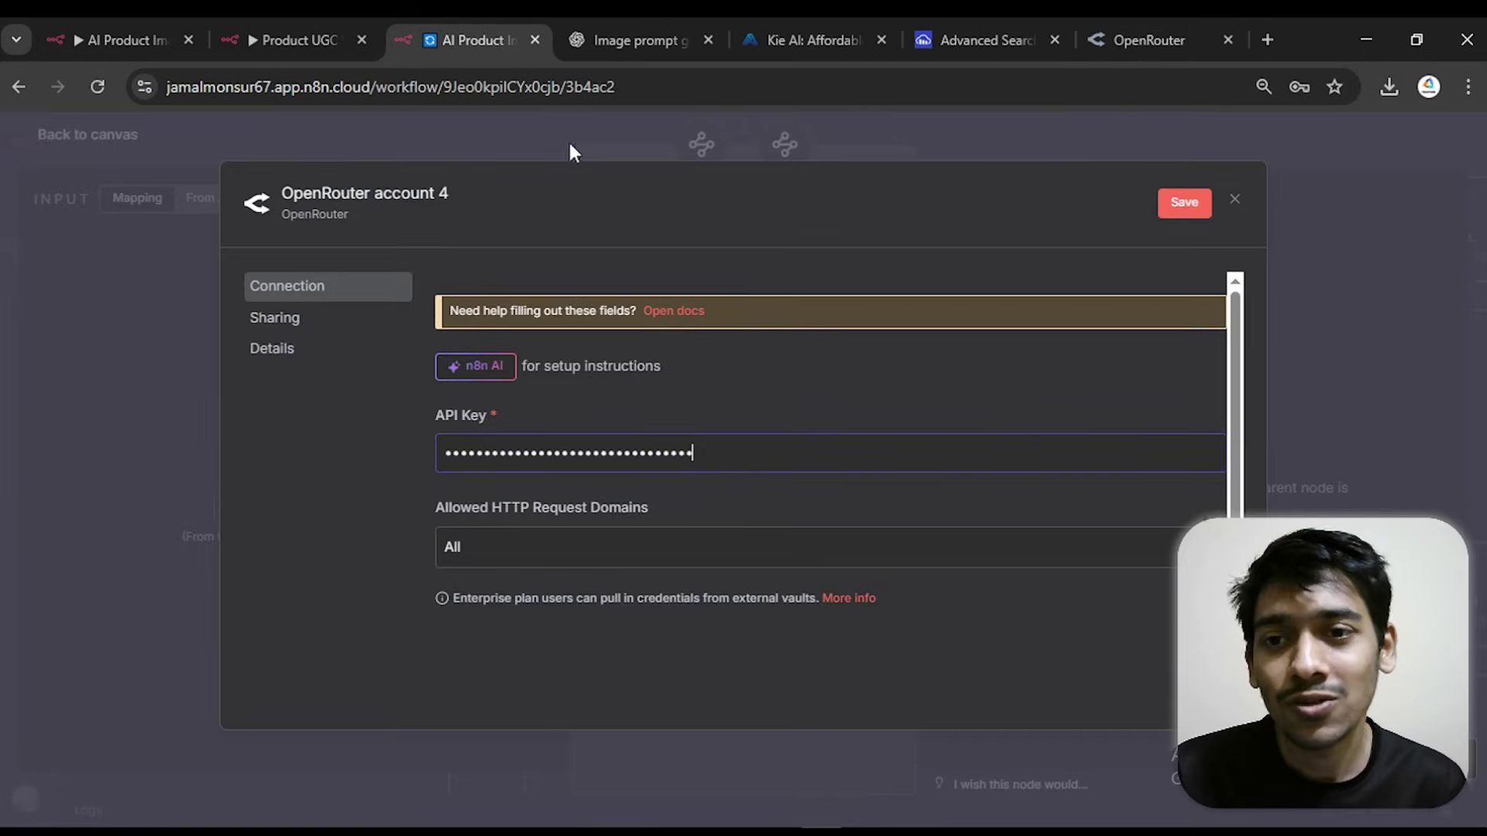
click(1235, 199)
click(800, 521)
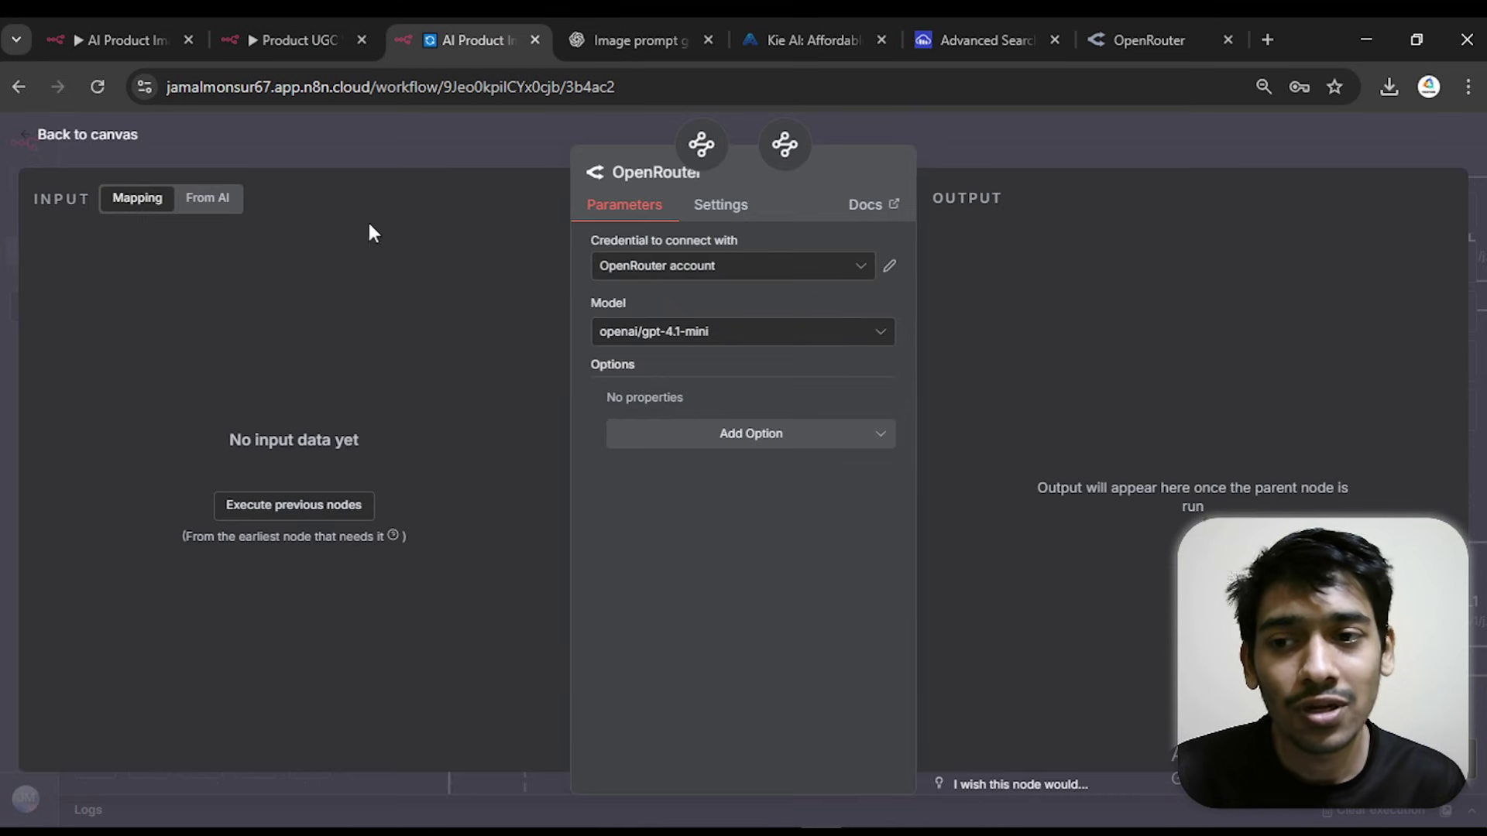
- Leave the OpenRouter node for the canvas and save the Product UGC Video Ads Generator workflow
click(87, 135)
scroll(645, 387, down, 5)
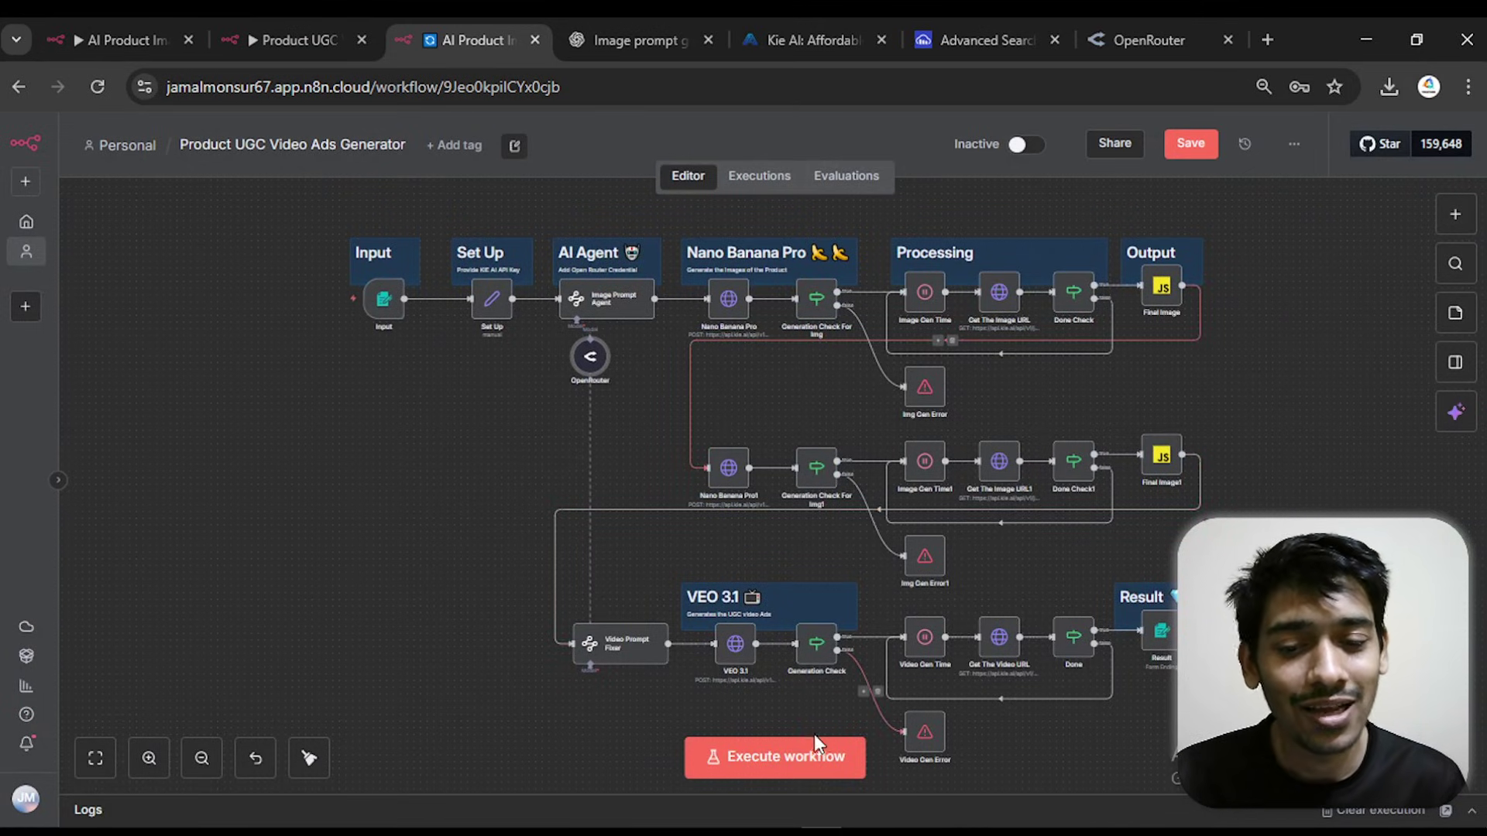
click(1189, 147)
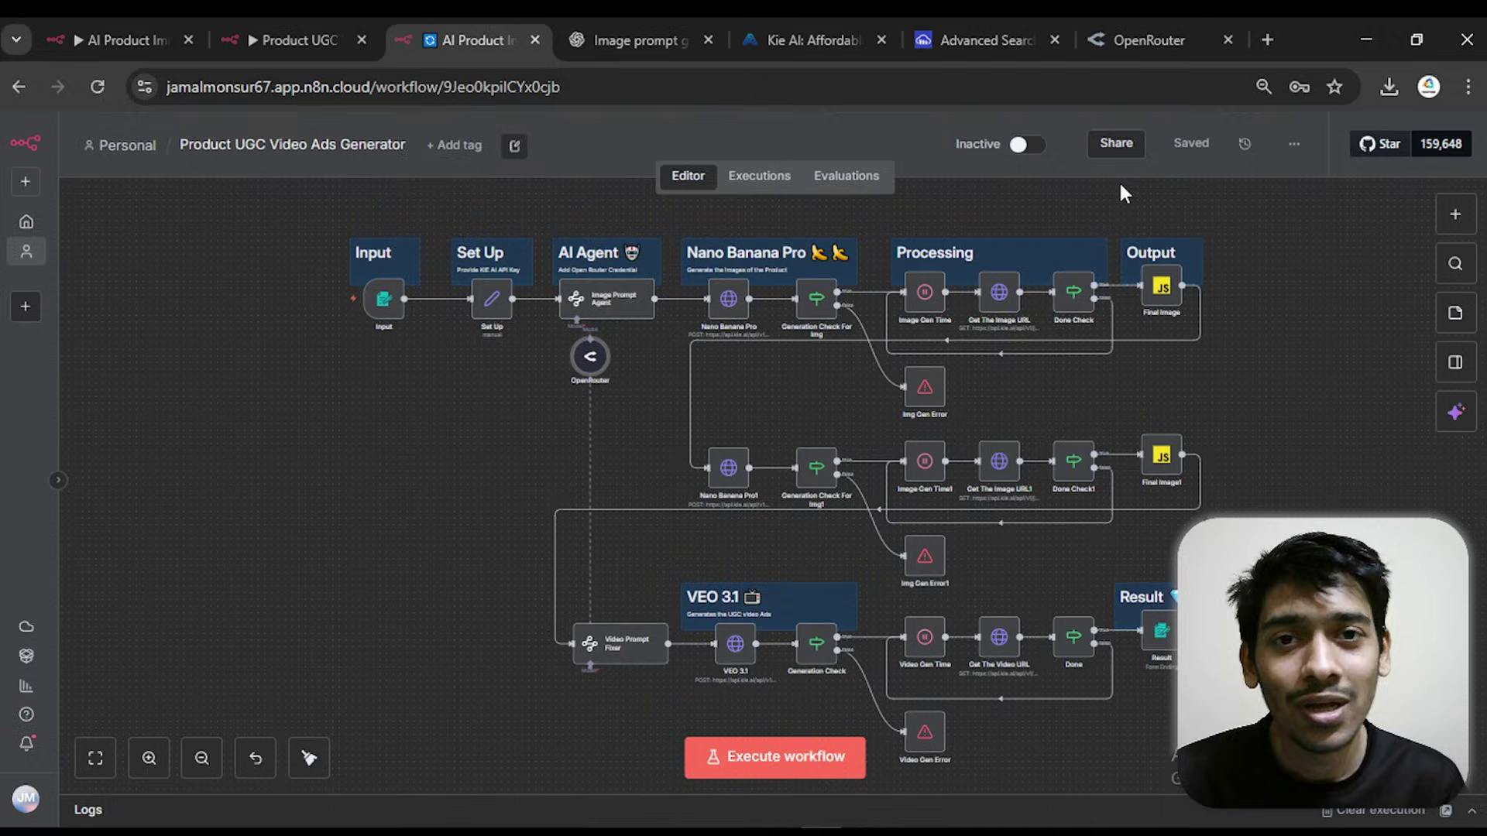
- Execute the video workflow and examine the Product Image URL and Ads Description fields of its test form
click(812, 766)
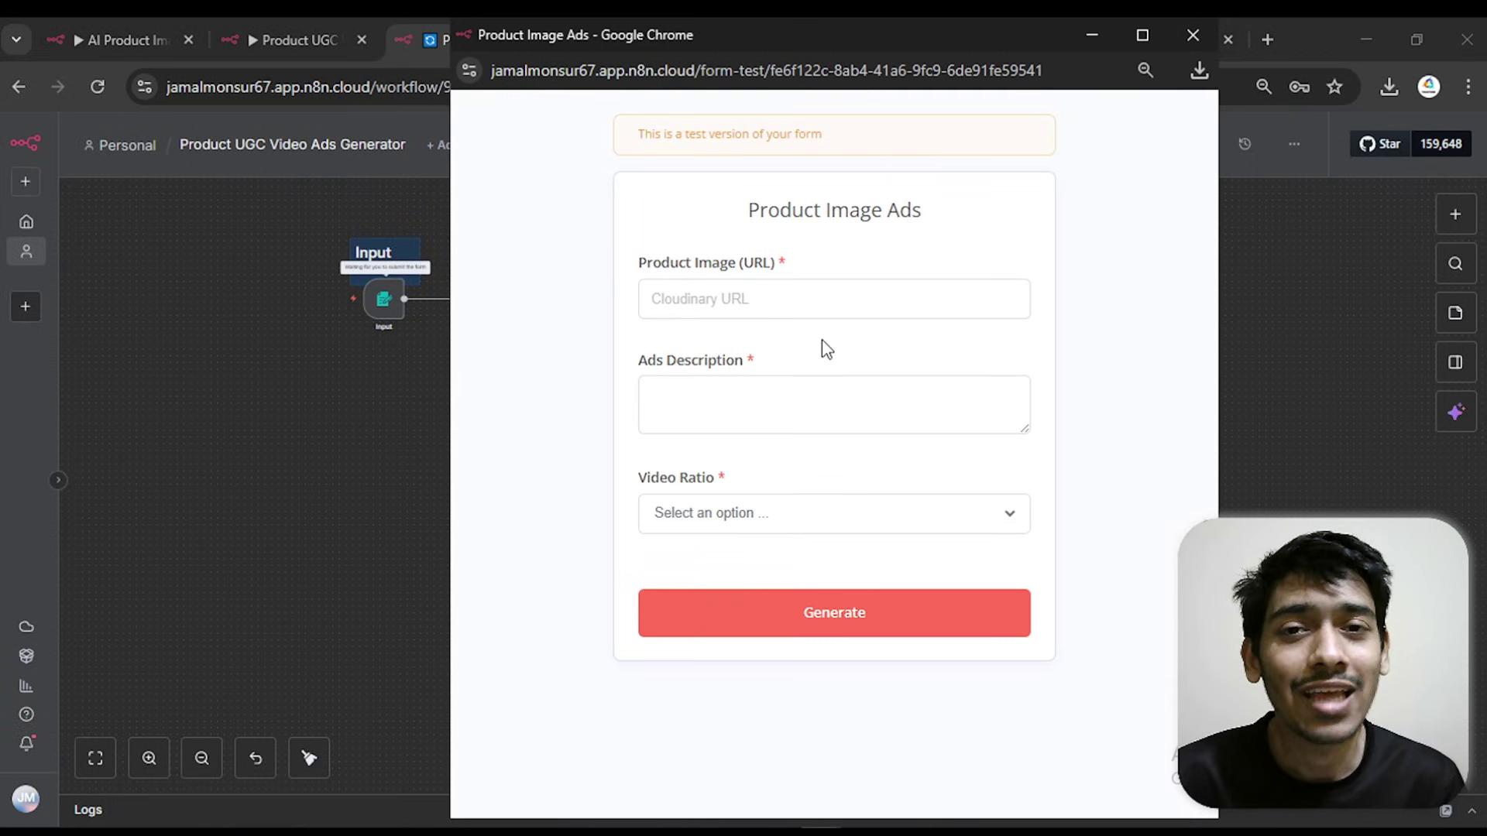
click(813, 298)
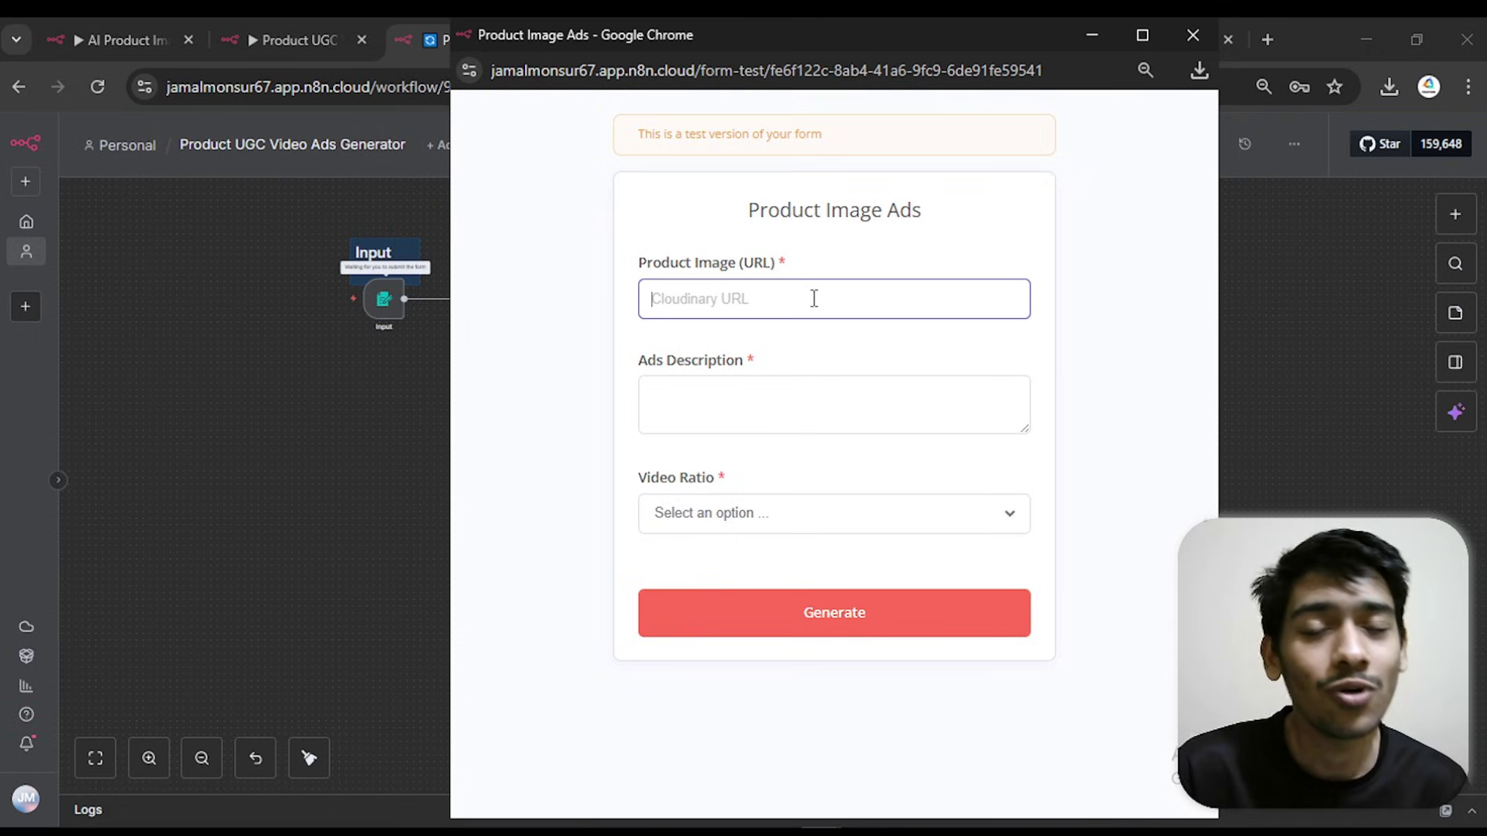
click(784, 410)
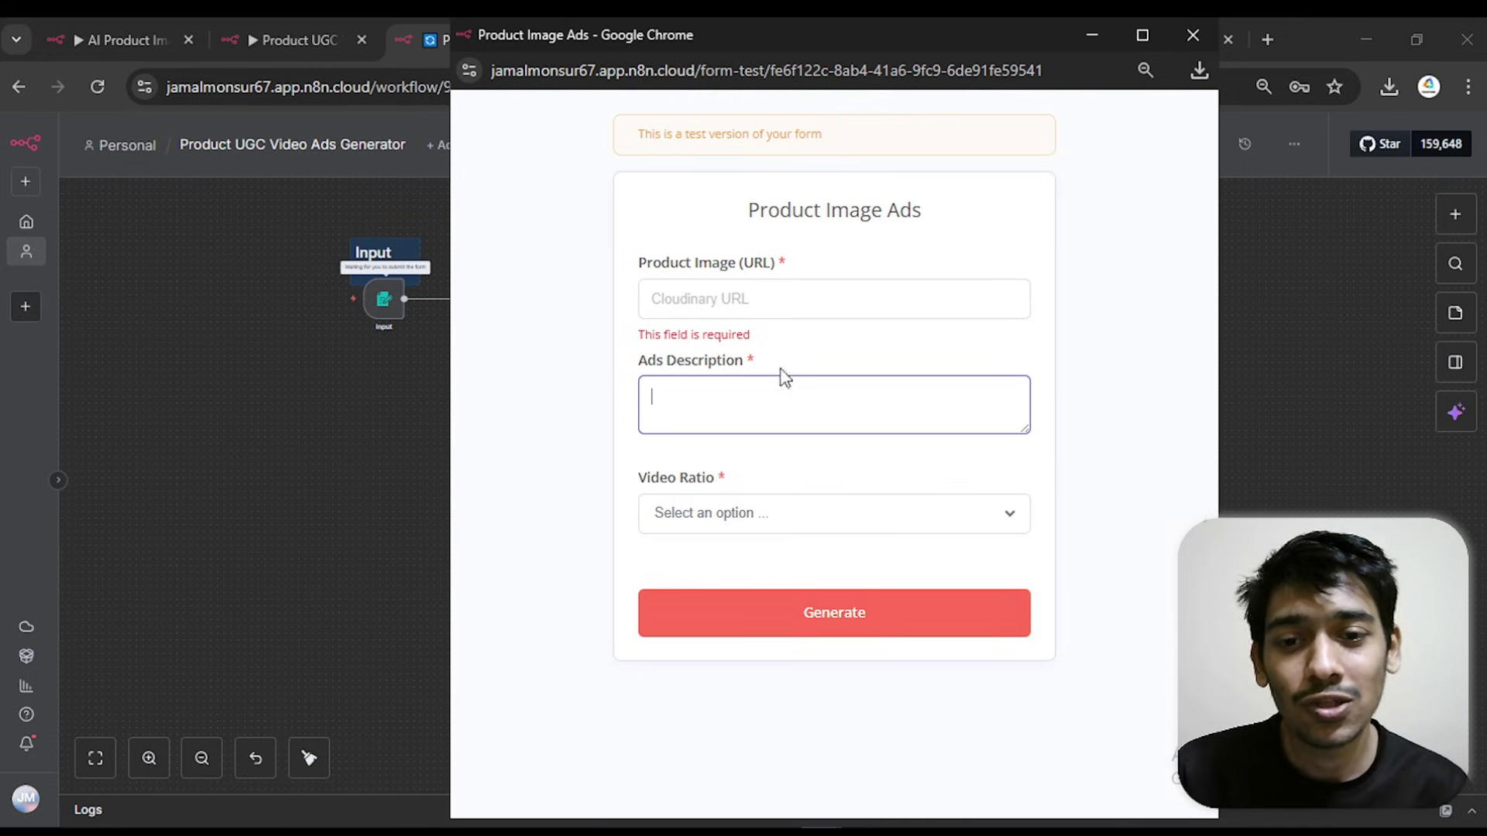
drag(648, 361, 766, 383)
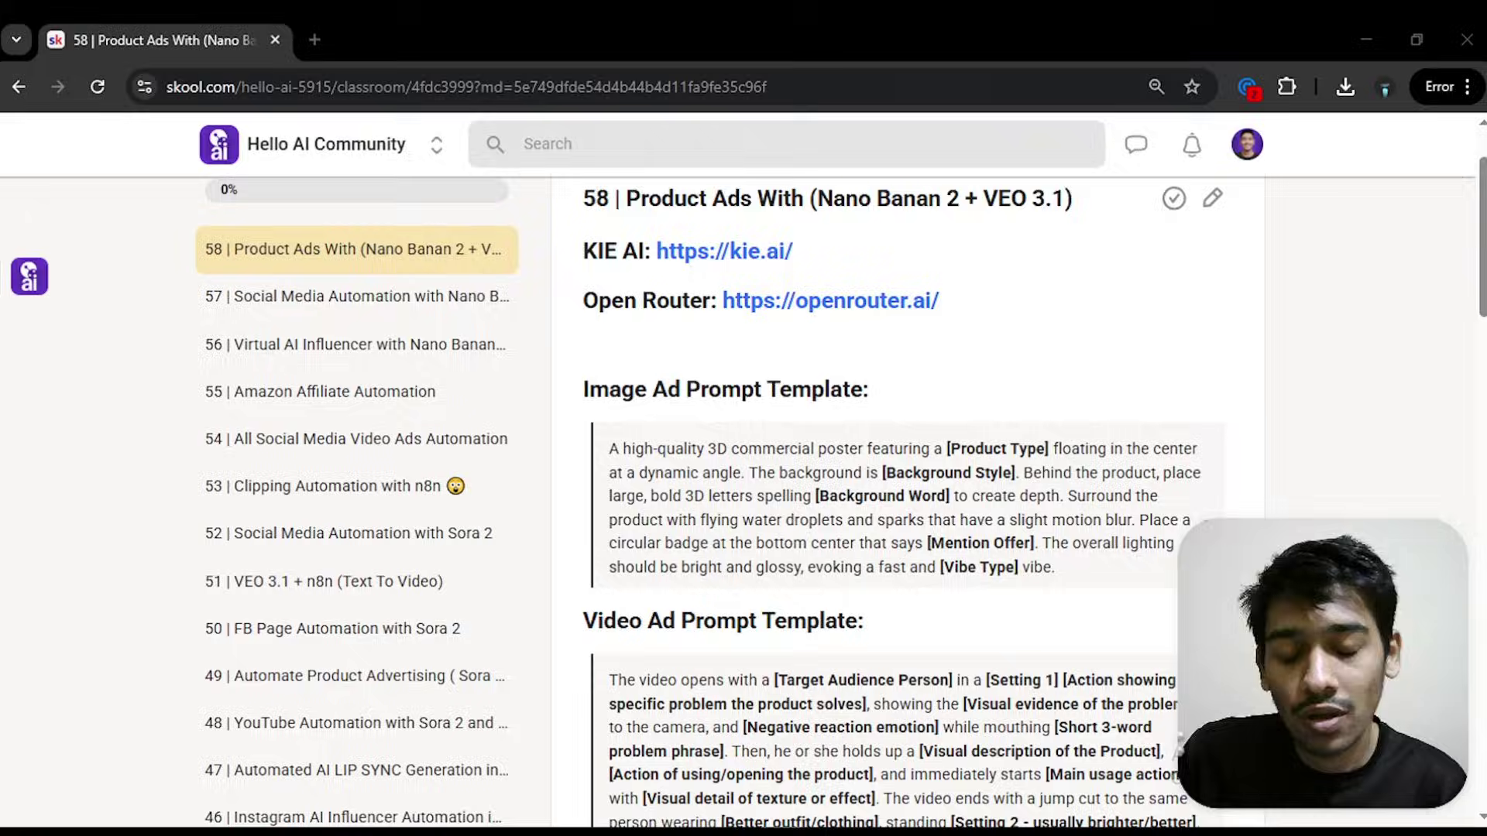
- Copy the full Image Ad Prompt Template text from lesson 58 in the Hello AI Community classroom
scroll(361, 206, up, 2)
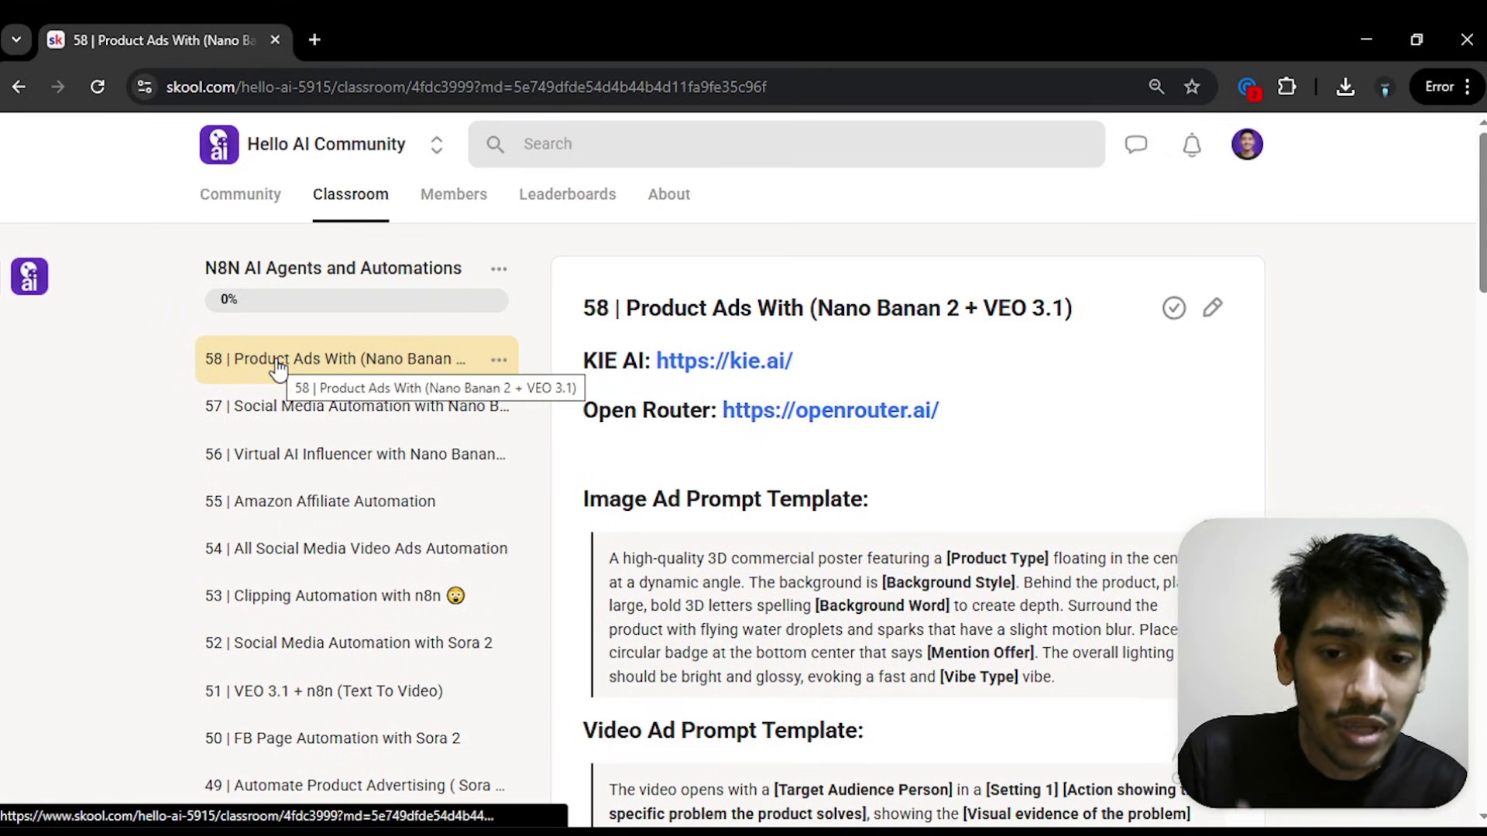
scroll(588, 384, down, 2)
drag(591, 383, 898, 392)
mouse_move(1068, 565)
mouse_down()
mouse_move(959, 567)
mouse_move(612, 448)
mouse_move(1055, 569)
mouse_up()
click(610, 455)
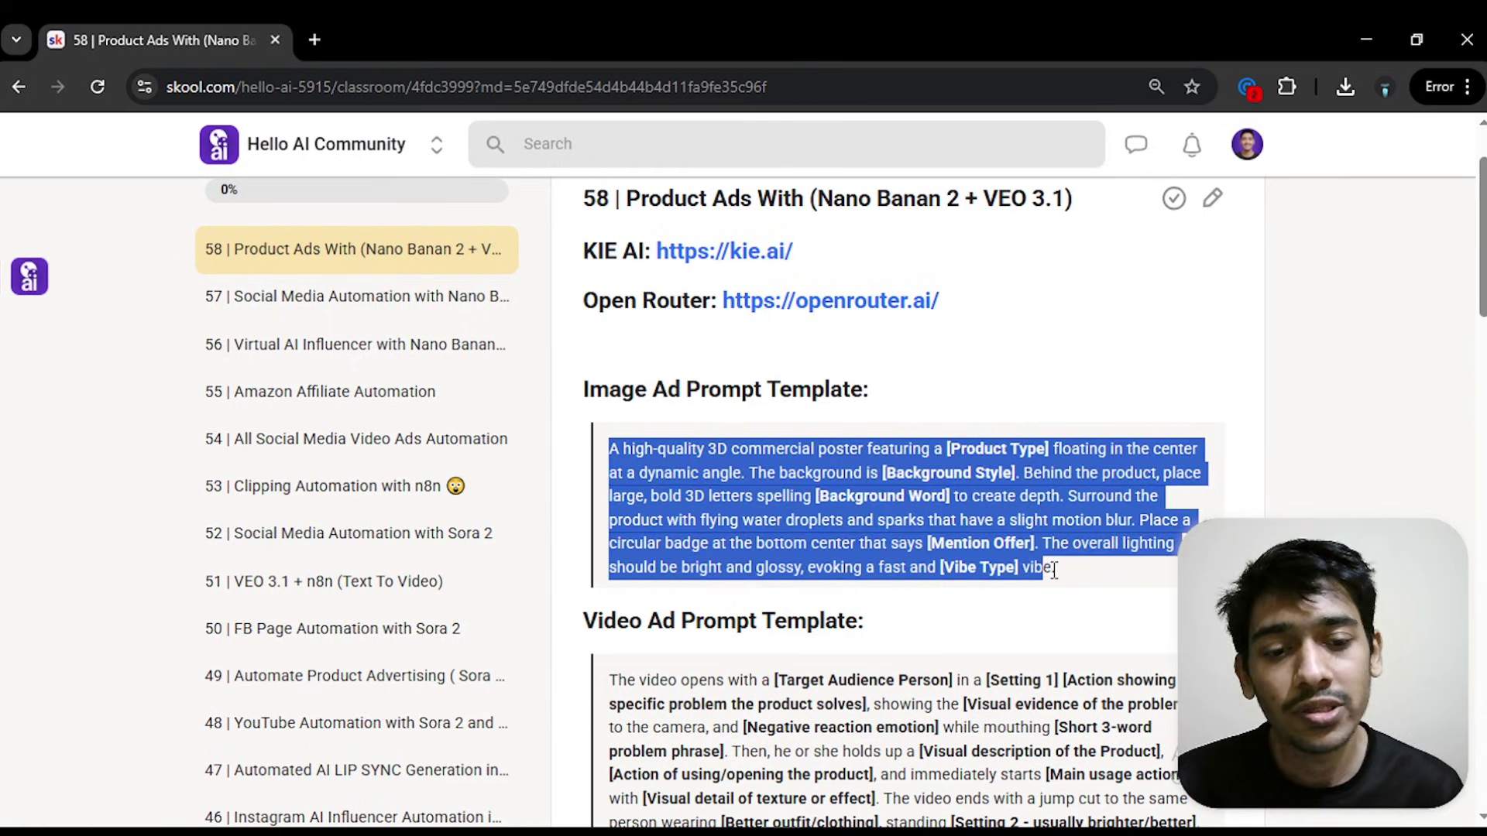
right_click(1055, 571)
click(998, 218)
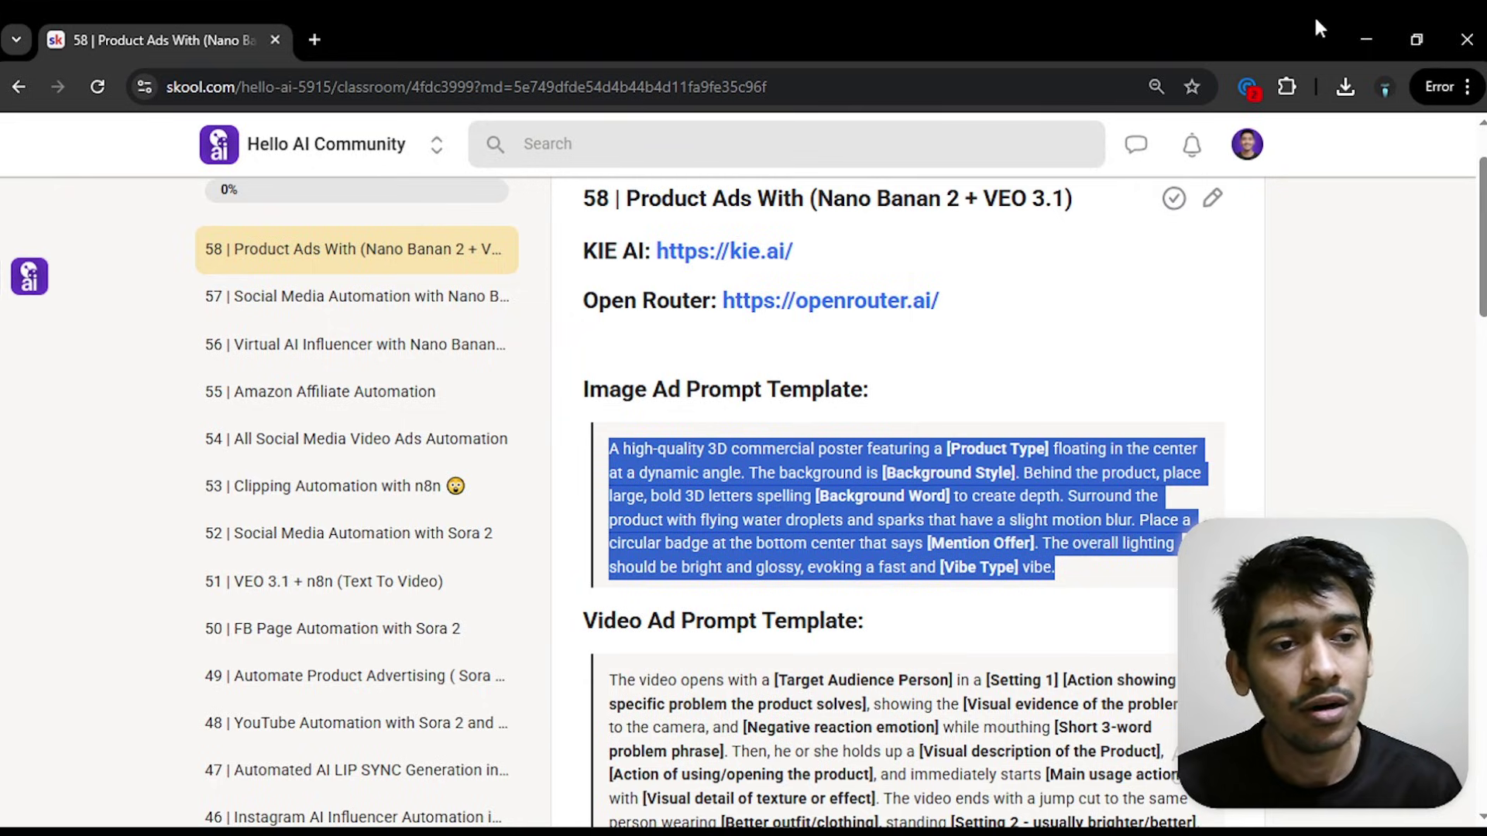
- Switch to the ChatGPT image prompt conversation and examine the template message, its closing question and the final image prompt
click(1348, 19)
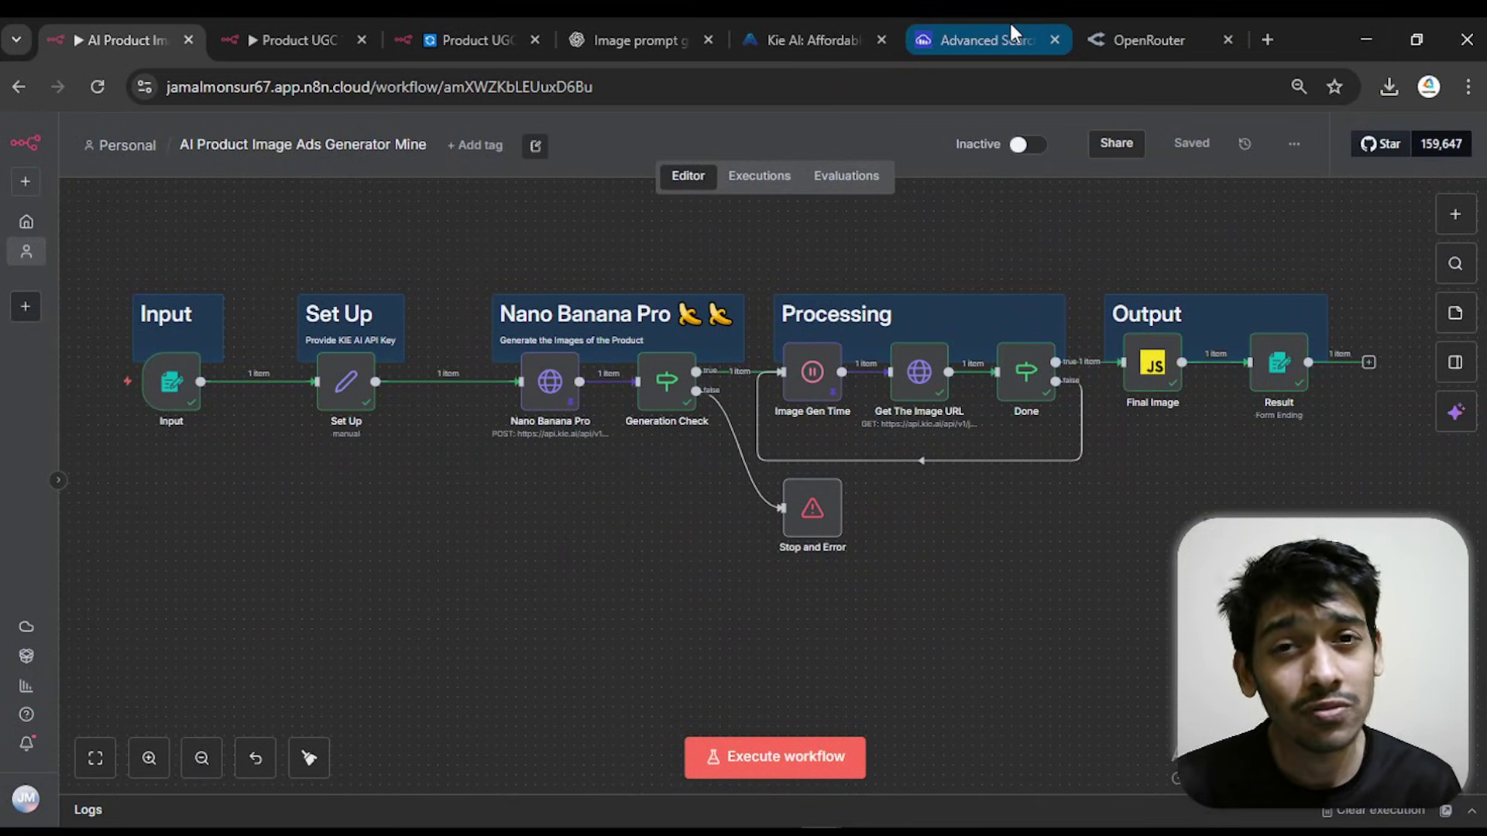
click(643, 31)
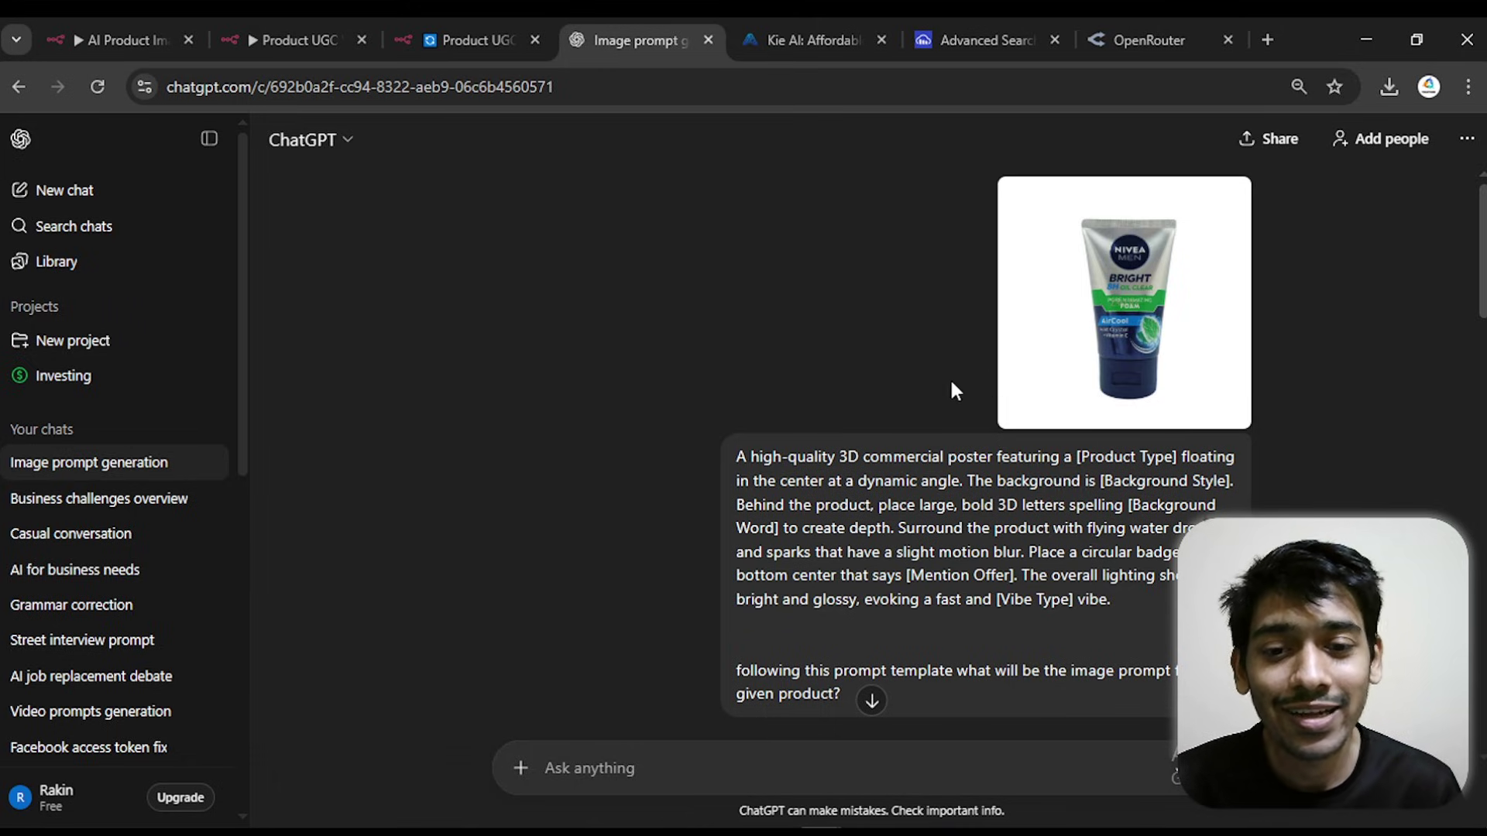
drag(736, 457, 1151, 603)
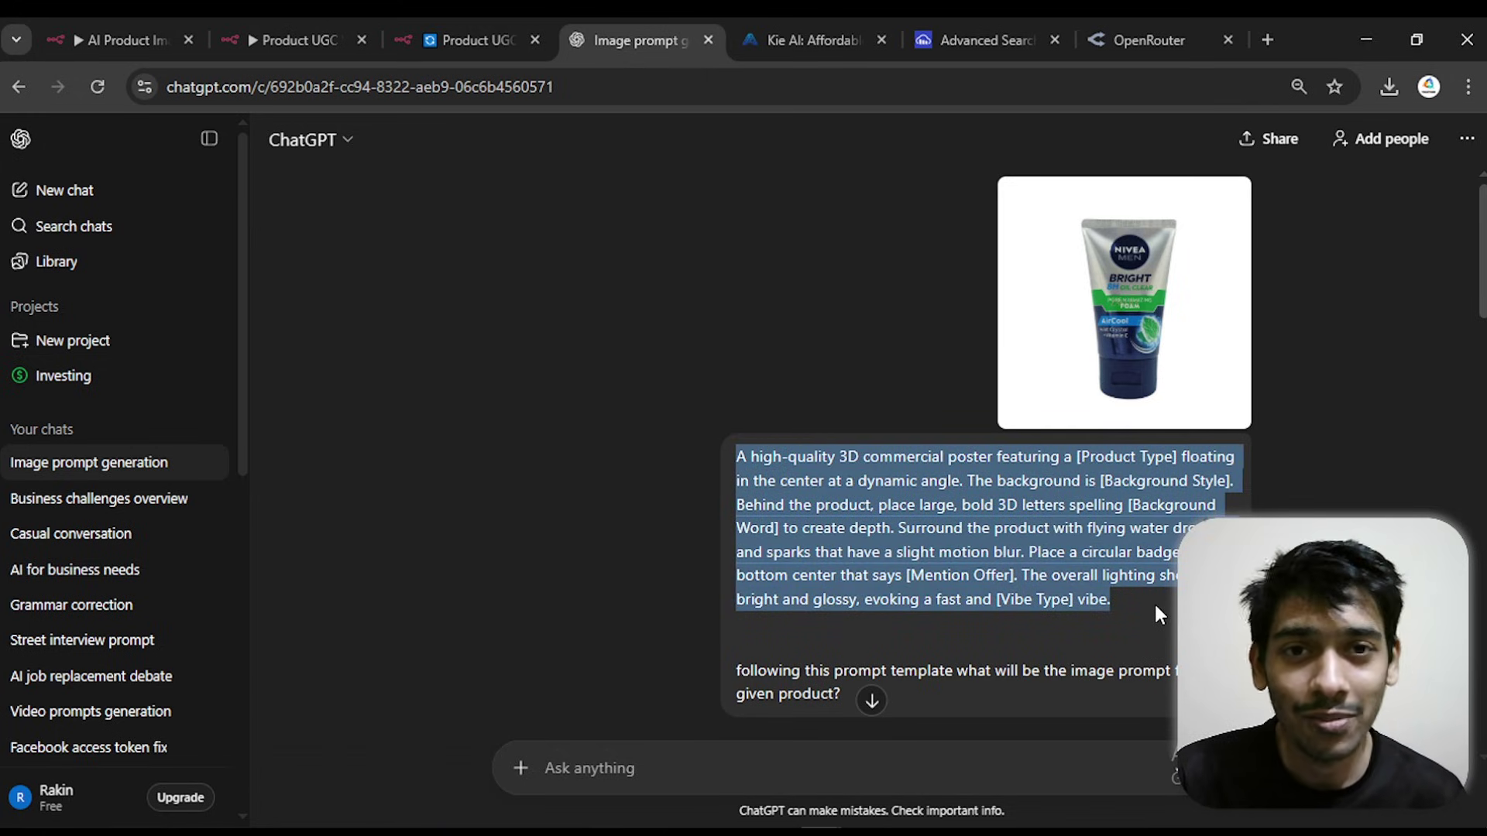
scroll(964, 577, down, 2)
drag(741, 561, 1003, 570)
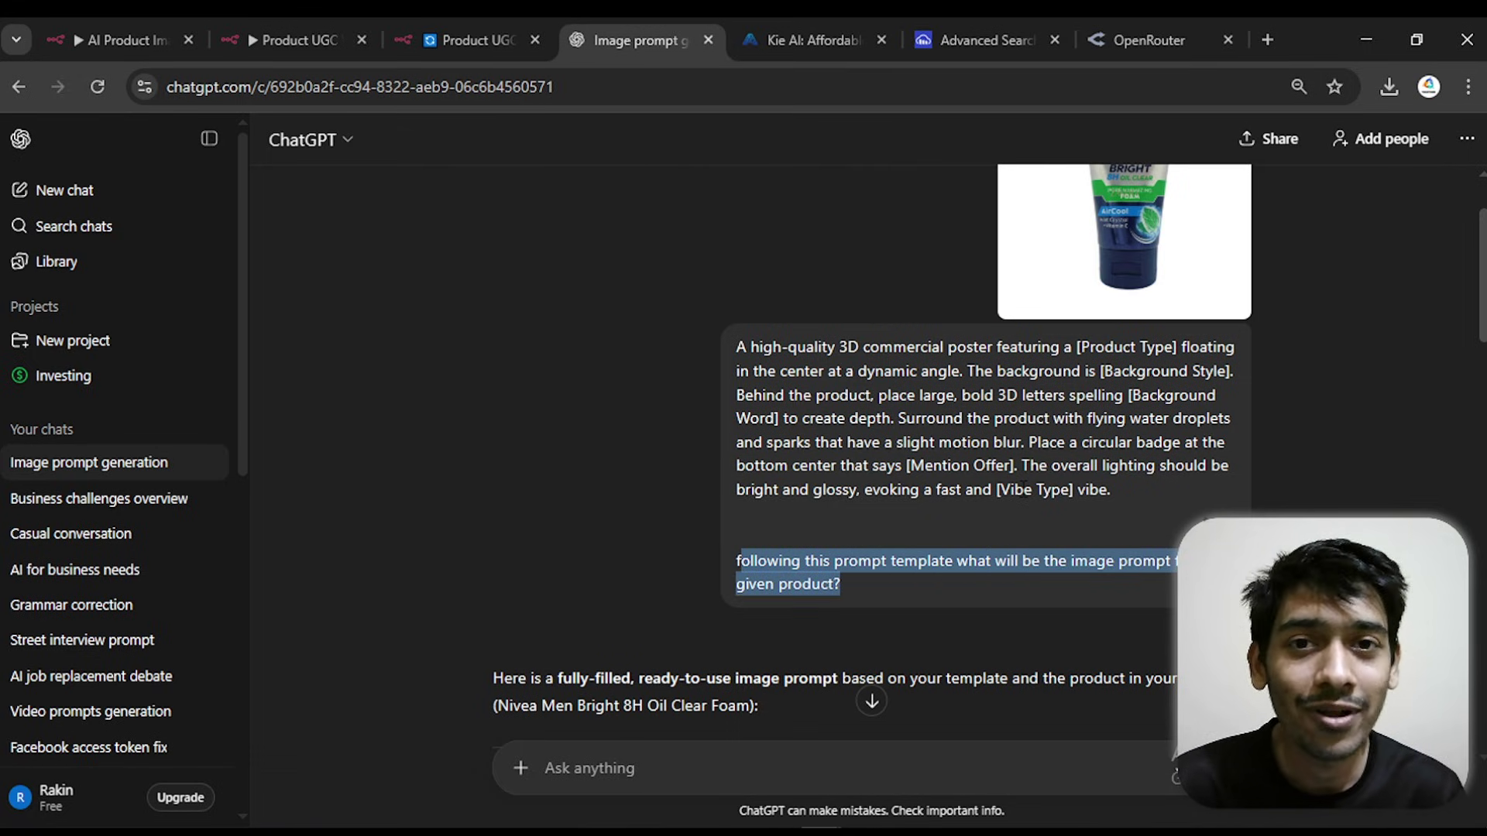
scroll(1007, 568, up, 1)
scroll(1023, 496, down, 5)
drag(488, 498, 848, 636)
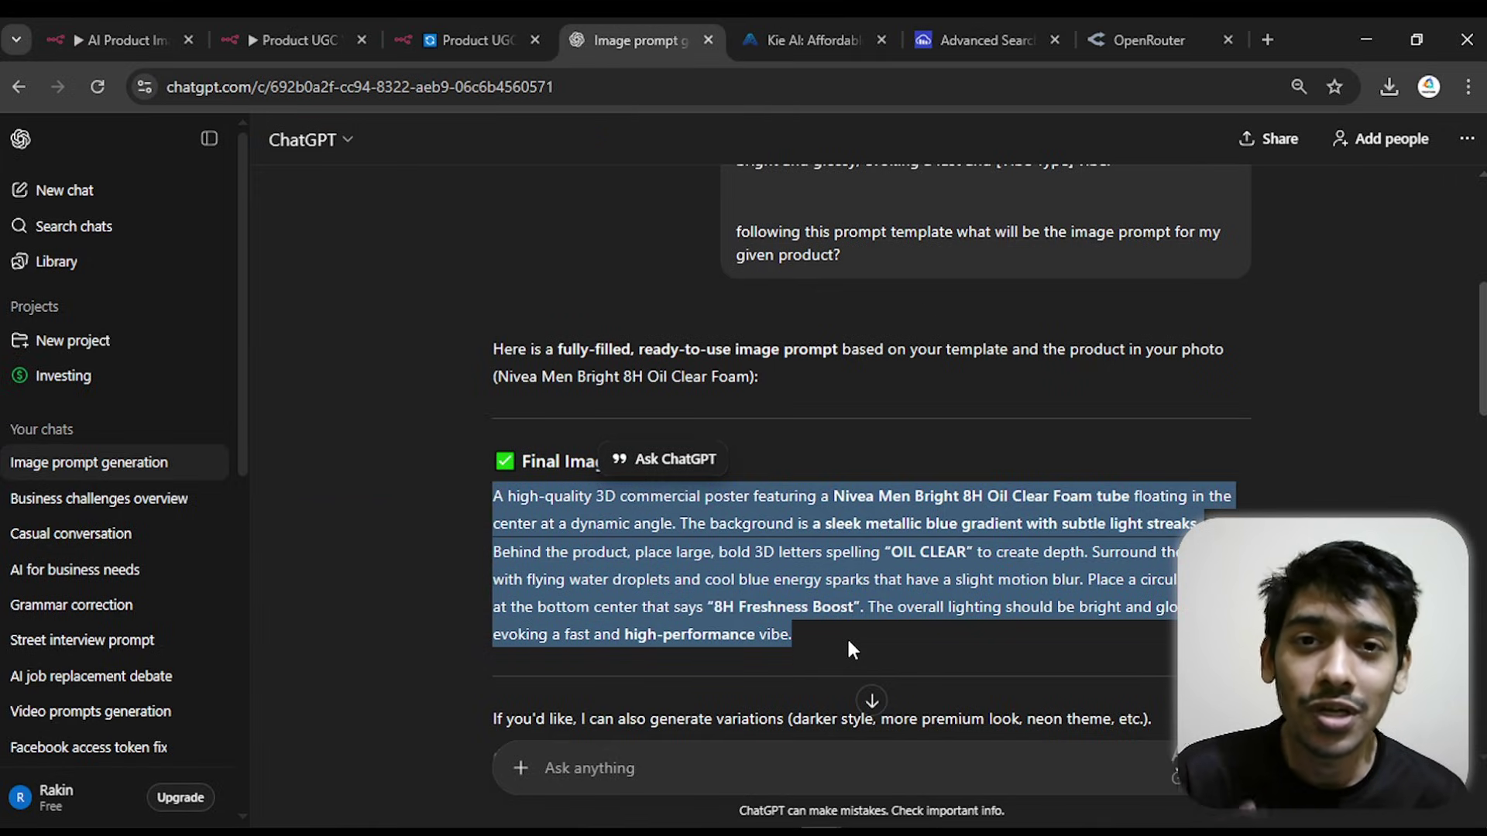
- Examine the second product photo and highlight the video prompt template text in the same ChatGPT conversation
scroll(848, 637, down, 3)
scroll(847, 650, down, 4)
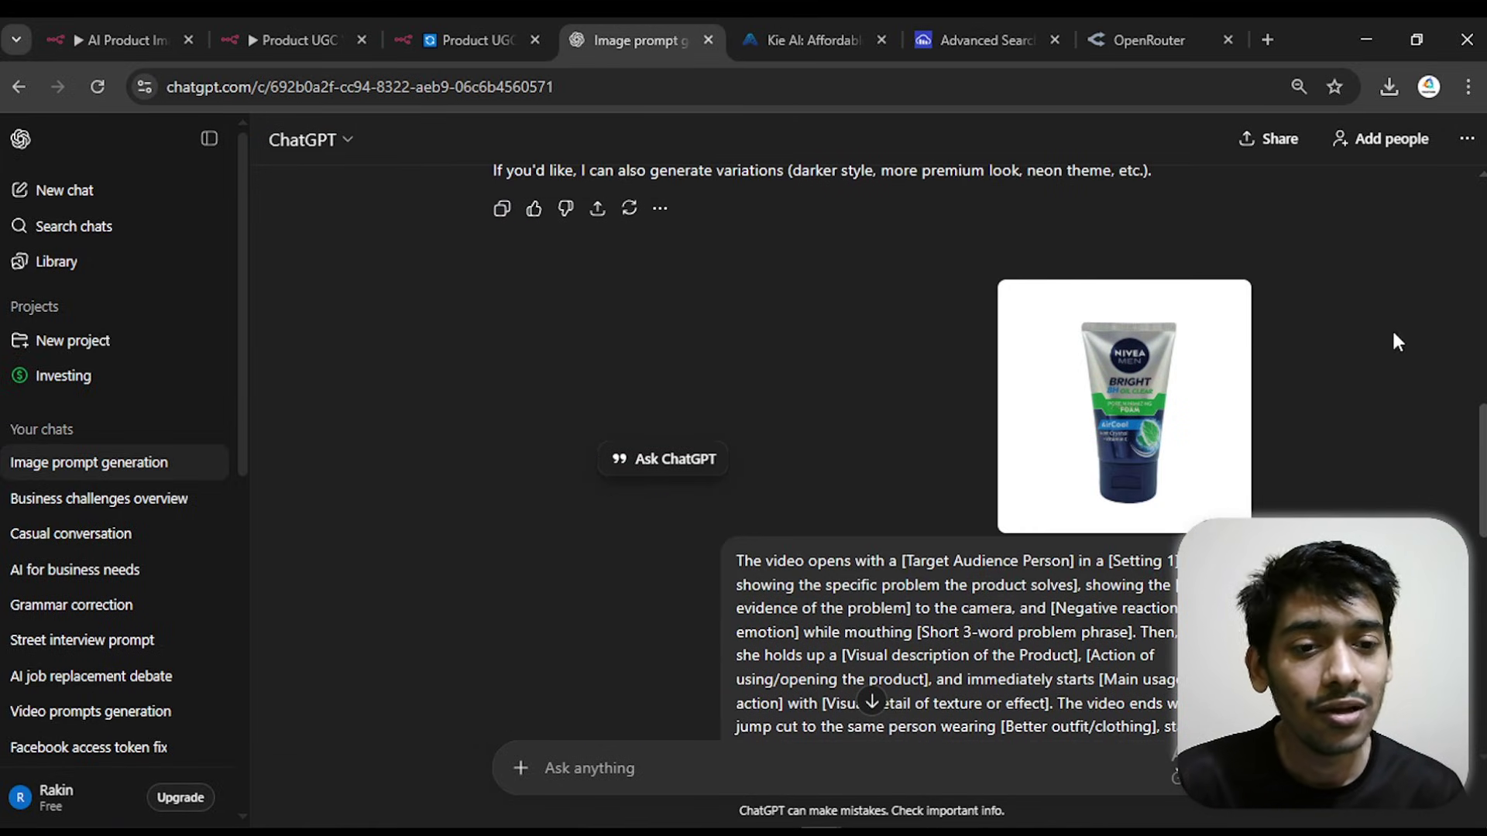
scroll(1084, 343, down, 2)
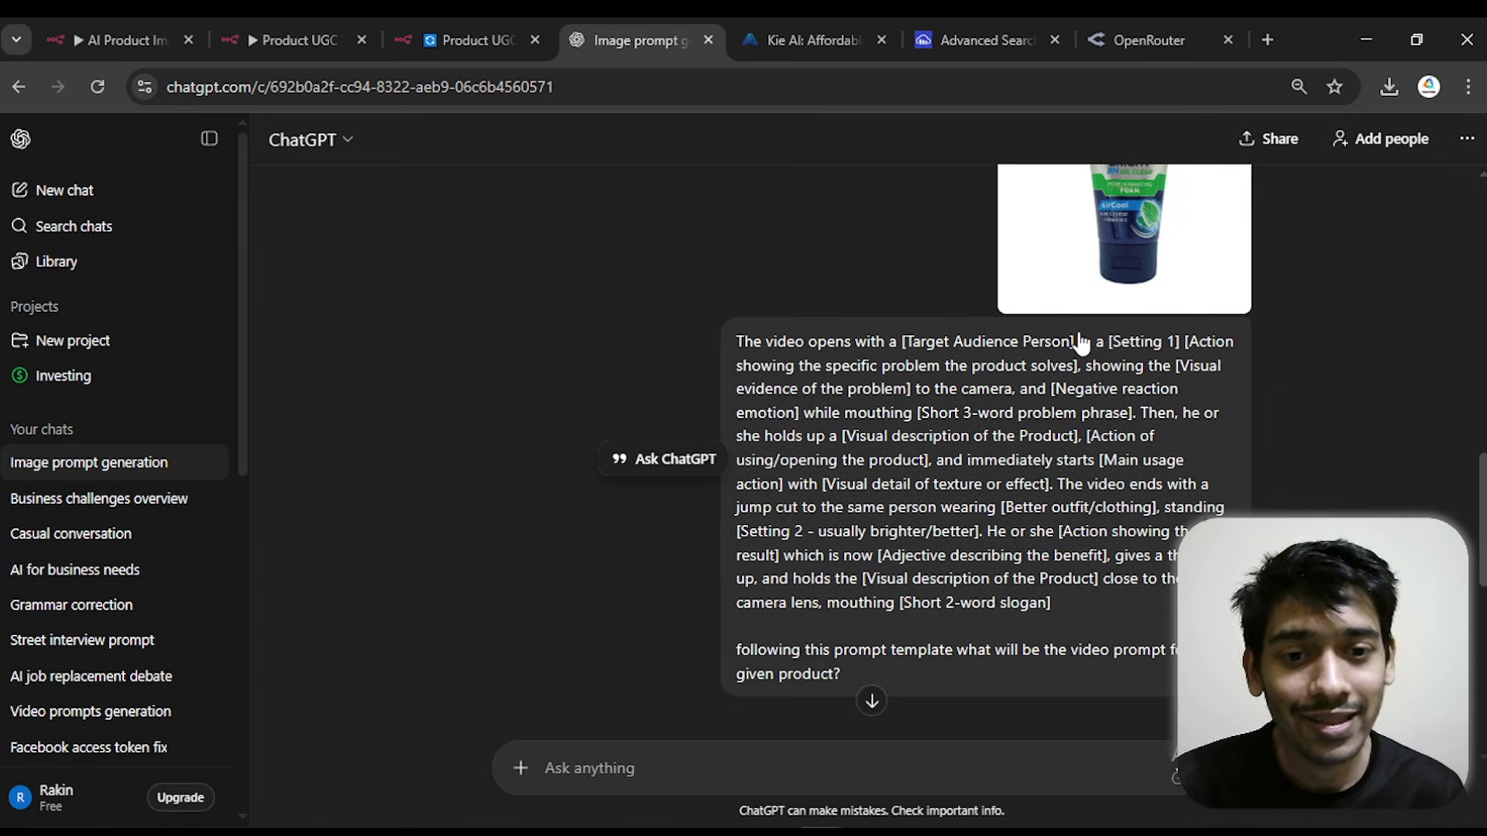
drag(733, 336, 1128, 615)
- Switch to the Skool lesson, select the Video Ad Prompt Template text, and return to ChatGPT
click(778, 755)
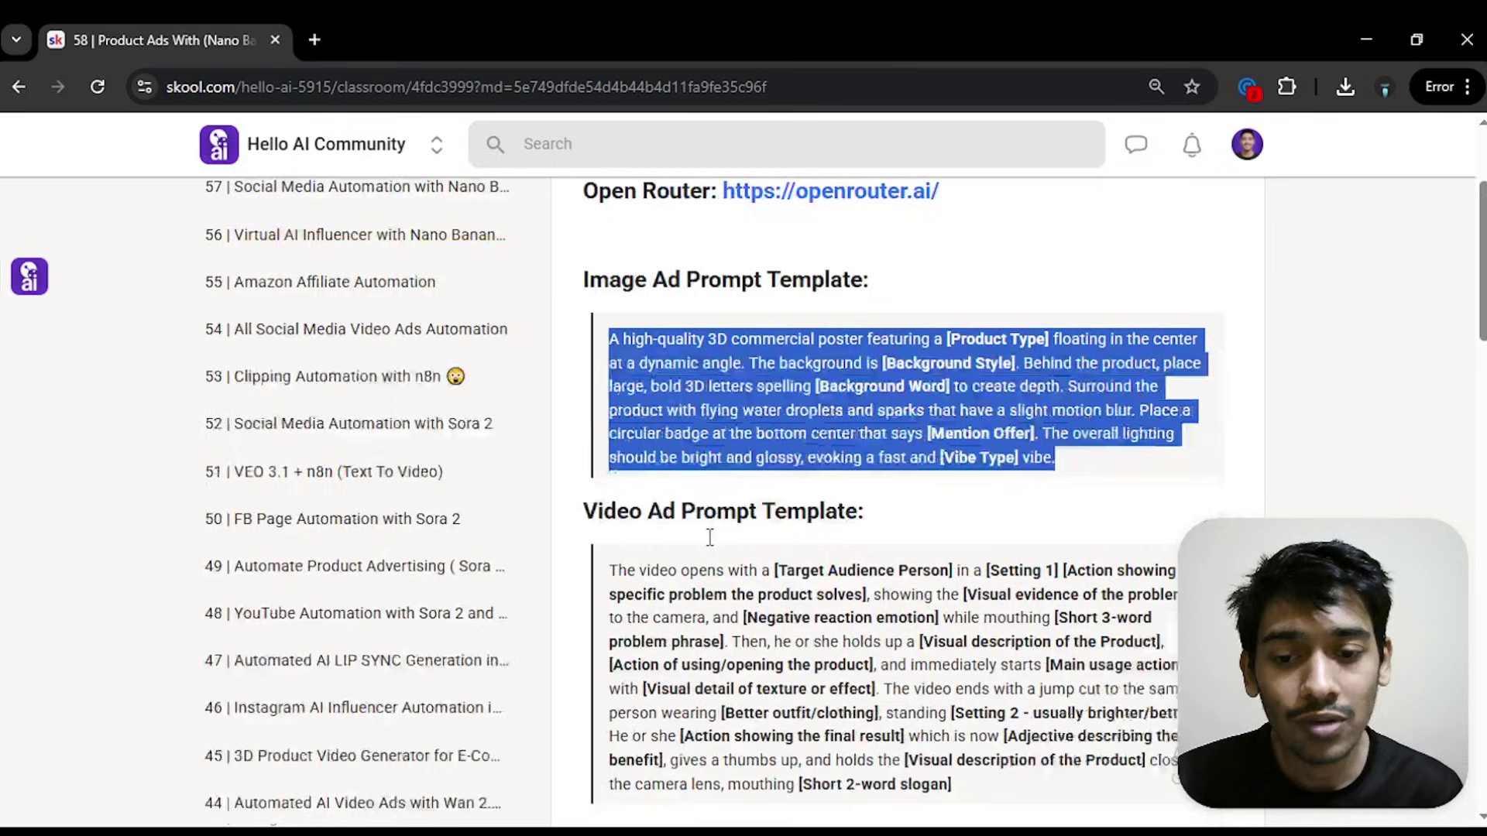
scroll(707, 531, down, 2)
scroll(612, 395, up, 2)
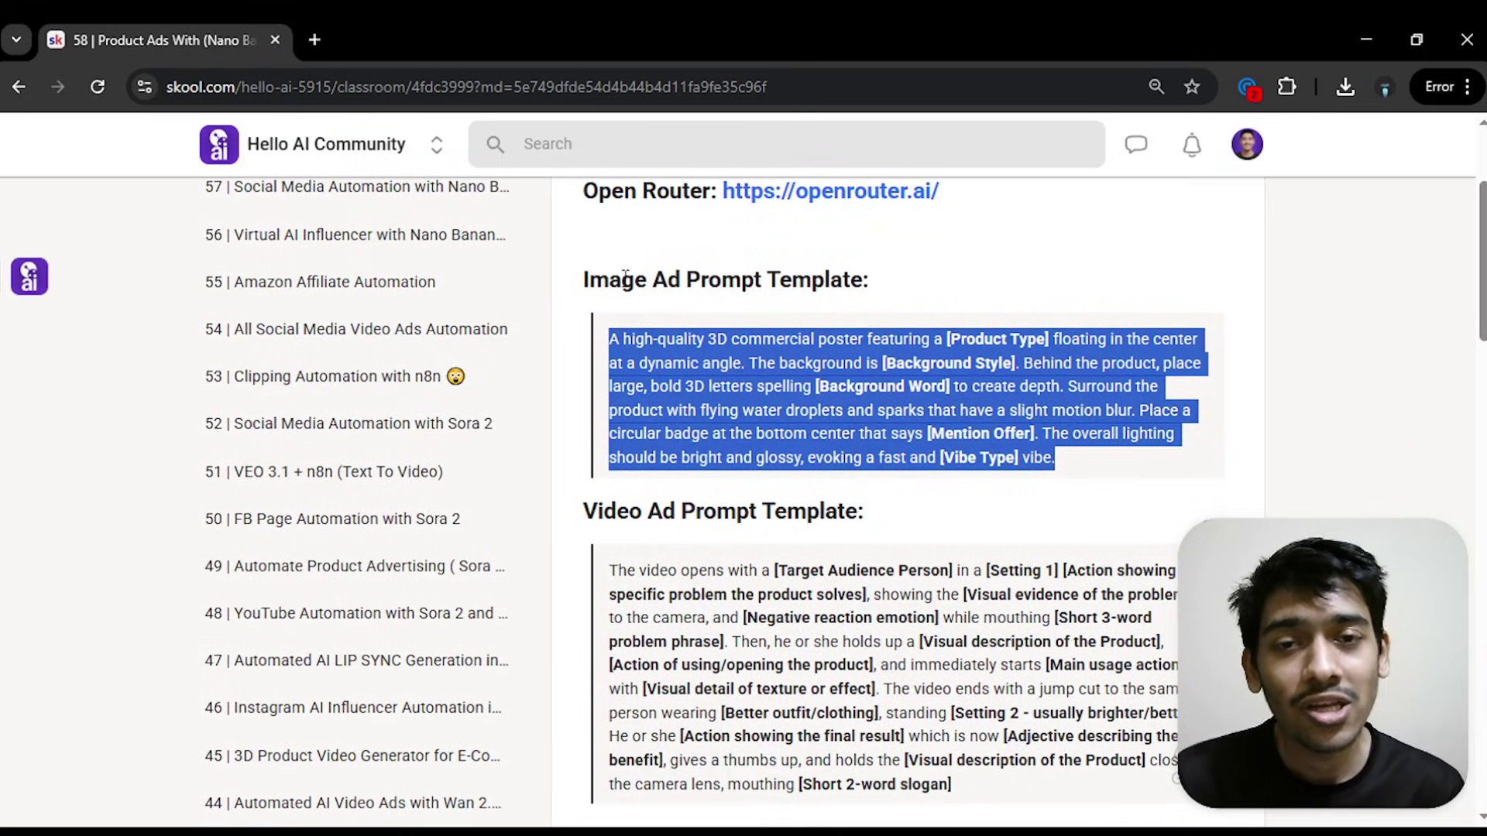
scroll(627, 294, down, 4)
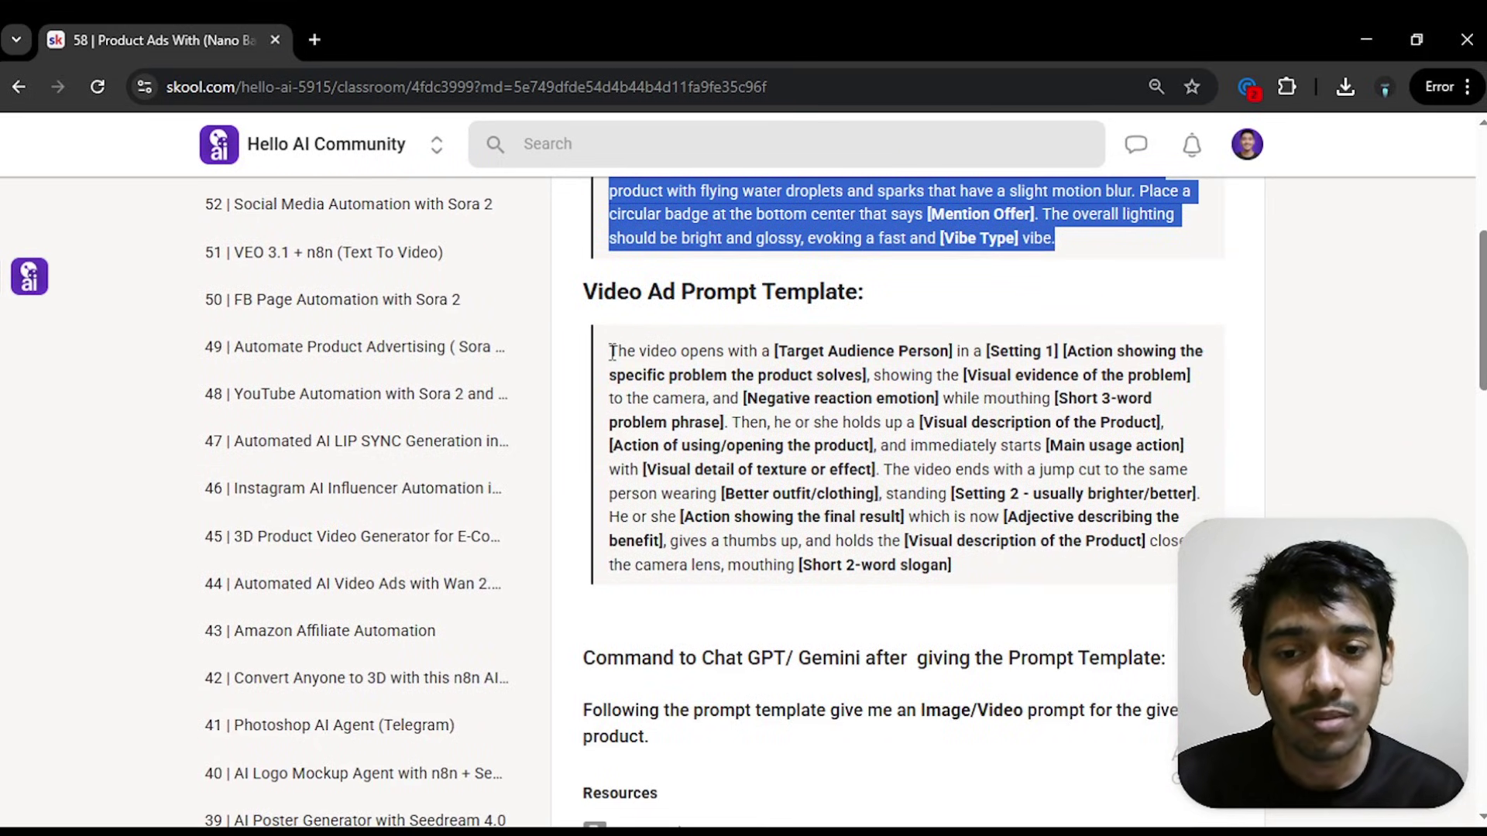
drag(608, 346, 982, 587)
click(1367, 39)
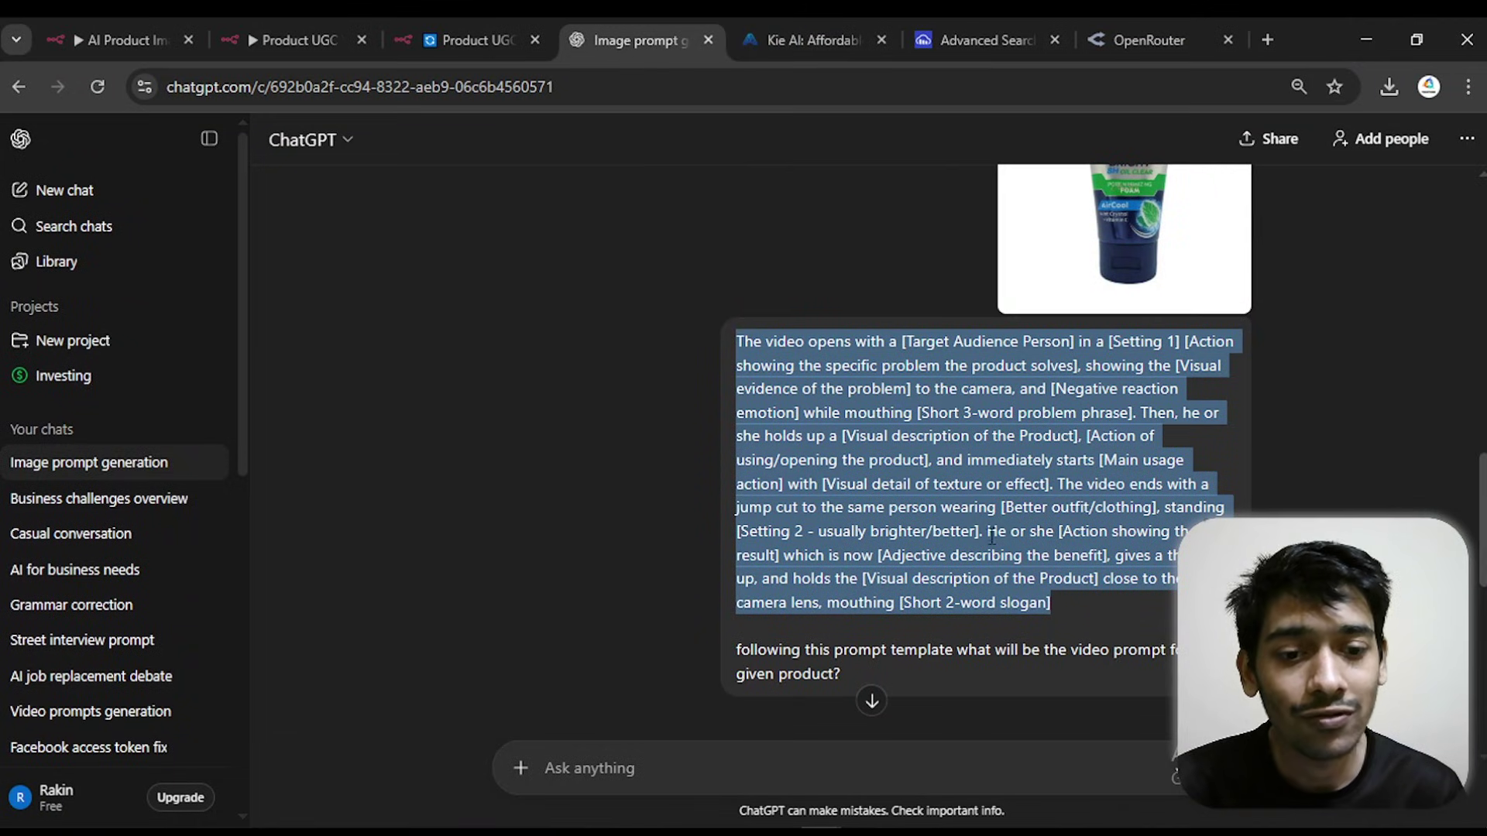
- Examine the video prompt question in ChatGPT and highlight the complete final video prompt in the reply
scroll(986, 534, down, 2)
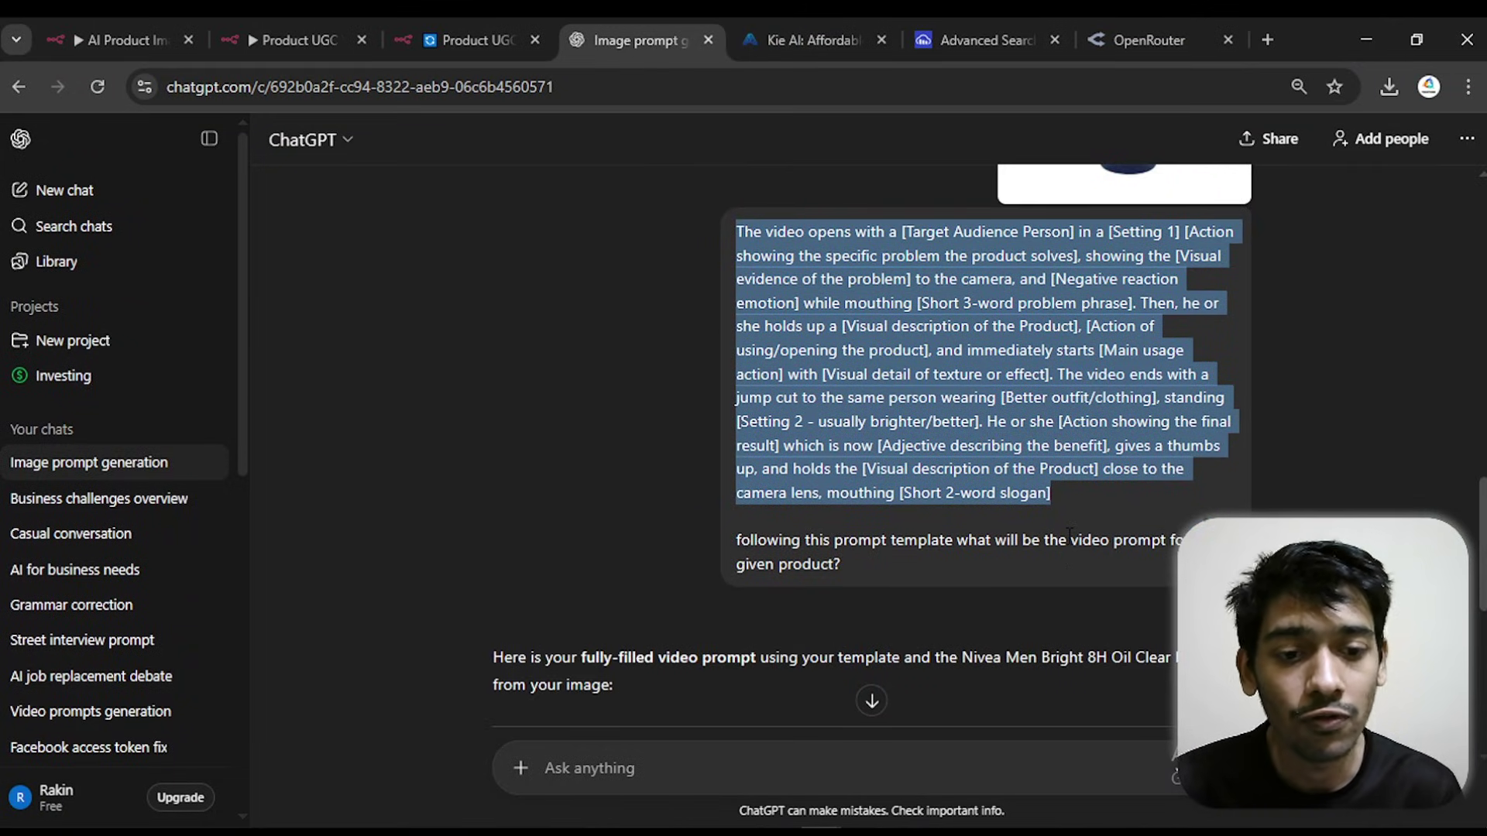
drag(1071, 540, 1110, 540)
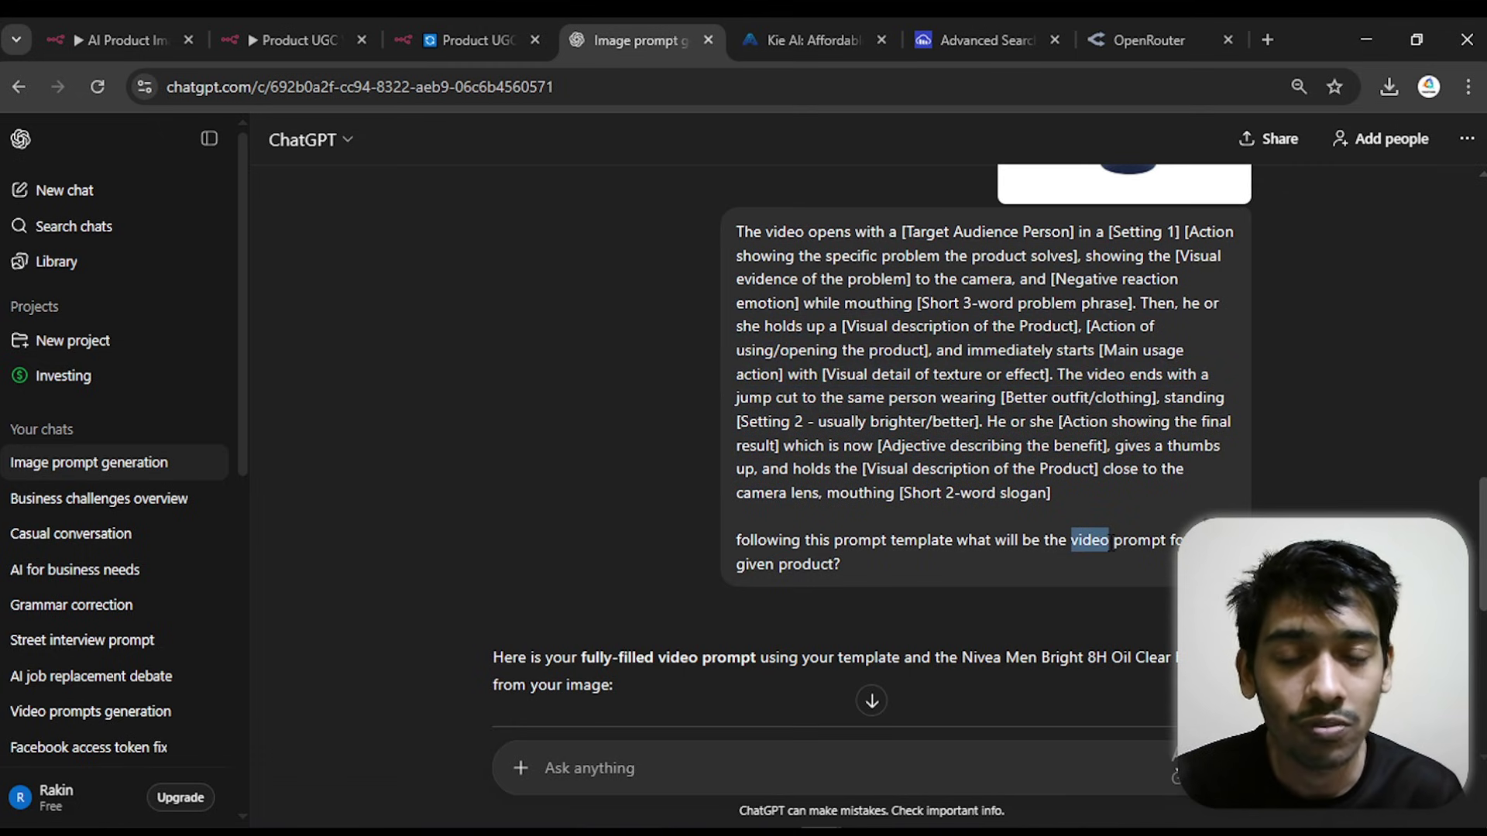
click(1030, 559)
scroll(812, 494, down, 5)
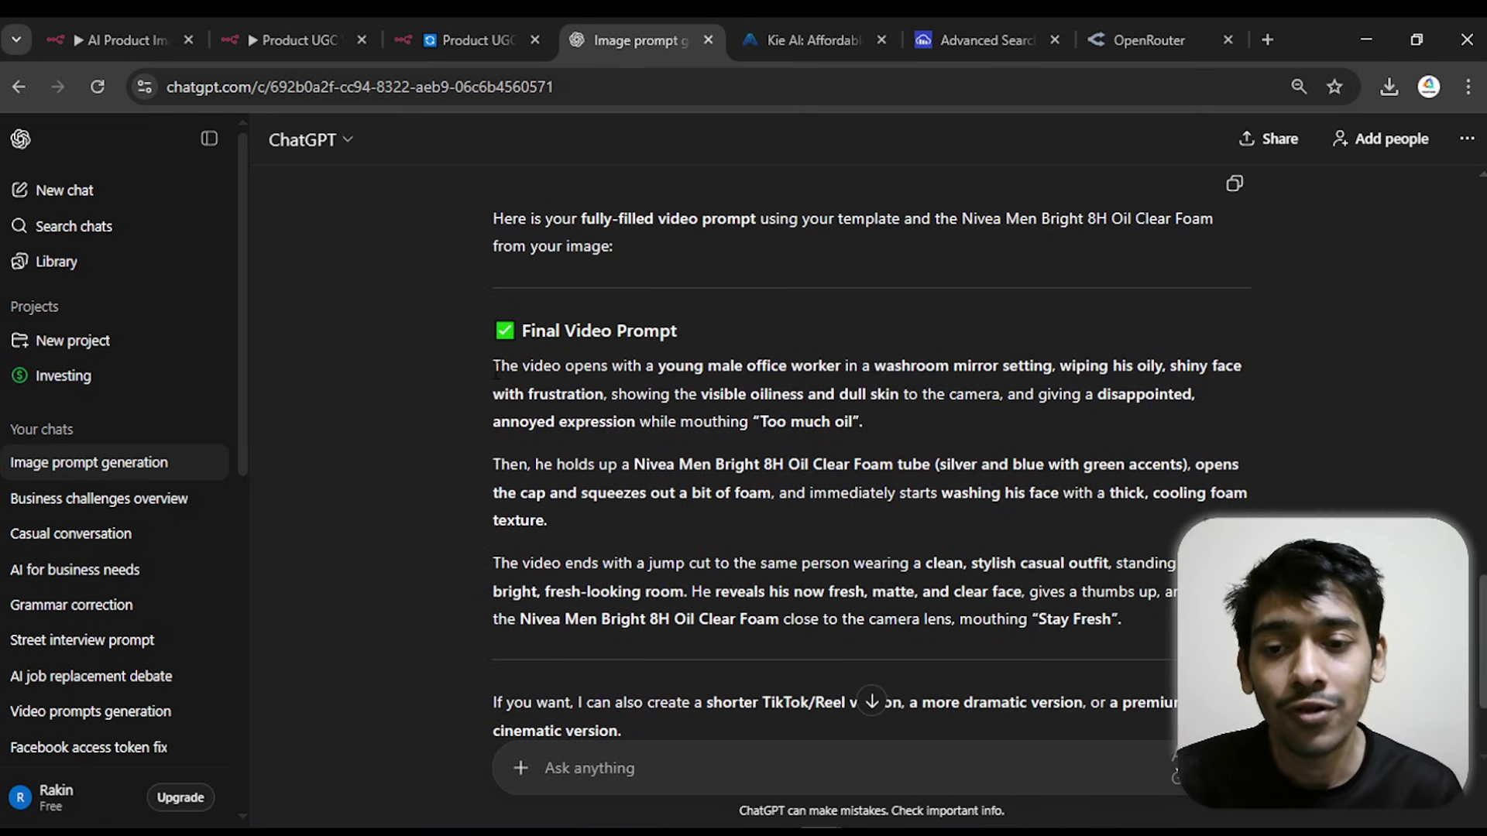
drag(496, 373, 1118, 643)
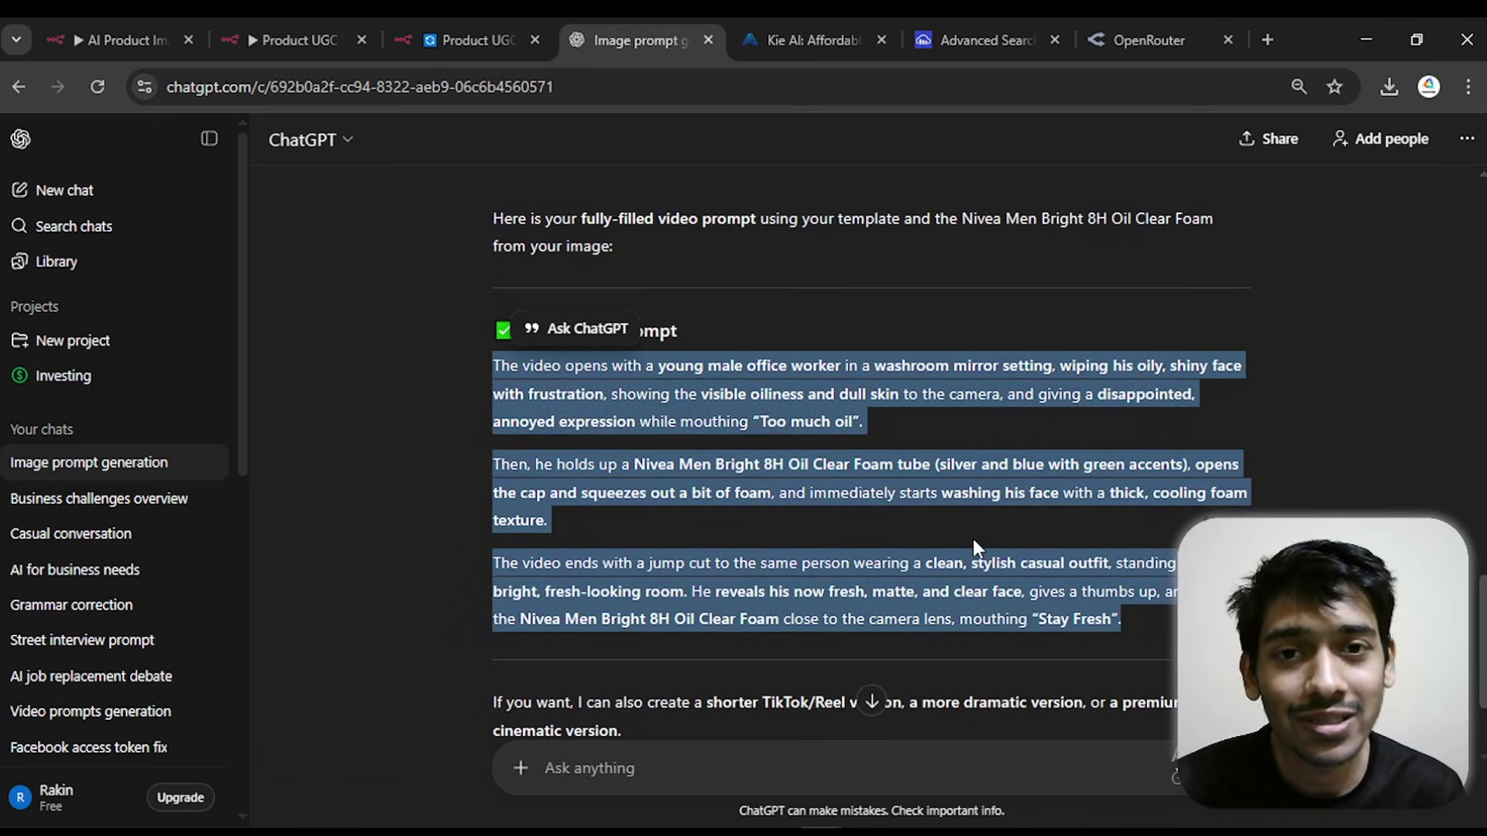
- Switch to the Product Image Ads test form and place the cursor in the Ads Description field
mouse_move(780, 834)
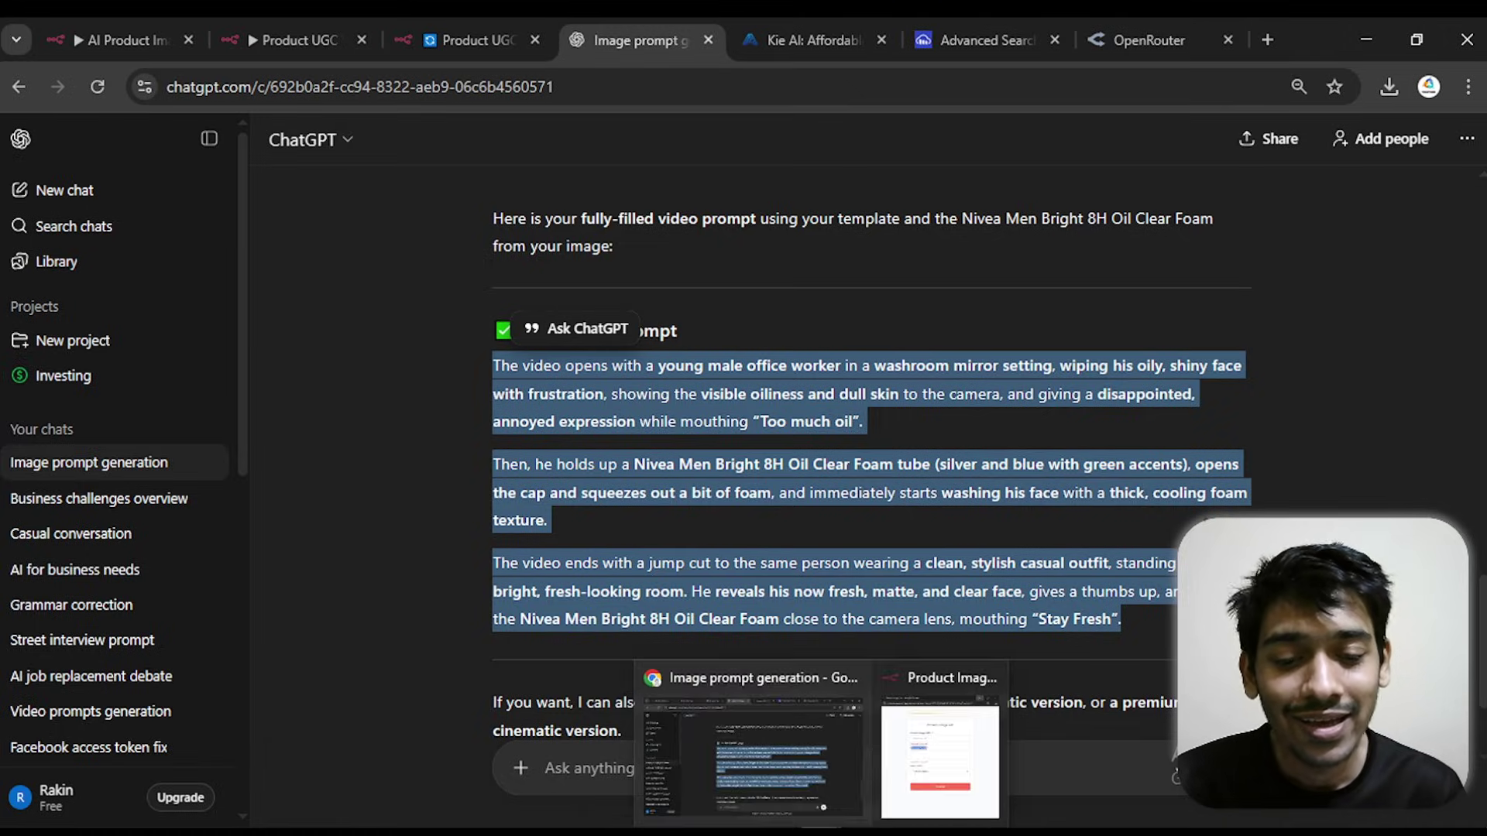
click(950, 784)
click(759, 391)
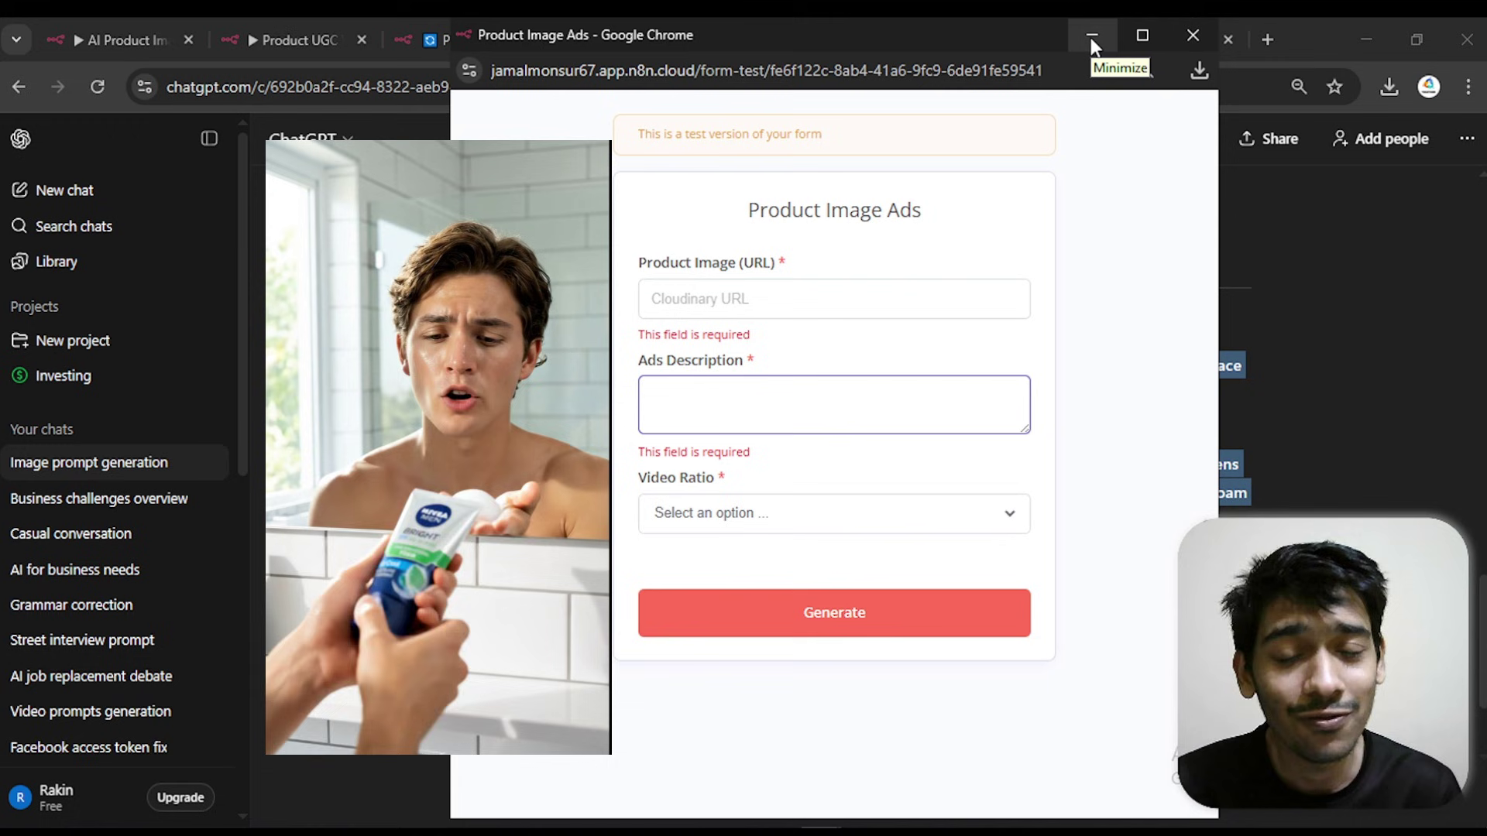
- Minimize the test form and review the image and video ad prompt templates in the Skool lesson
click(1090, 39)
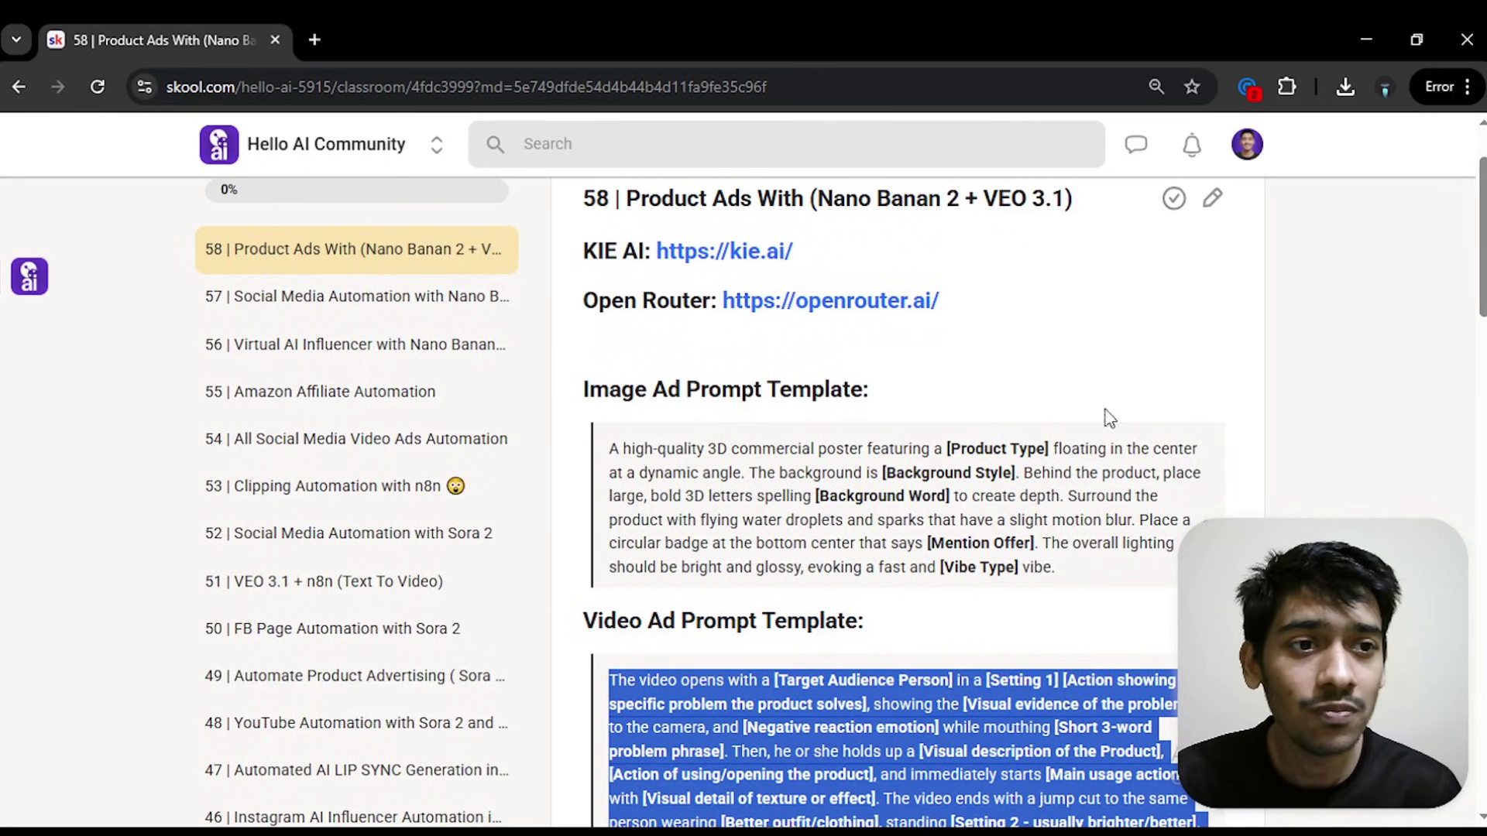
scroll(398, 422, down, 3)
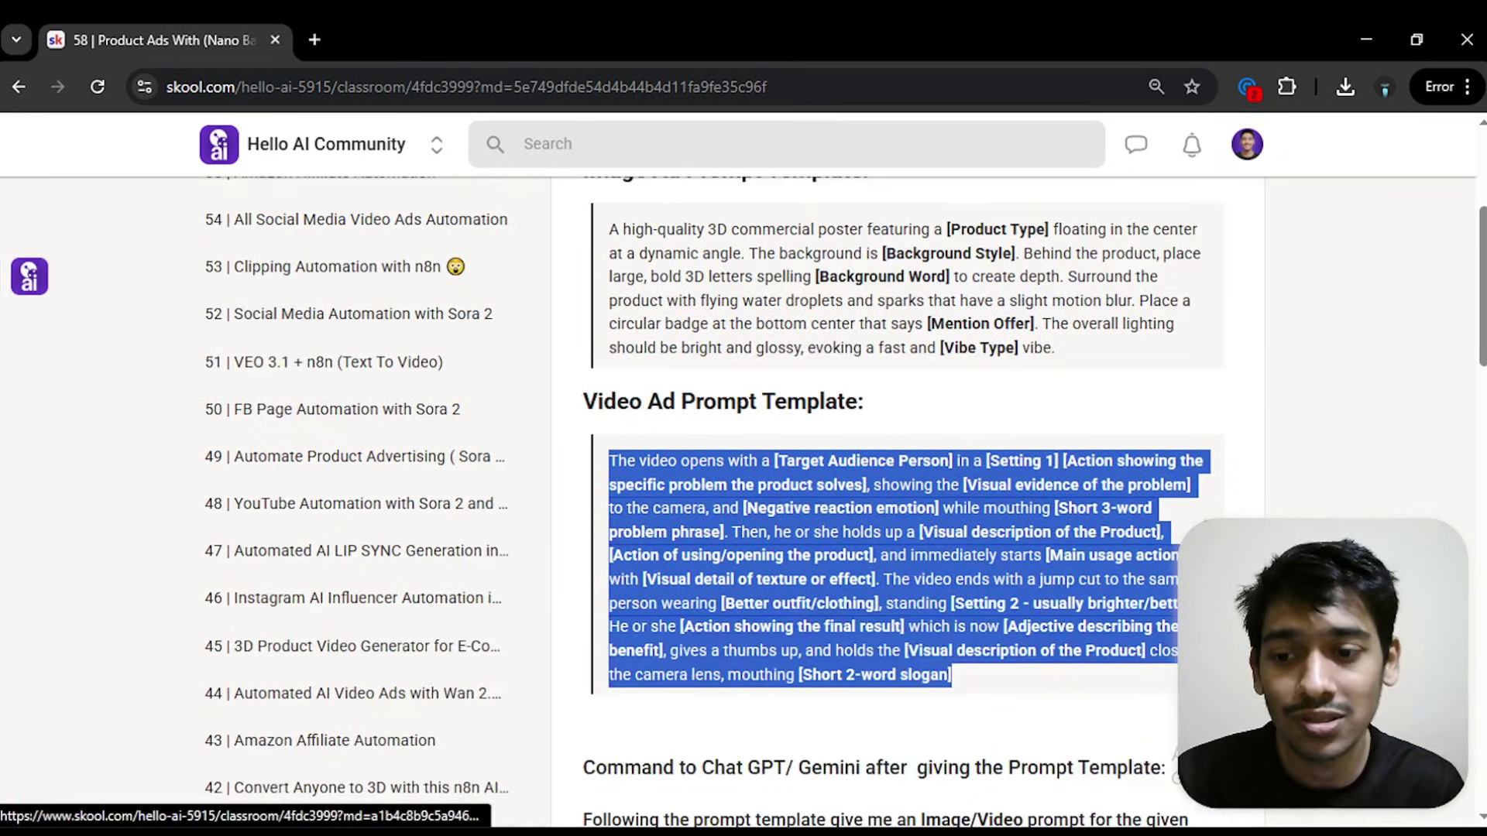
scroll(291, 471, up, 5)
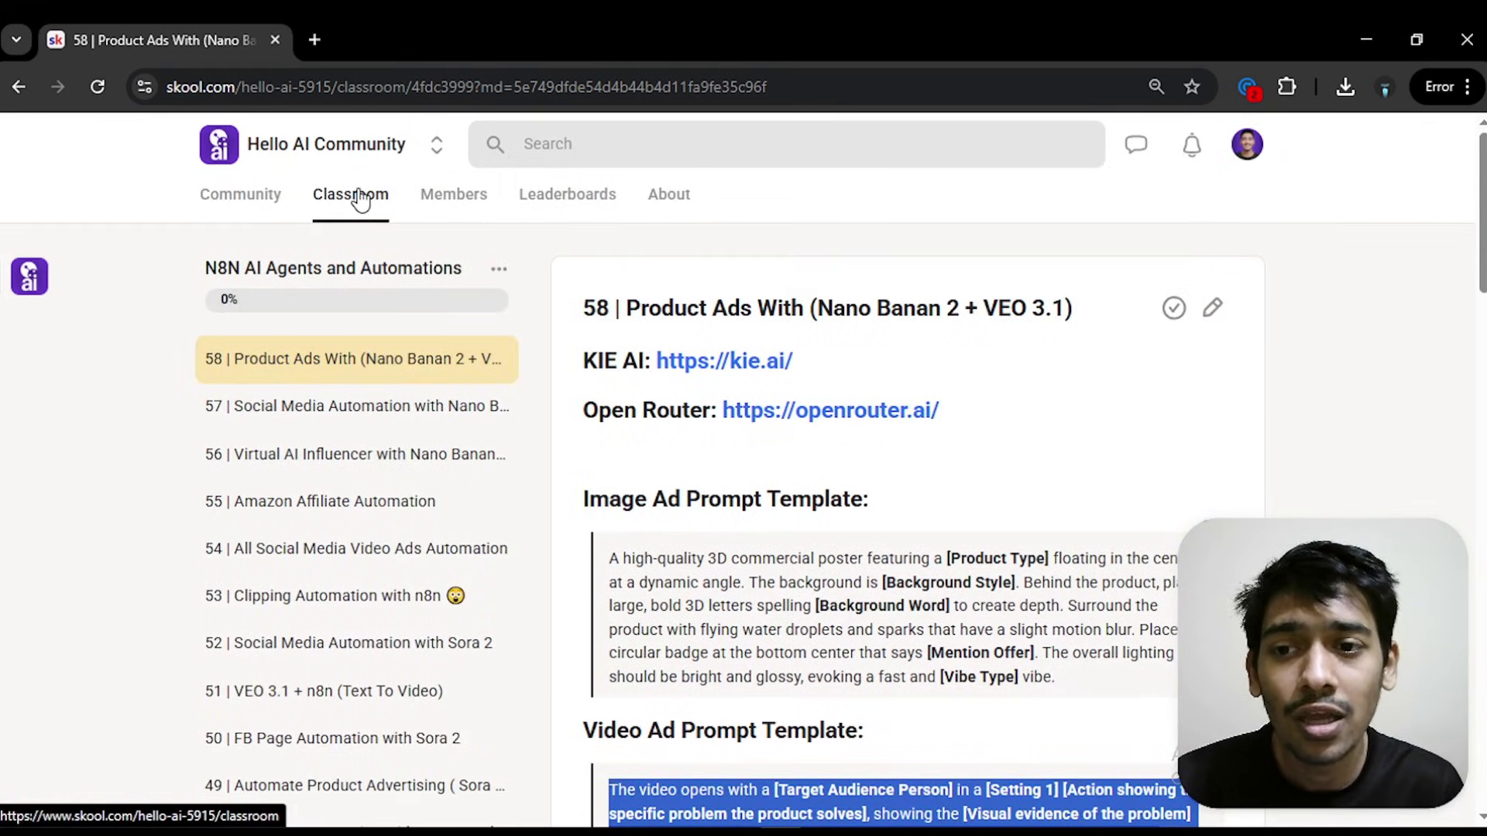
- Browse the course cards in the Skool community's Classroom and return to the n8n product image ads workflow
click(360, 199)
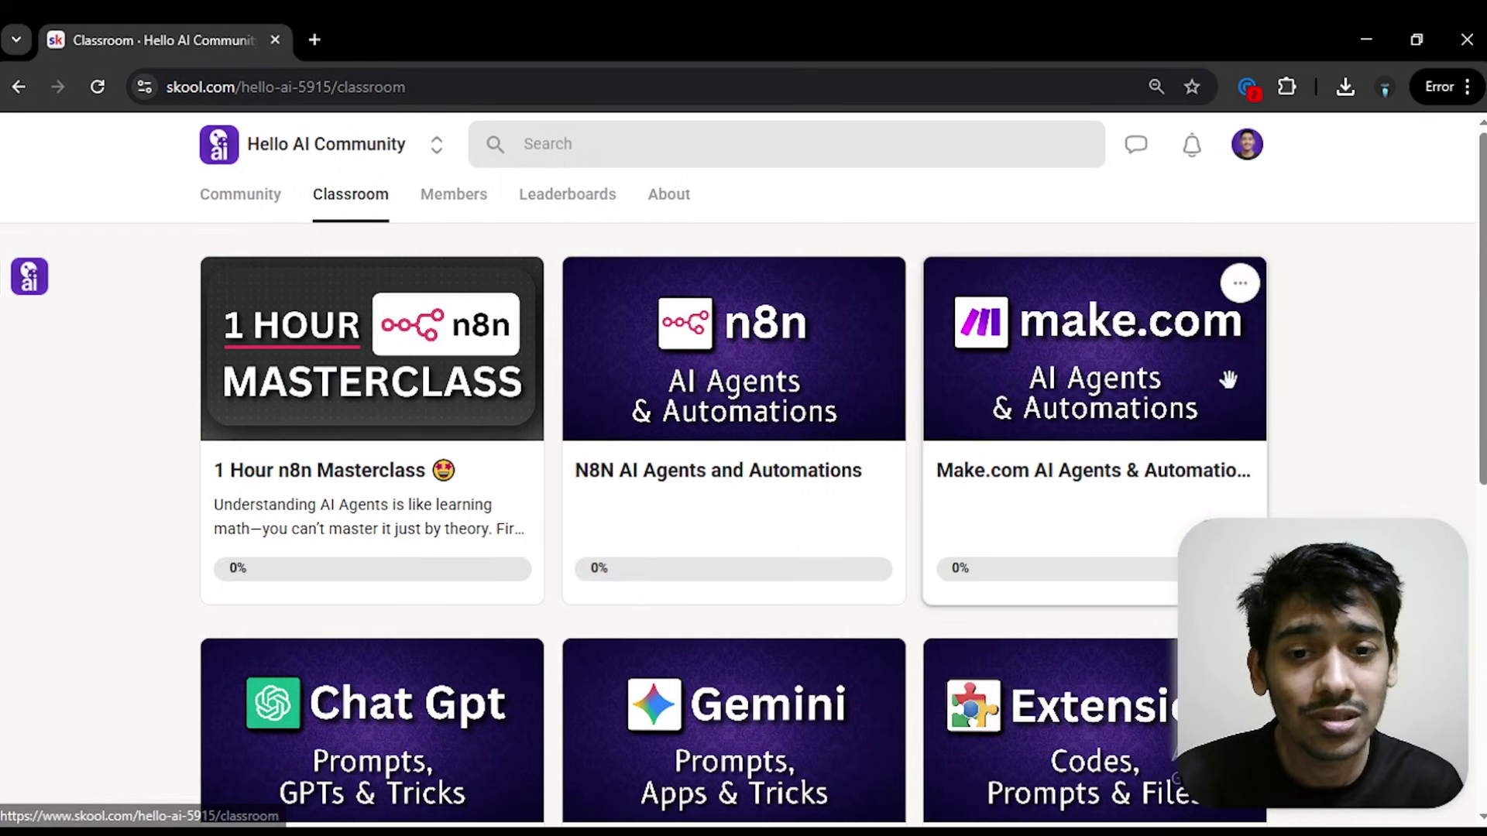
scroll(960, 341, down, 2)
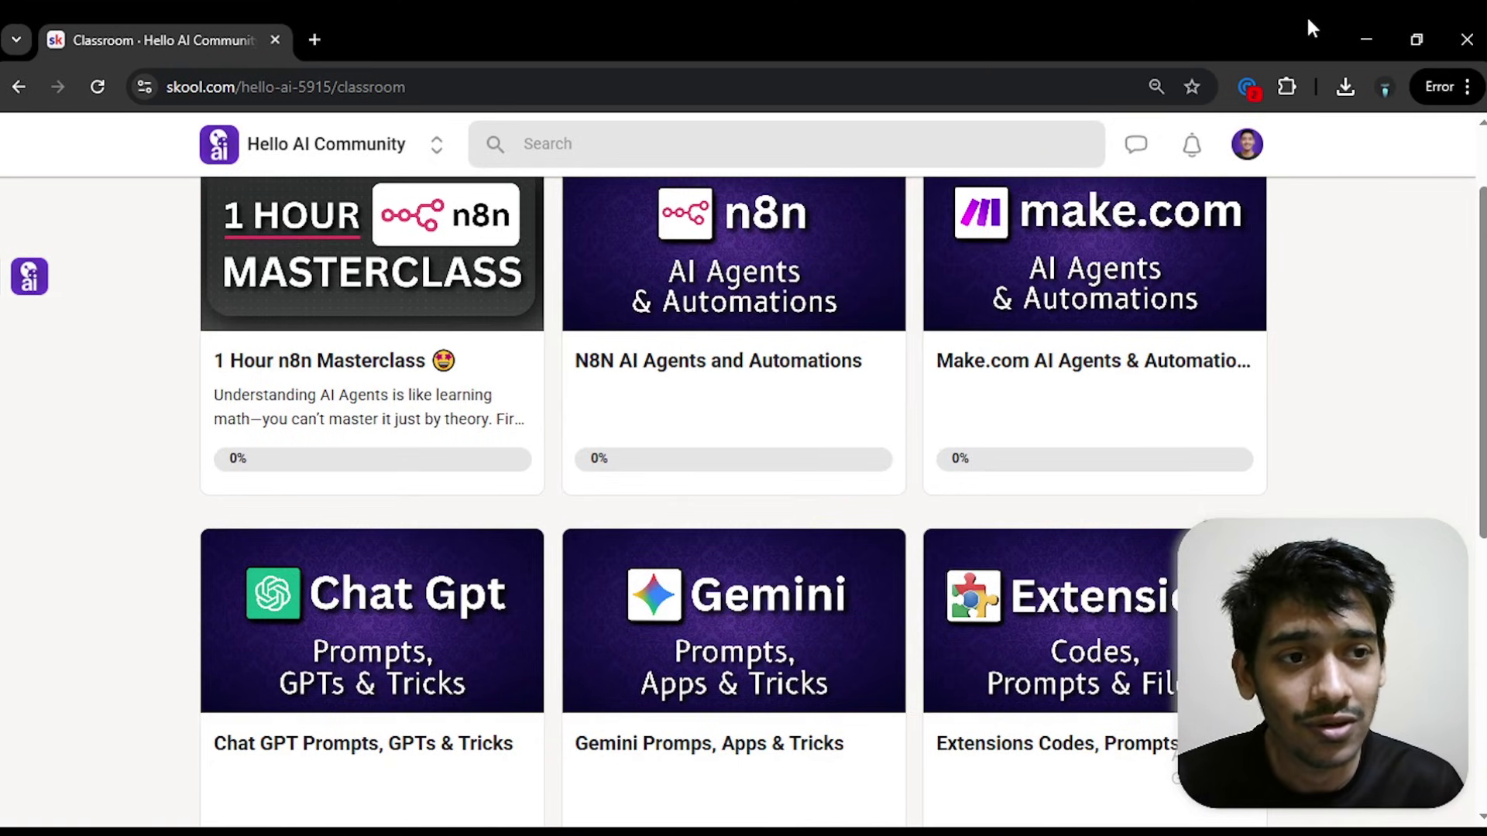
click(1351, 30)
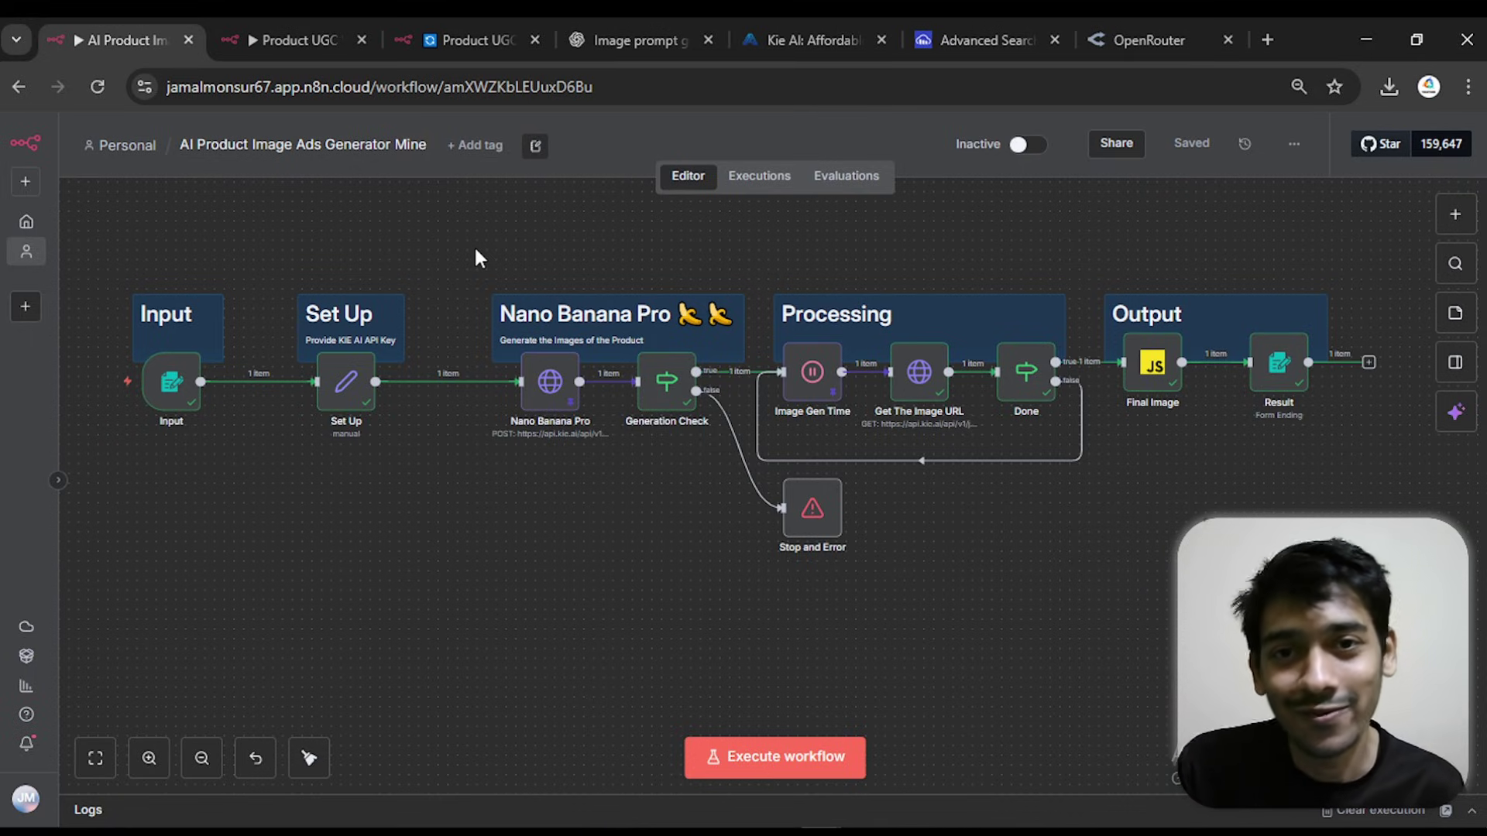
- Open the Input node, examine its submitted product image URL, ad description and ratio in the output, and return to the canvas
mouse_move(170, 409)
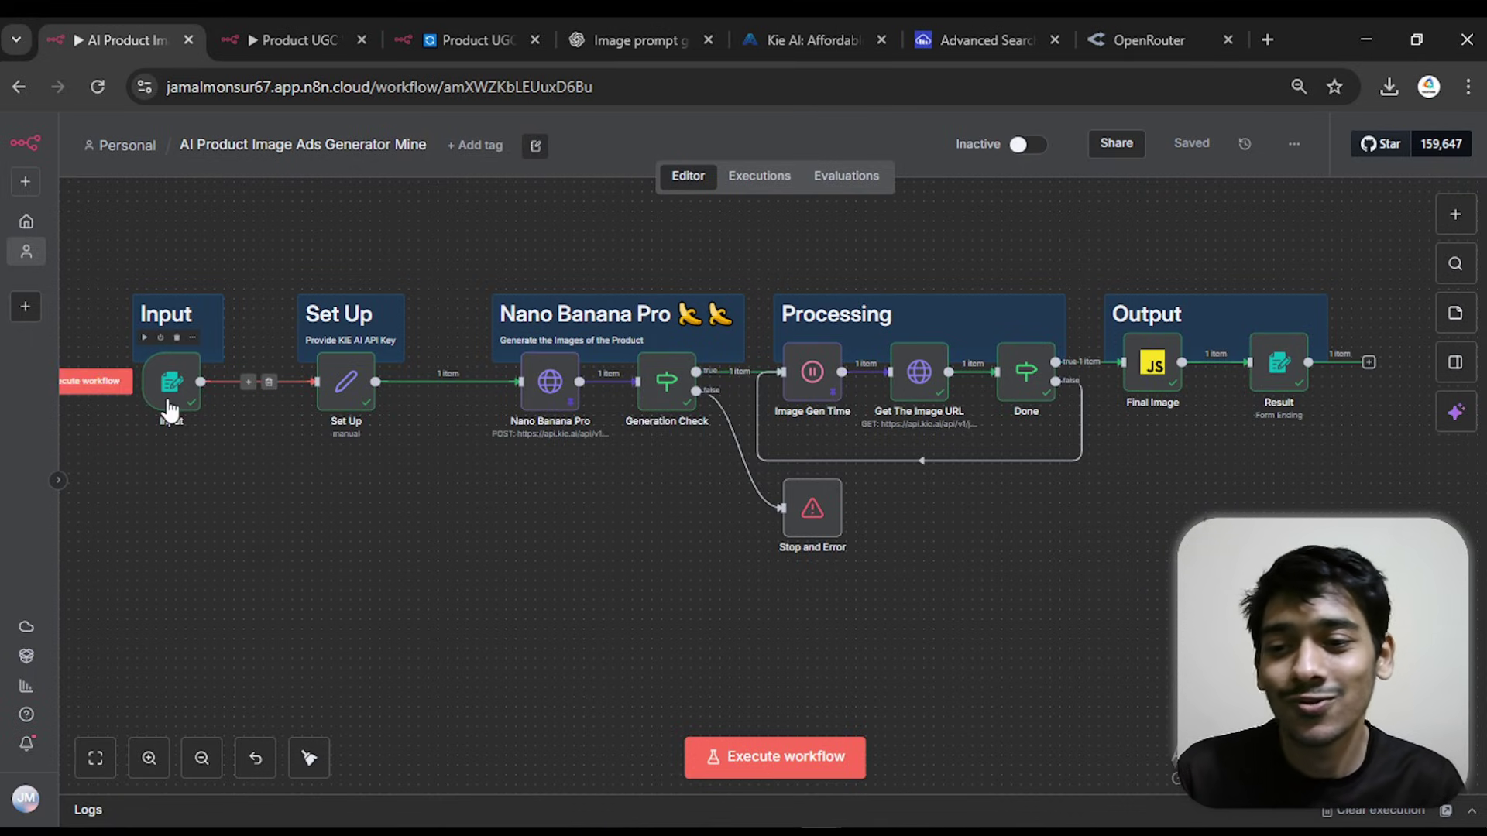
click(170, 409)
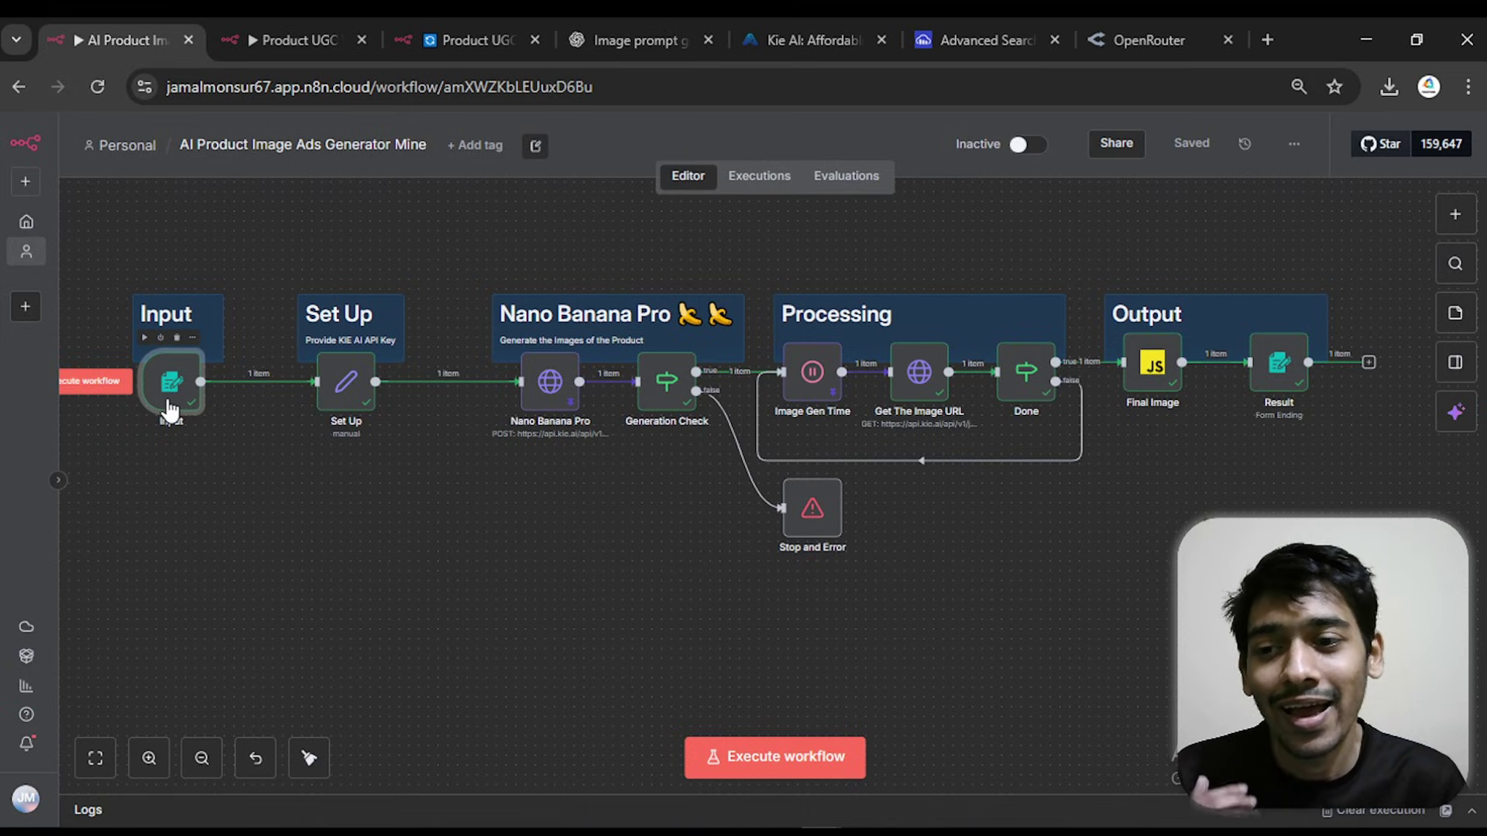
double_click(170, 409)
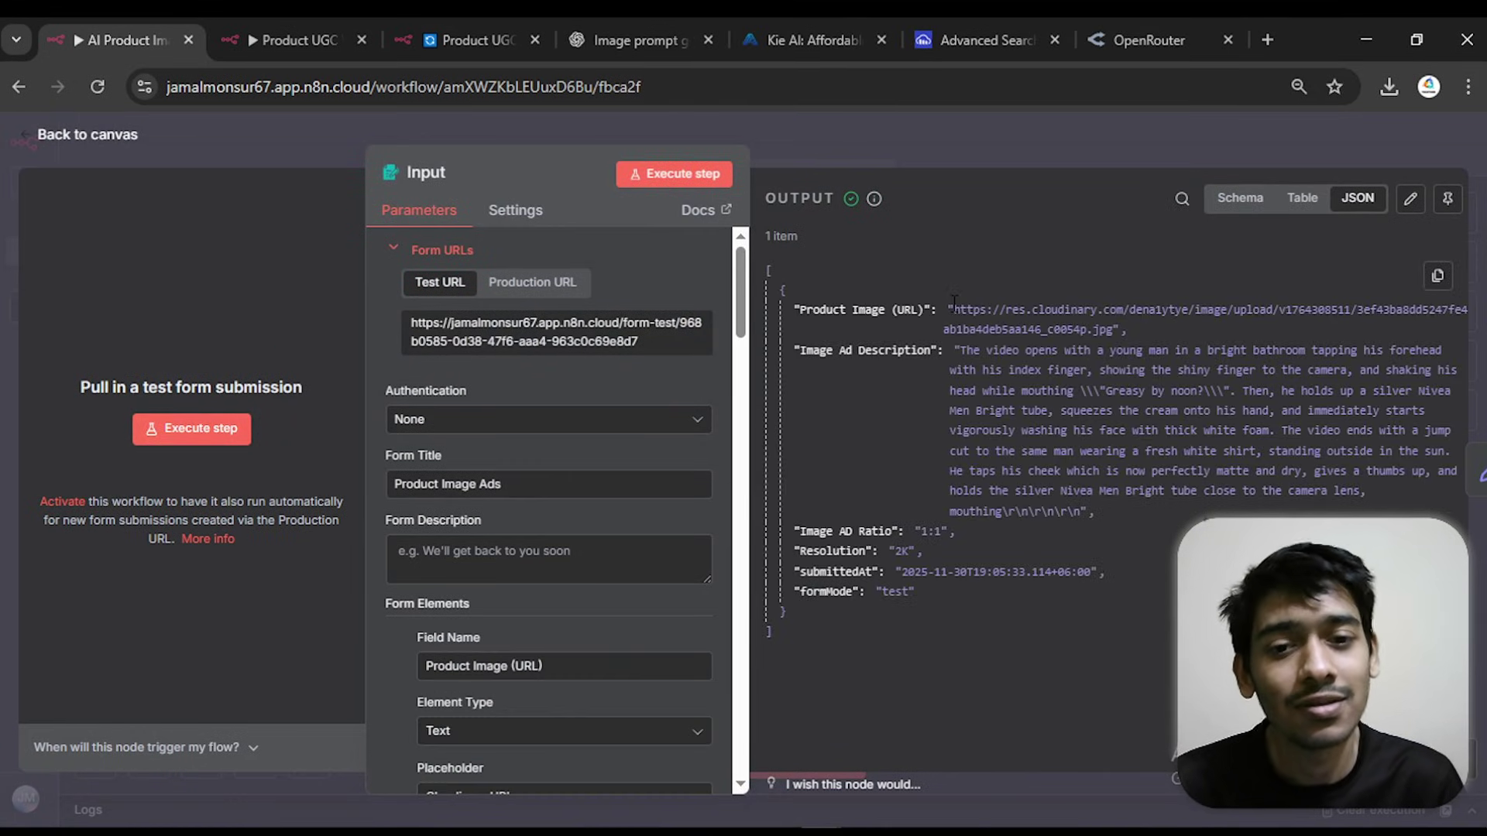
drag(954, 304, 934, 531)
click(933, 531)
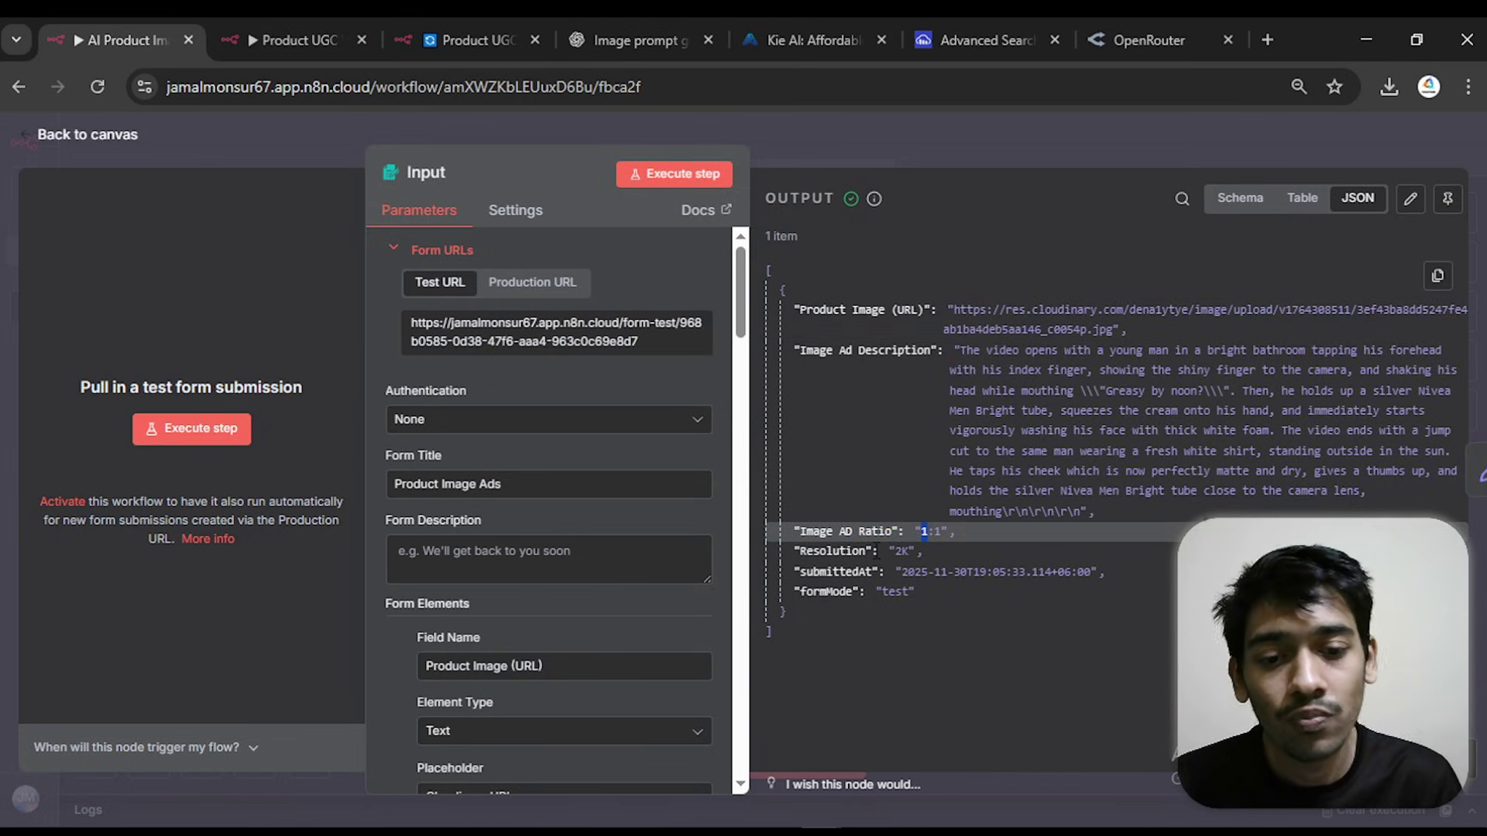
click(84, 138)
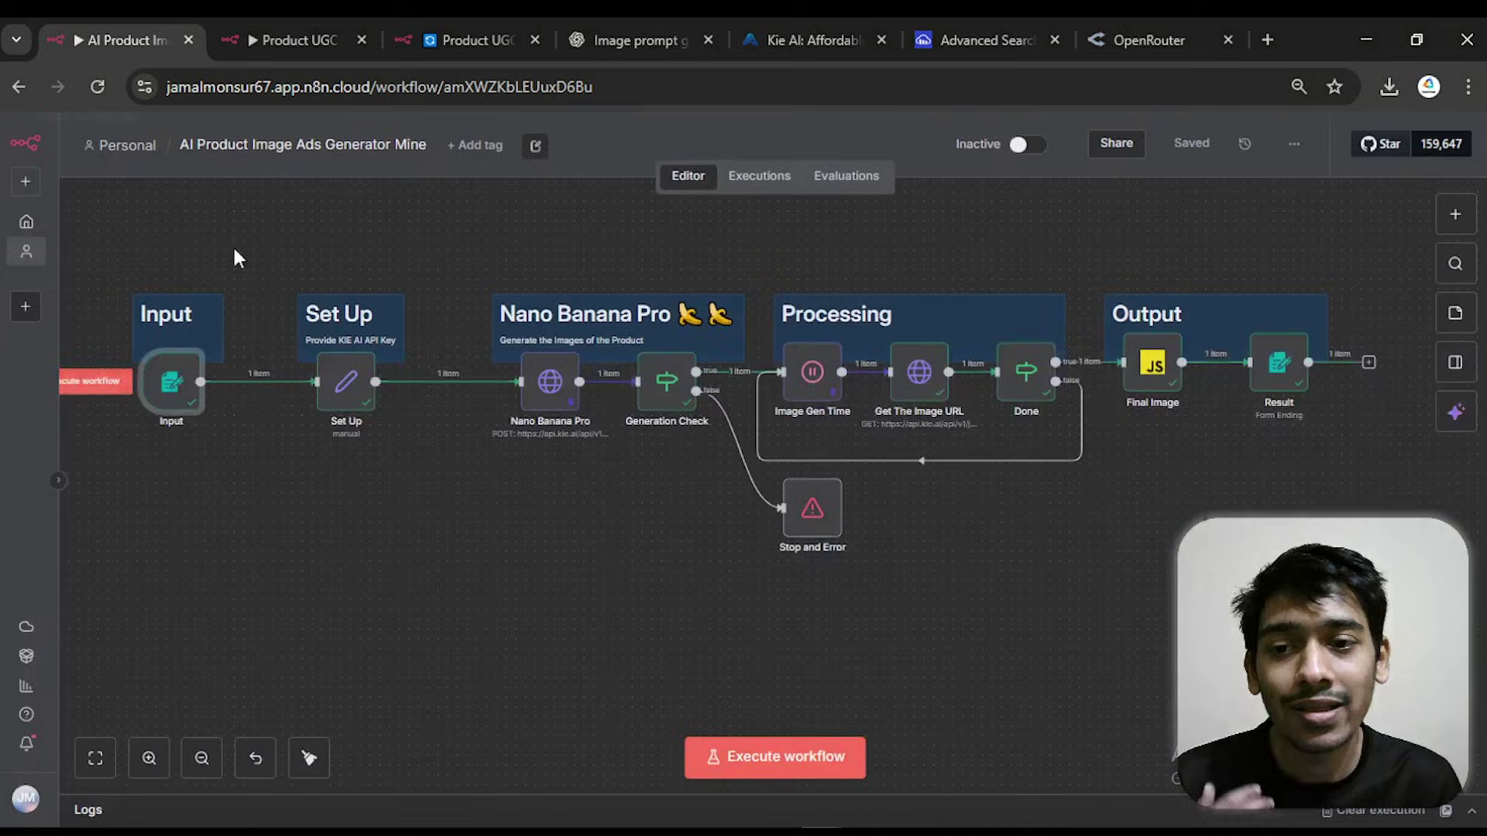
- Open the Set Up node, highlight the KIE AI API key value, and return to the canvas
double_click(349, 384)
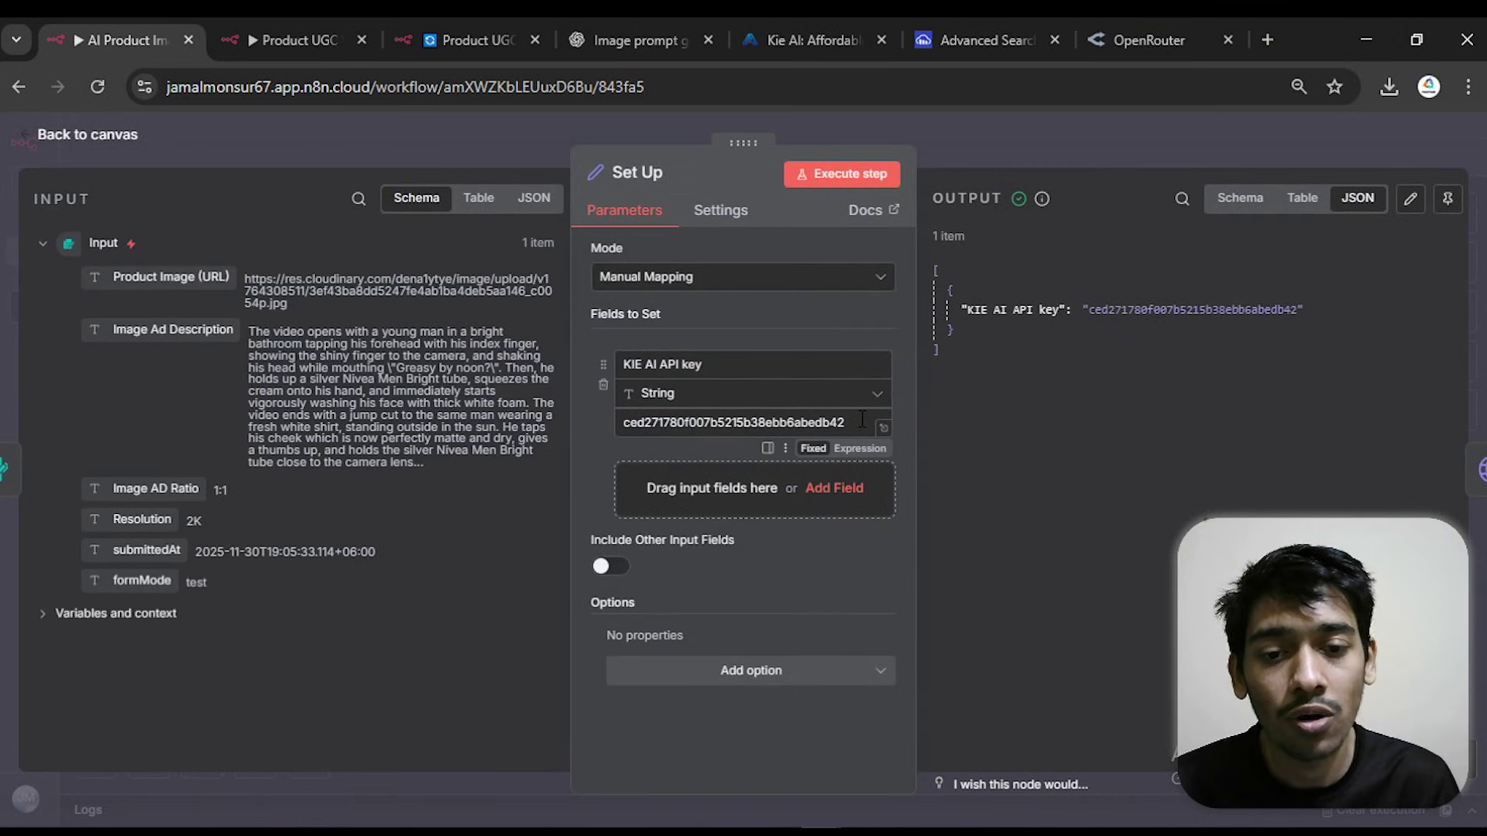
drag(862, 421, 604, 416)
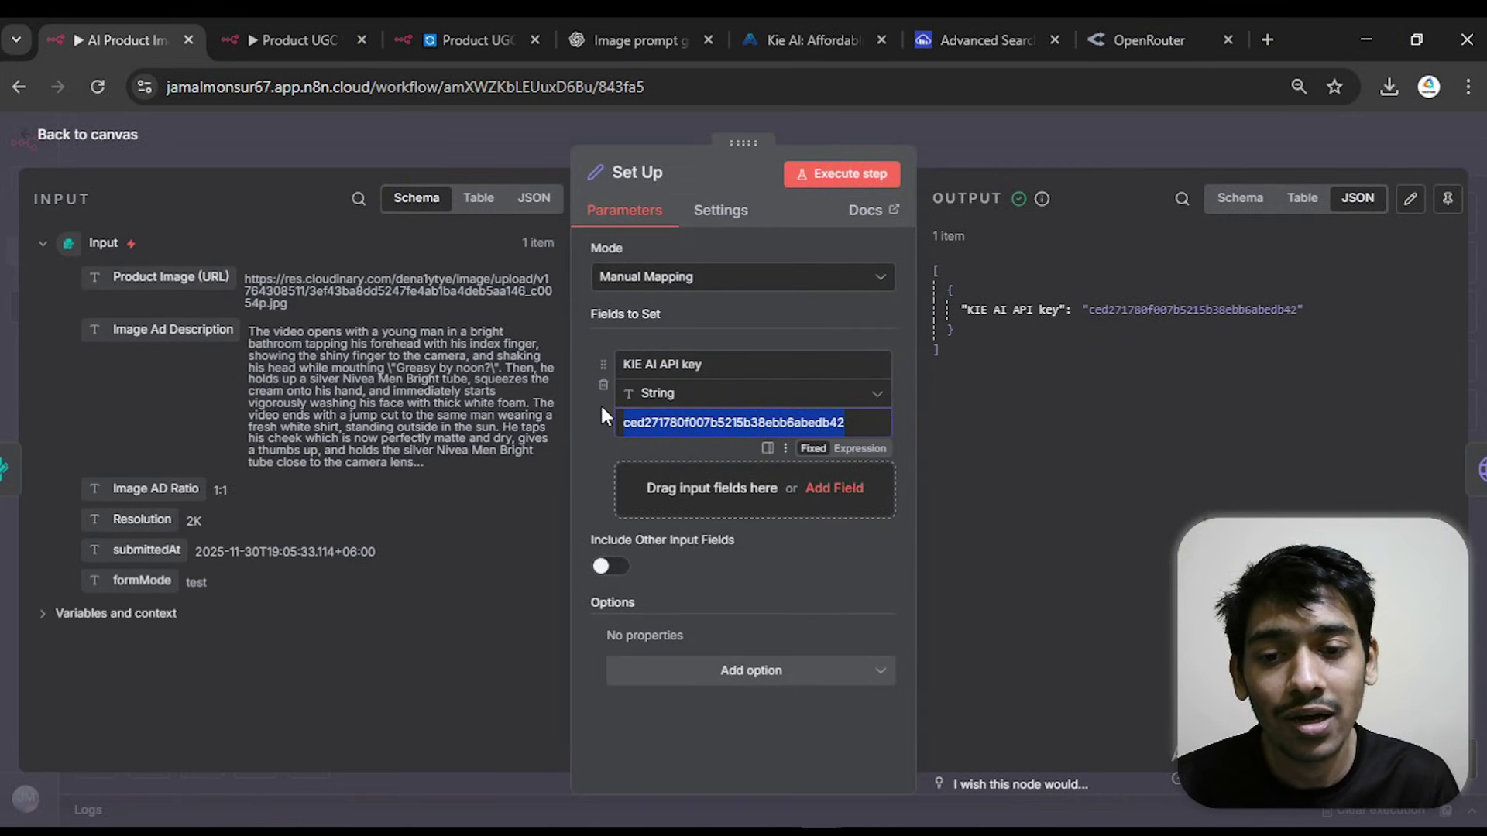
click(156, 157)
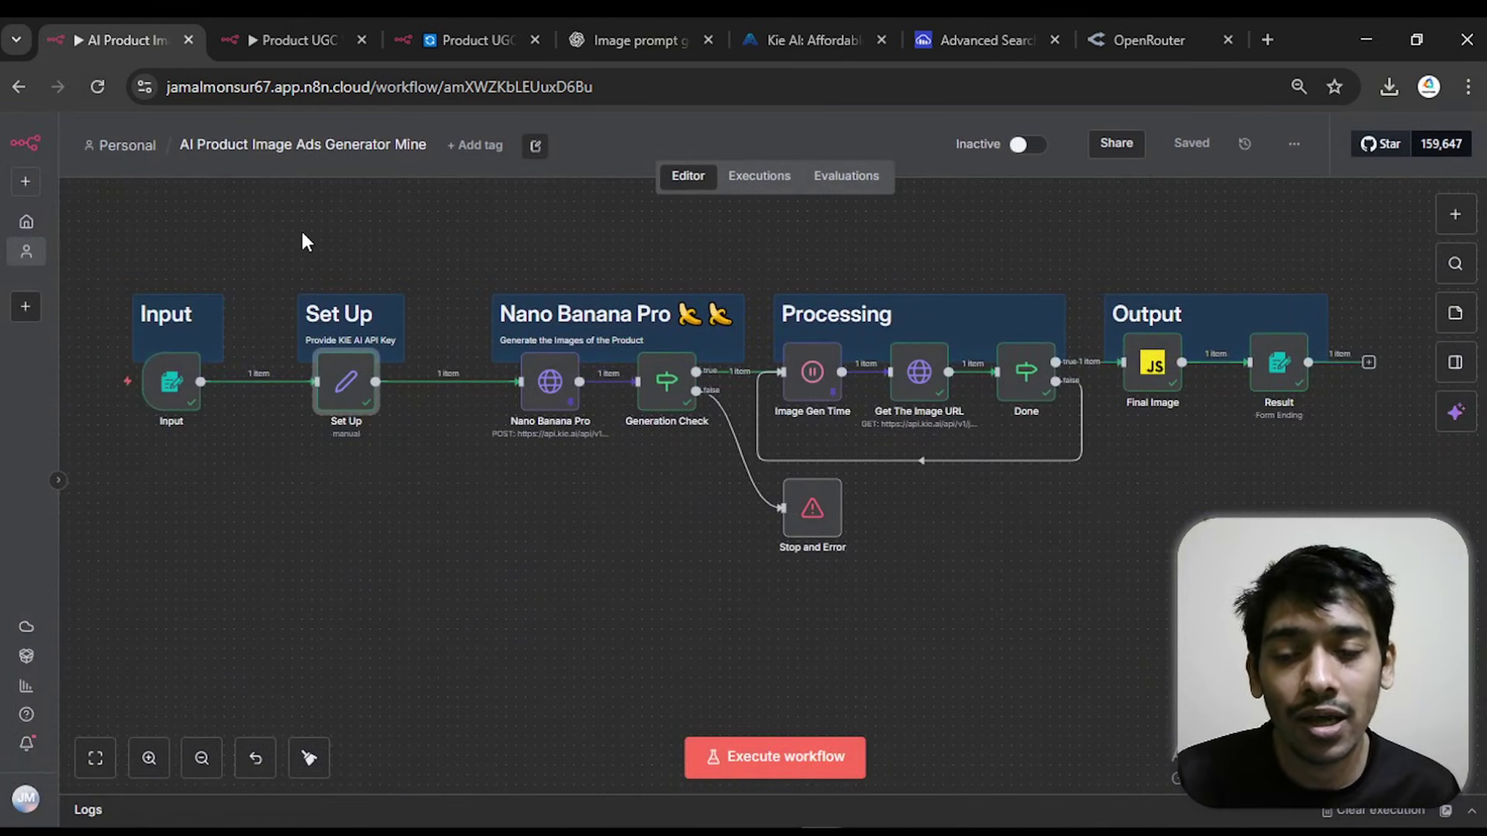
- Review the Nano Banana Pro node's expanded JSON body, highlight the Product Image (URL) expression in image_input, and return to the canvas
double_click(553, 395)
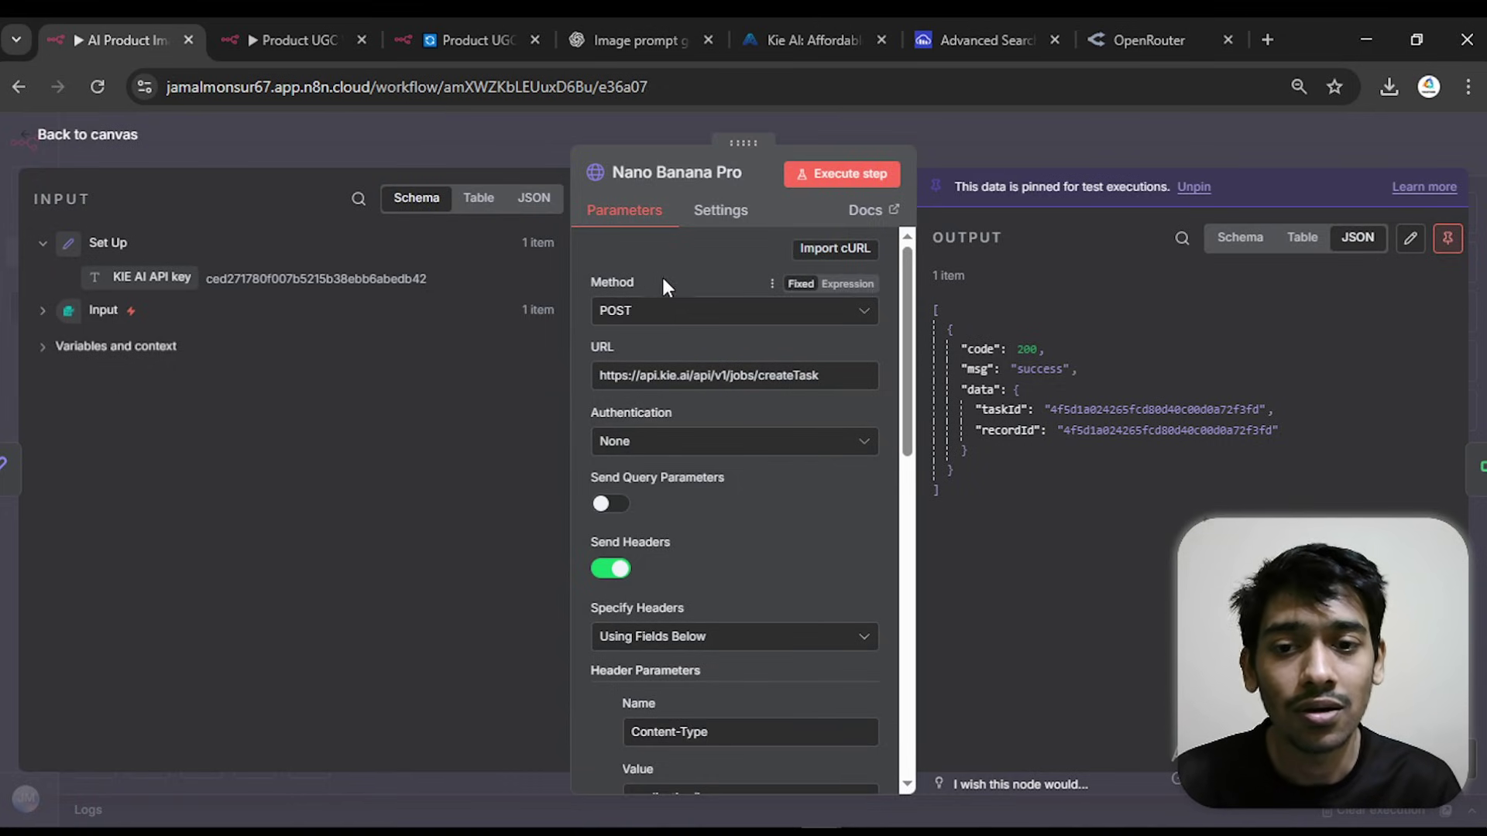
scroll(667, 457, down, 2)
scroll(711, 434, down, 12)
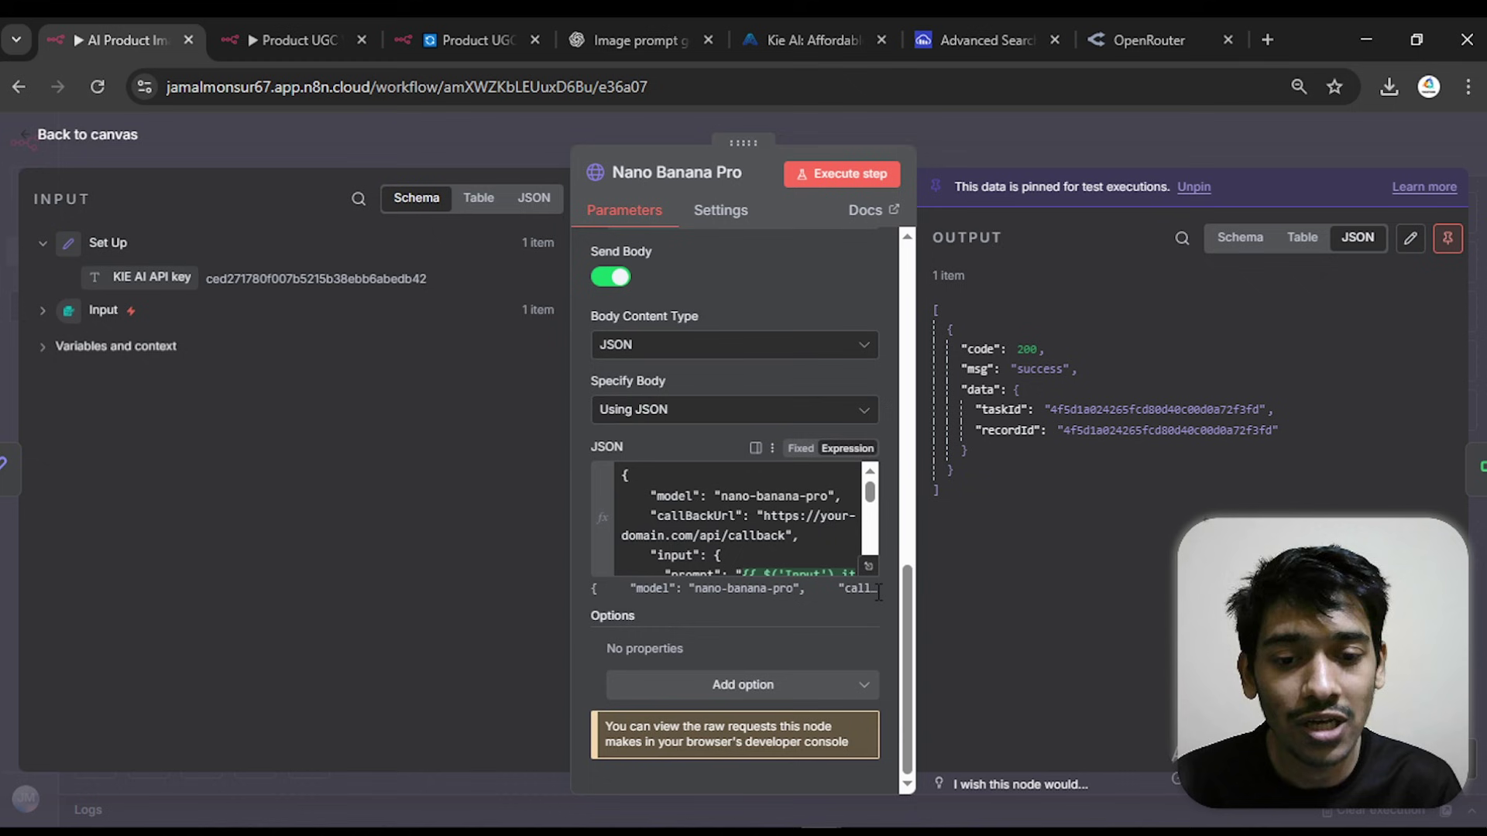
click(867, 569)
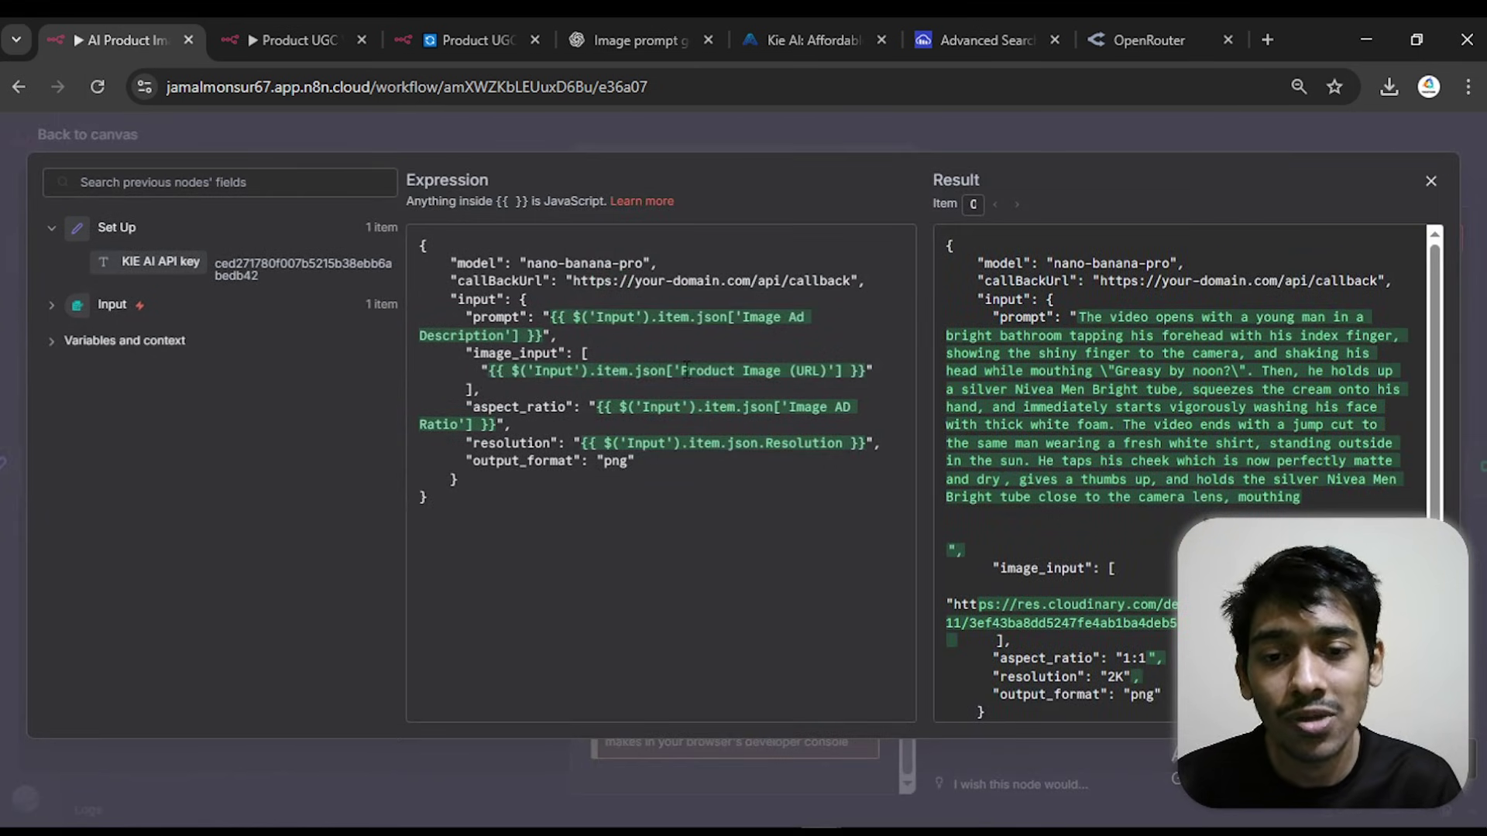
drag(868, 373, 511, 373)
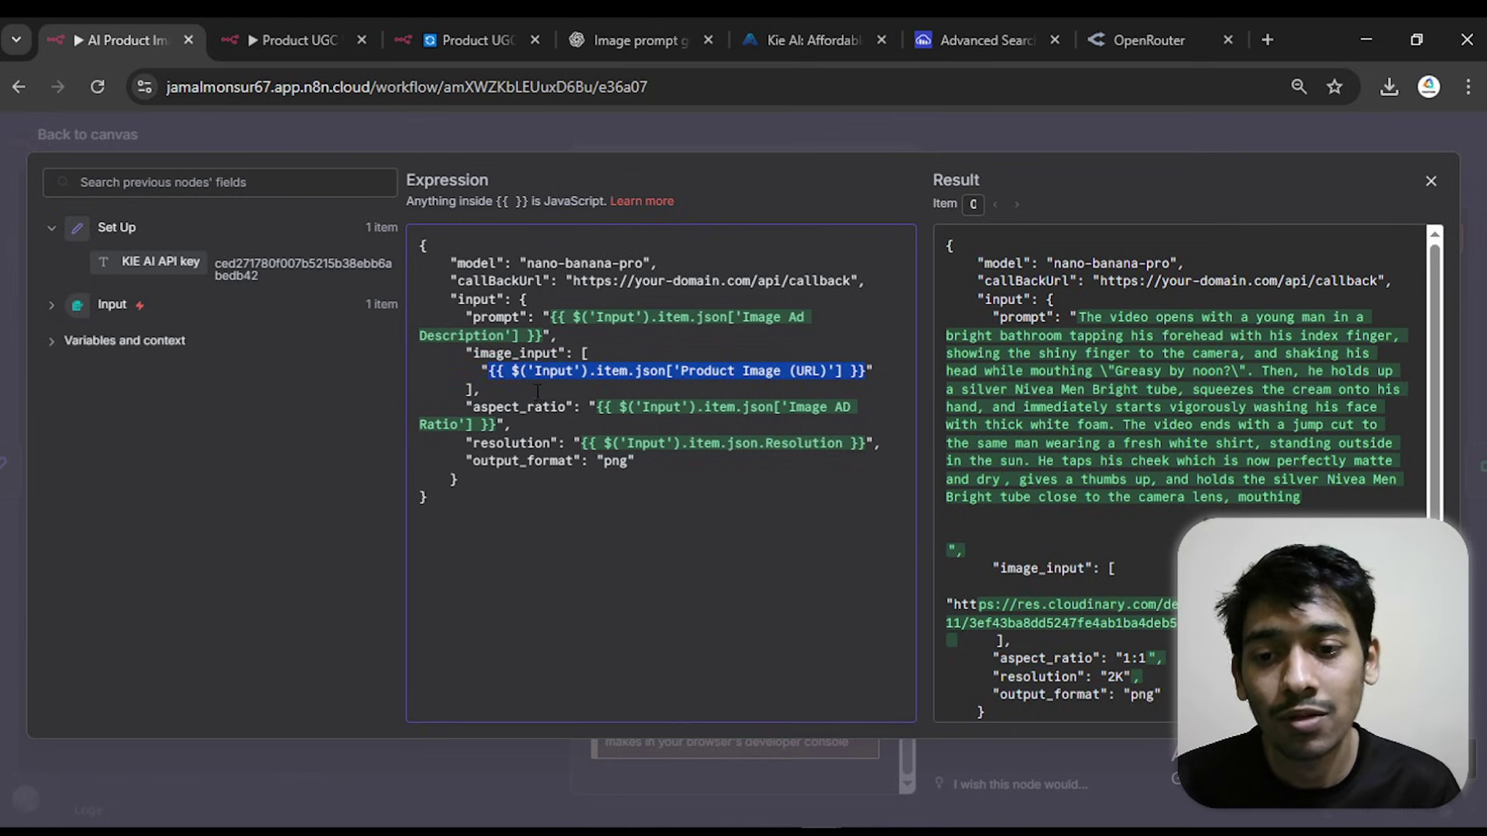
click(473, 139)
click(92, 135)
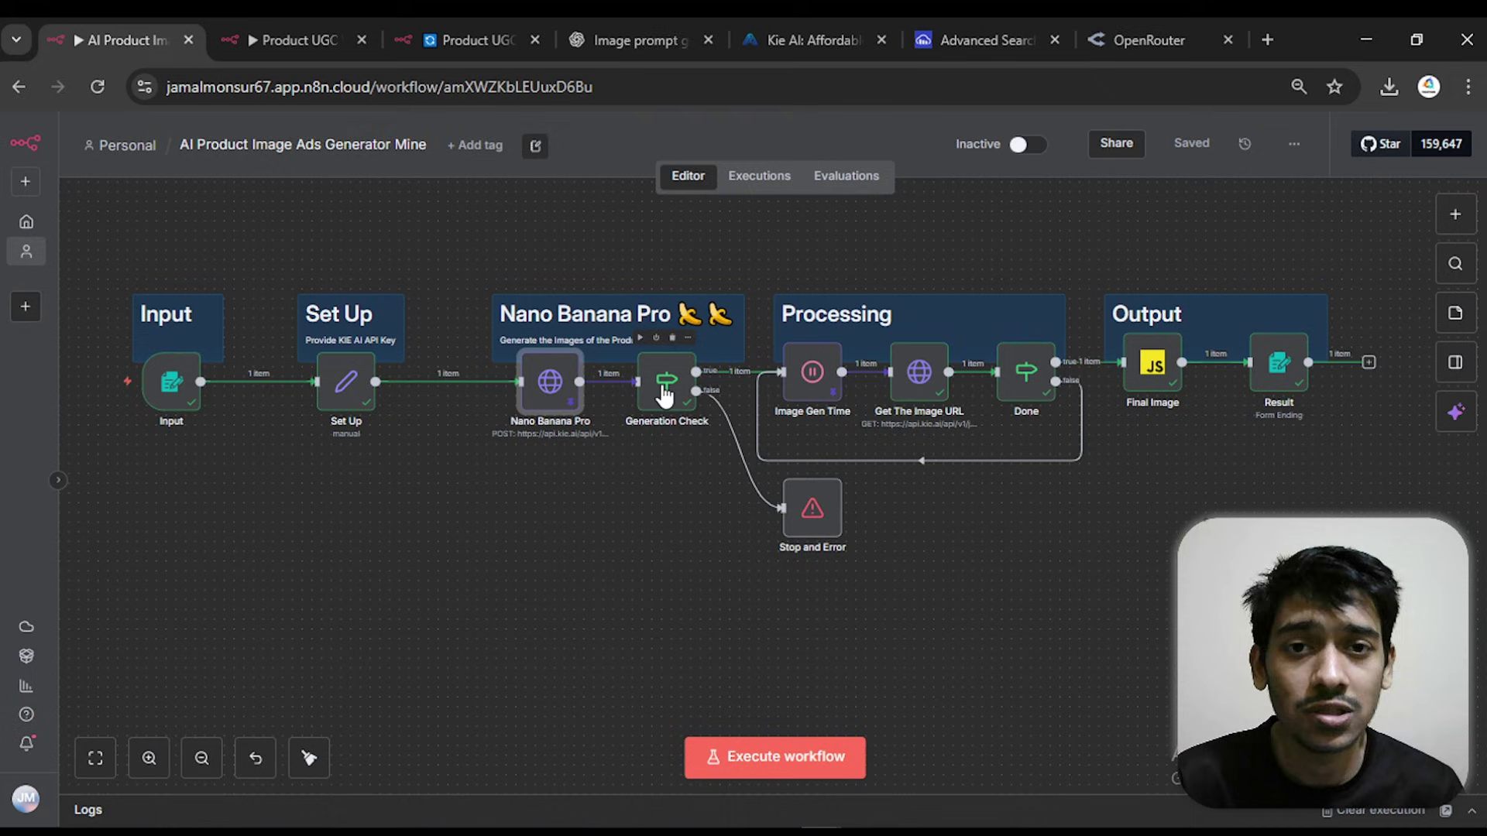
- Inspect the Generation Check node's condition and highlight the msg value in its True Branch output, closing the node when finished
scroll(709, 387, up, 3)
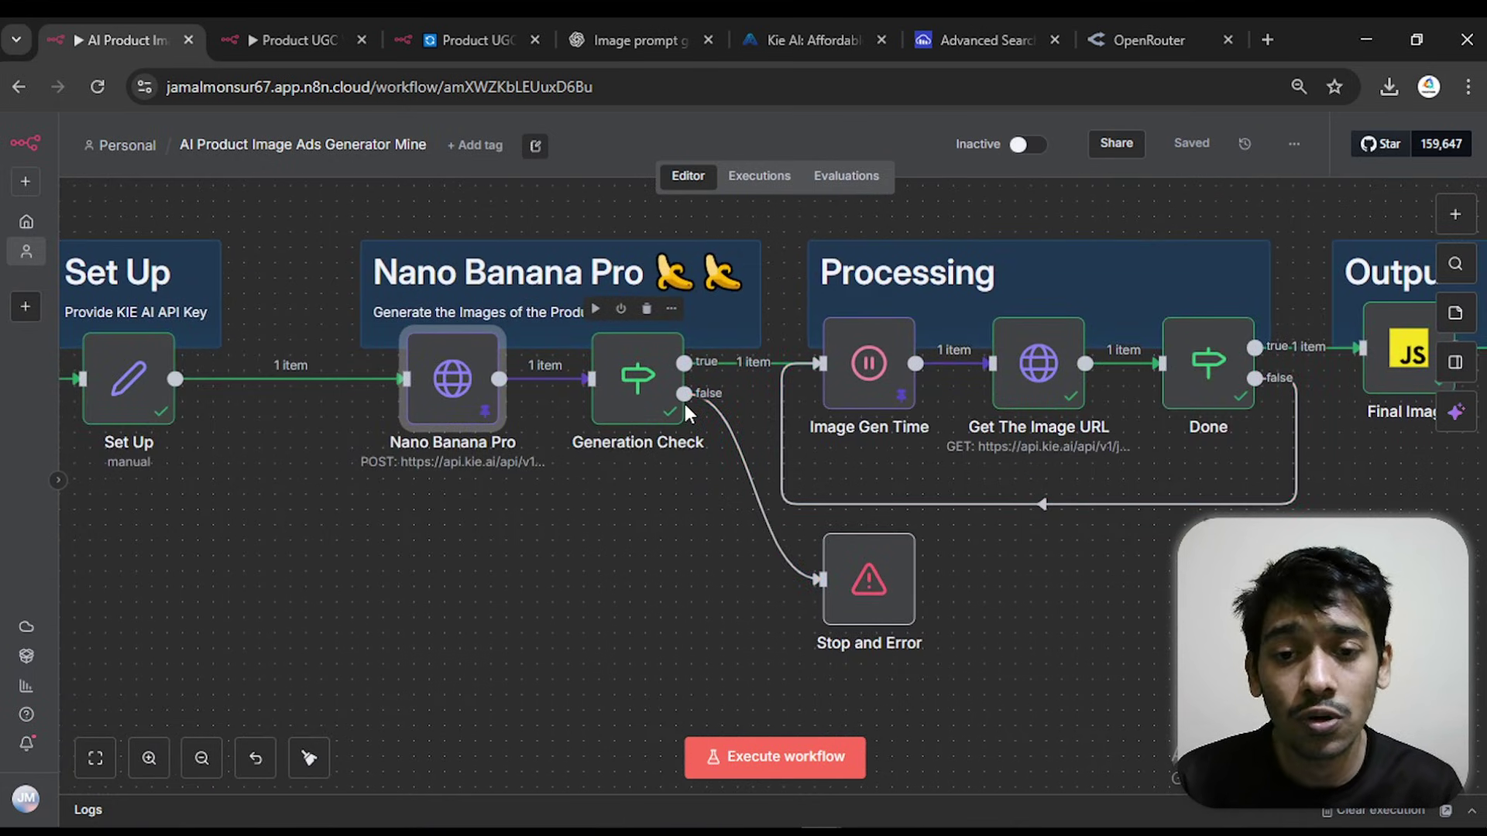
double_click(637, 384)
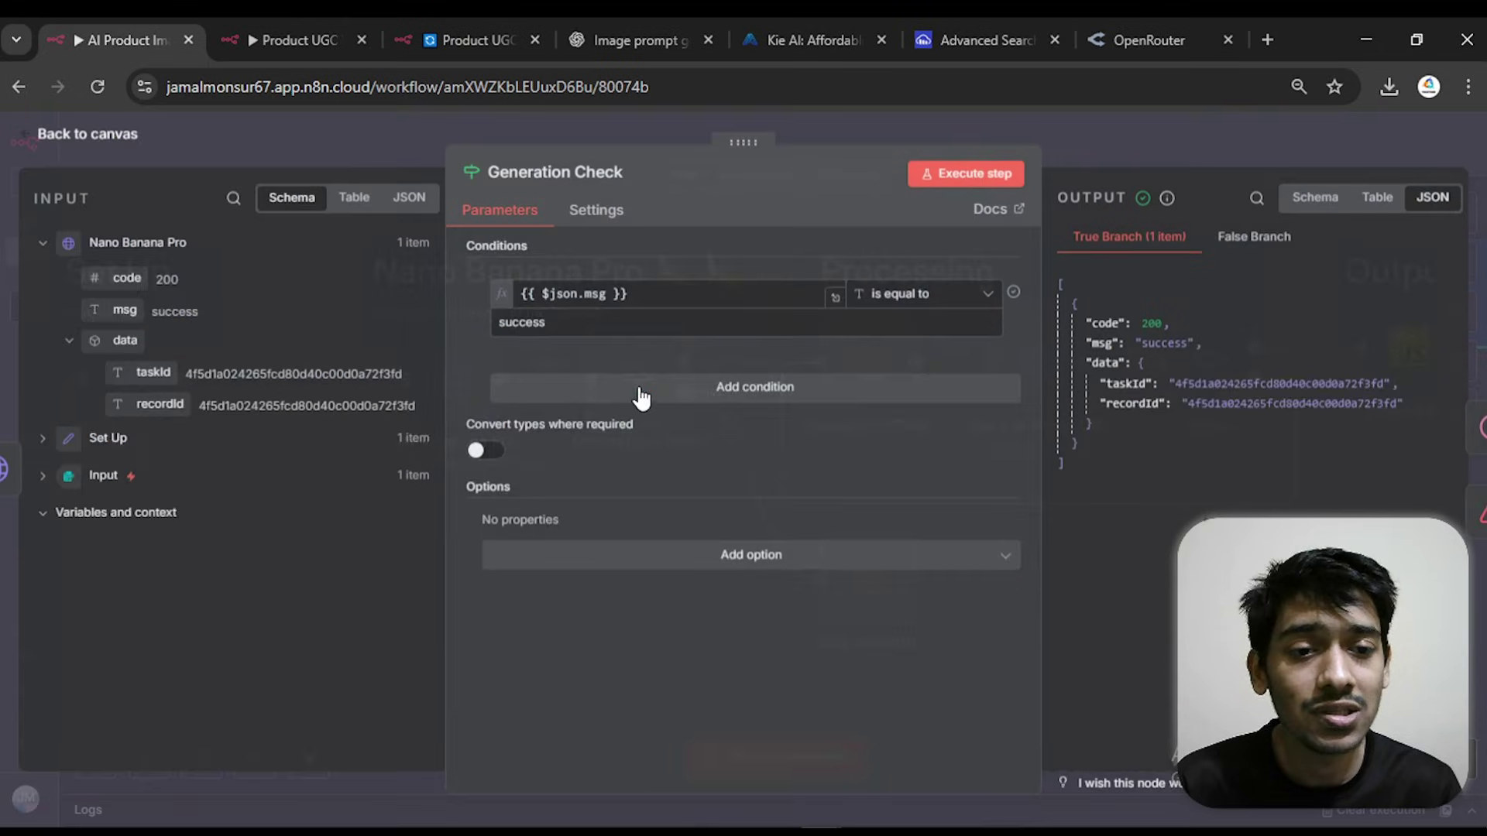
click(1138, 343)
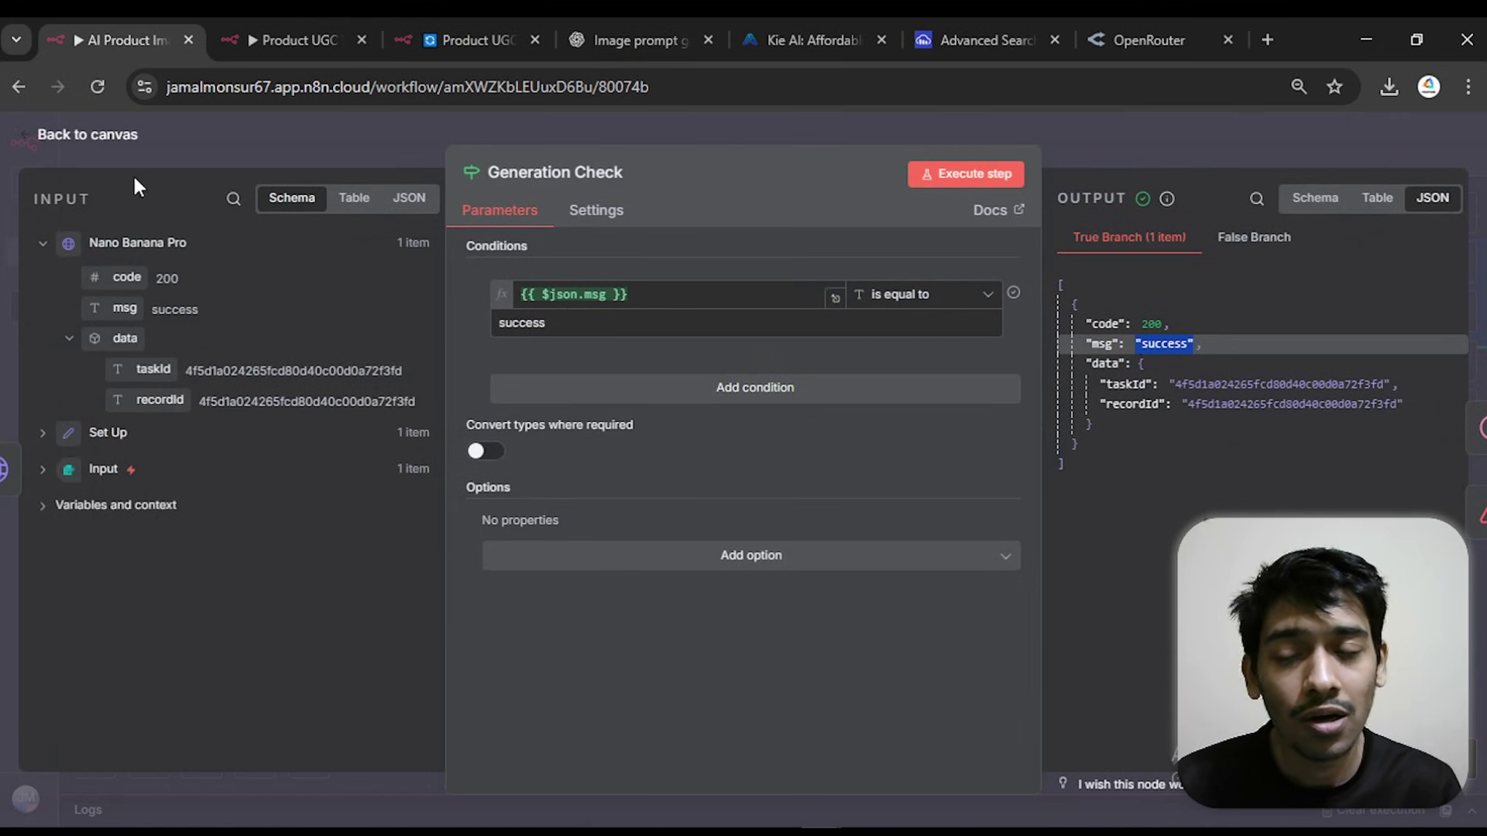
click(128, 136)
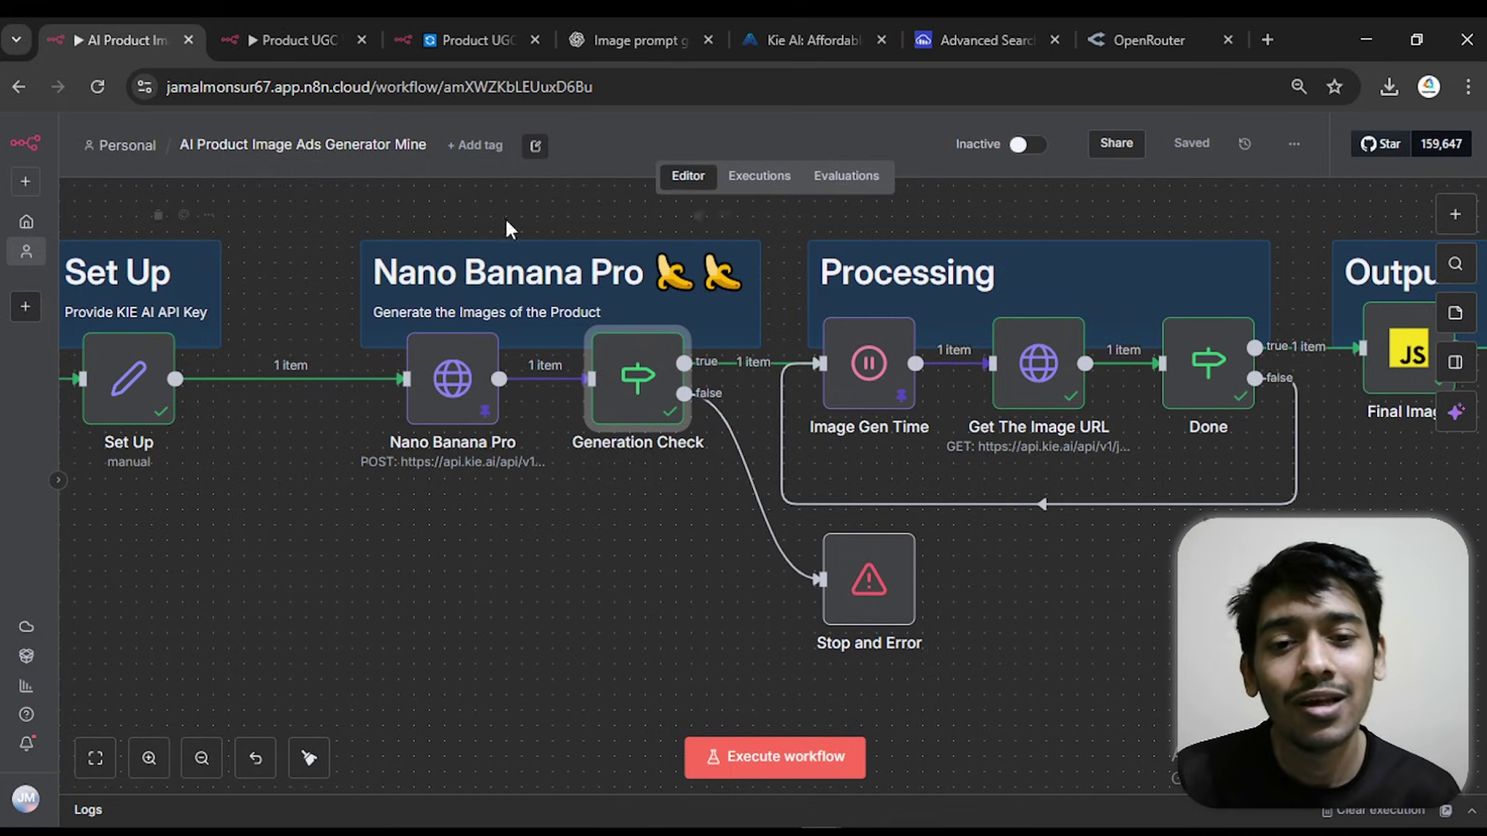
- Check the wait settings of the Image Gen Time node in the Processing section and return to the canvas
scroll(617, 391, right, 3)
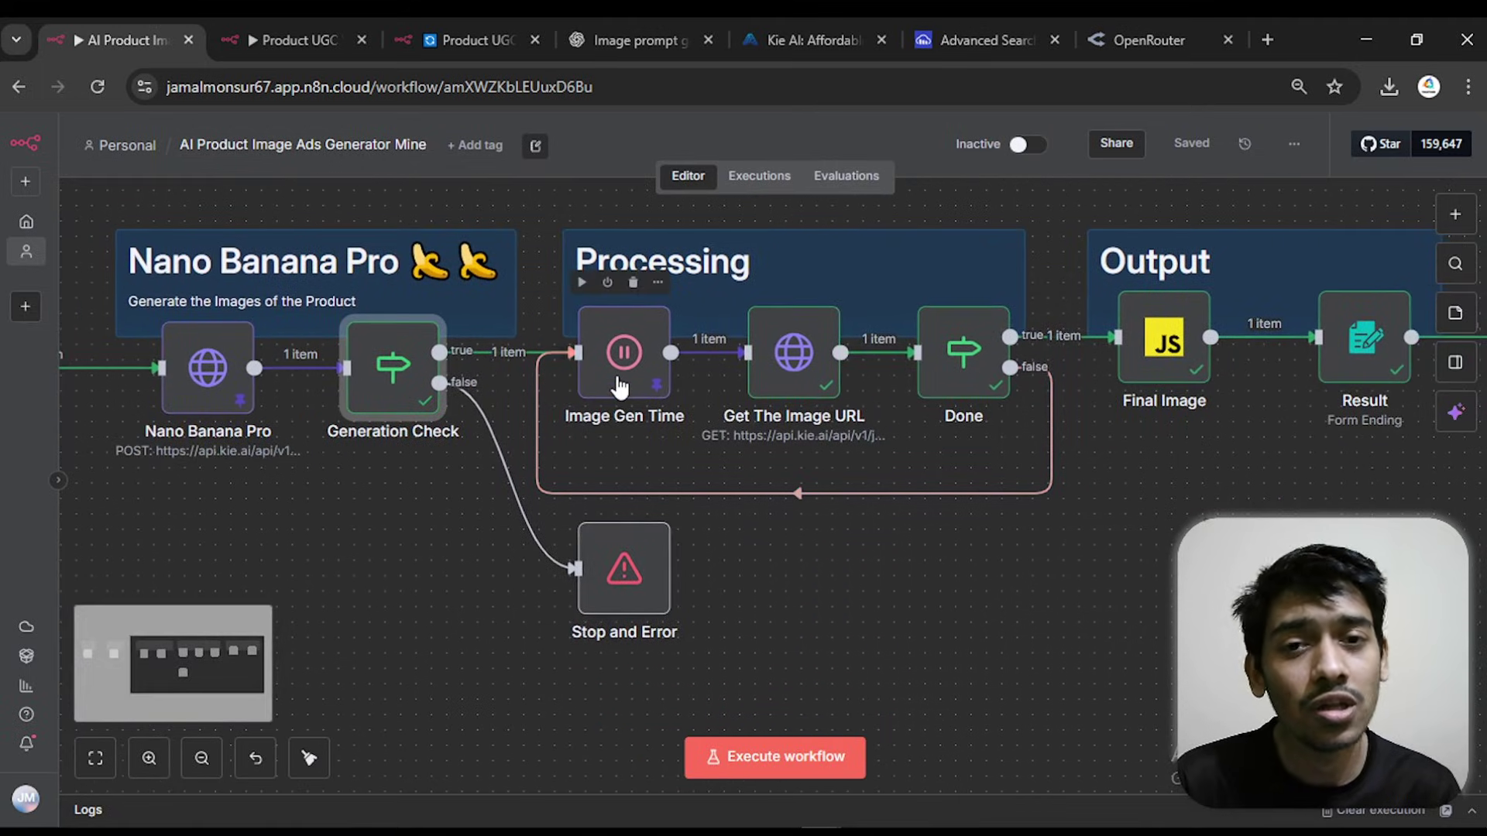
double_click(617, 387)
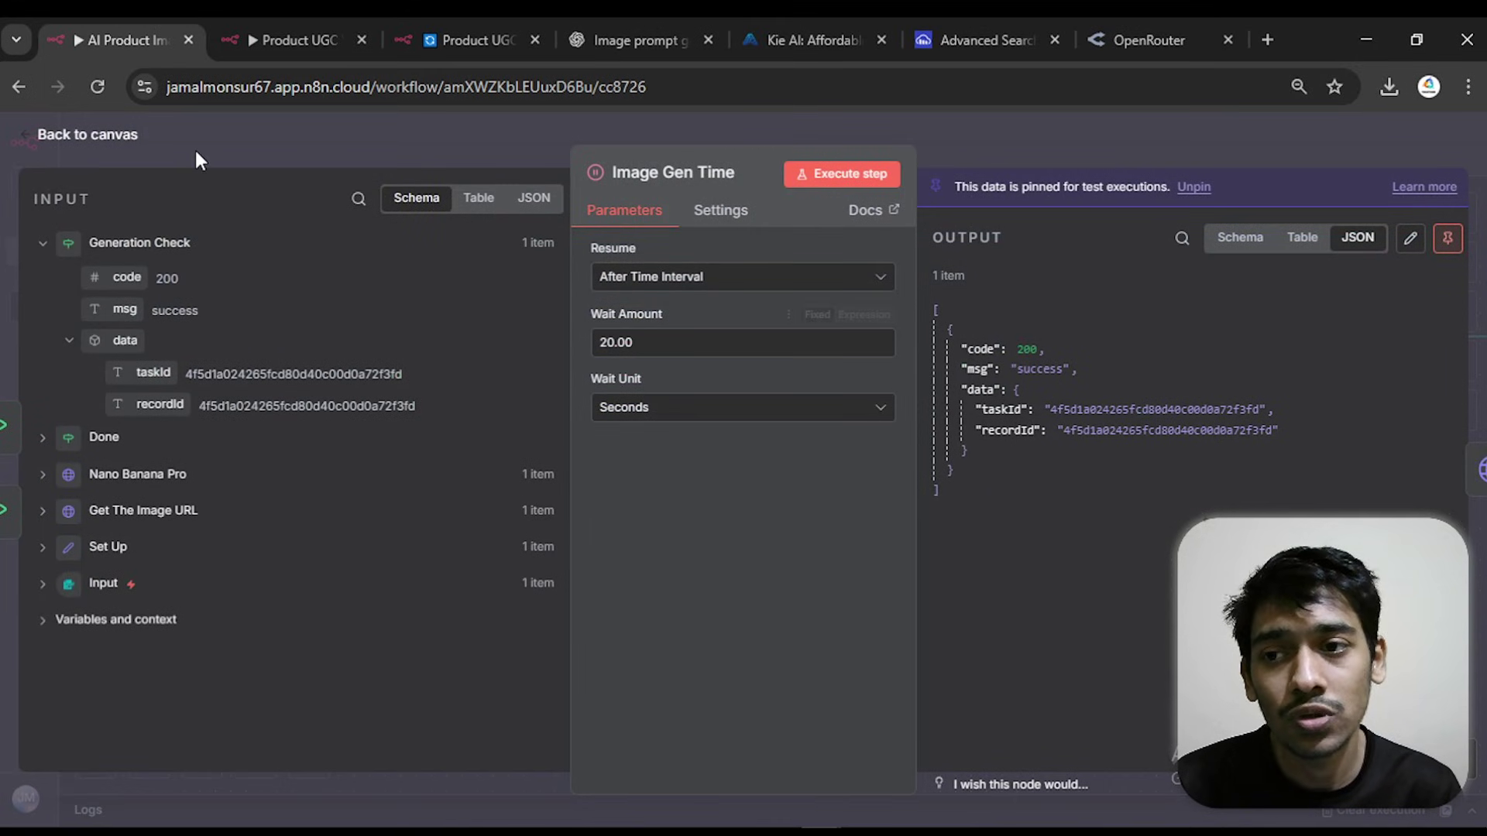
click(120, 140)
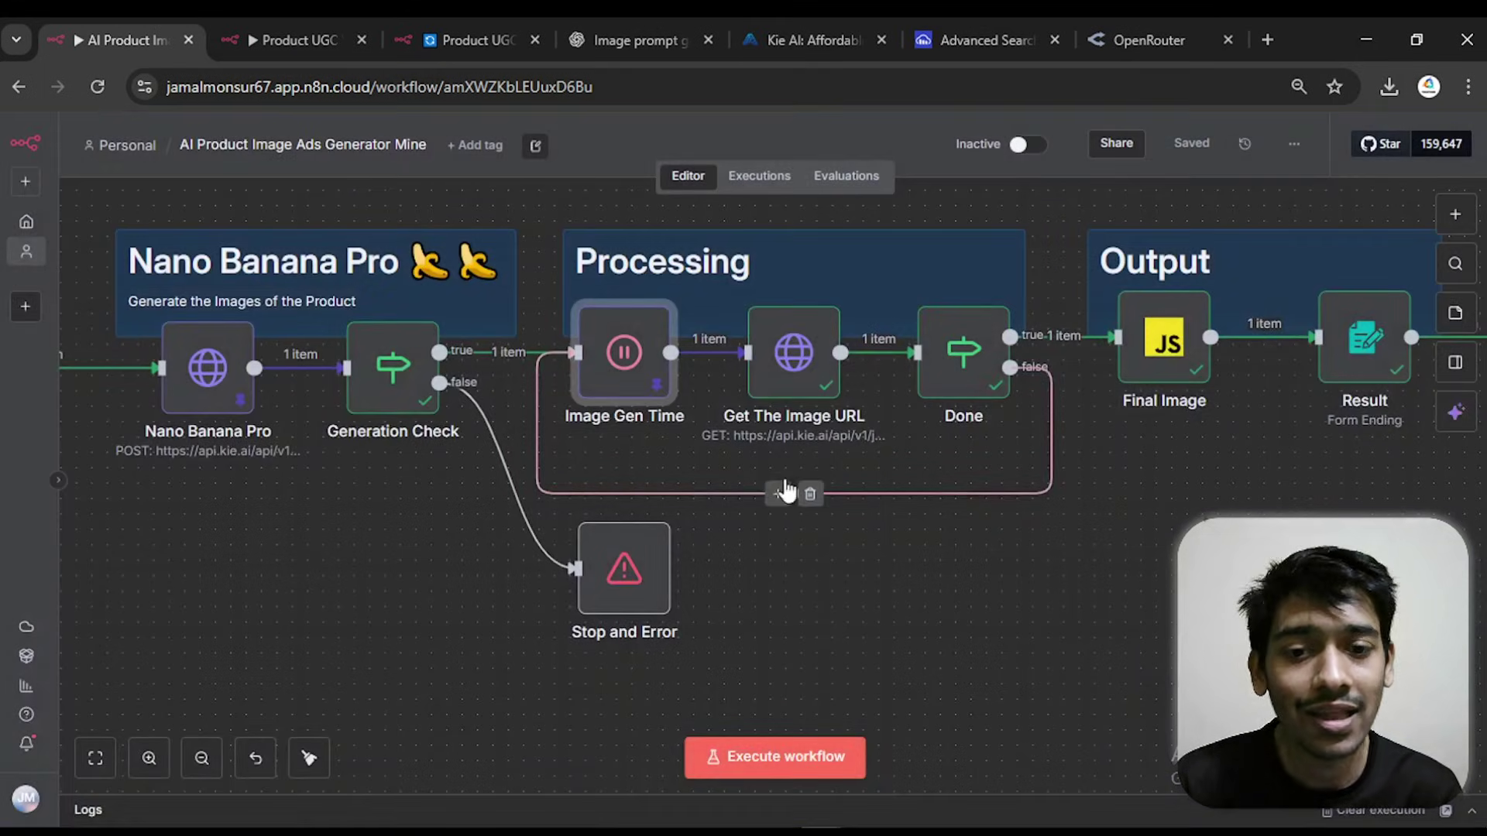
- Examine the Get The Image URL node's resultJson output and taskId query parameter, expand the Nano Banana Pro input data, and close the node
click(798, 360)
double_click(798, 360)
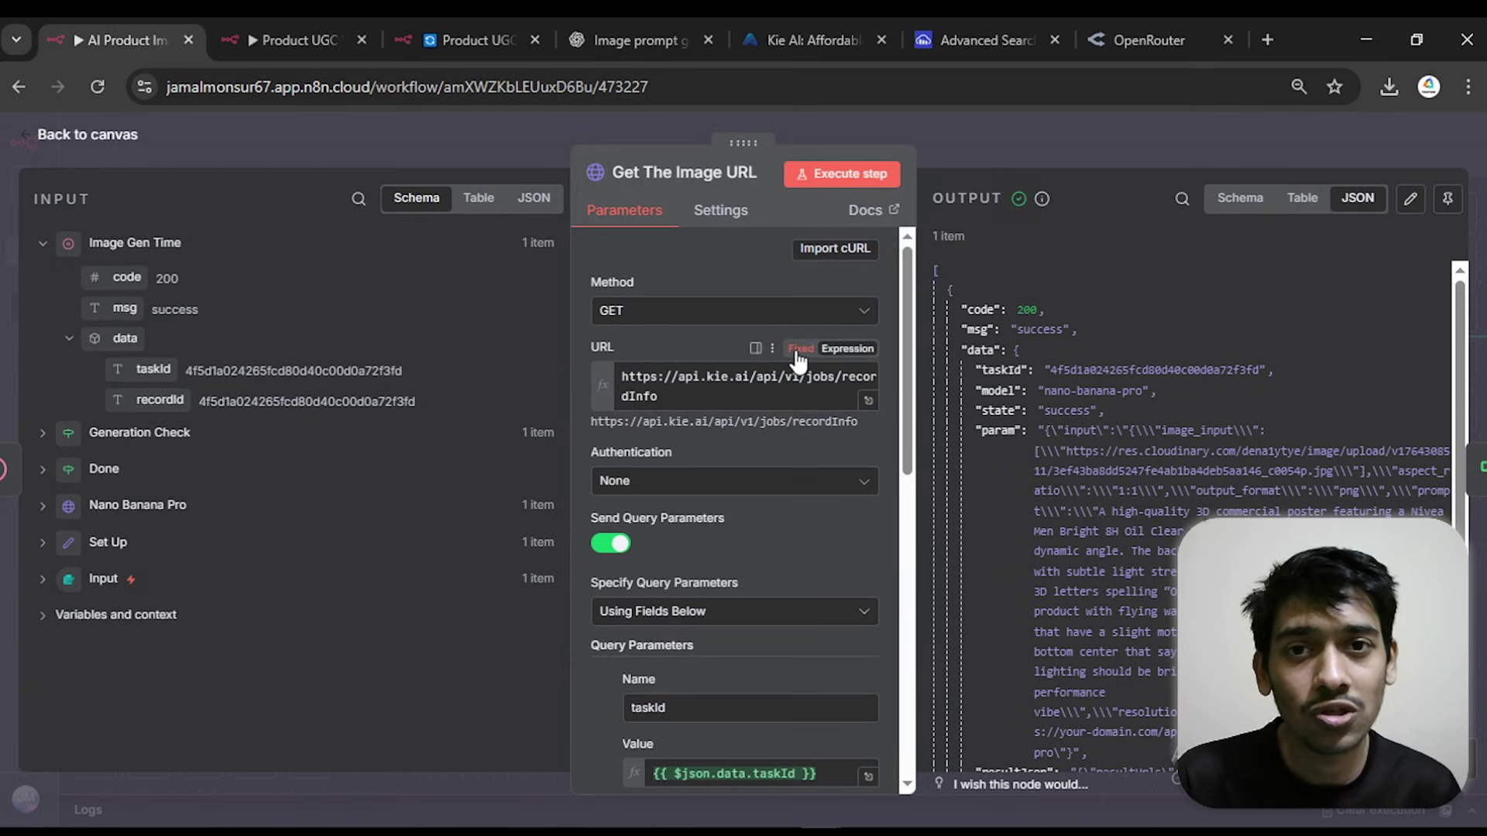
scroll(1084, 364, down, 5)
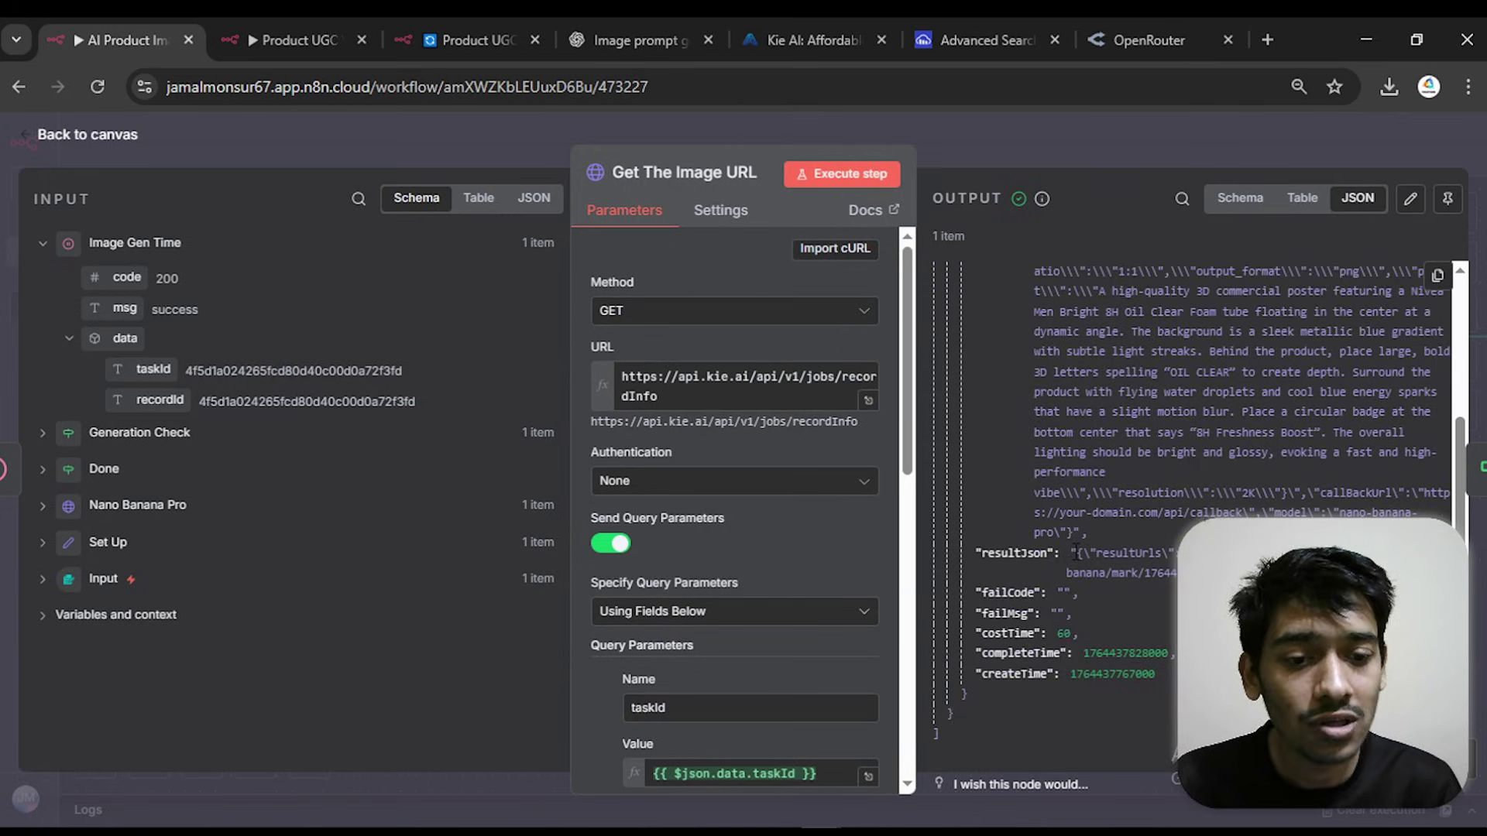
drag(1074, 553, 1078, 593)
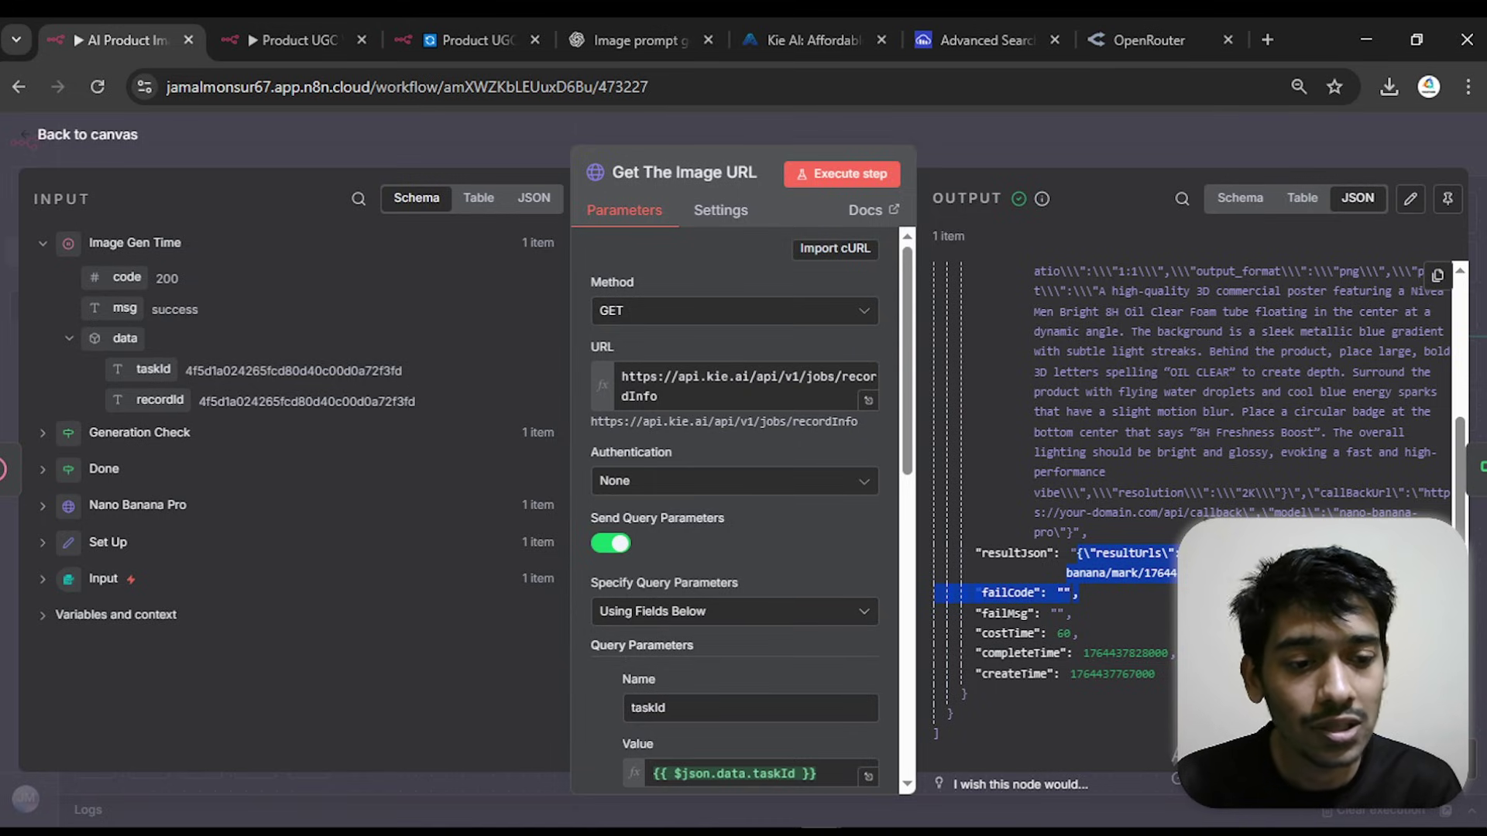
scroll(695, 457, down, 5)
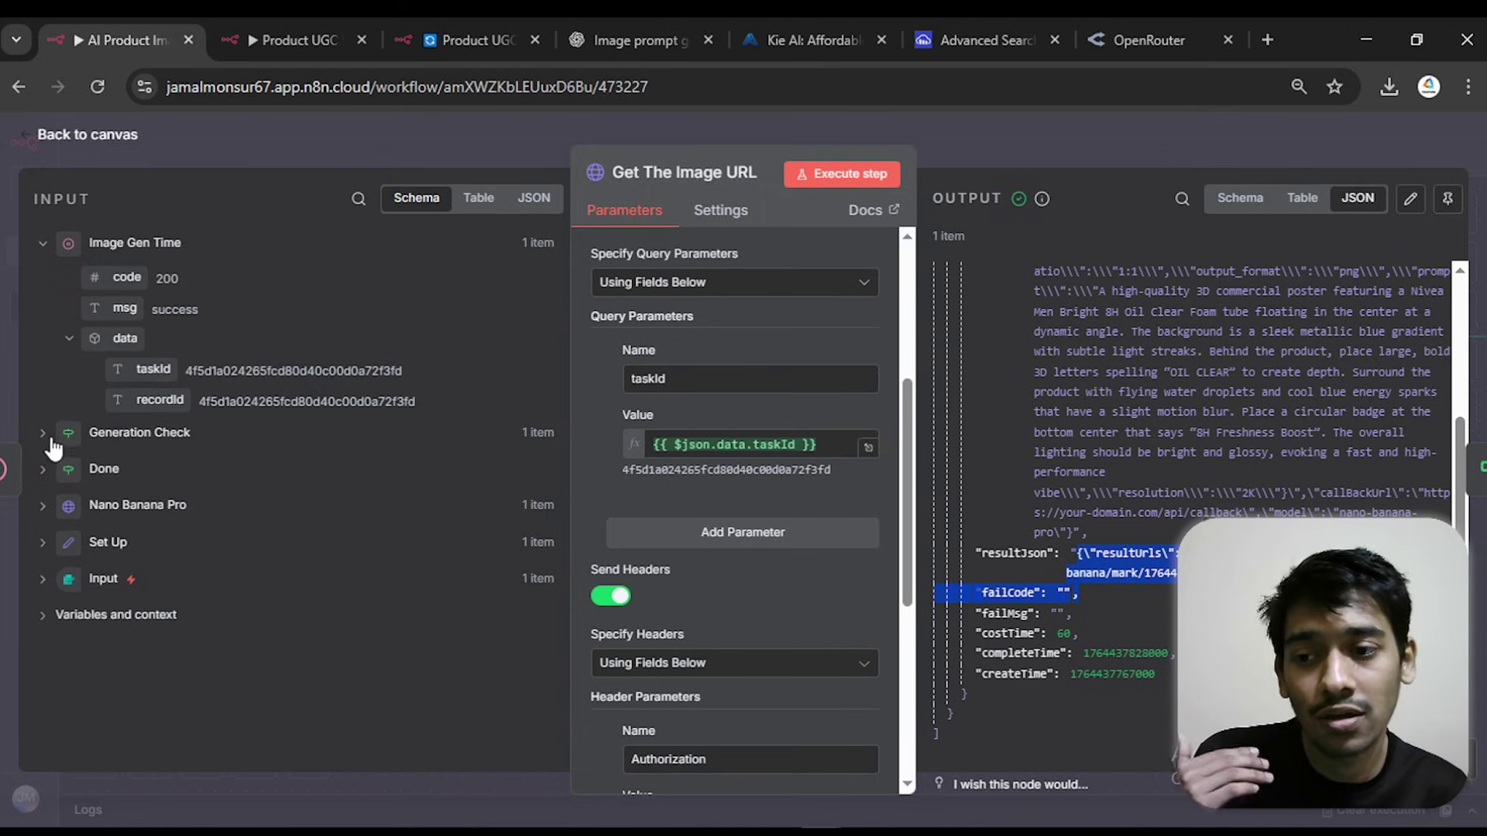
click(42, 505)
scroll(233, 488, down, 1)
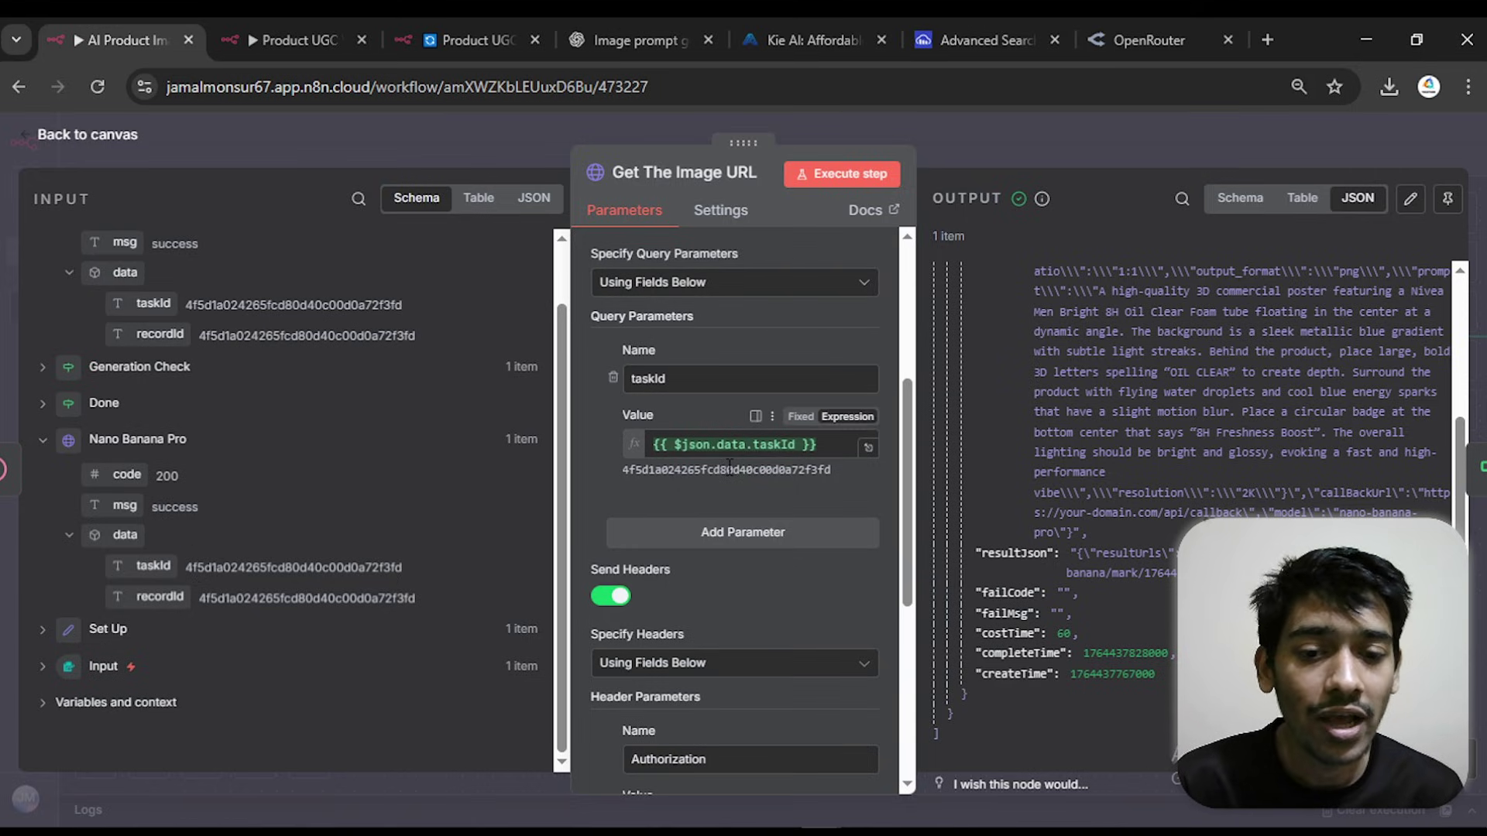
click(87, 135)
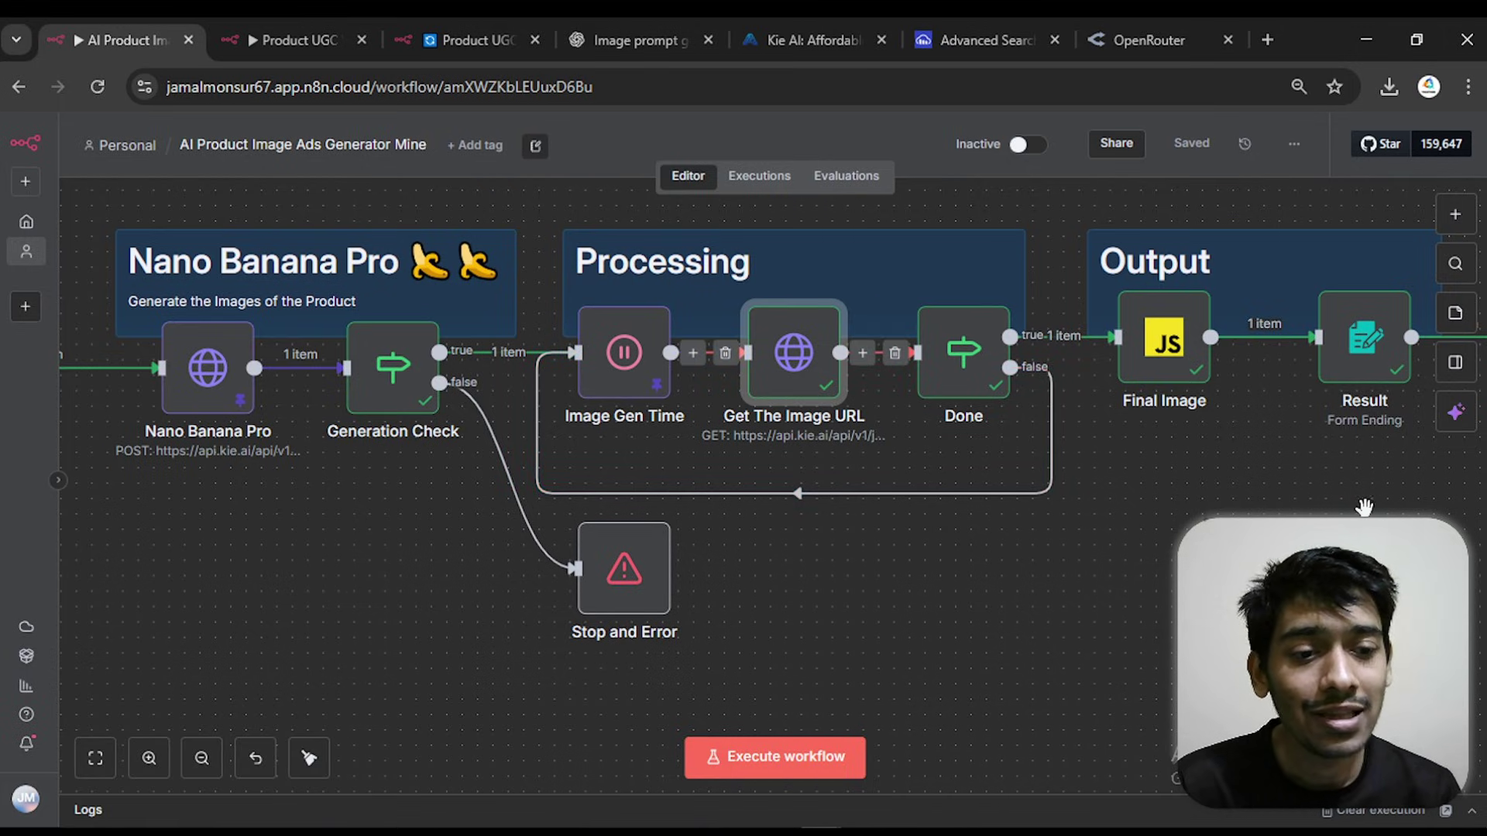
- Open the Final Image code node, compare its input resultJson with the output, highlight the imageUrl value, and return to the canvas
drag(1364, 507, 993, 482)
double_click(786, 305)
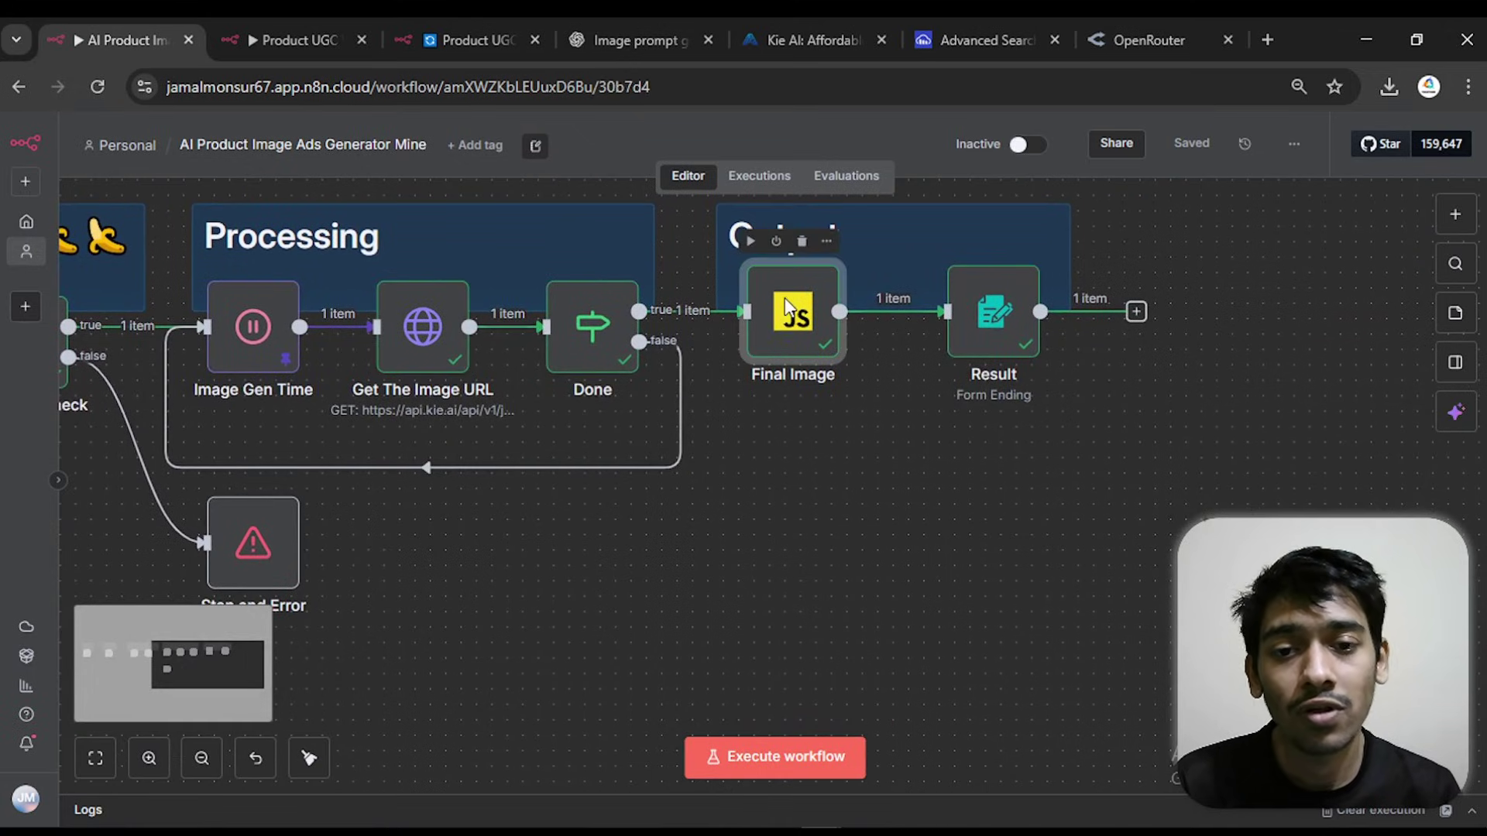
scroll(233, 464, down, 3)
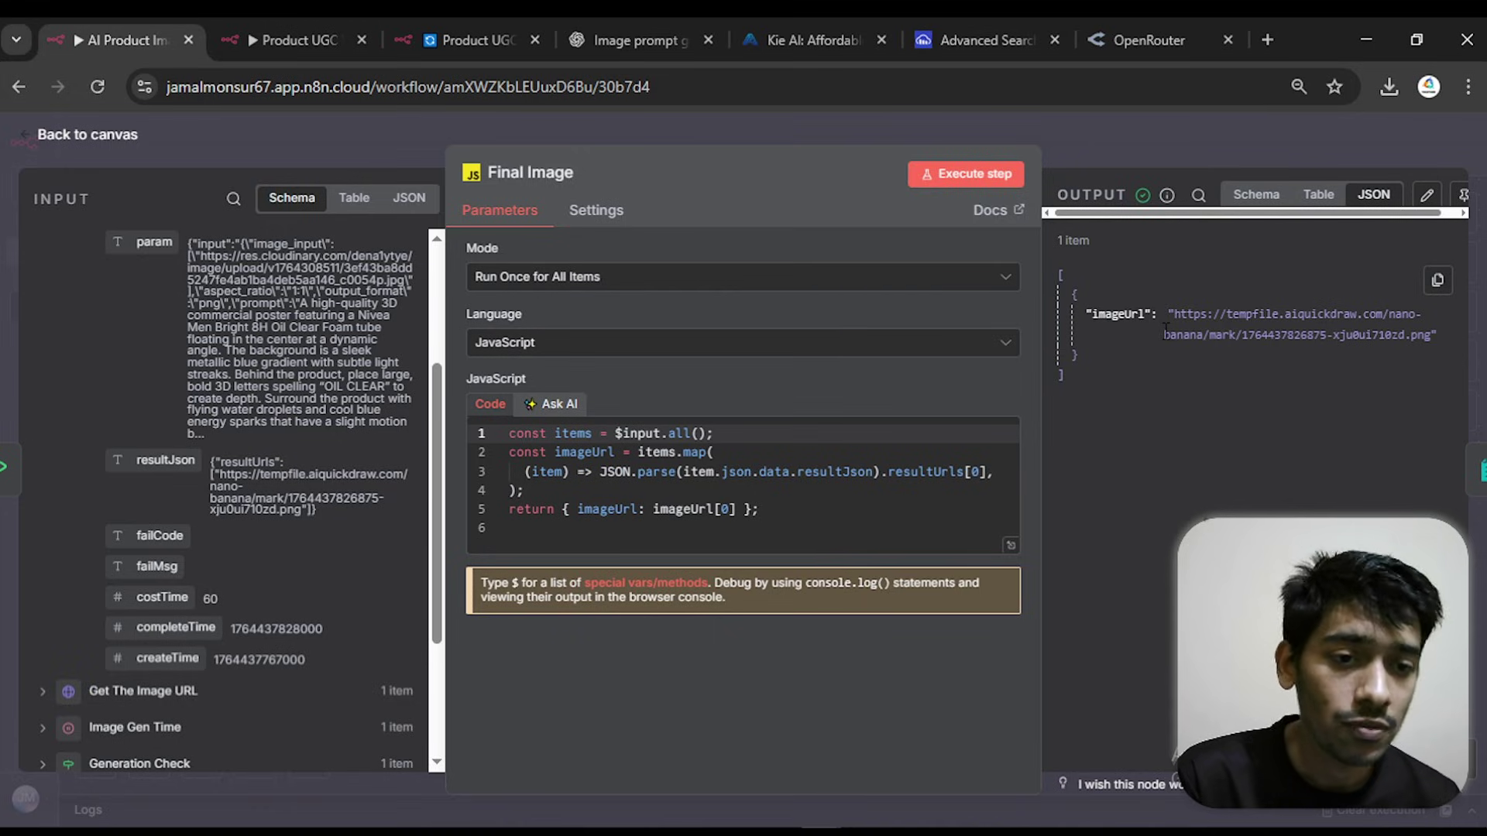
drag(1169, 314, 1437, 343)
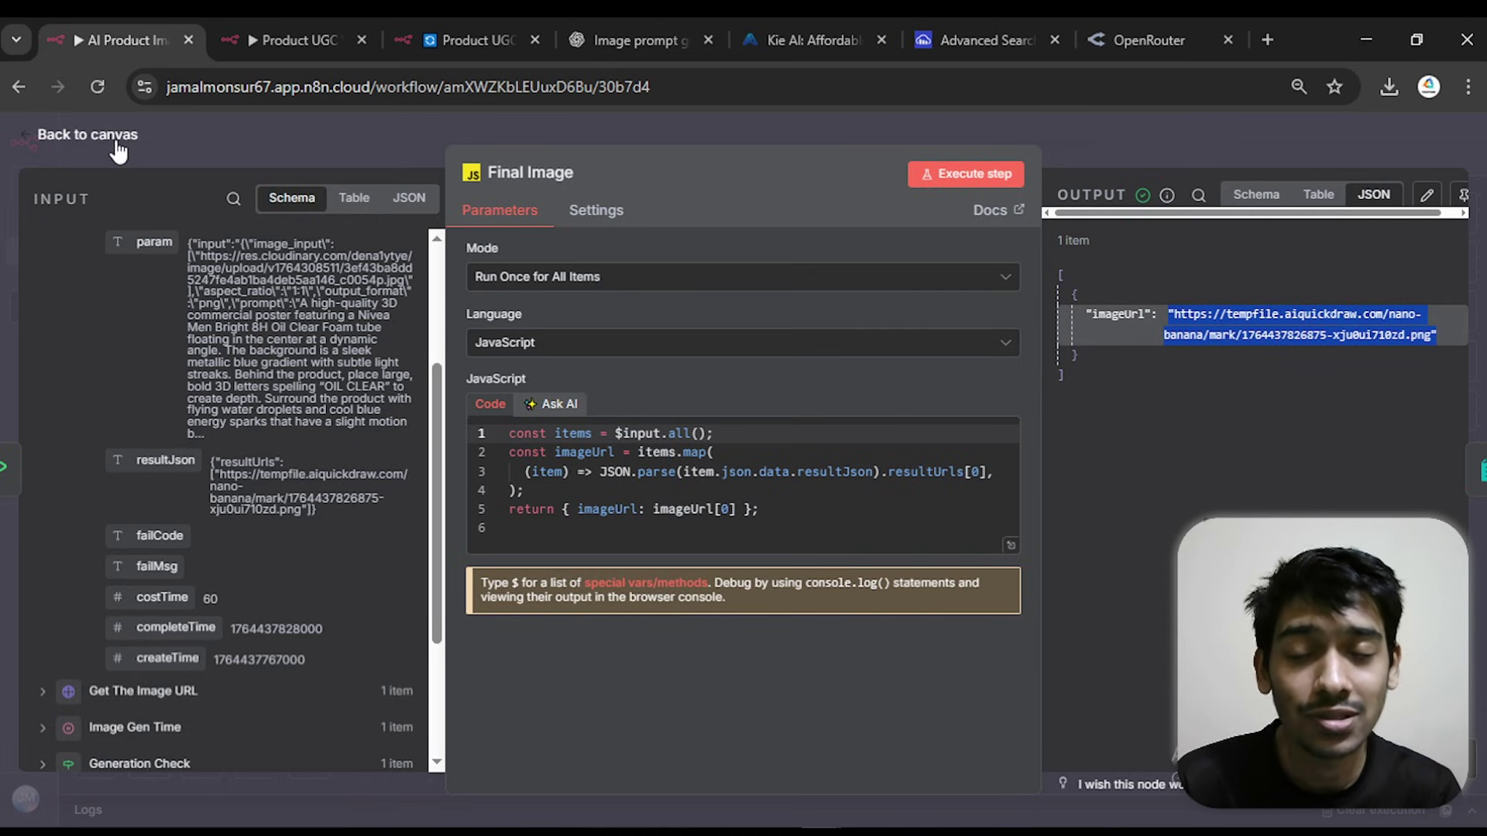
click(88, 135)
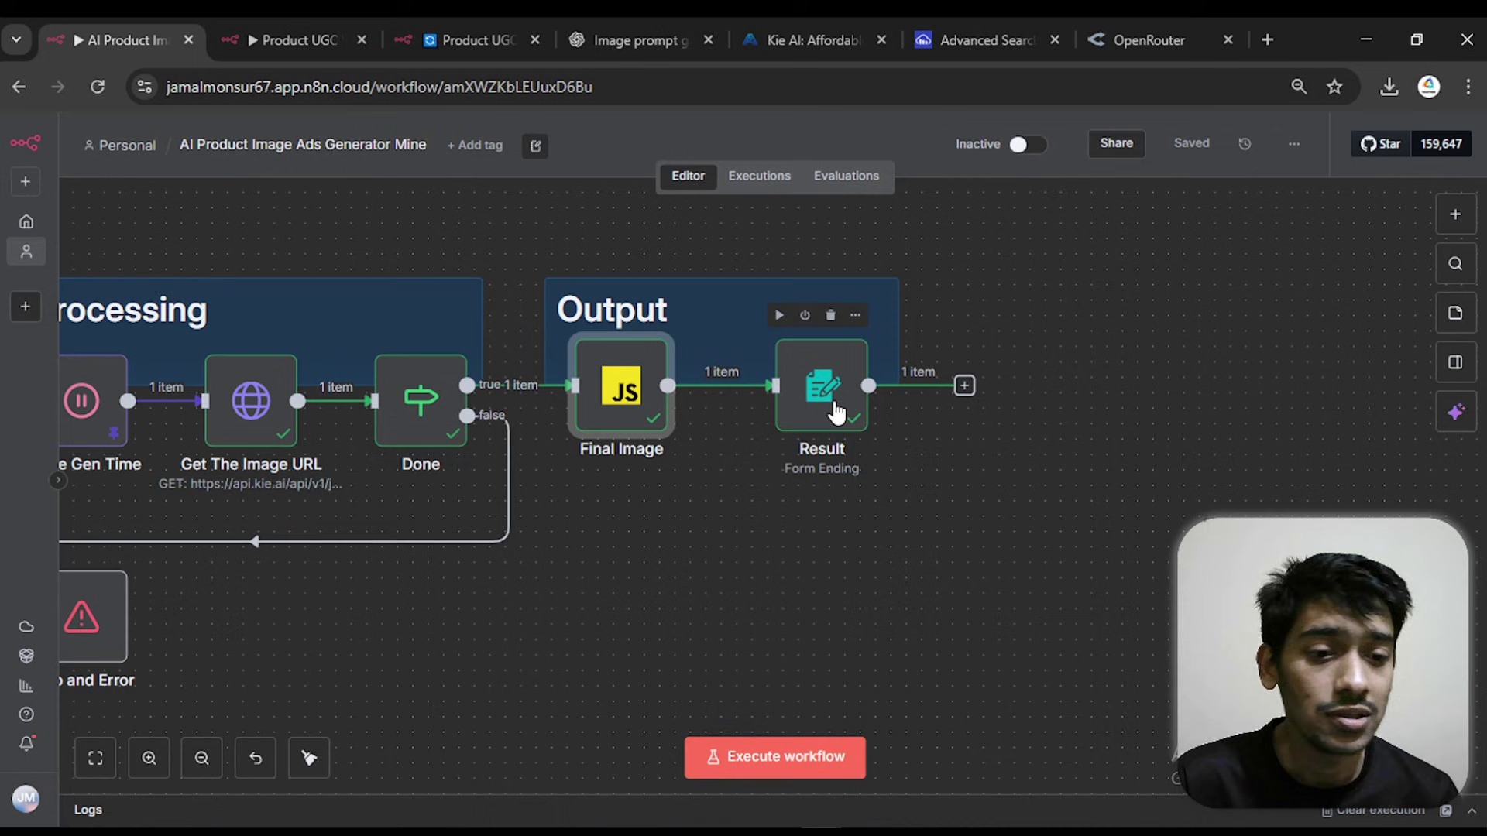
- Look over the Output and Processing sections of the image workflow and switch to the Product UGC Video Ads Generator Mine workflow
scroll(392, 210, down, 3)
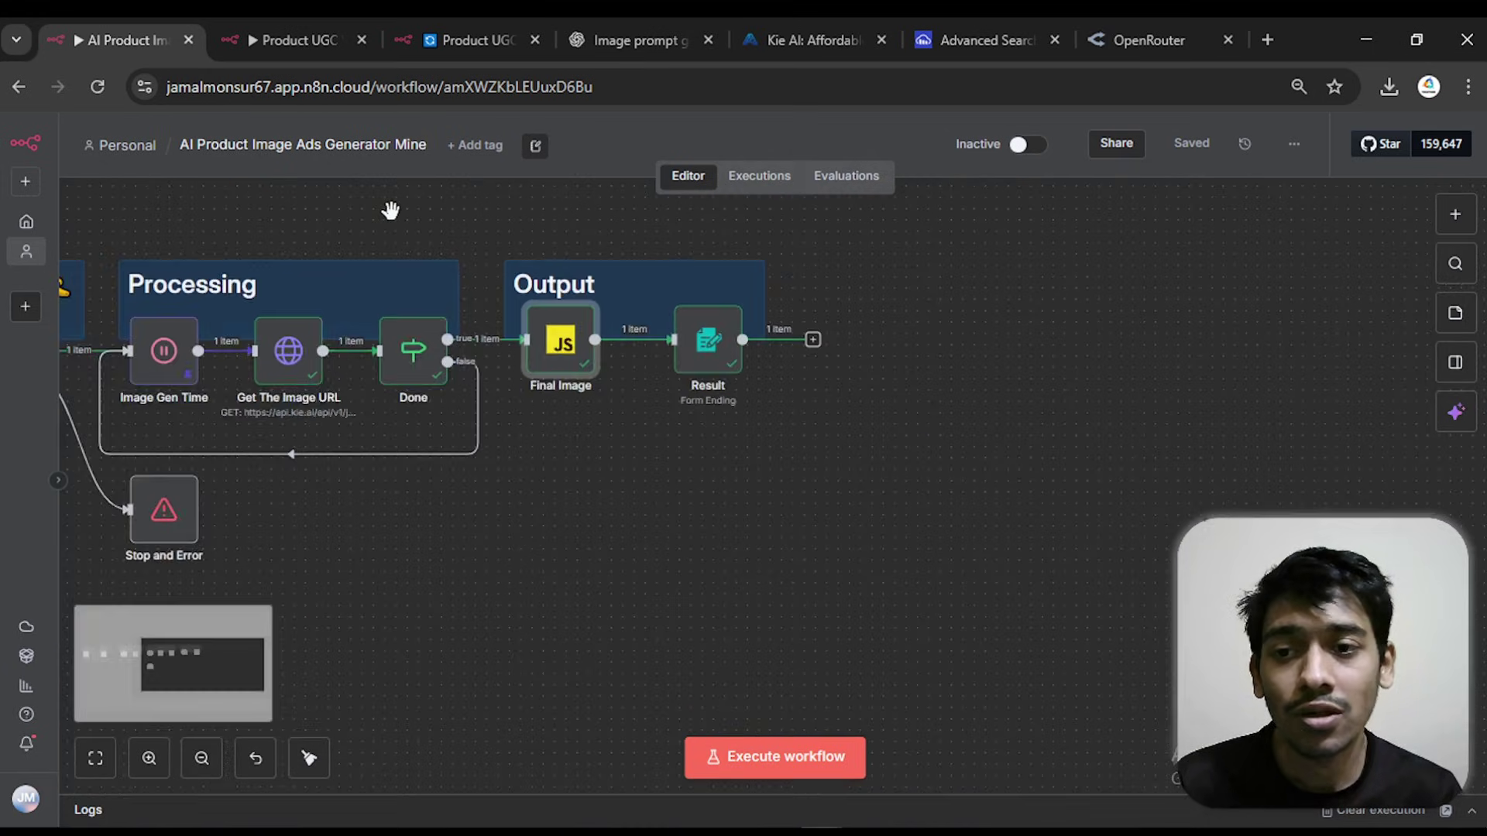
drag(392, 209, 974, 298)
click(332, 30)
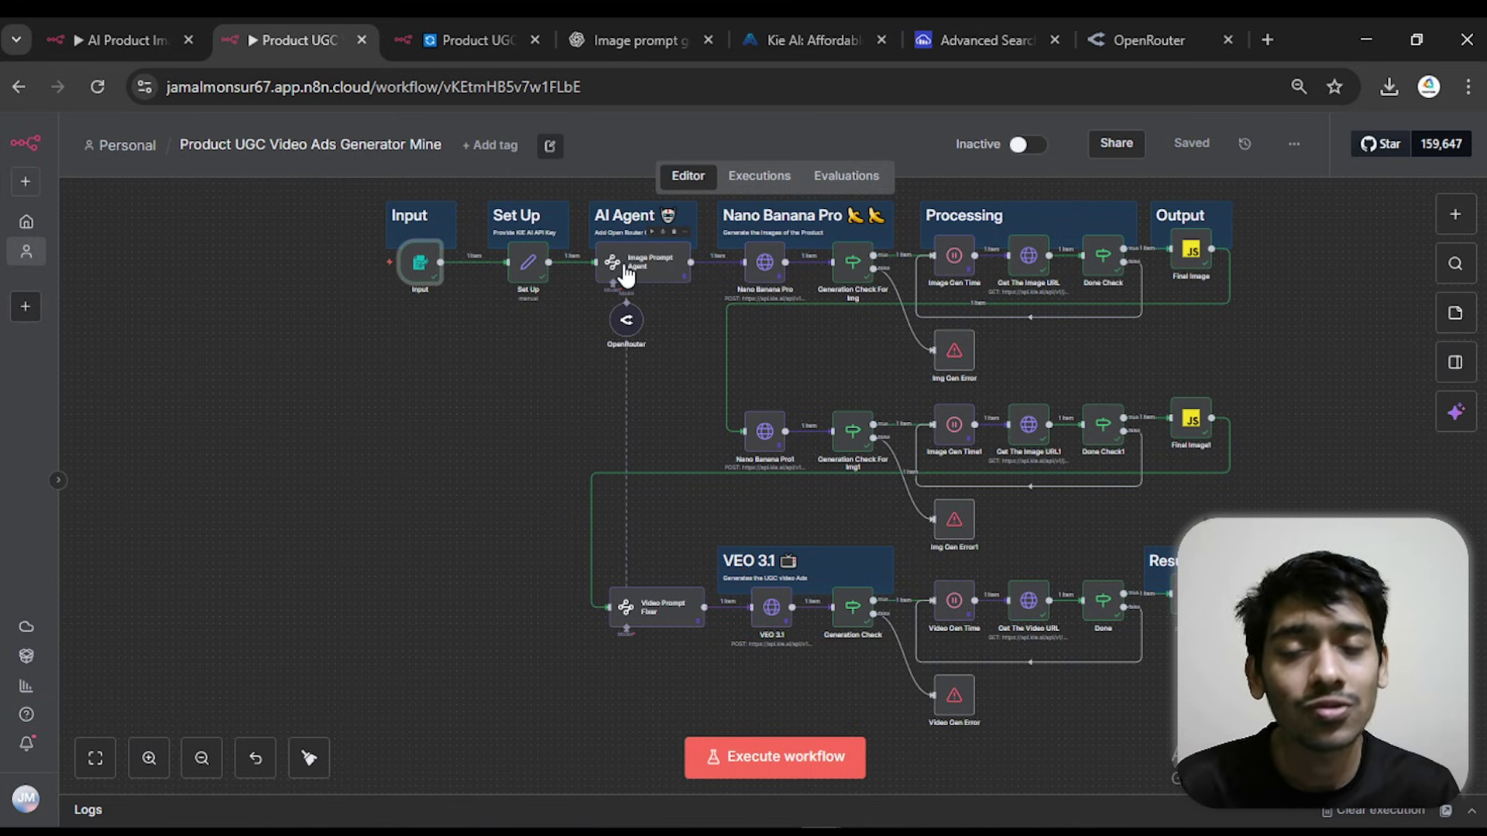
- Open the Image Prompt Agent node in the AI Agent section and examine its prompt, attributes and output
scroll(398, 484, up, 5)
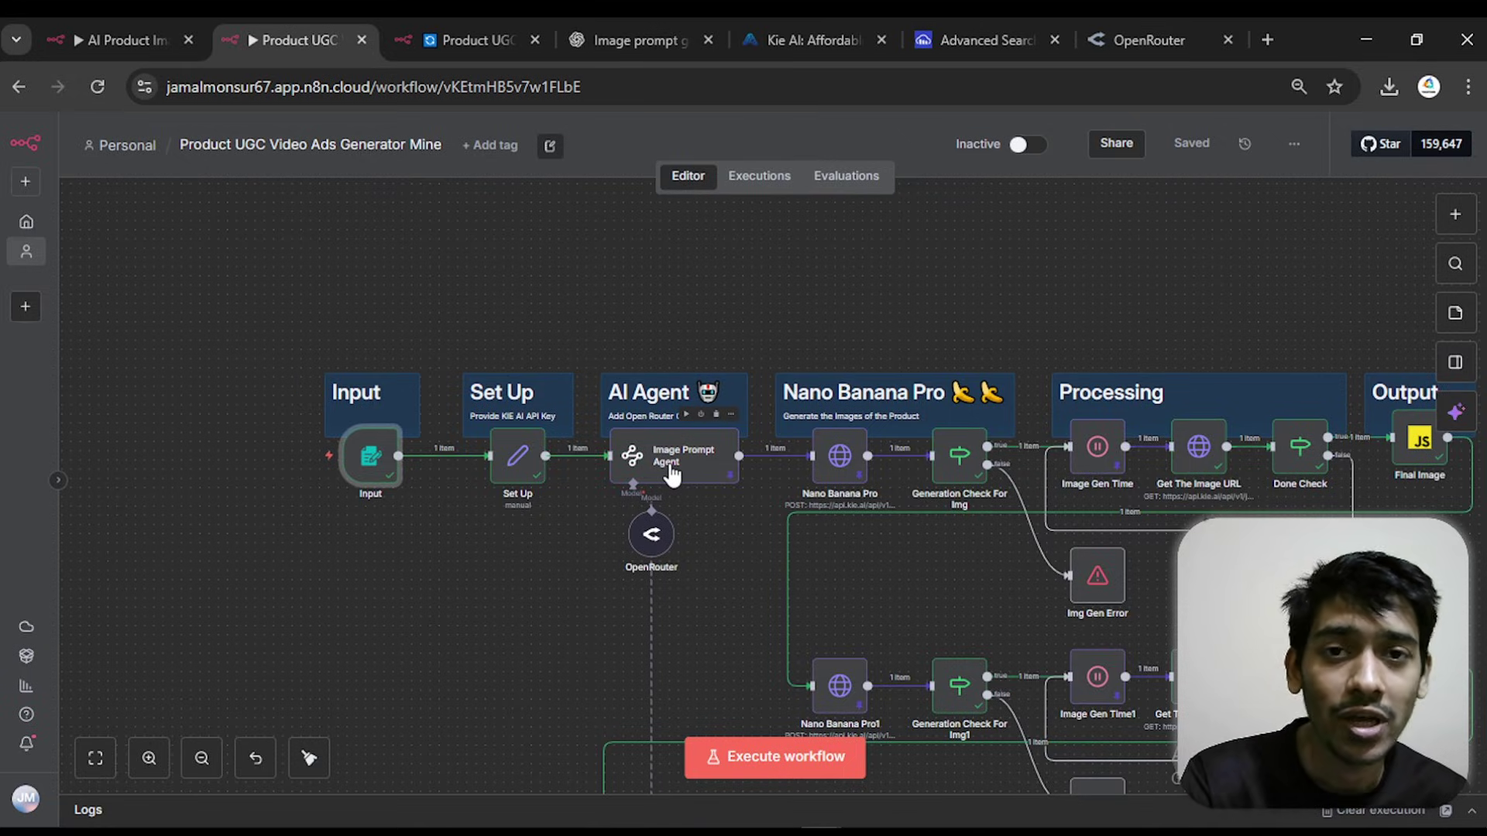
click(670, 474)
double_click(670, 474)
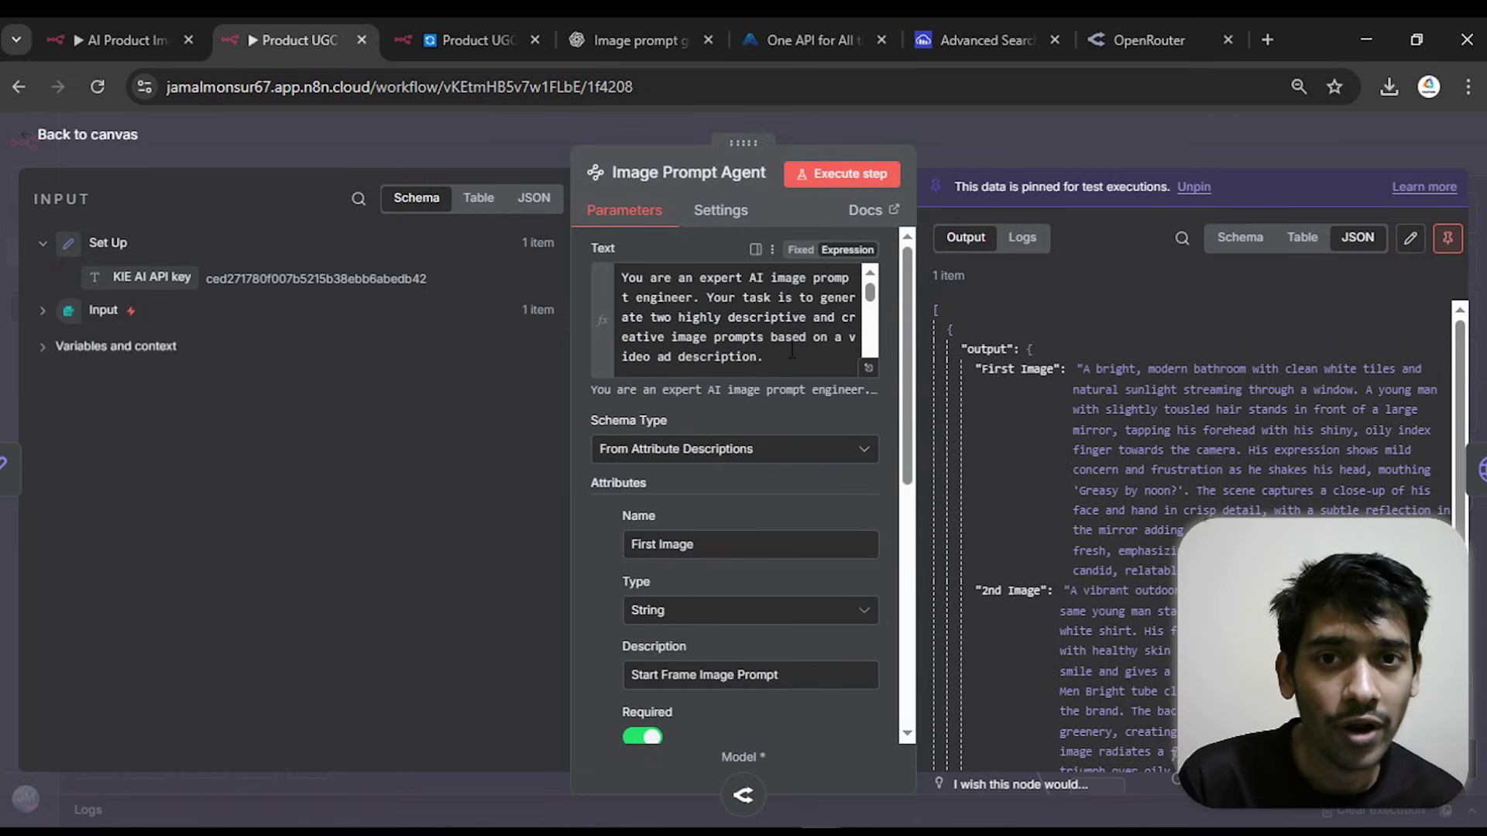
- Switch to the Kie AI site, open the Veo 3.1 API page, and highlight the Start Frame and End Frame labels
click(788, 21)
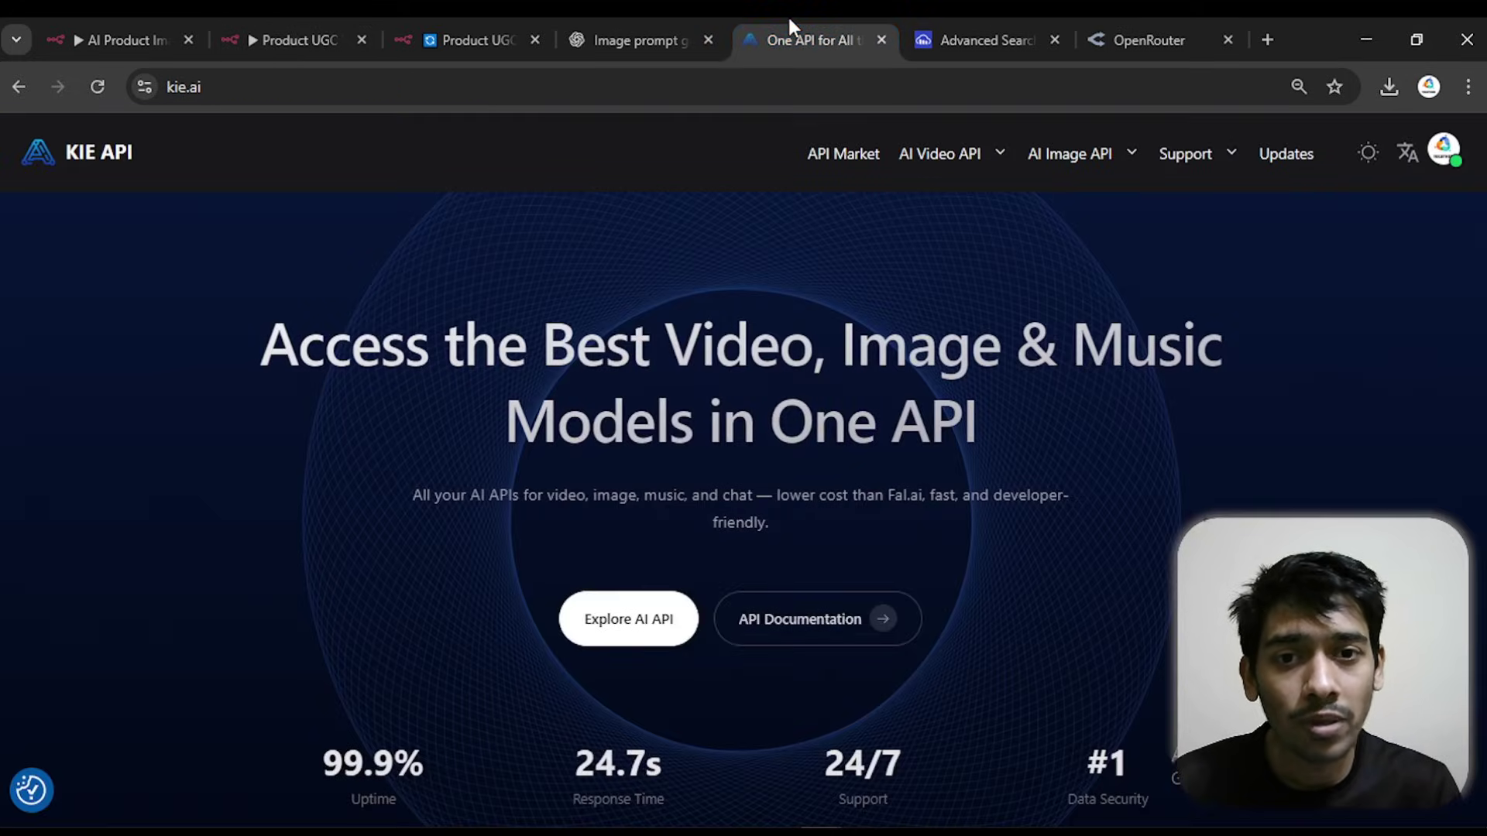
mouse_move(999, 164)
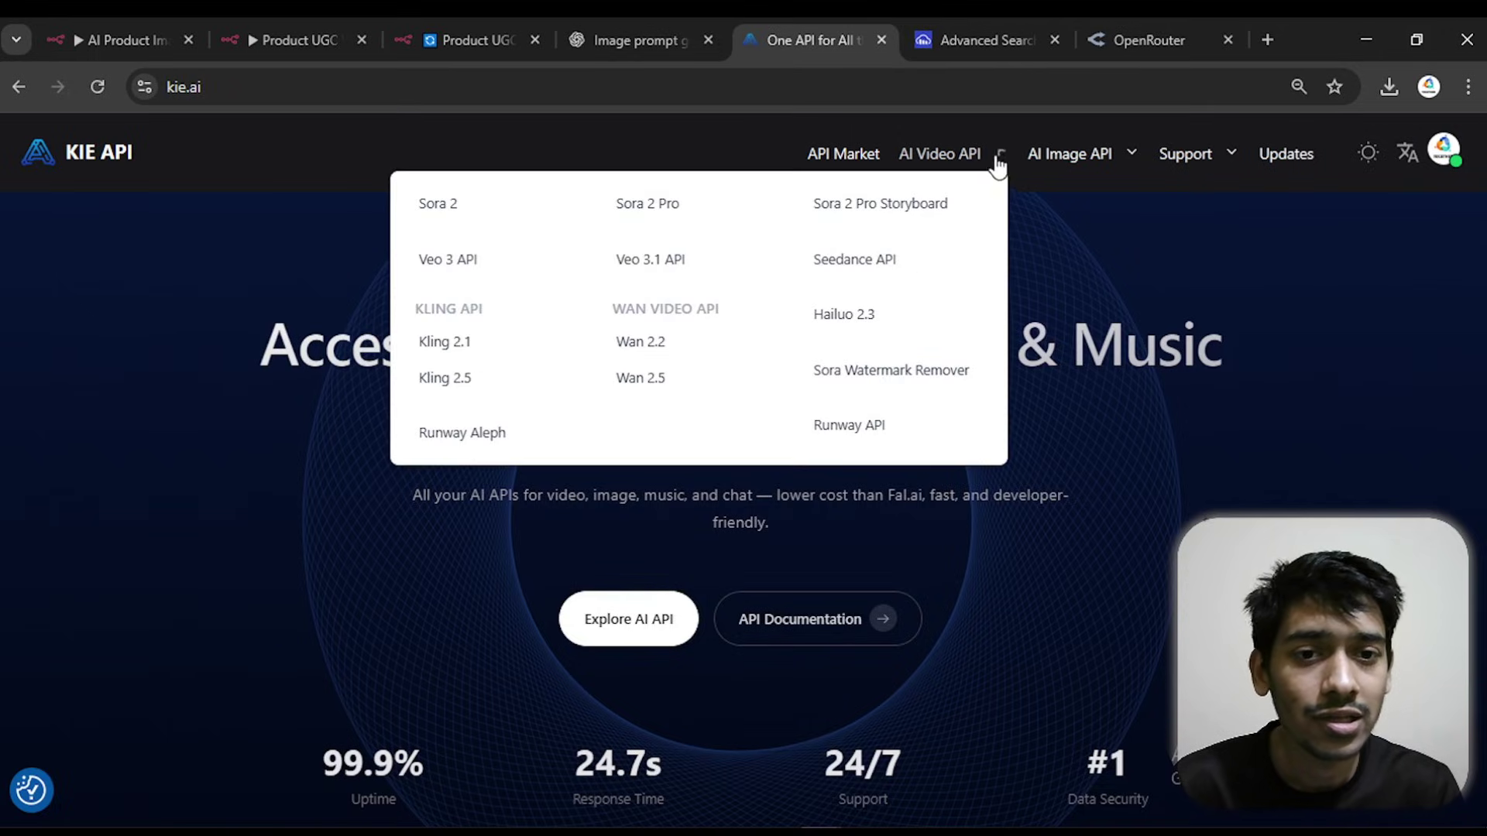
click(651, 267)
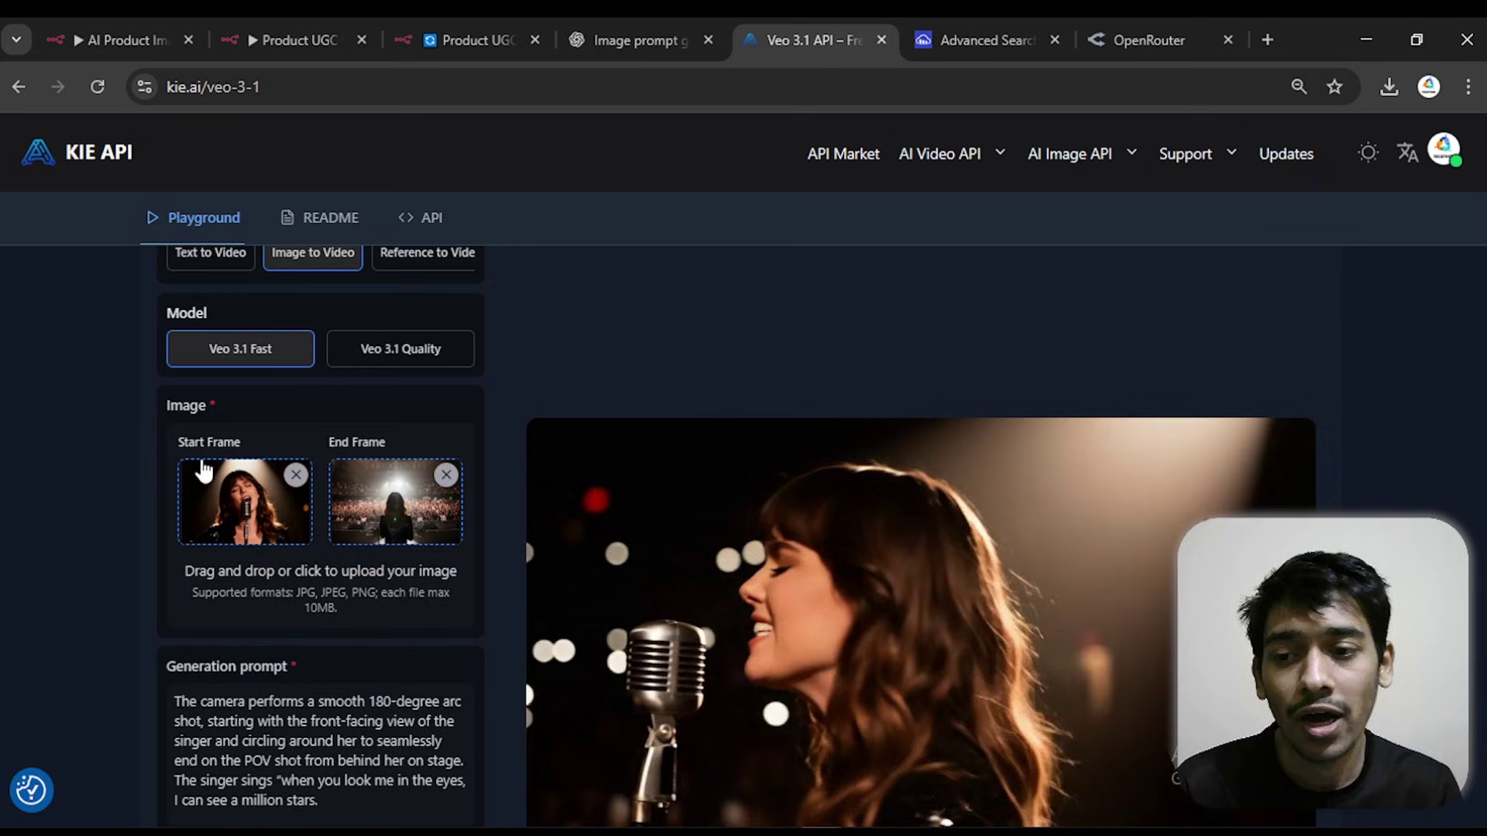
drag(249, 448, 164, 453)
drag(395, 438, 329, 440)
- Switch back to the UGC video workflow, highlight First Image in the Image Prompt Agent output, and return to the canvas to view the lower branches
key(ctrl+2)
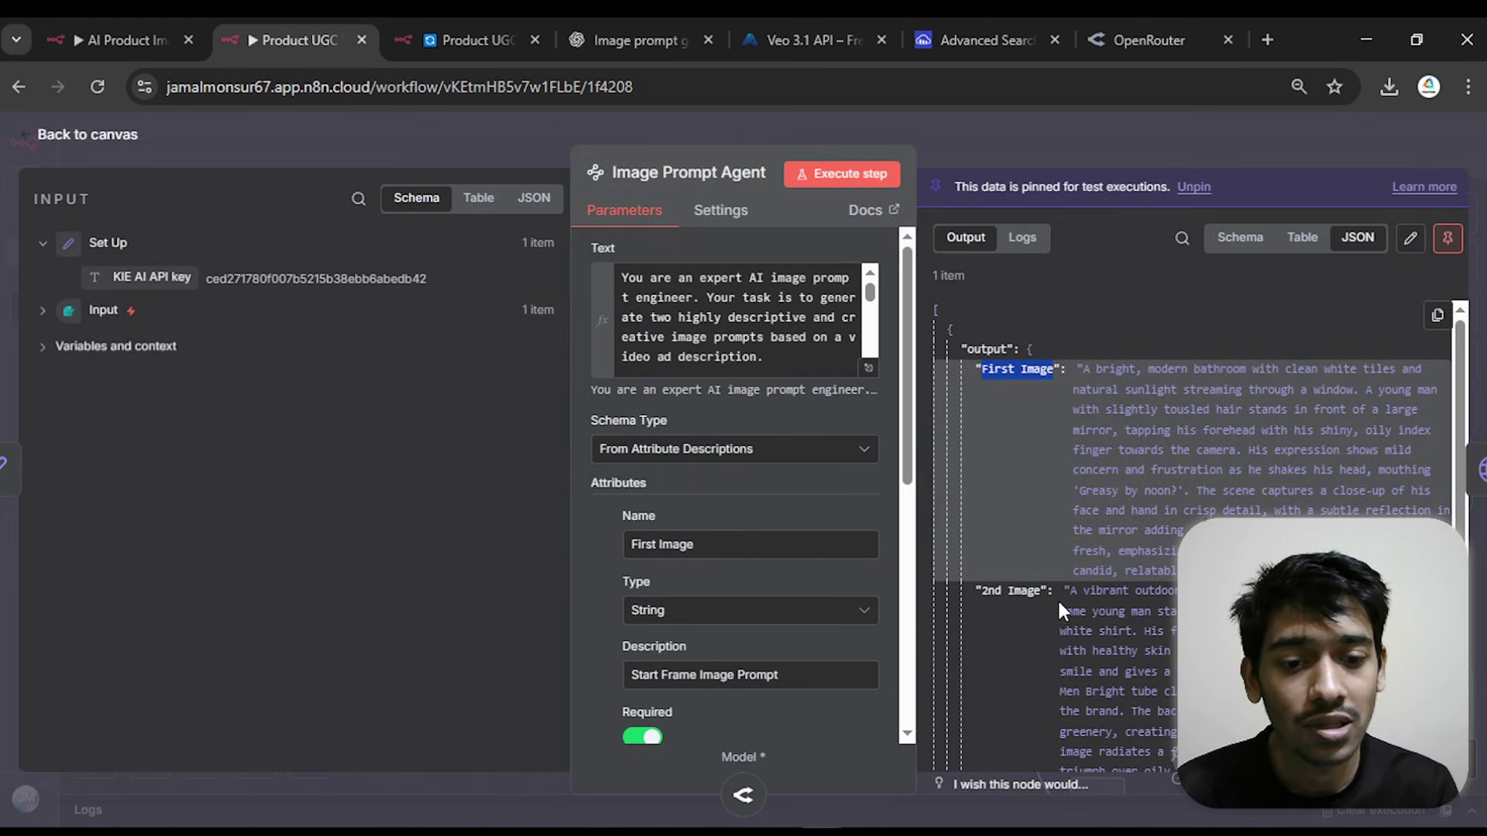
key(Escape)
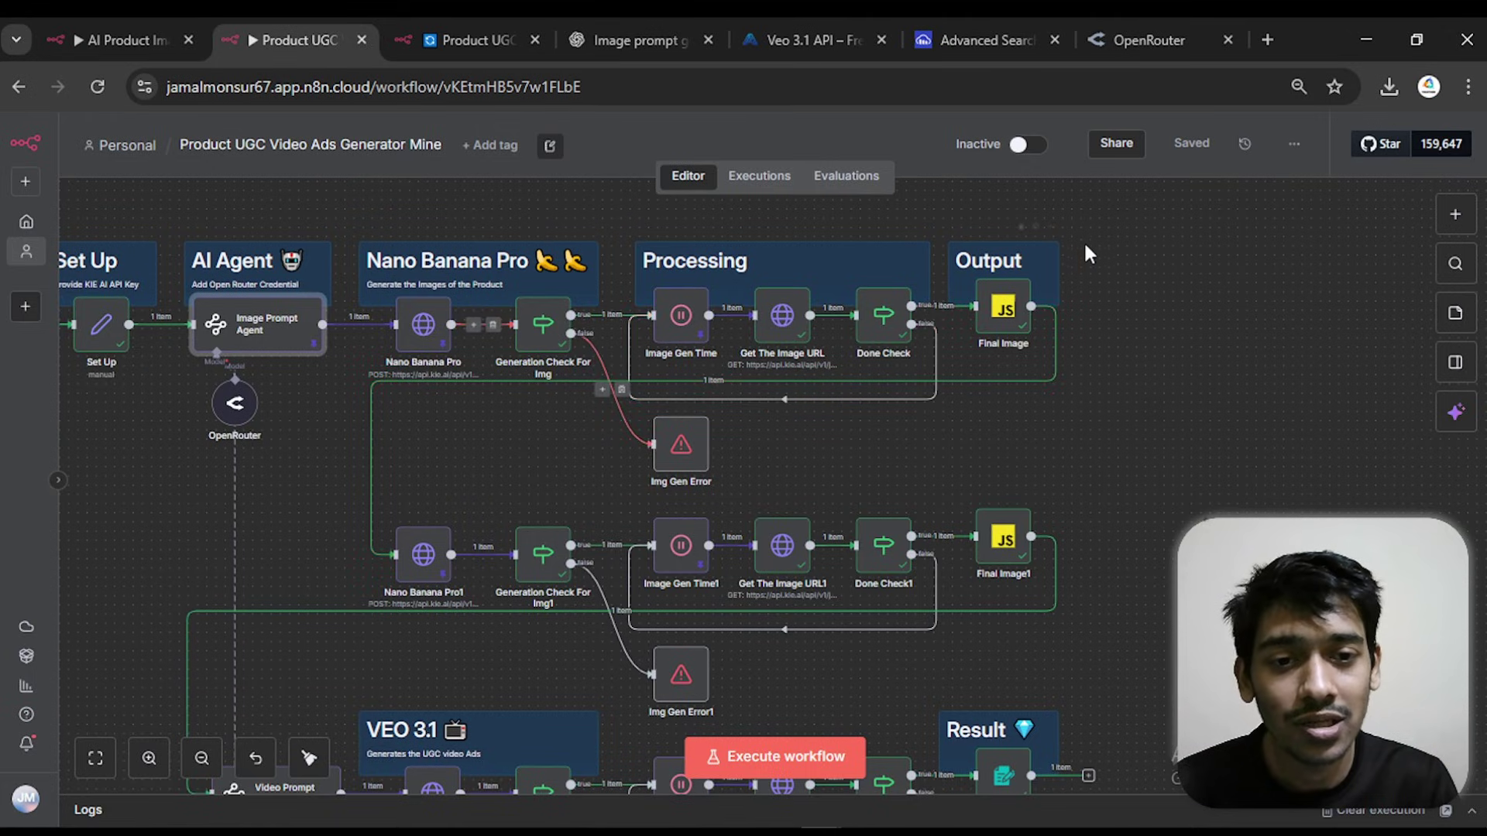
scroll(1053, 310, down, 3)
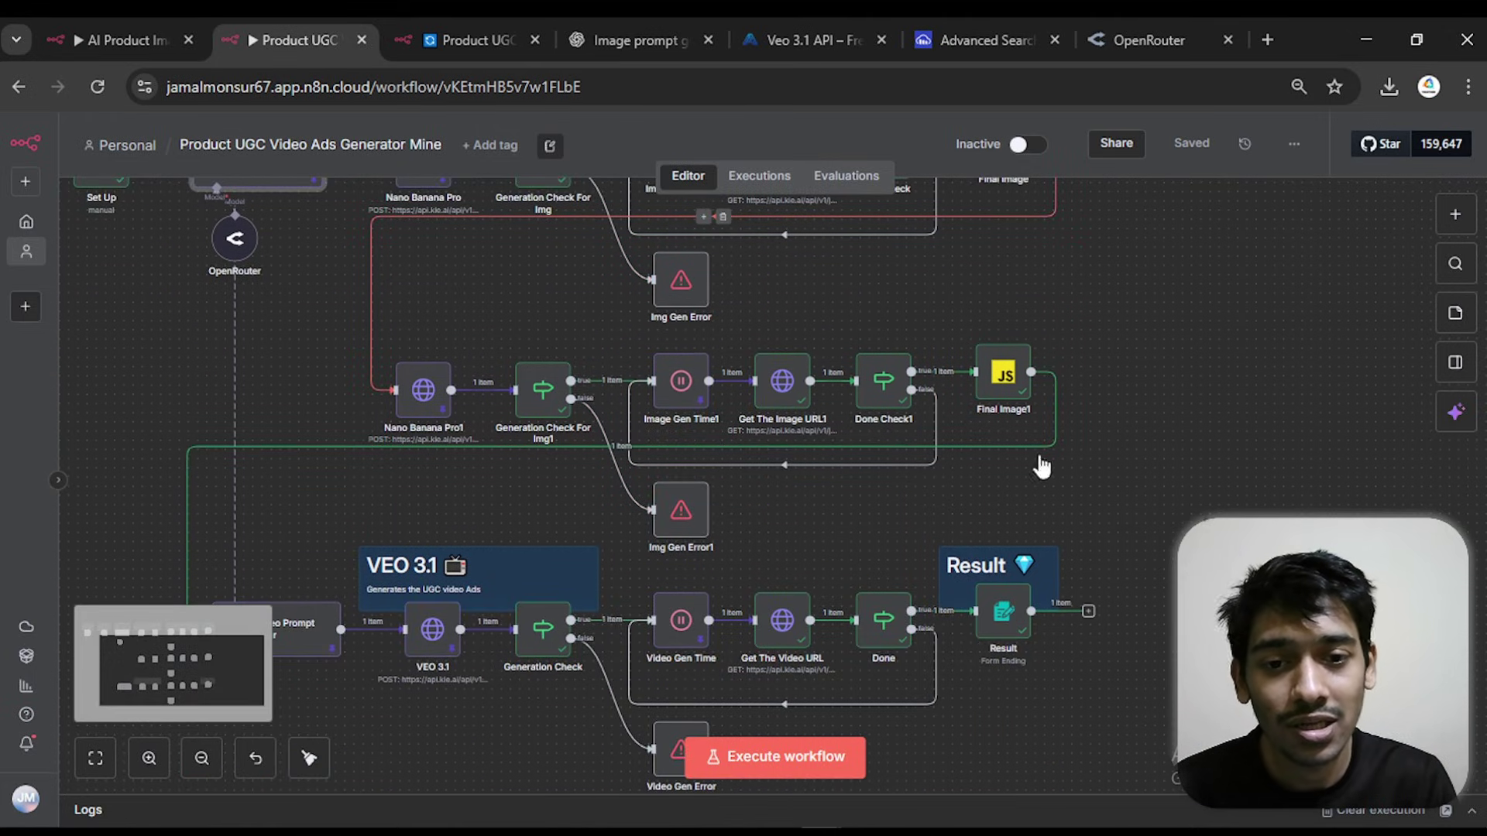
scroll(1162, 363, down, 2)
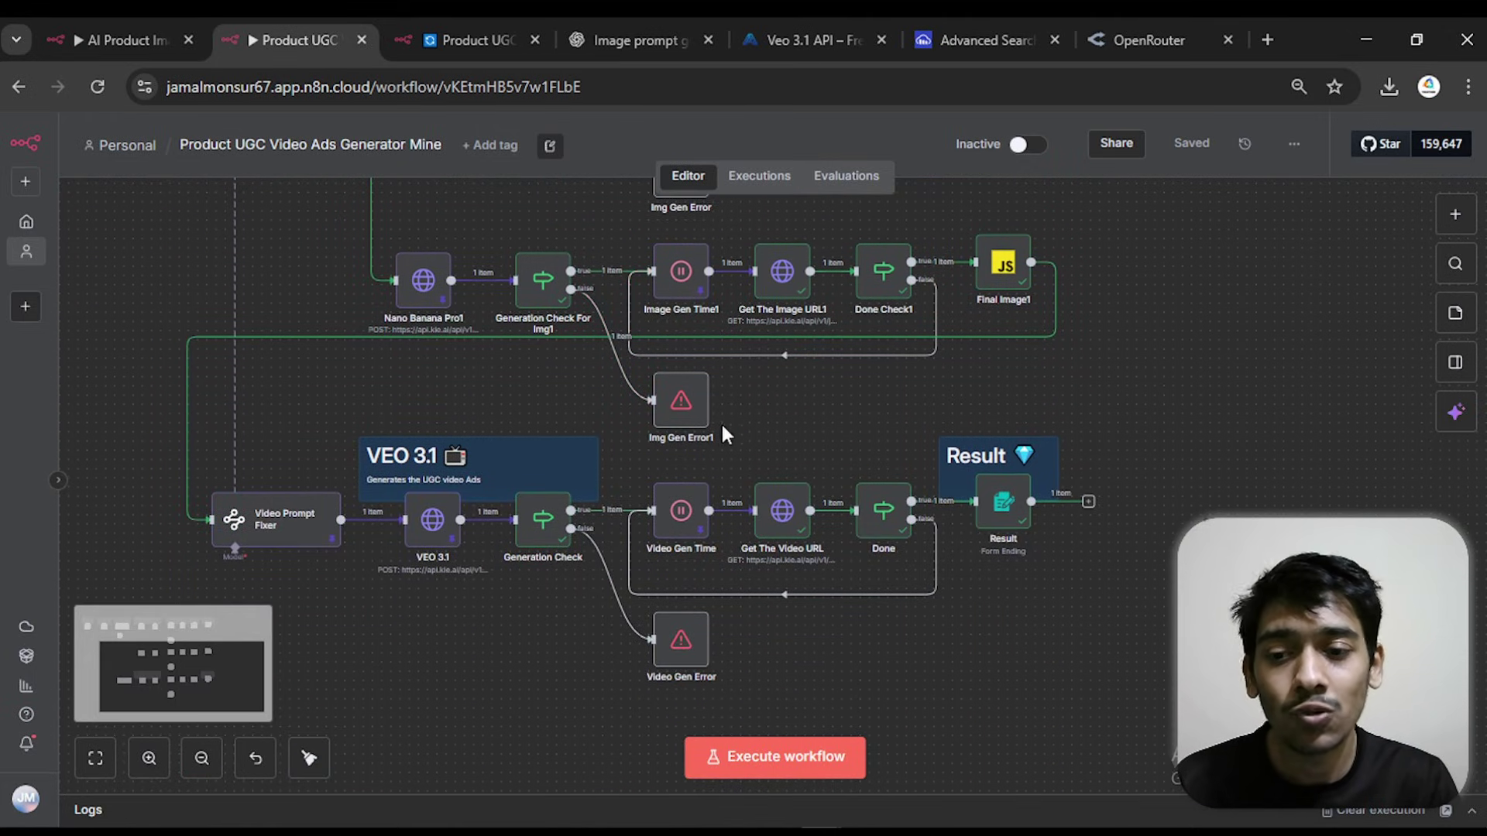
- Open the Video Prompt Fixer node, read its full prompt expression, check the Video Prompt output, and return to the canvas
ctrl+scroll(402, 502, up, 5)
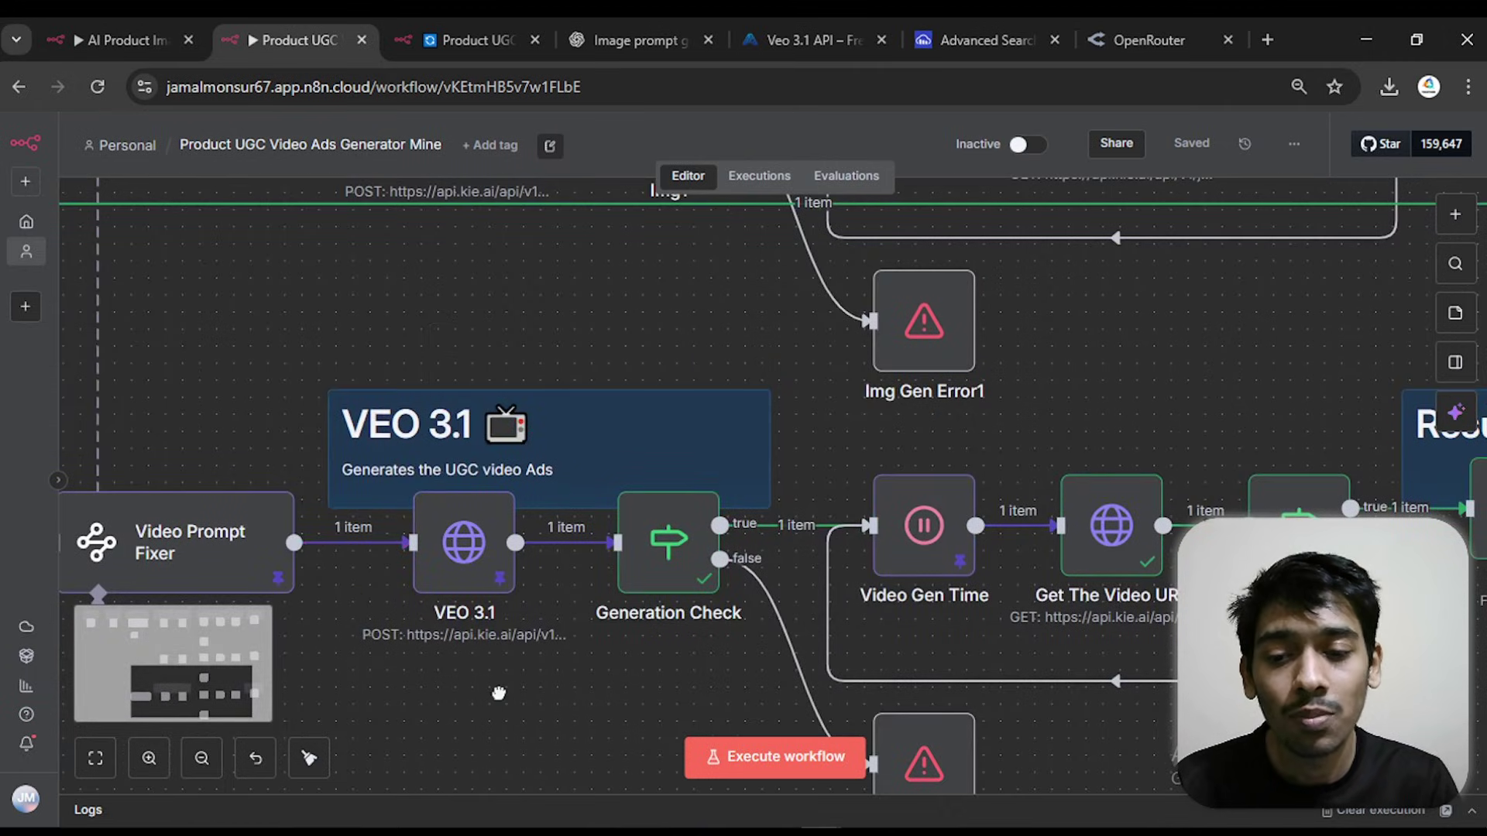
scroll(491, 527, left, 4)
scroll(491, 527, down, 1)
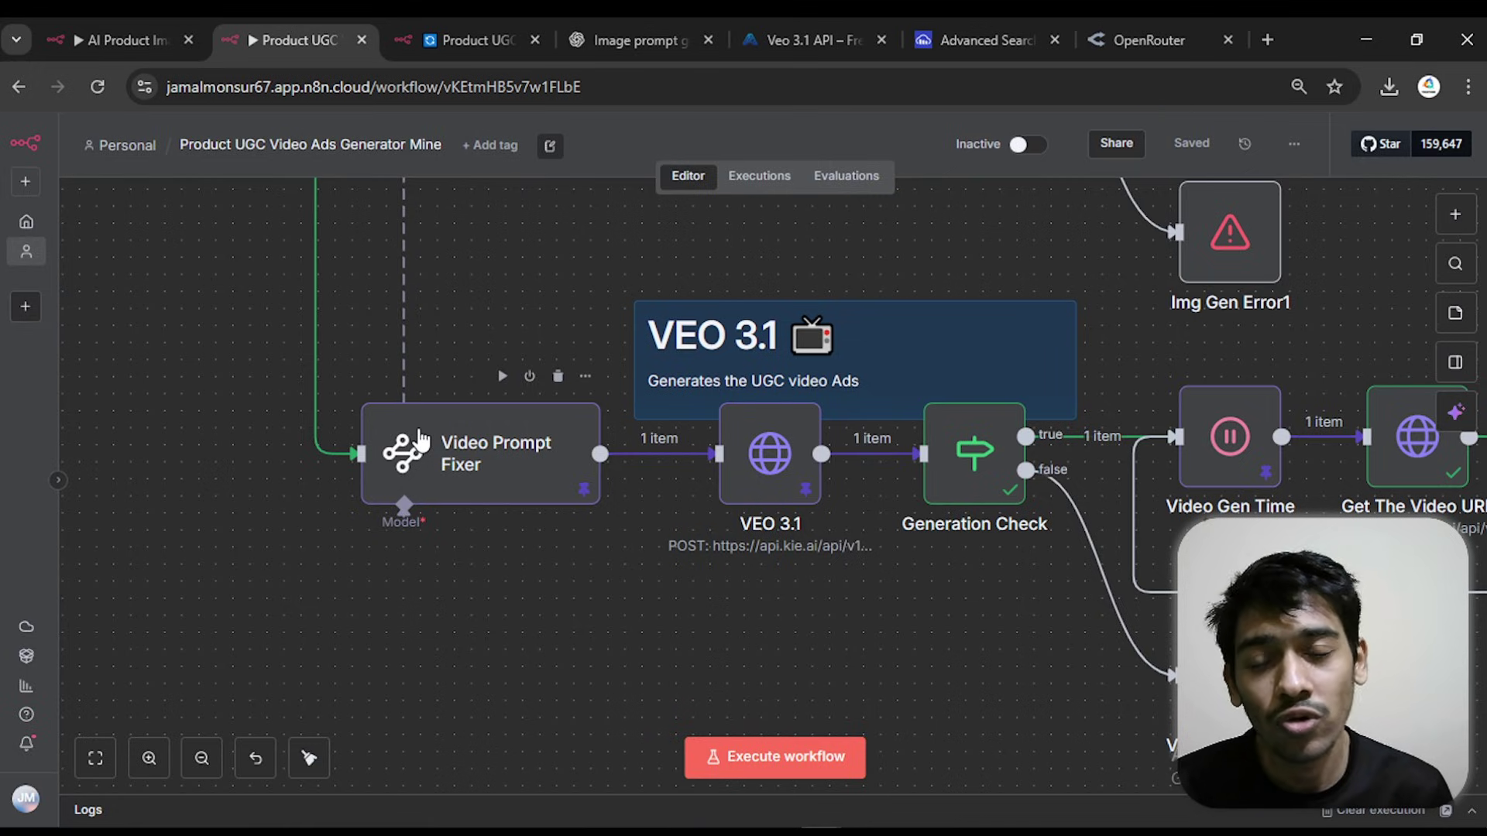
click(421, 439)
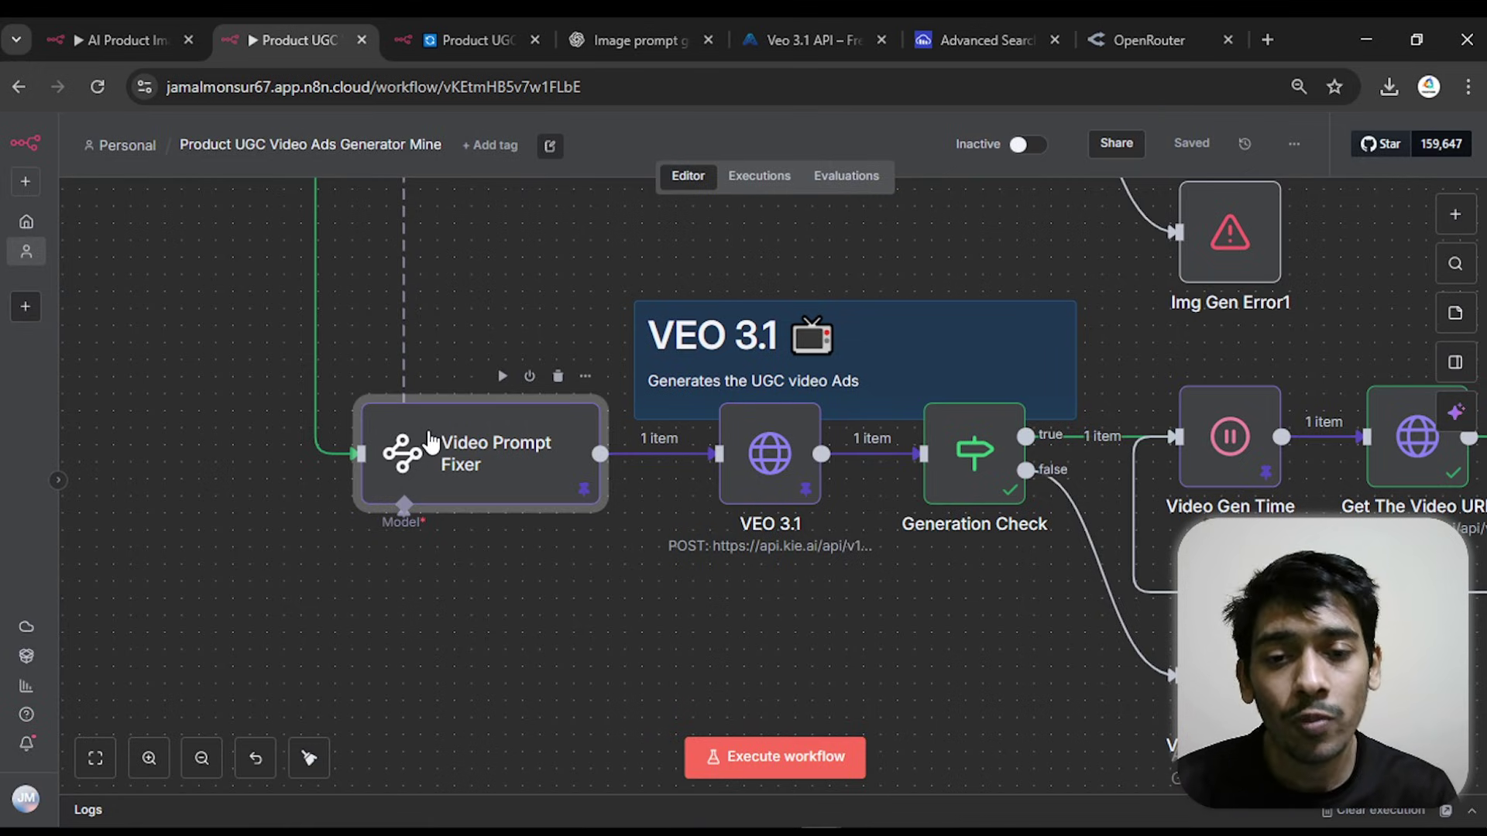
double_click(418, 441)
click(868, 367)
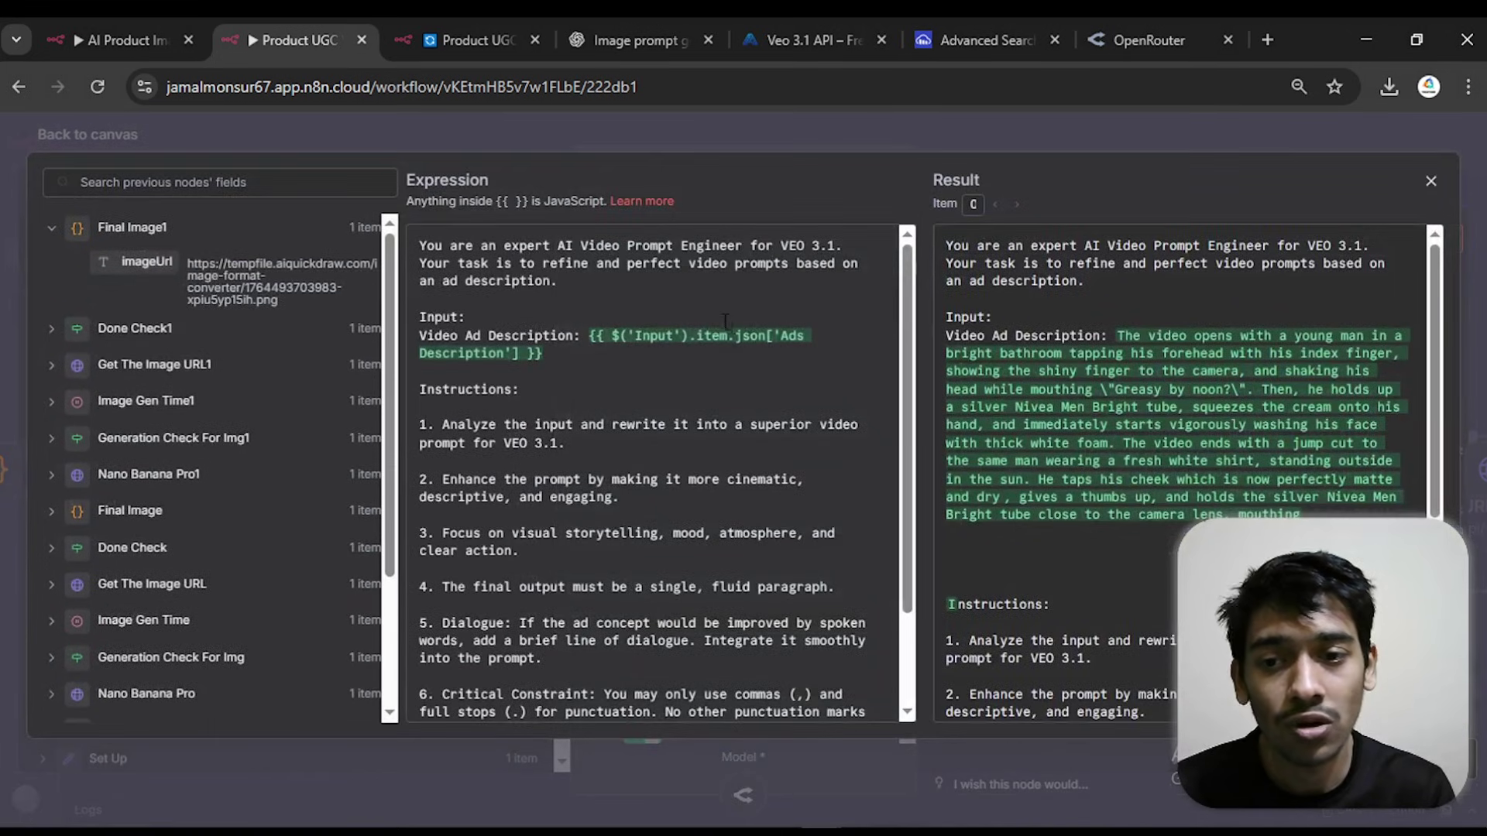
scroll(673, 331, down, 3)
scroll(673, 331, up, 3)
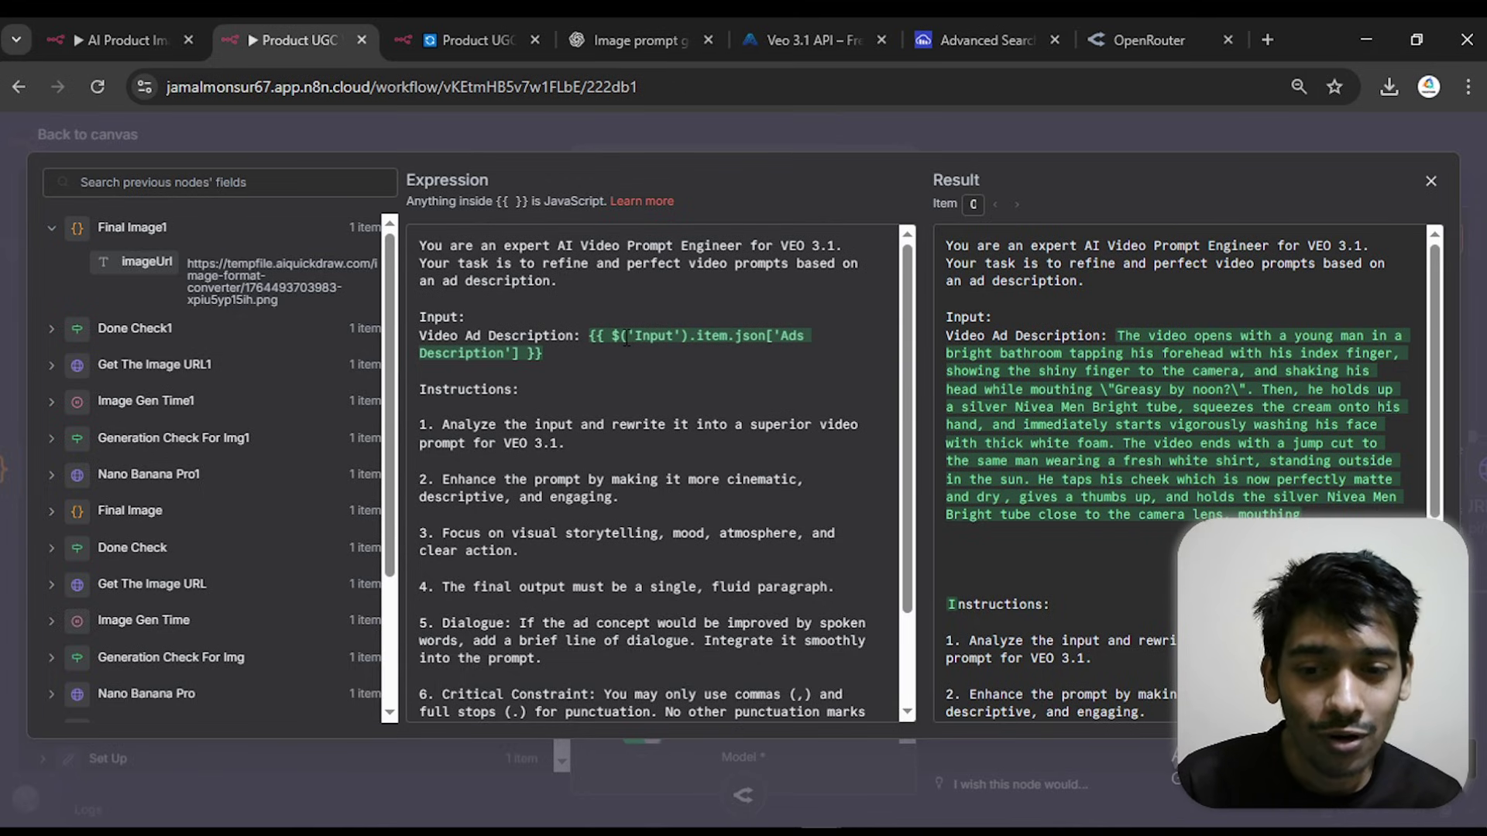
scroll(625, 340, down, 2)
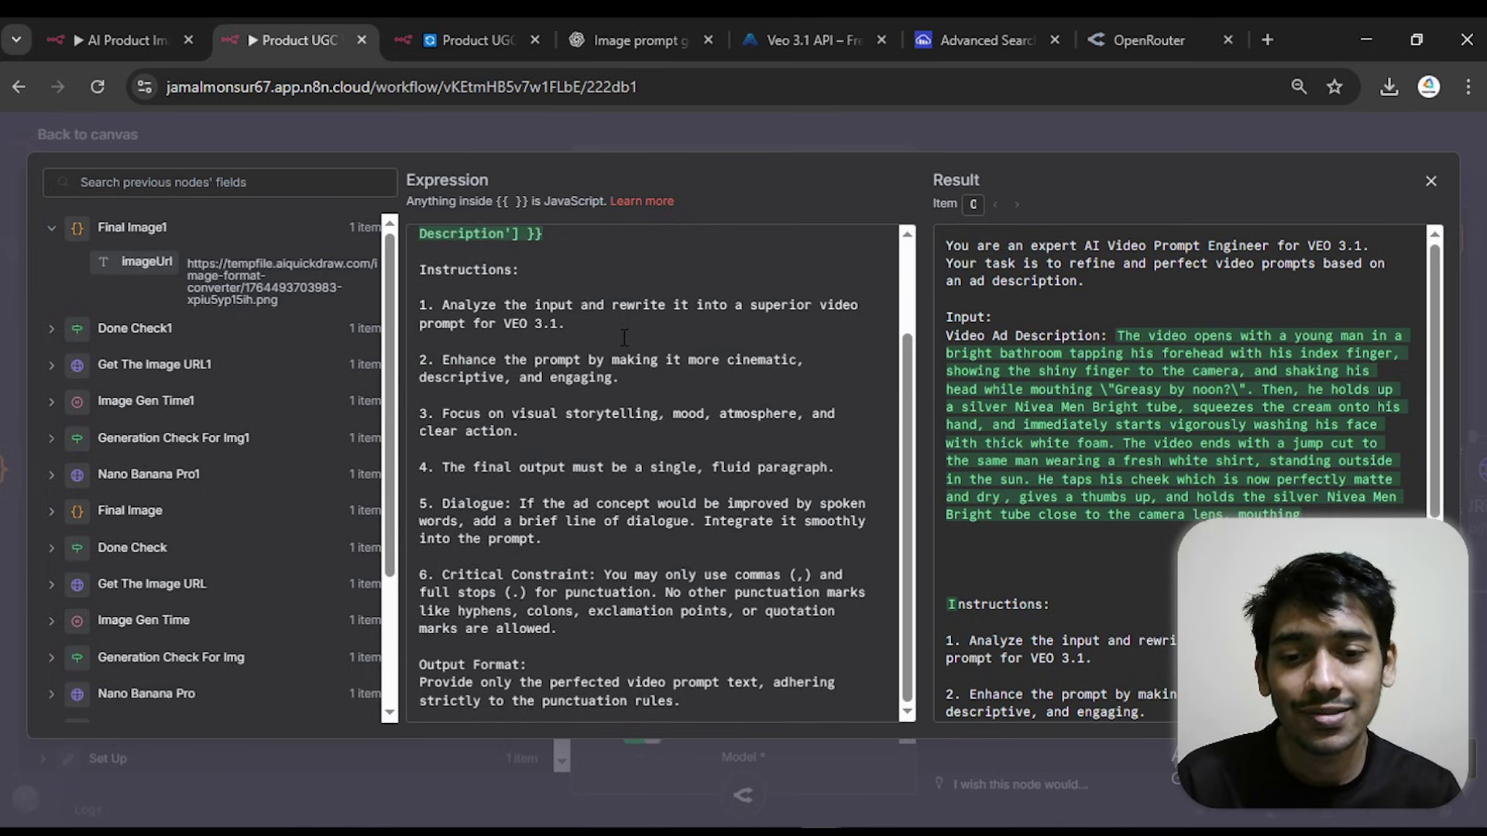
click(1429, 187)
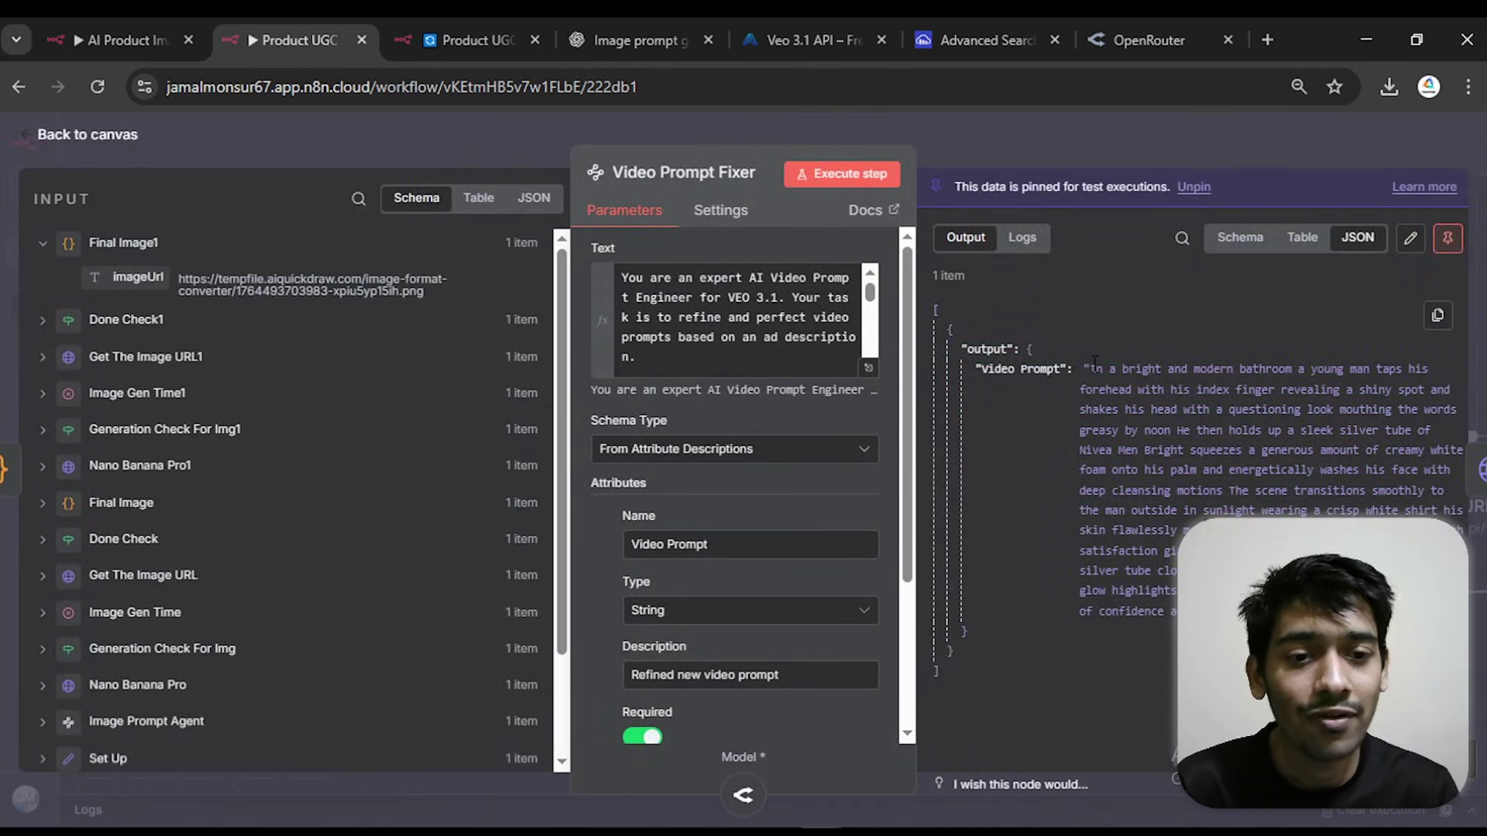
key(Escape)
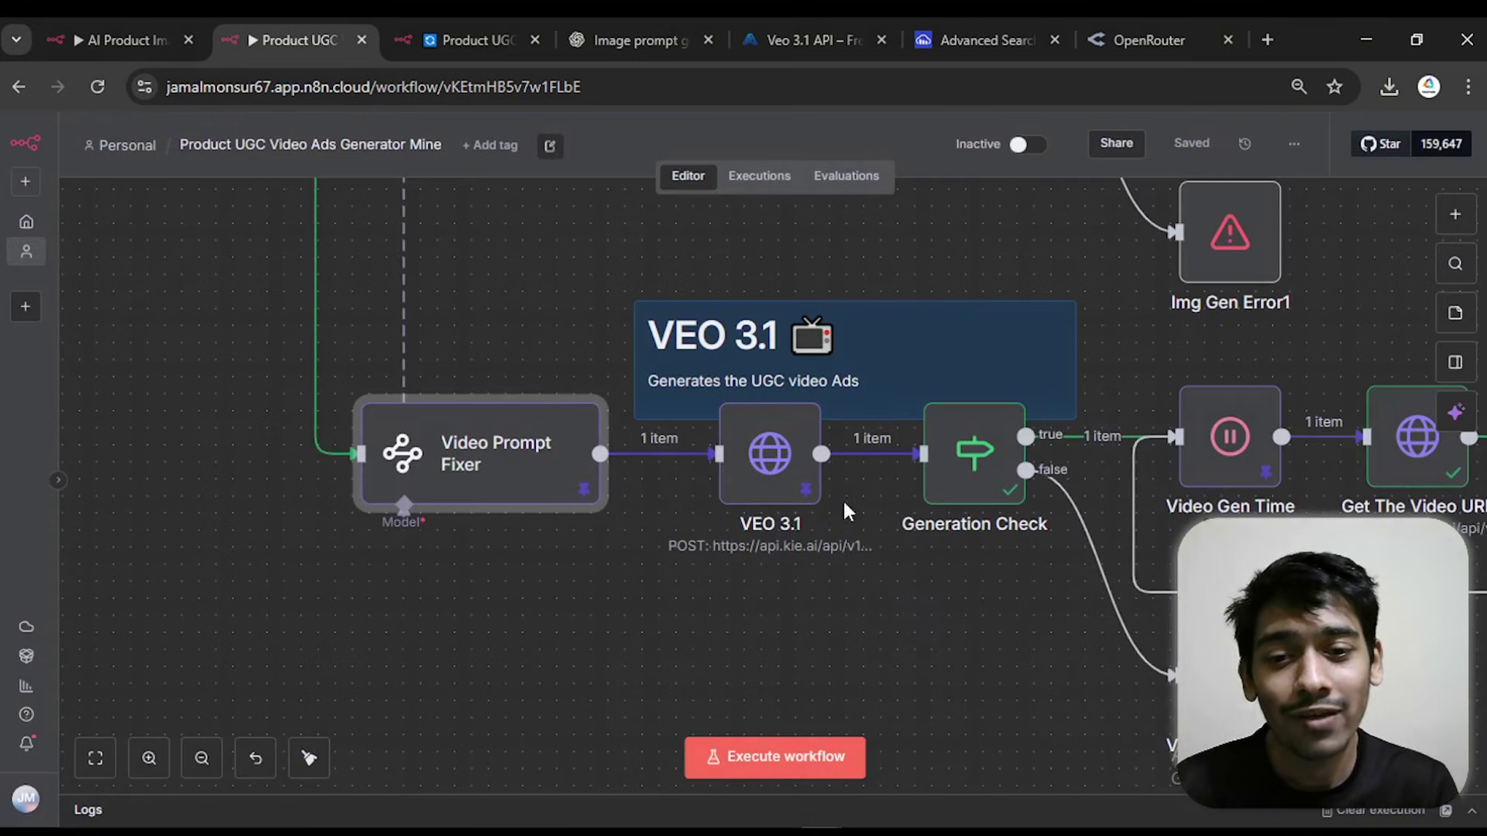
- Examine the VEO 3.1 node's expanded JSON body, highlight the Final Image and Final Image1 expressions under imageUrls, and return to the canvas
double_click(771, 491)
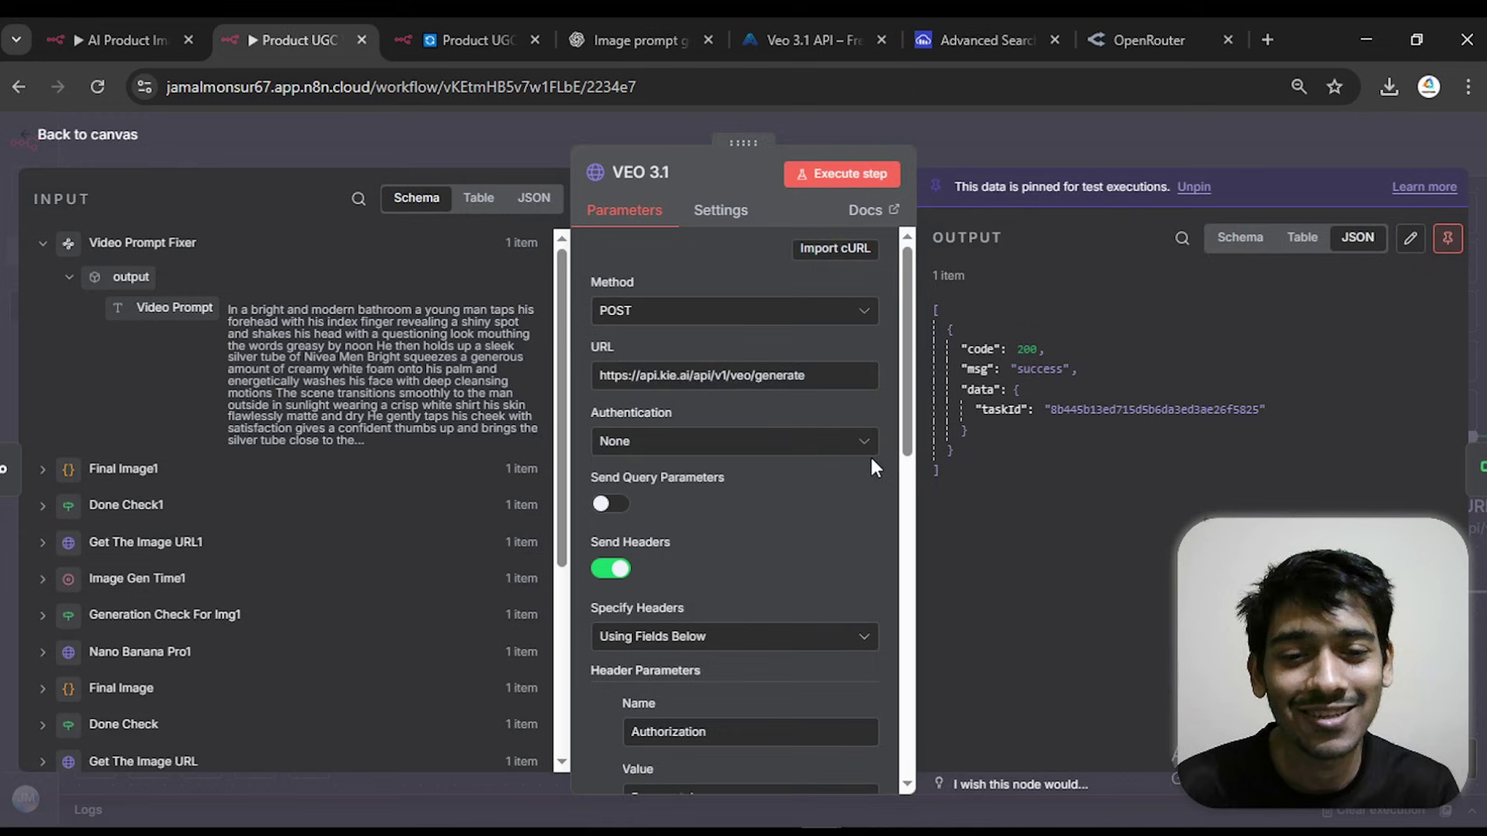
scroll(847, 440, down, 10)
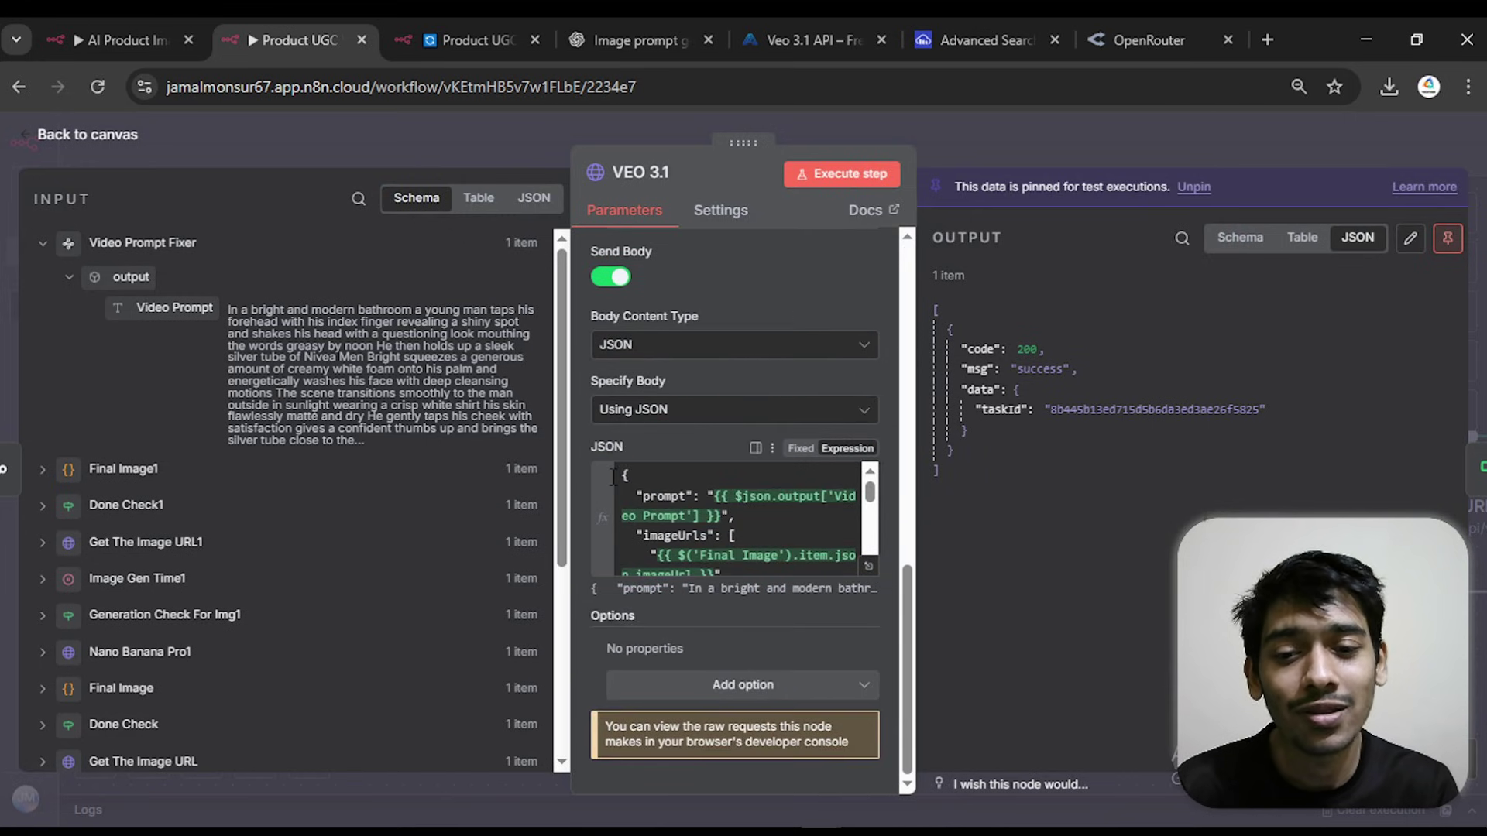
click(868, 566)
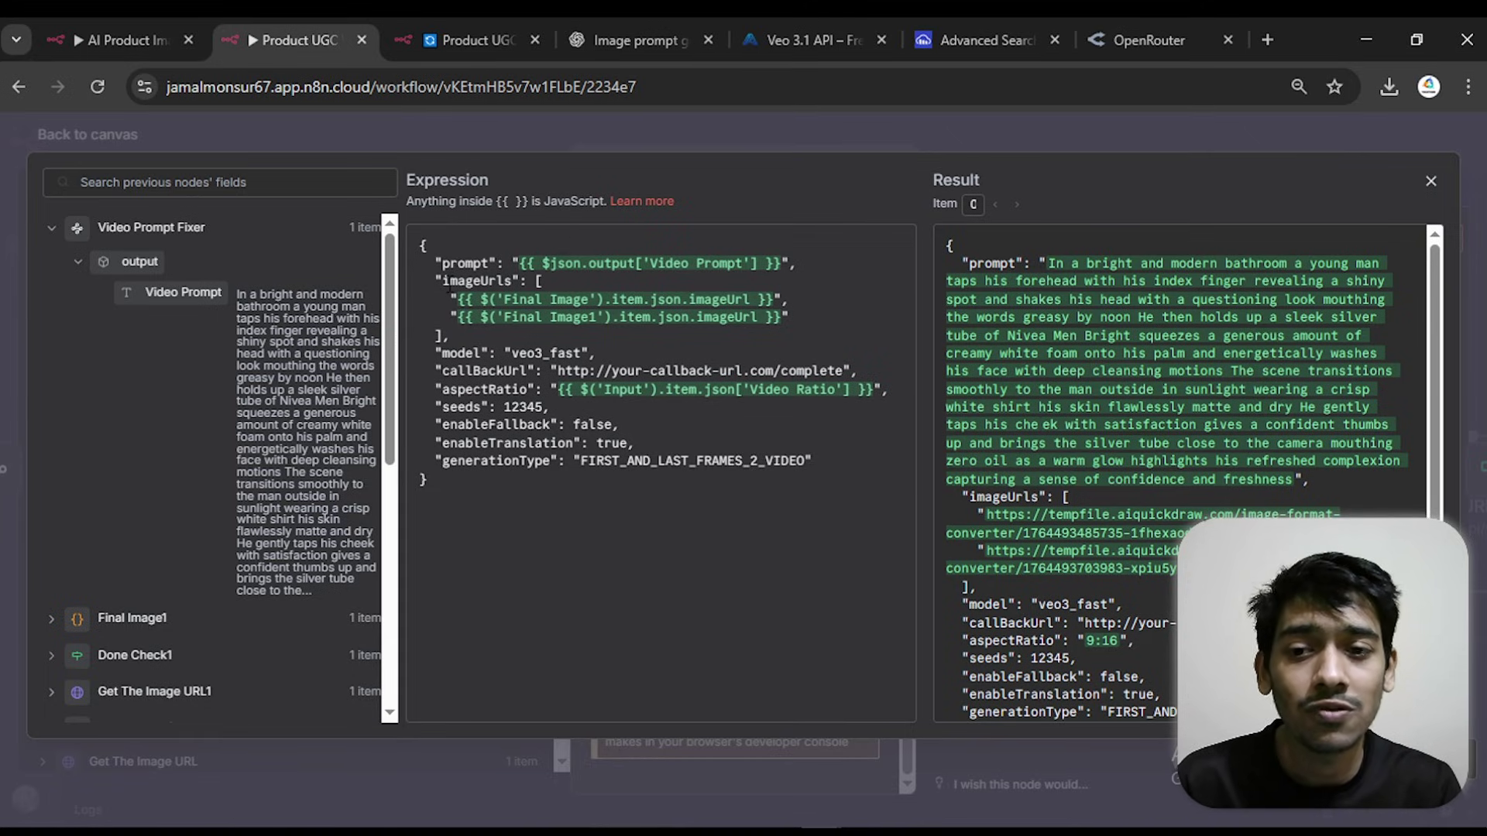
drag(458, 299, 772, 298)
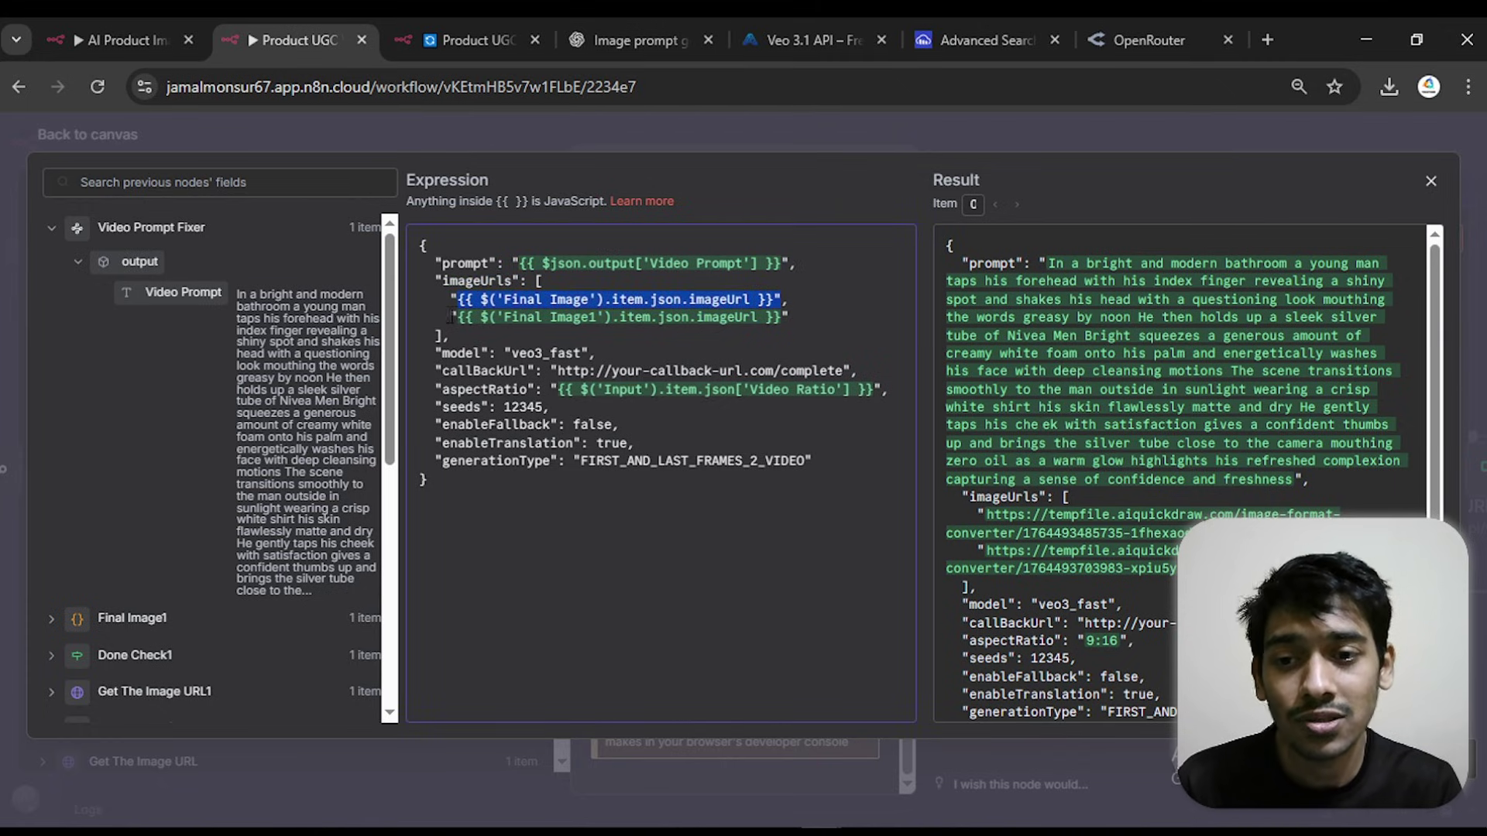
drag(458, 316, 784, 317)
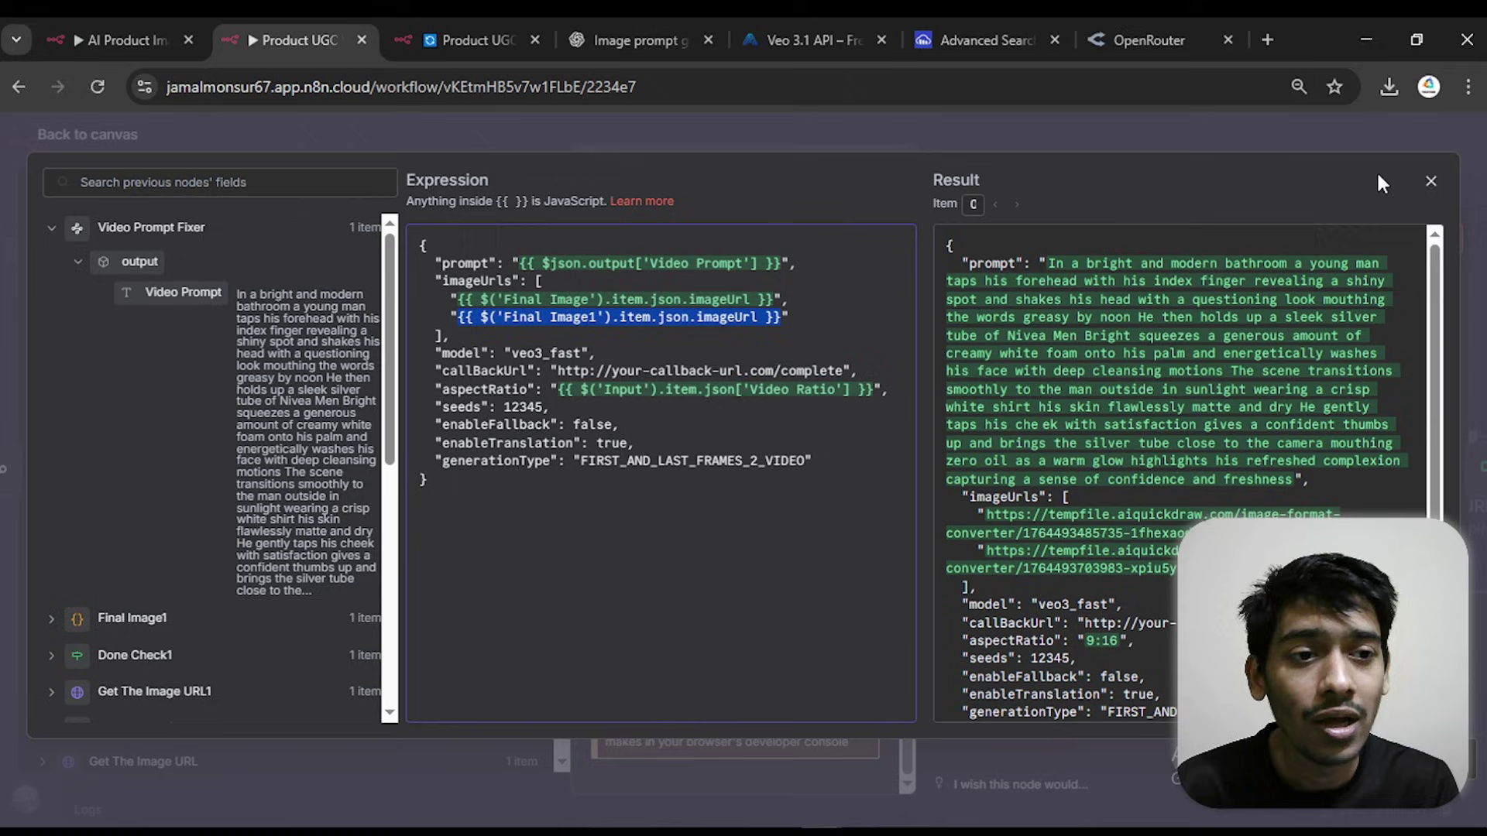
scroll(1283, 360, down, 1)
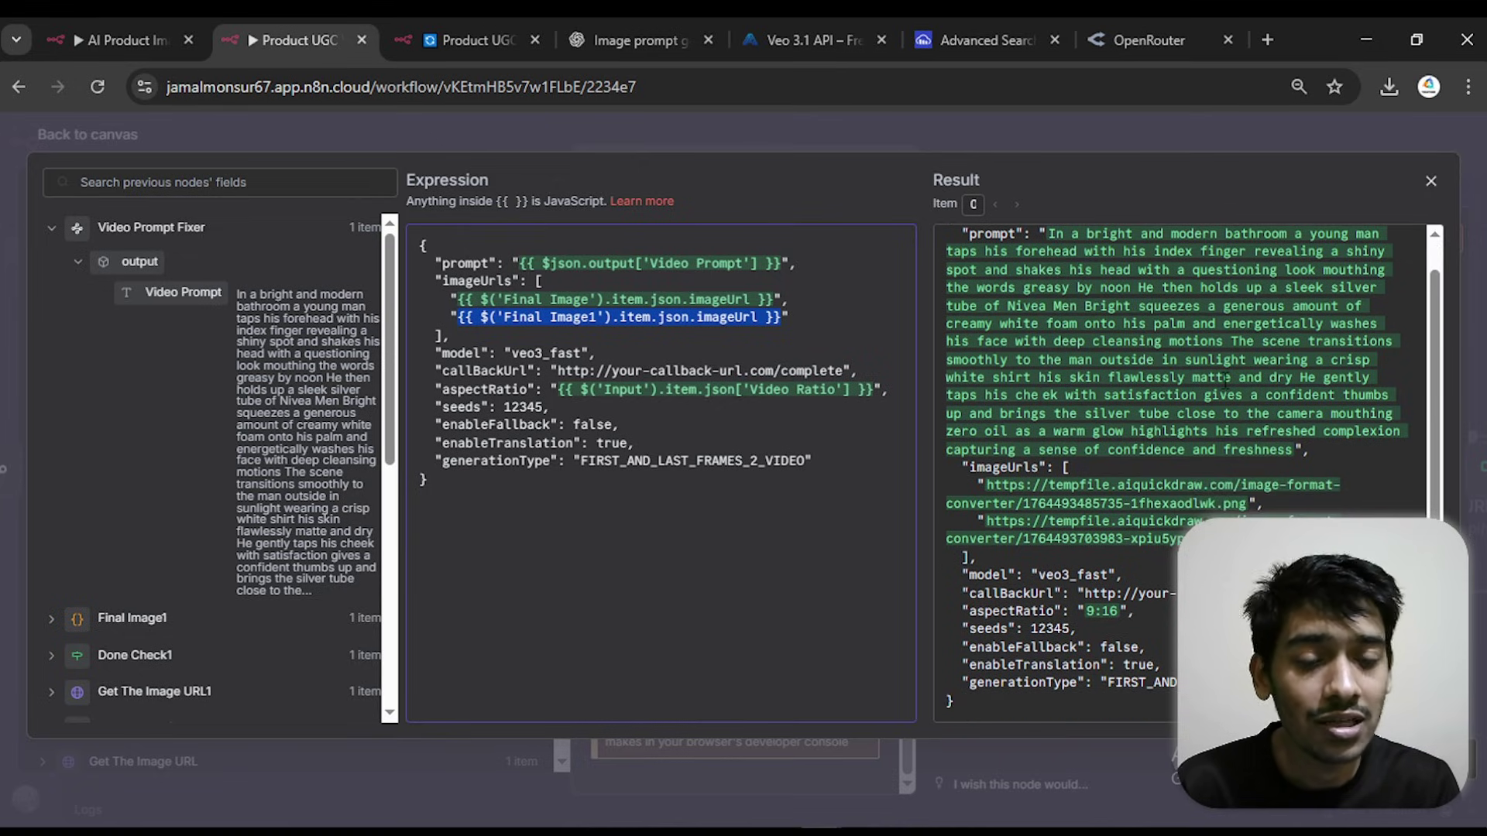
click(1431, 181)
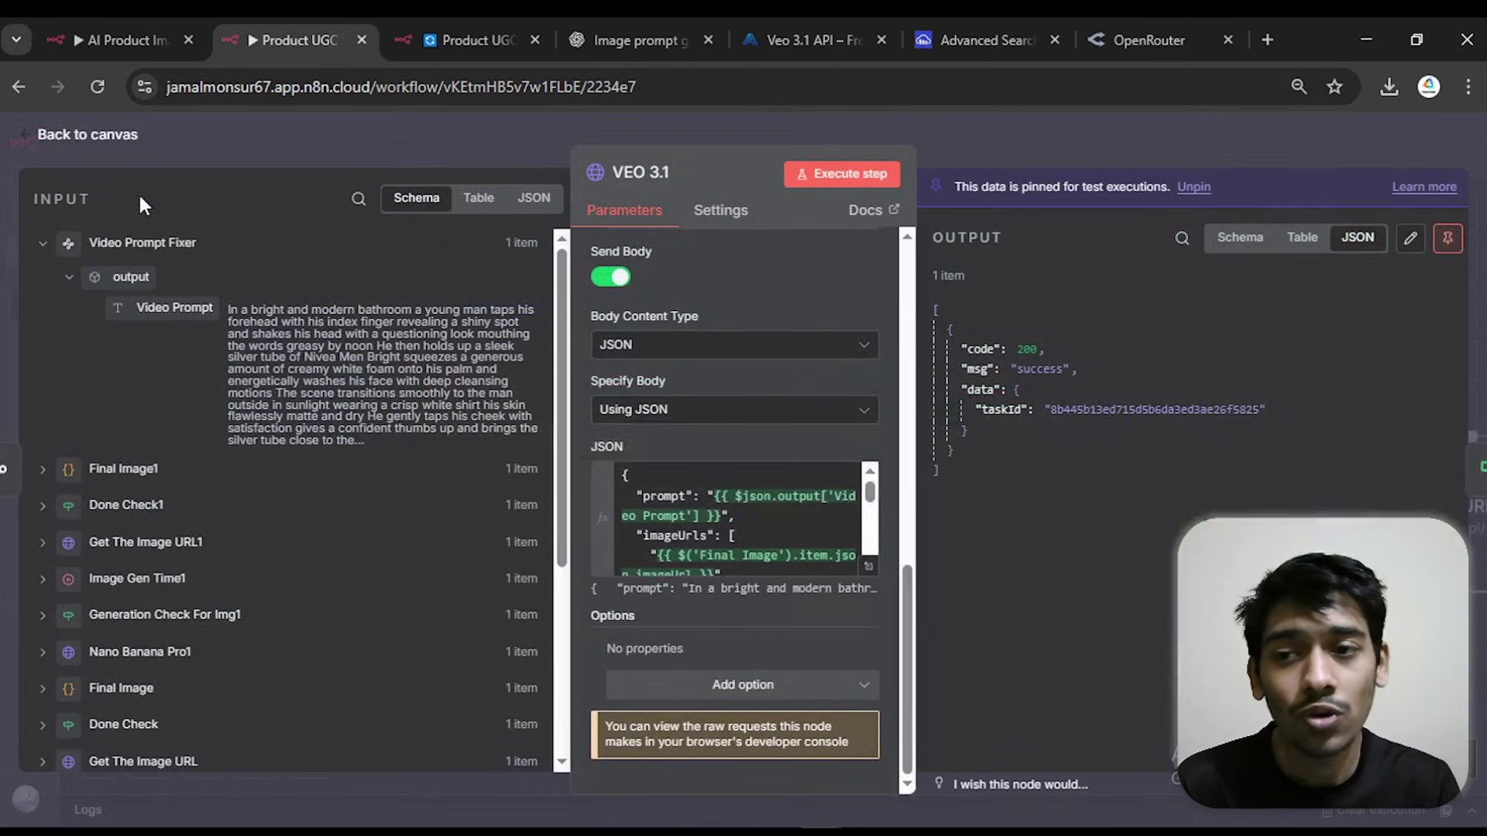
click(87, 134)
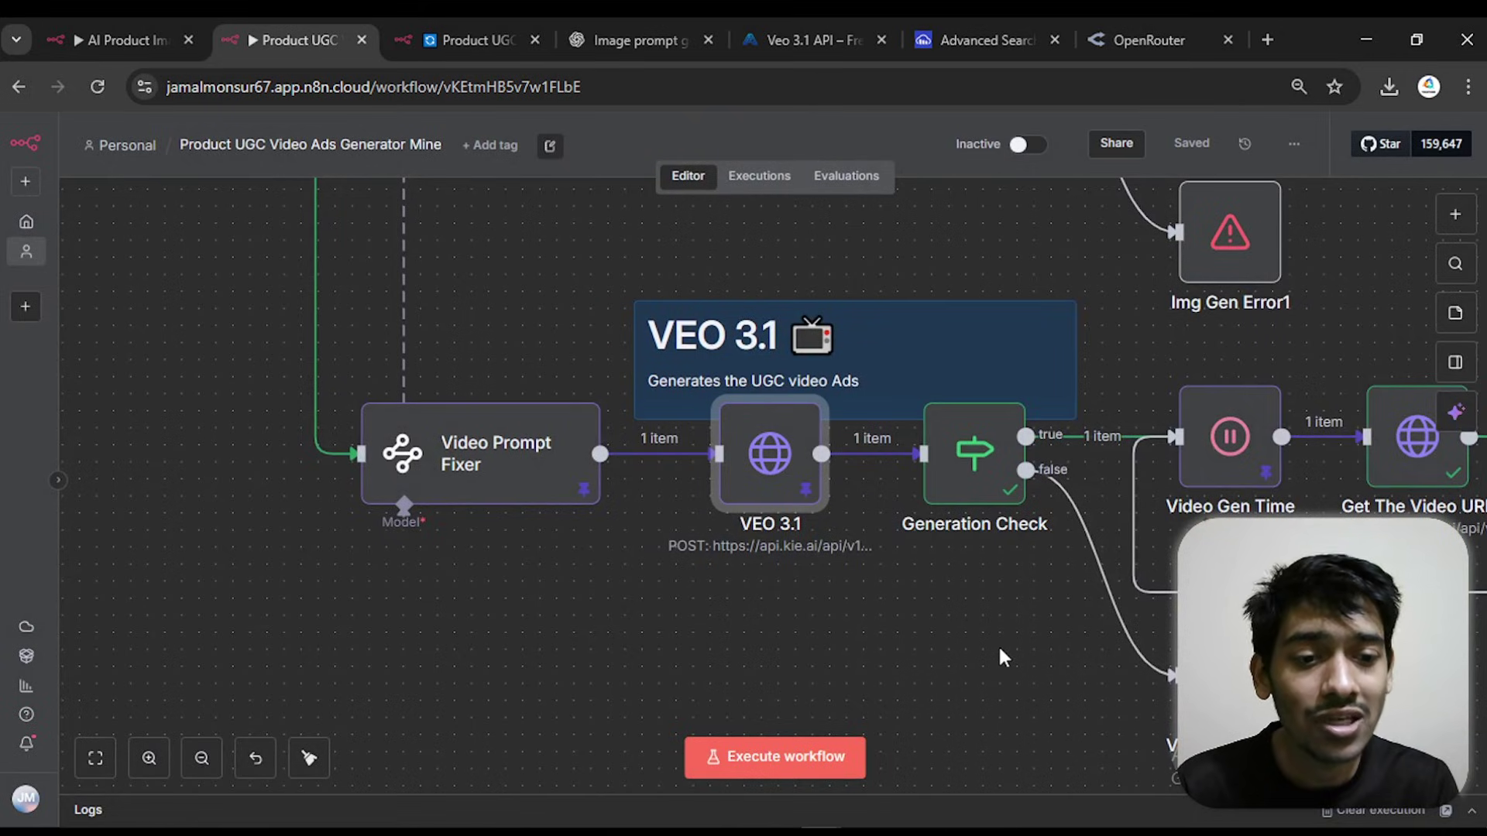
- Check the wait amount and unit of the Video Gen Time node and return to the canvas
drag(999, 649, 569, 618)
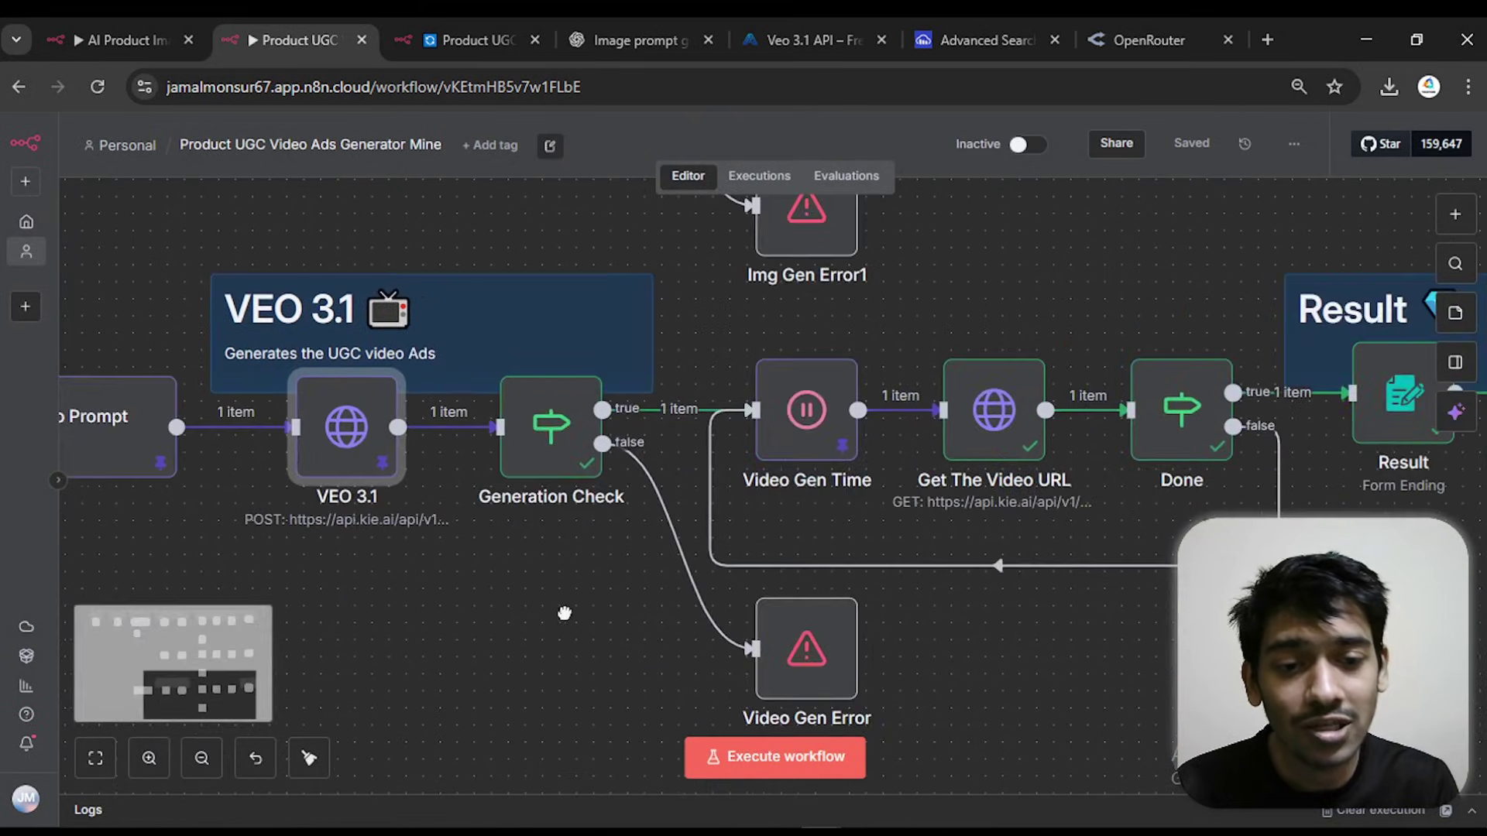
double_click(827, 422)
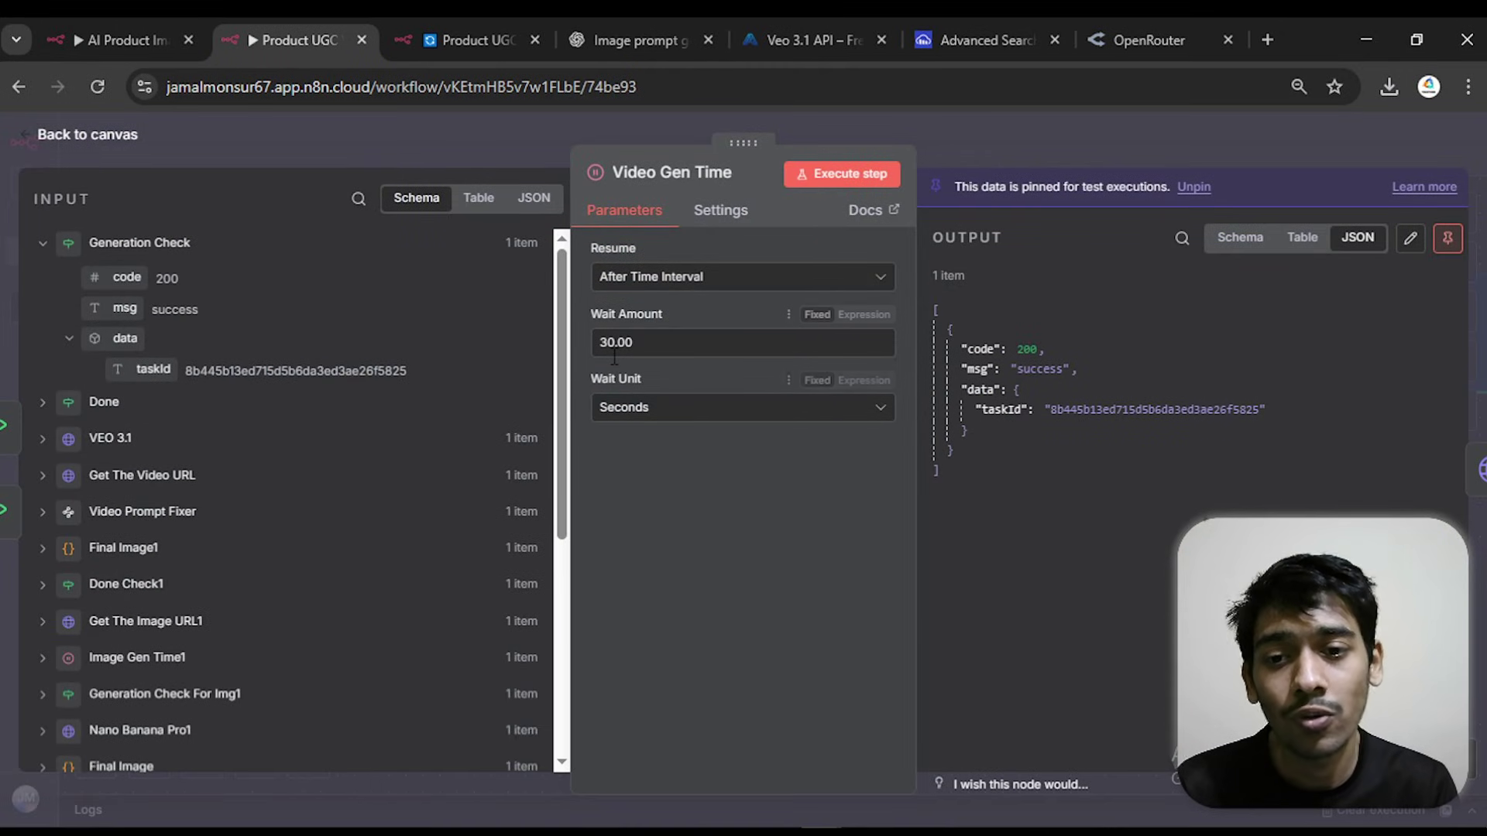
click(66, 141)
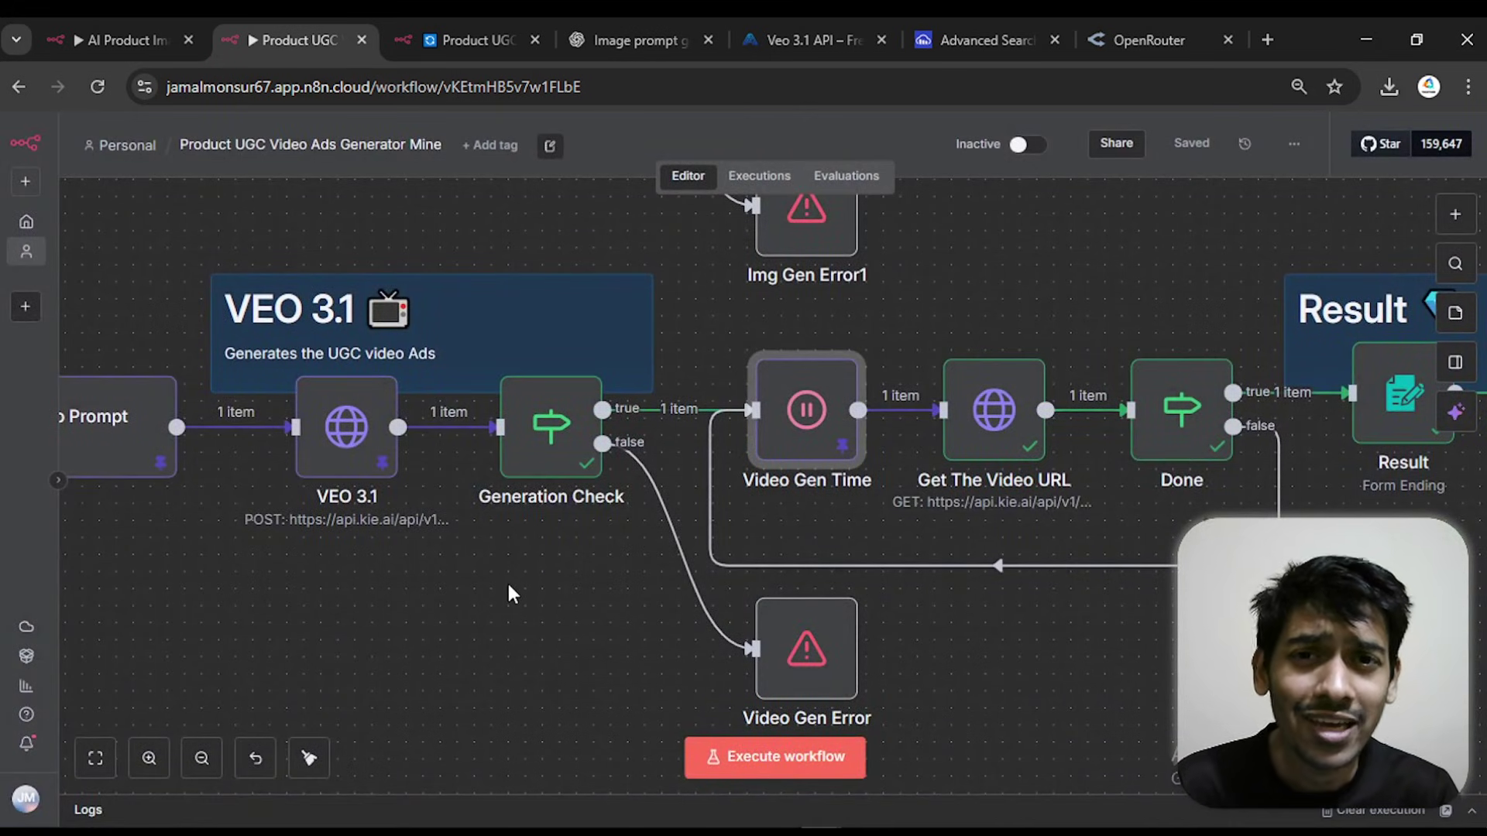
- Open the Result form-ending node, highlight the video link under resultUrls in its output, and return to the canvas
scroll(508, 593, down, 3)
drag(1102, 654, 978, 647)
scroll(989, 602, up, 3)
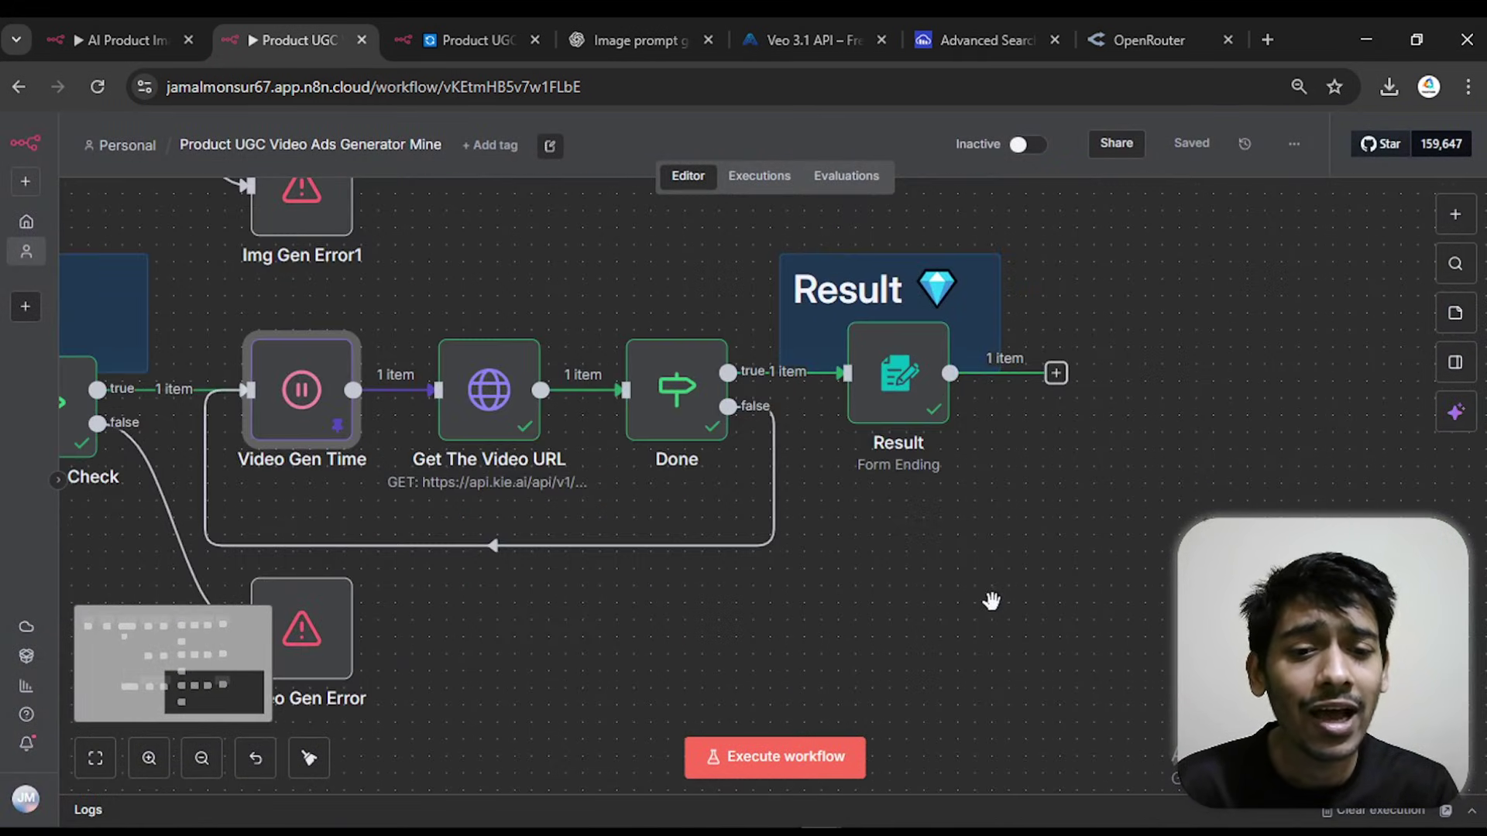
double_click(900, 373)
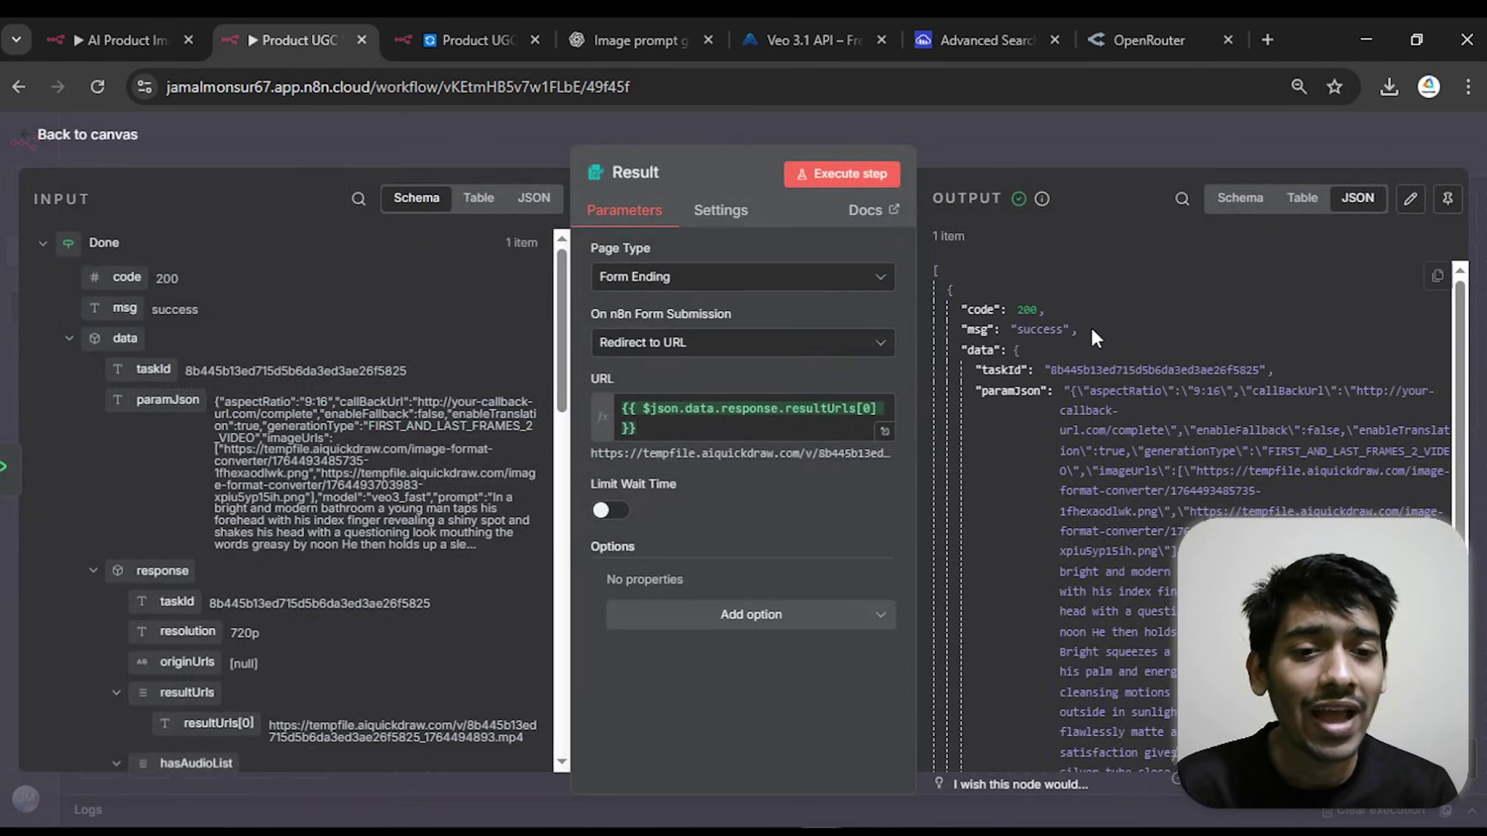
scroll(1092, 329, down, 5)
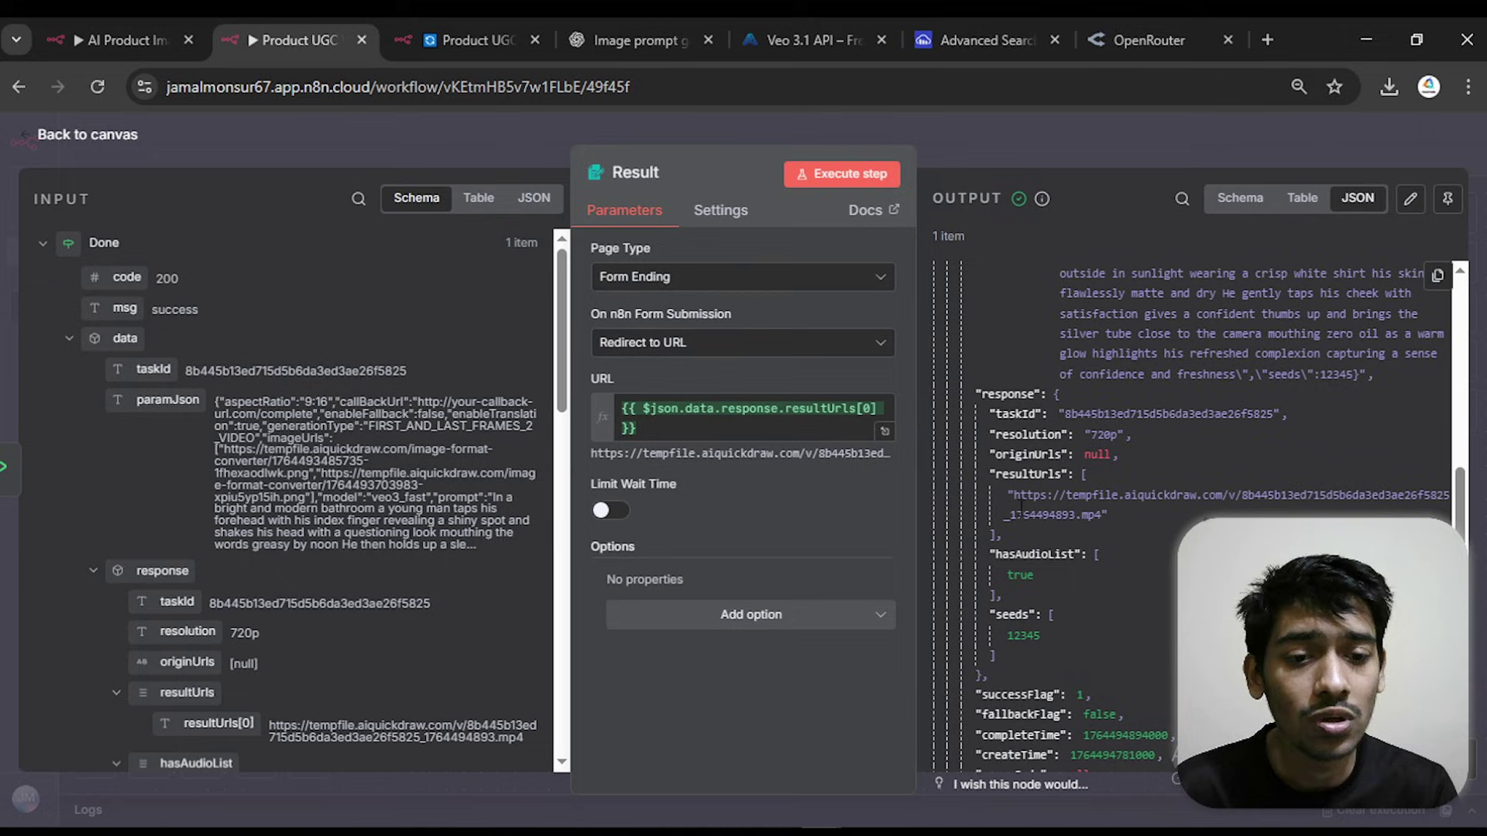
drag(1008, 496, 1098, 516)
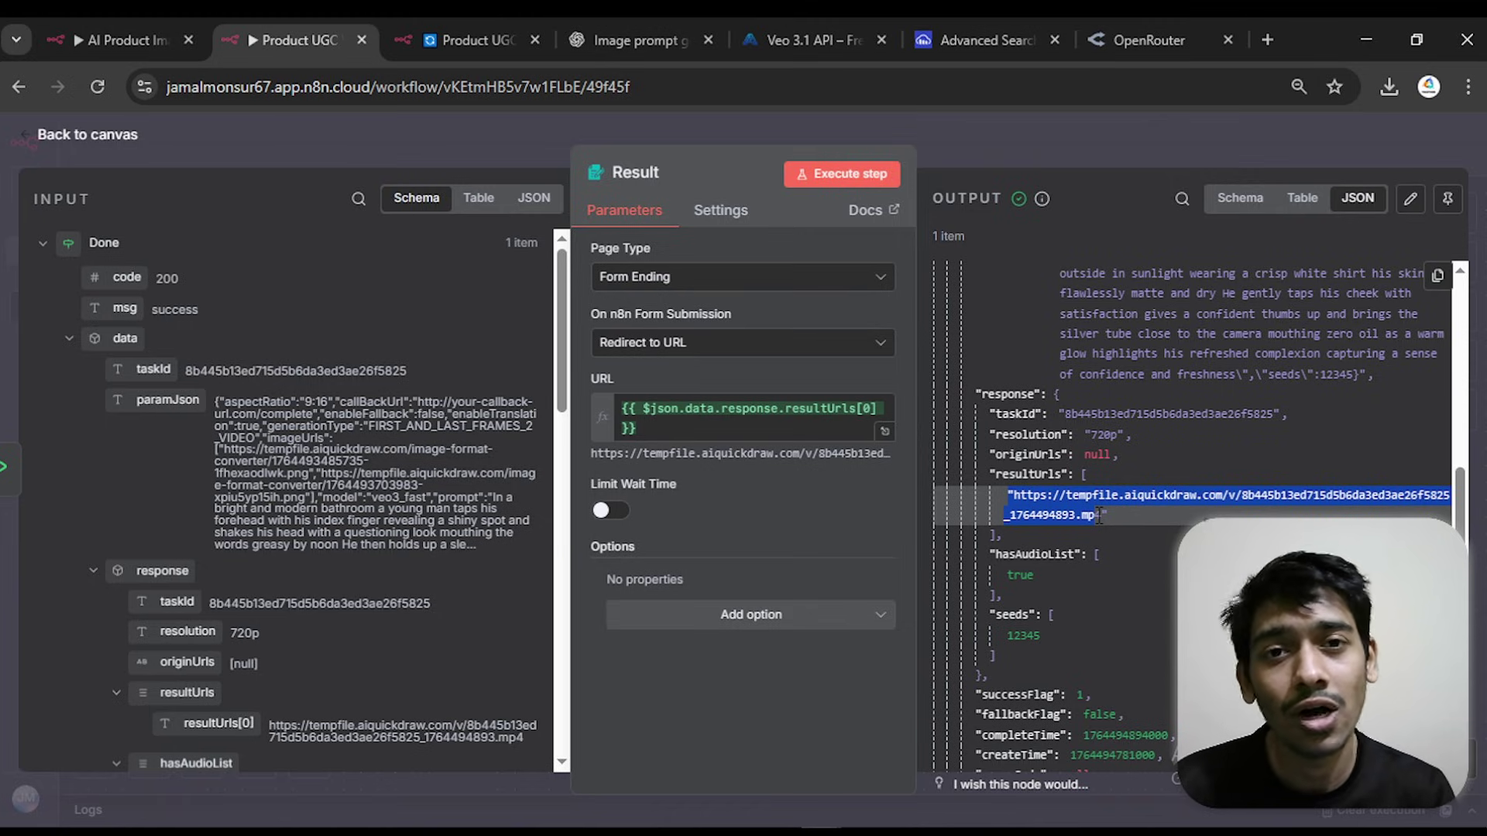
key(Escape)
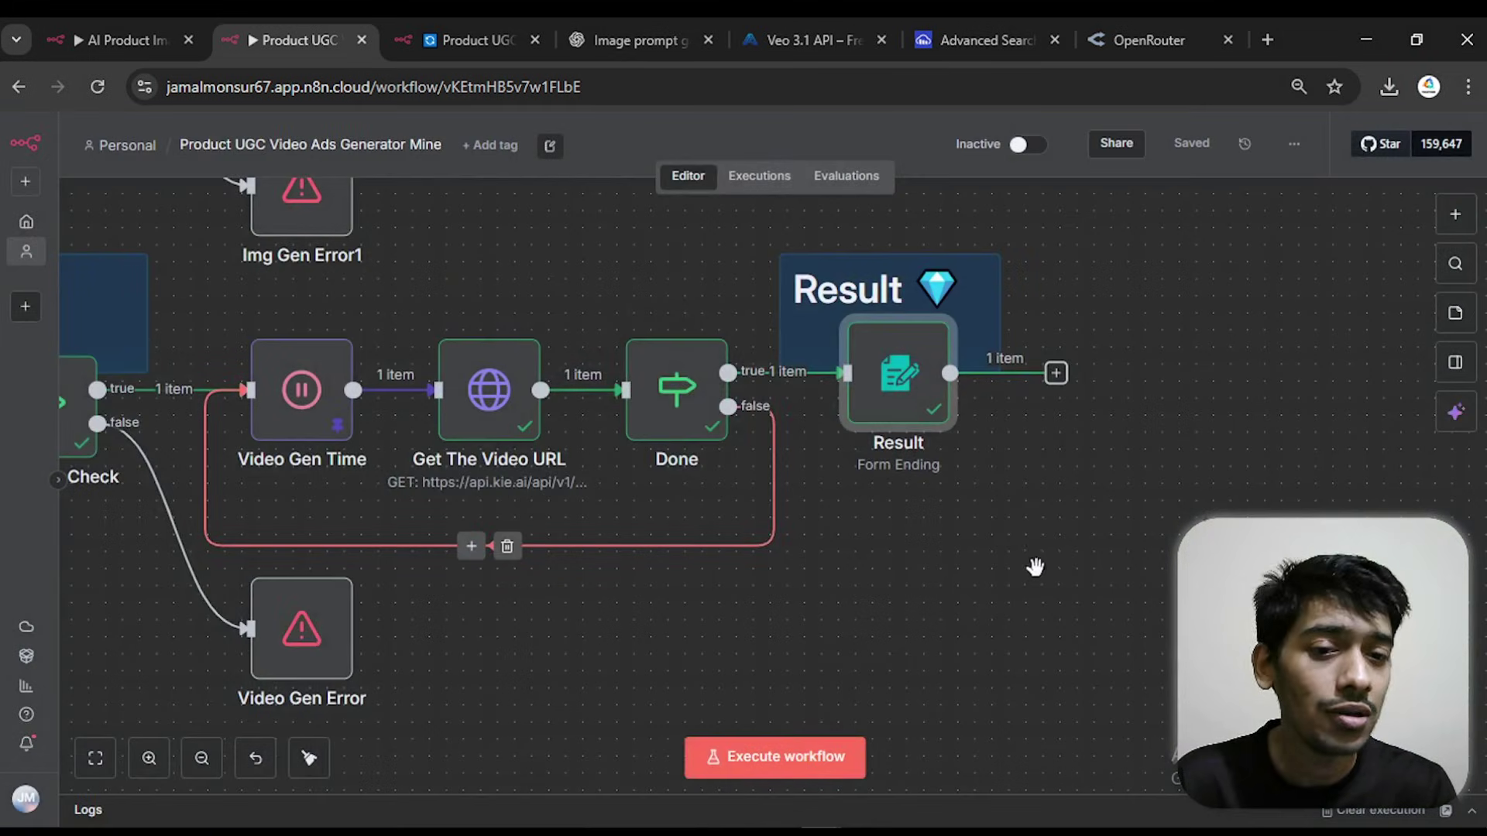
- View the entire UGC video workflow and review the Veo 3.1 page on the Kie AI site
scroll(1035, 567, down, 5)
key(1)
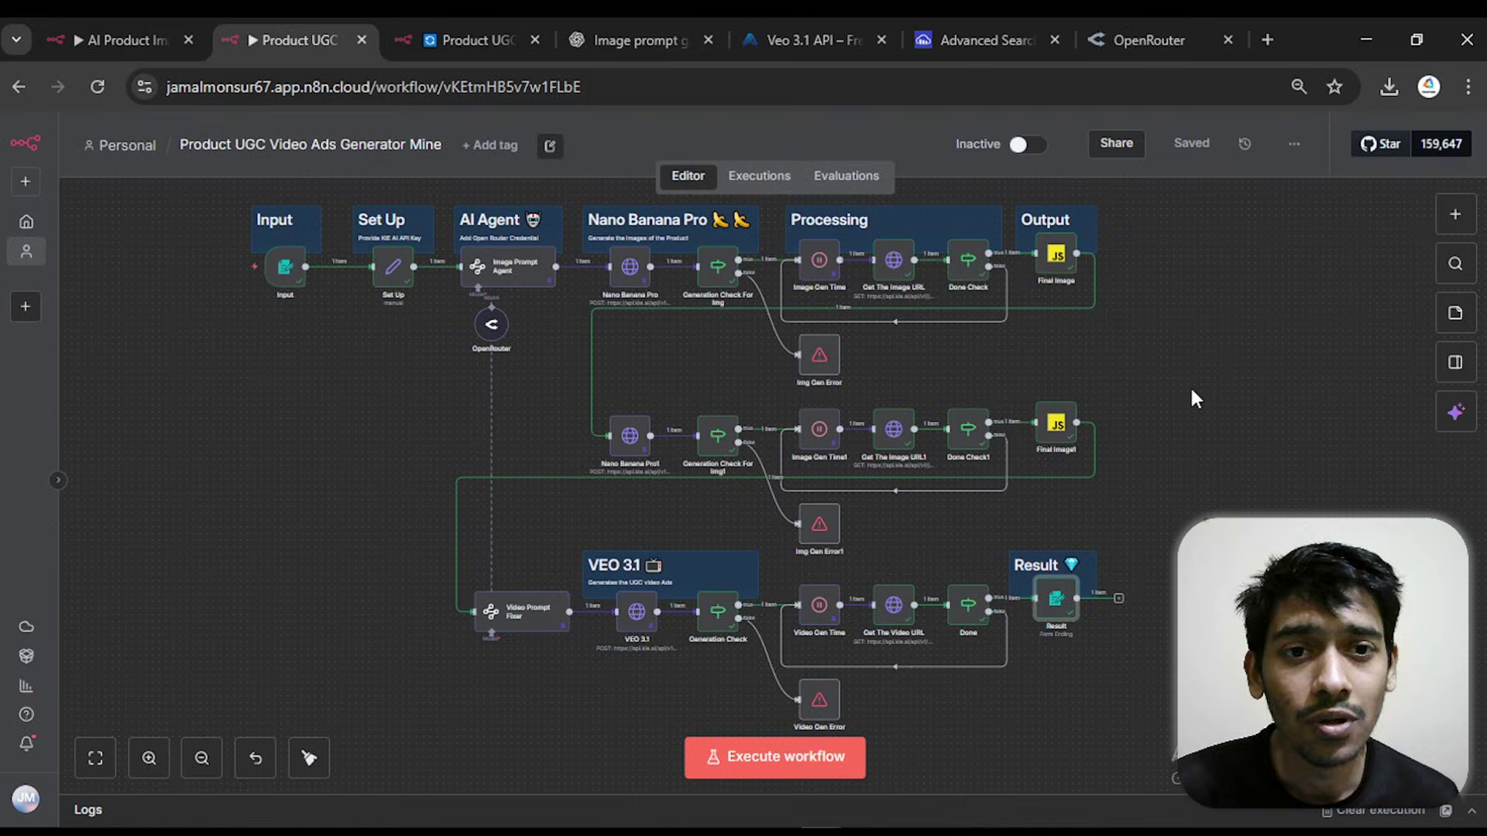
click(829, 35)
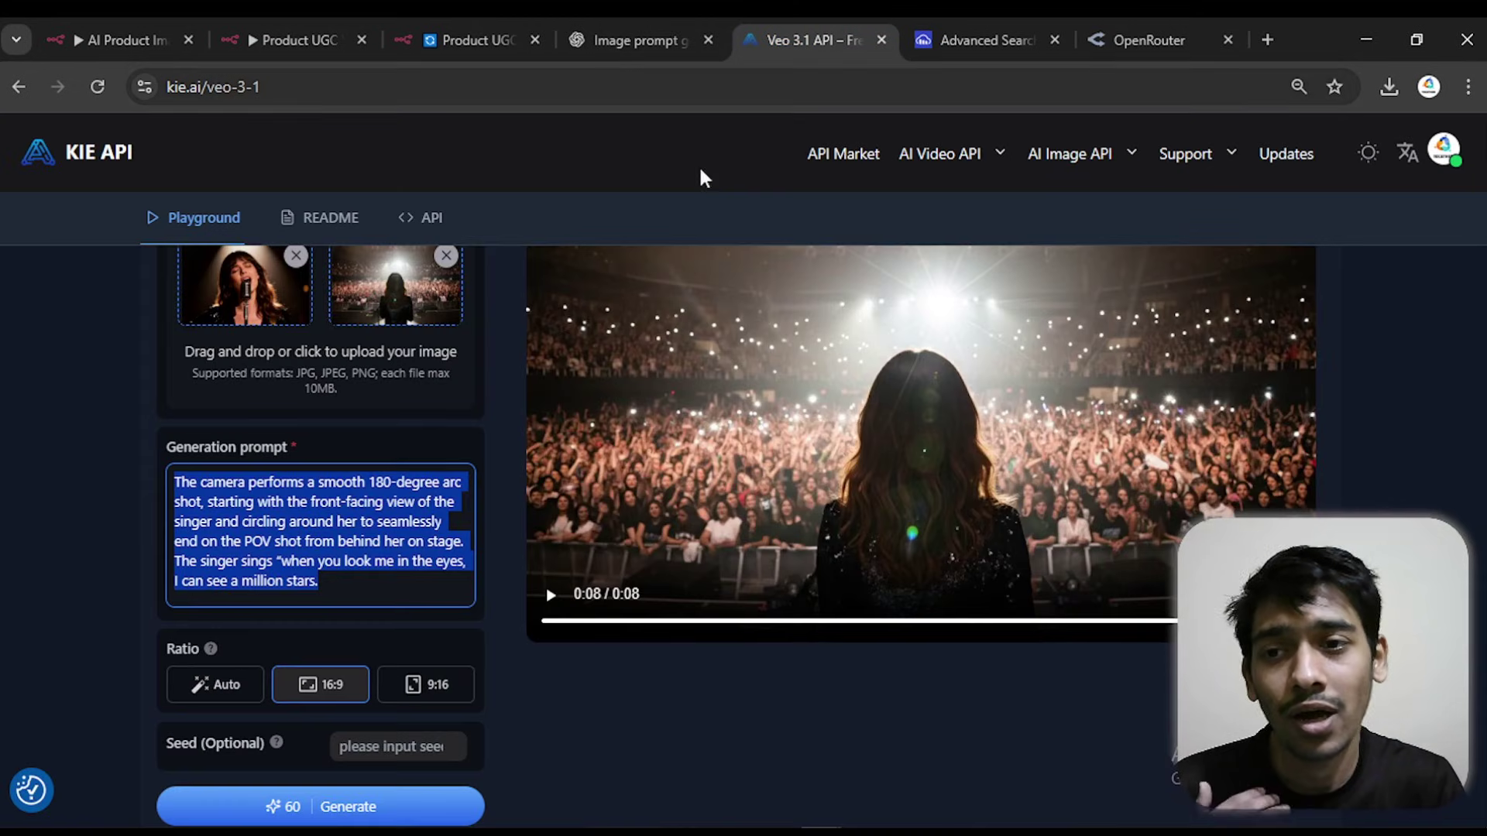
scroll(422, 356, up, 6)
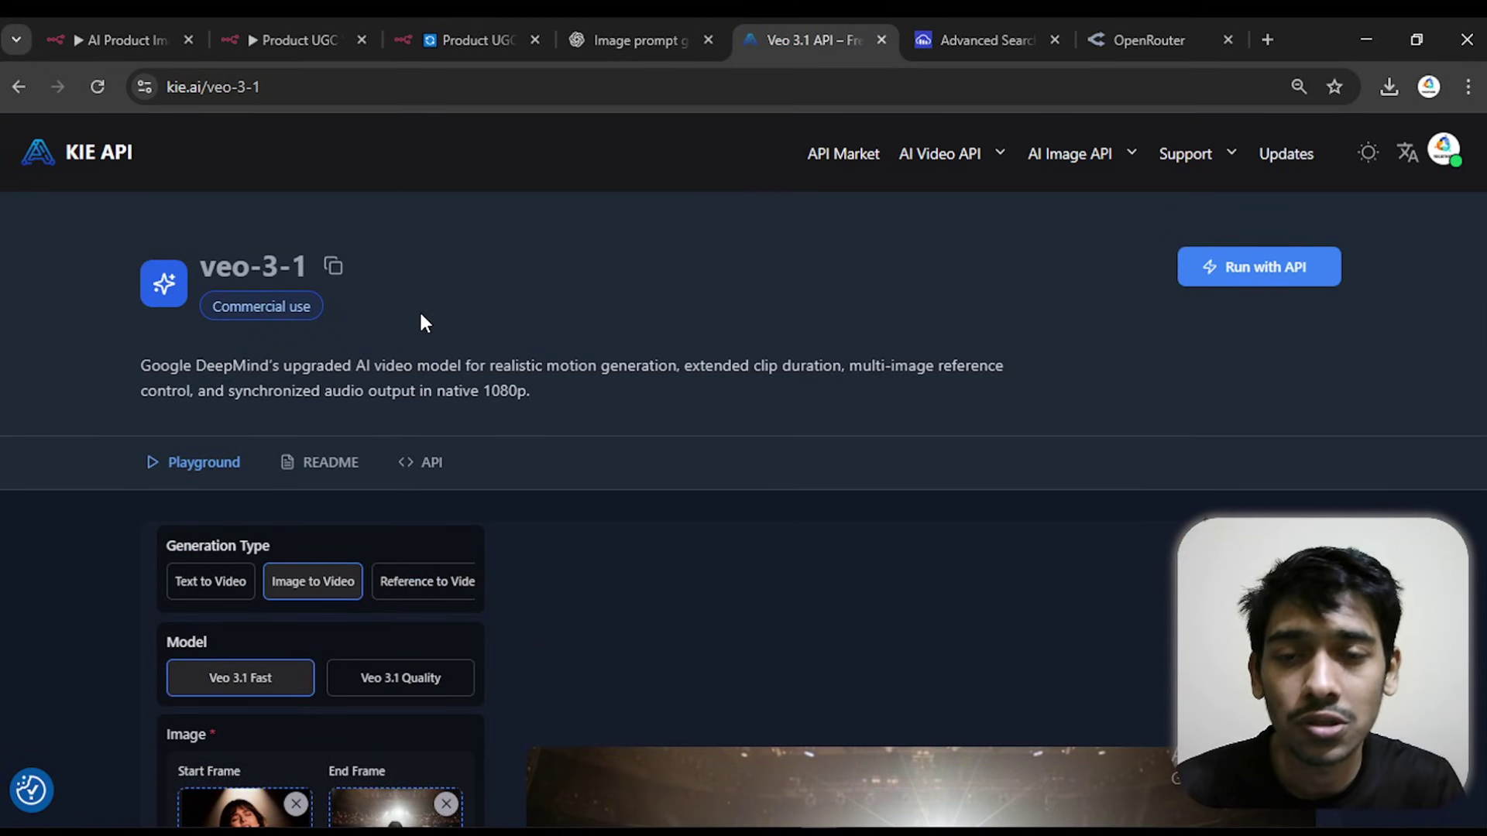
- Look over the AI Product Image Ads Generator Mine workflow, view the Hello AI Community classroom on Skool, and return to the workflow
click(144, 33)
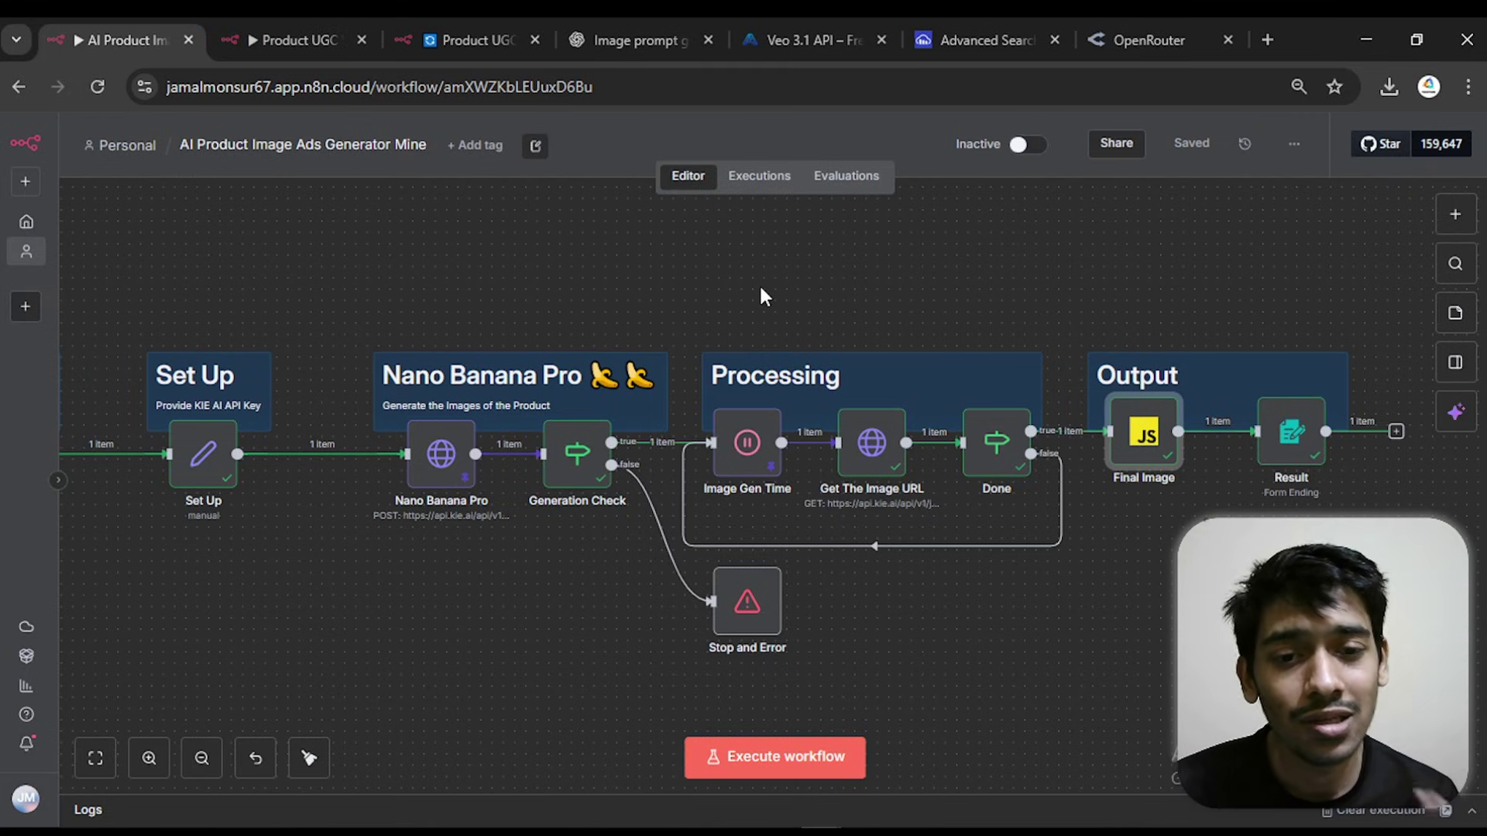
scroll(758, 286, down, 3)
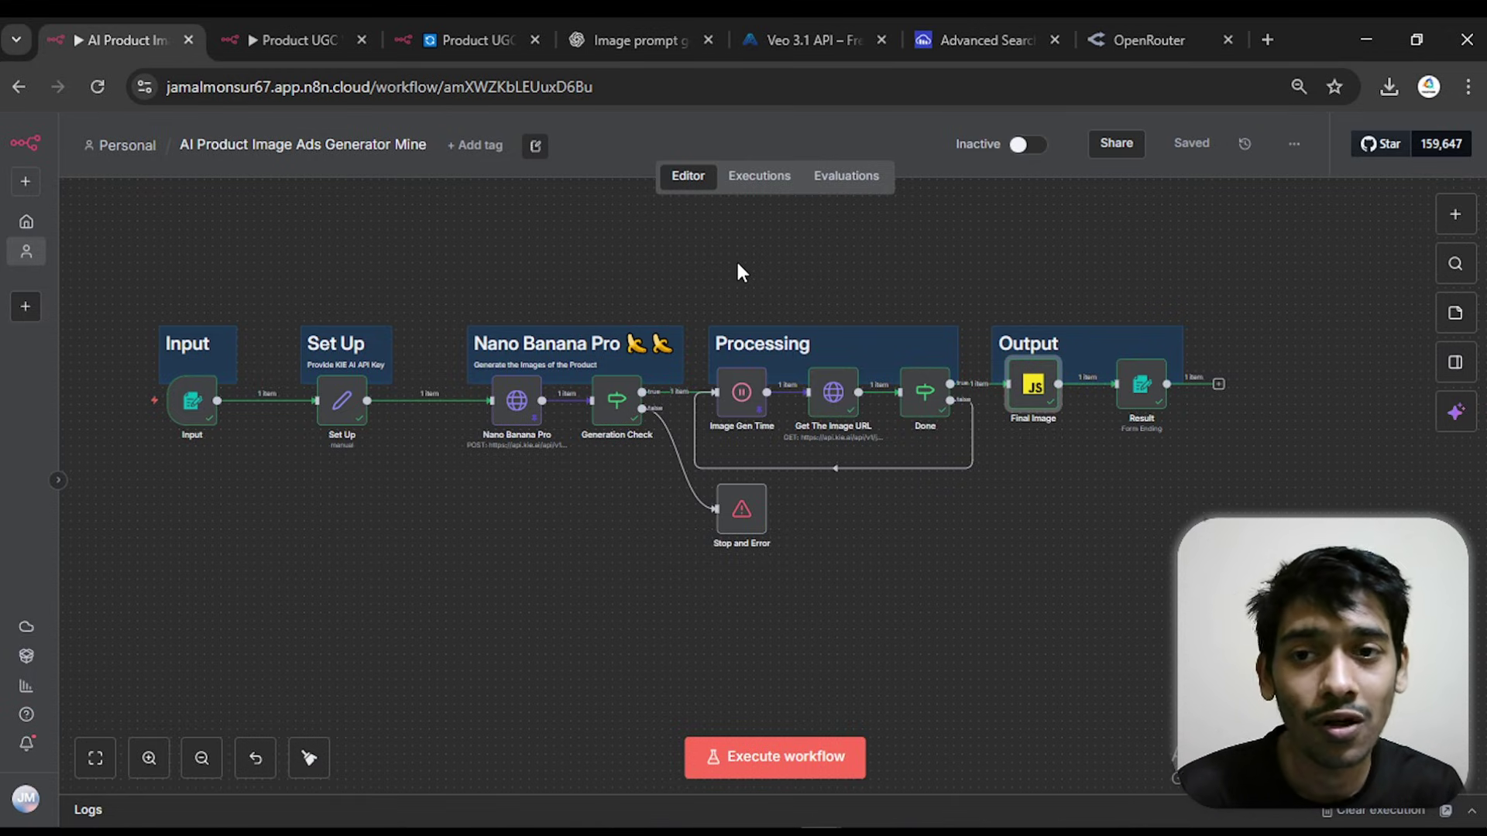
click(782, 755)
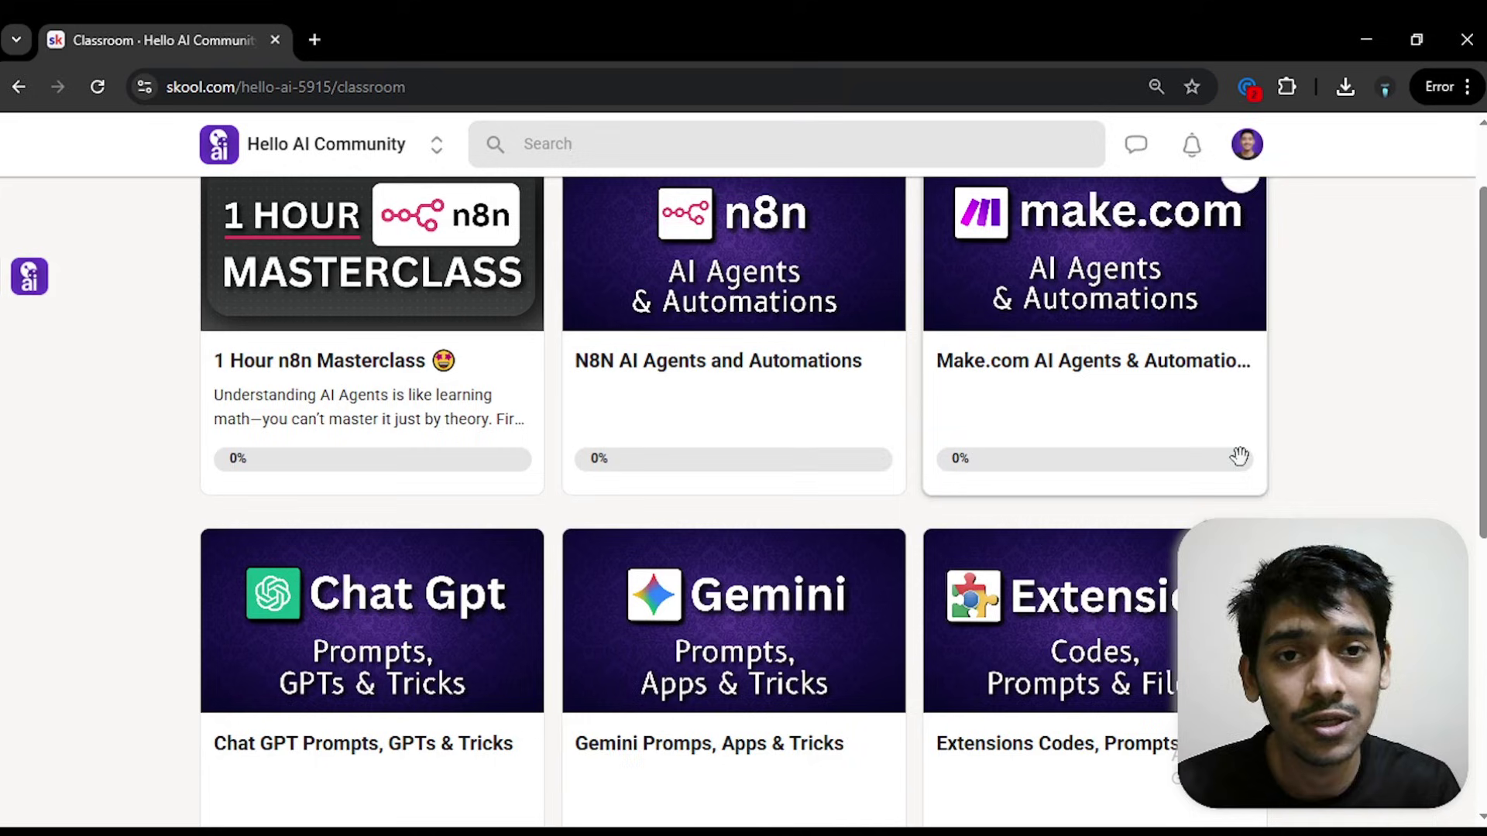
click(1368, 37)
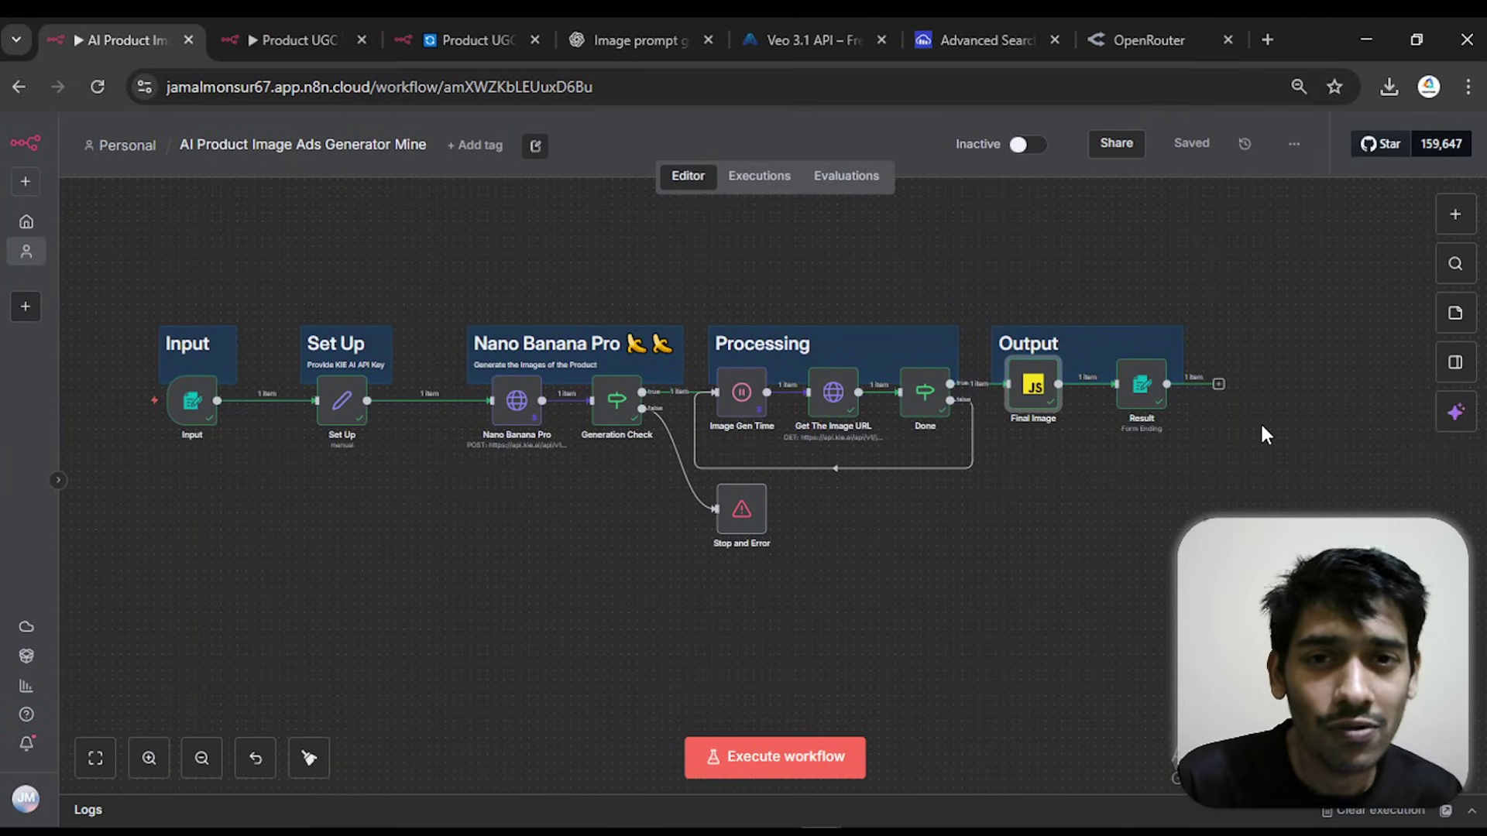